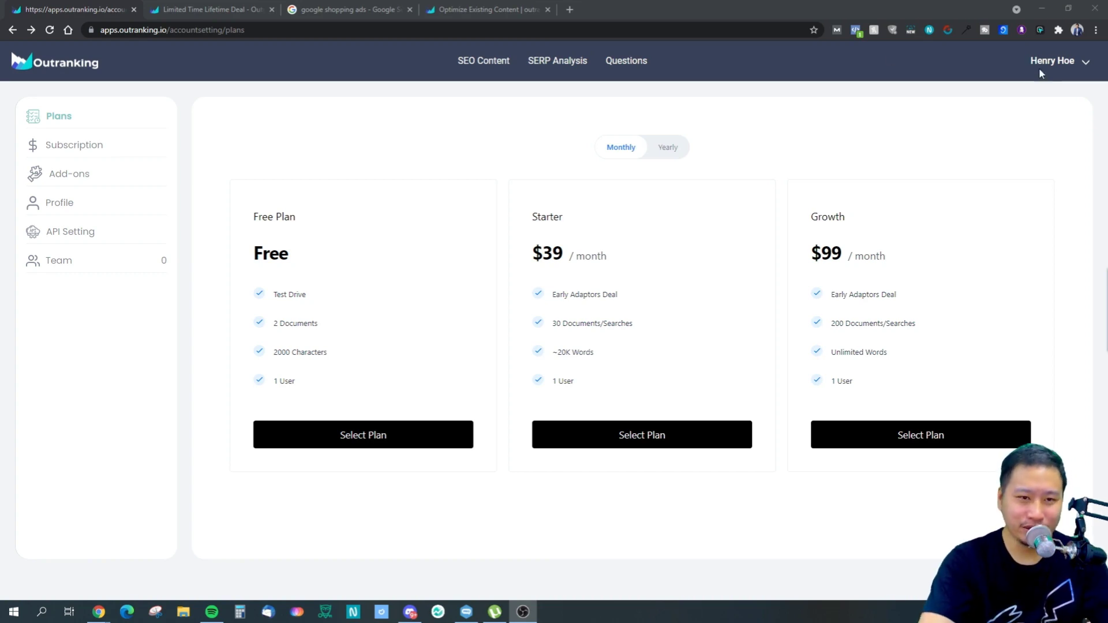
- Look through the account settings pages for add-ons, API settings and team, ending on the subscription plans
left_click(1070, 60)
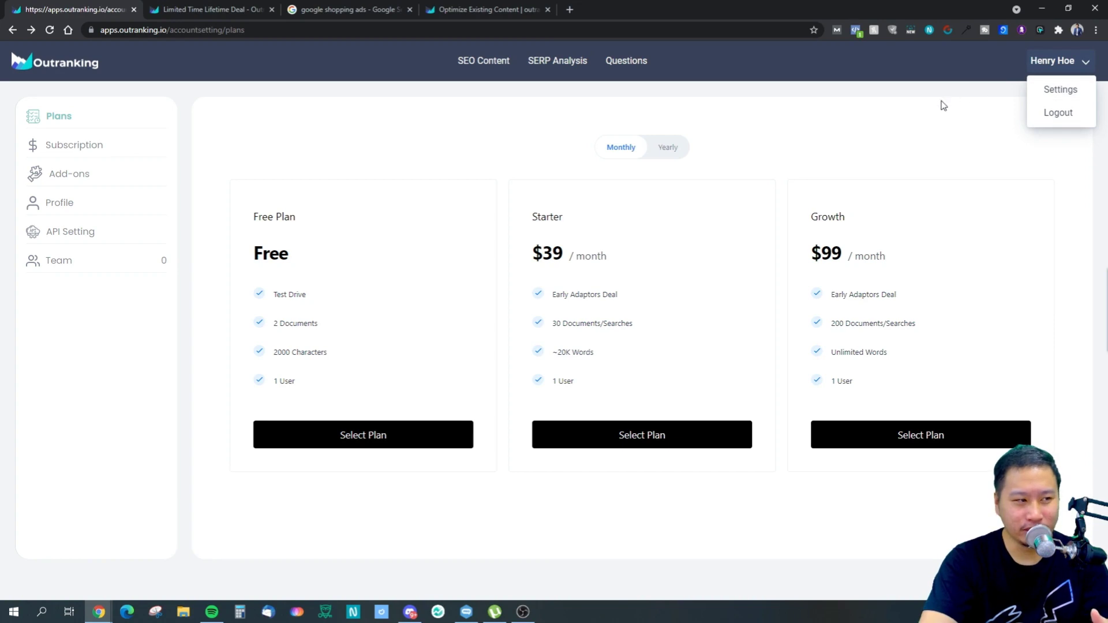
left_click(870, 124)
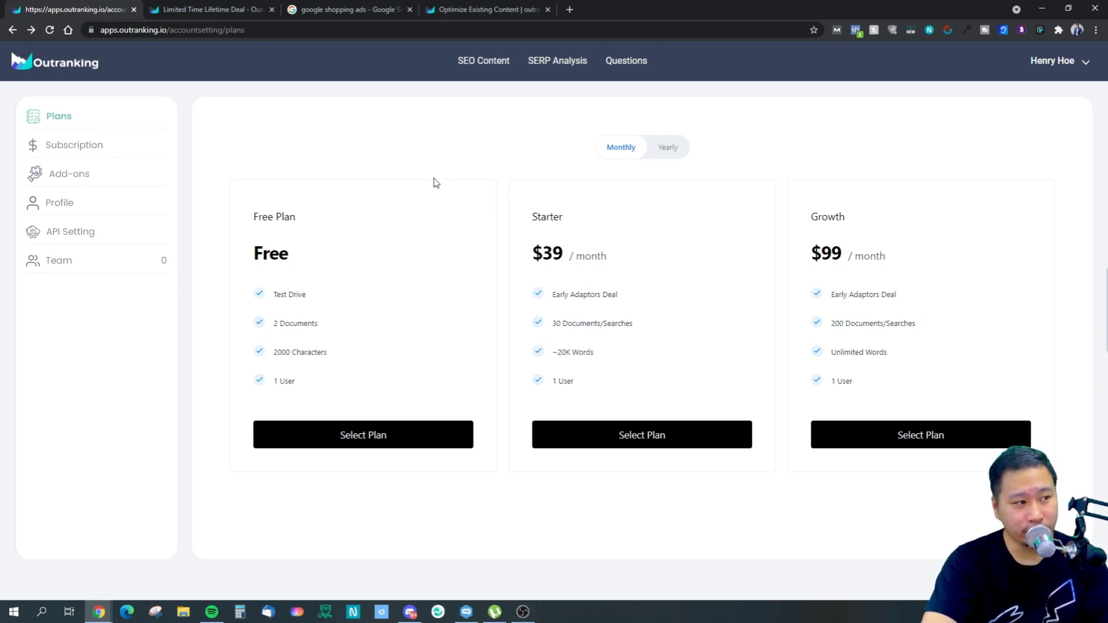
left_click(64, 174)
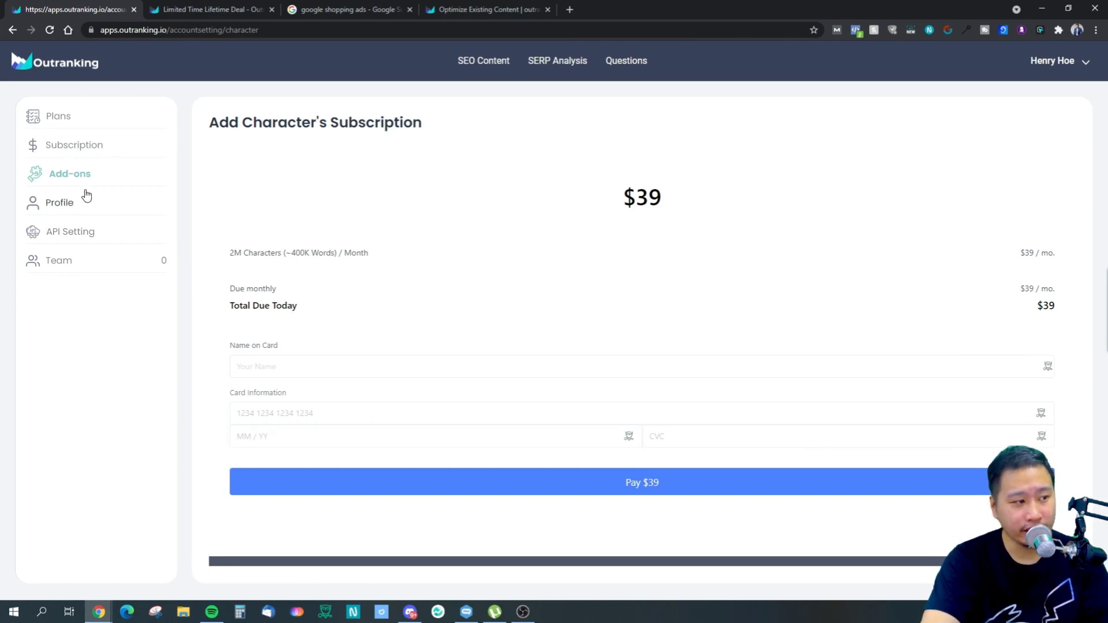
left_click(51, 233)
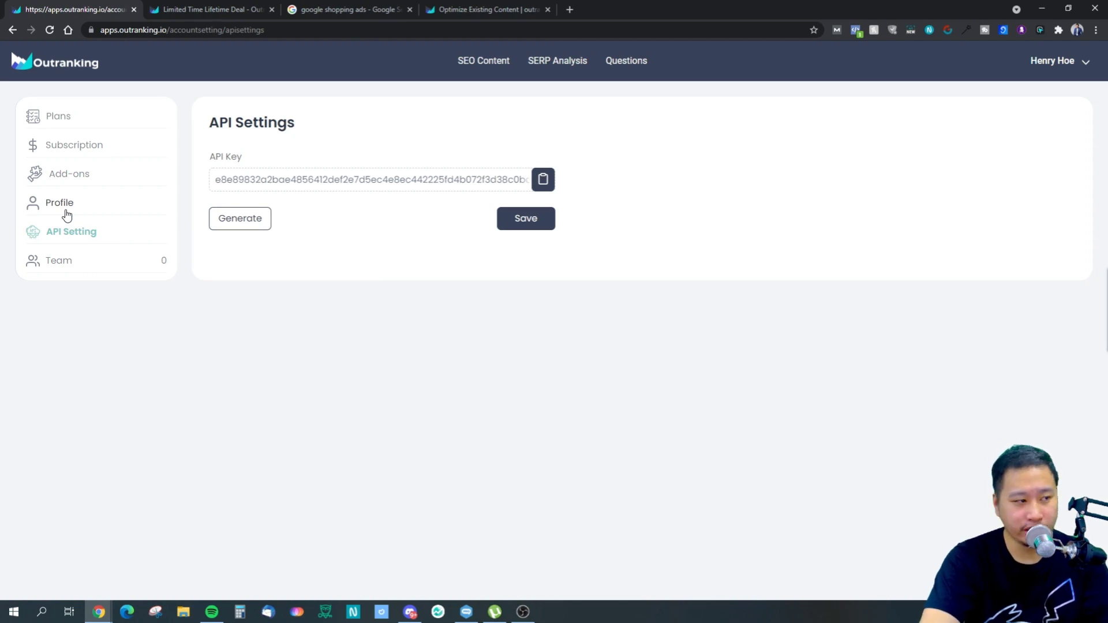
left_click(65, 261)
left_click(54, 116)
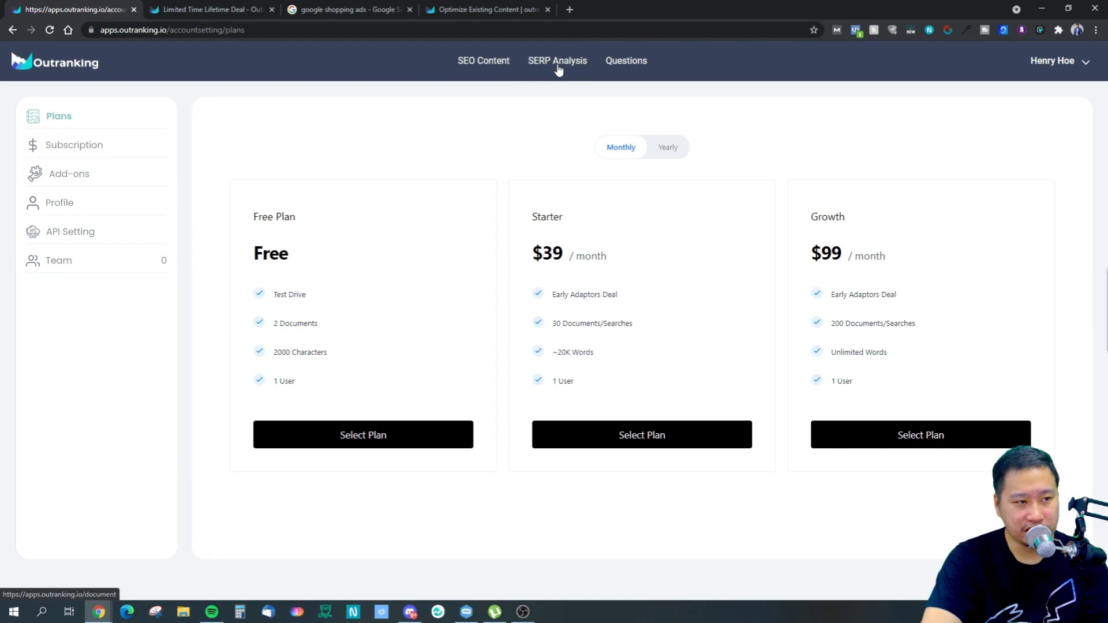
- Open the SERP Analysis page and look at the "google shopping ads" entry in the search history
left_click(557, 61)
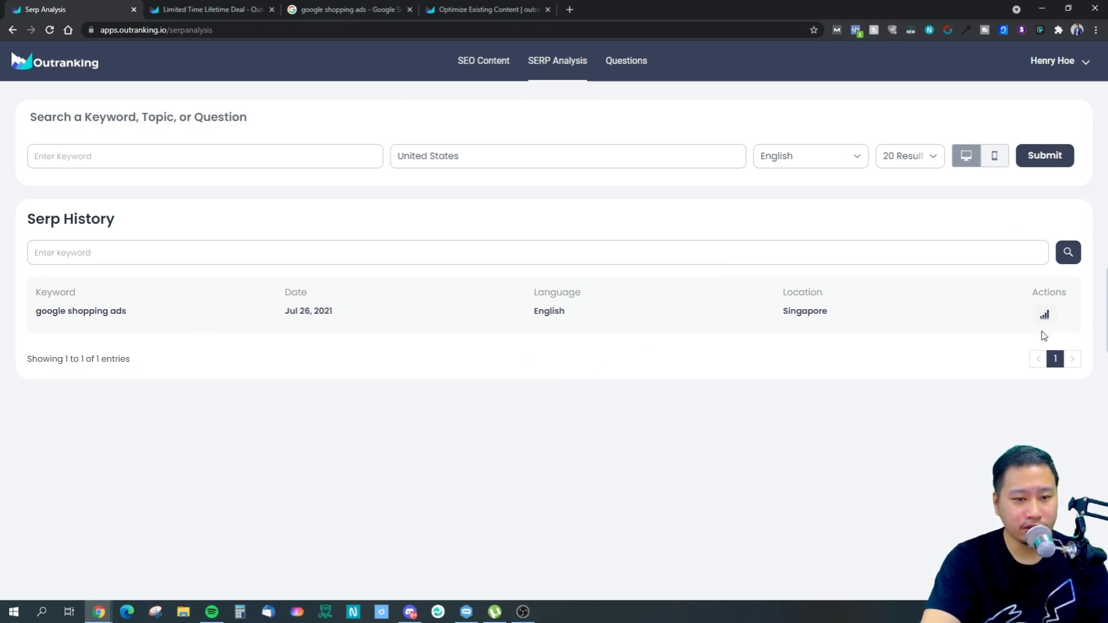
left_click_drag(30, 313, 45, 315)
left_click(117, 321)
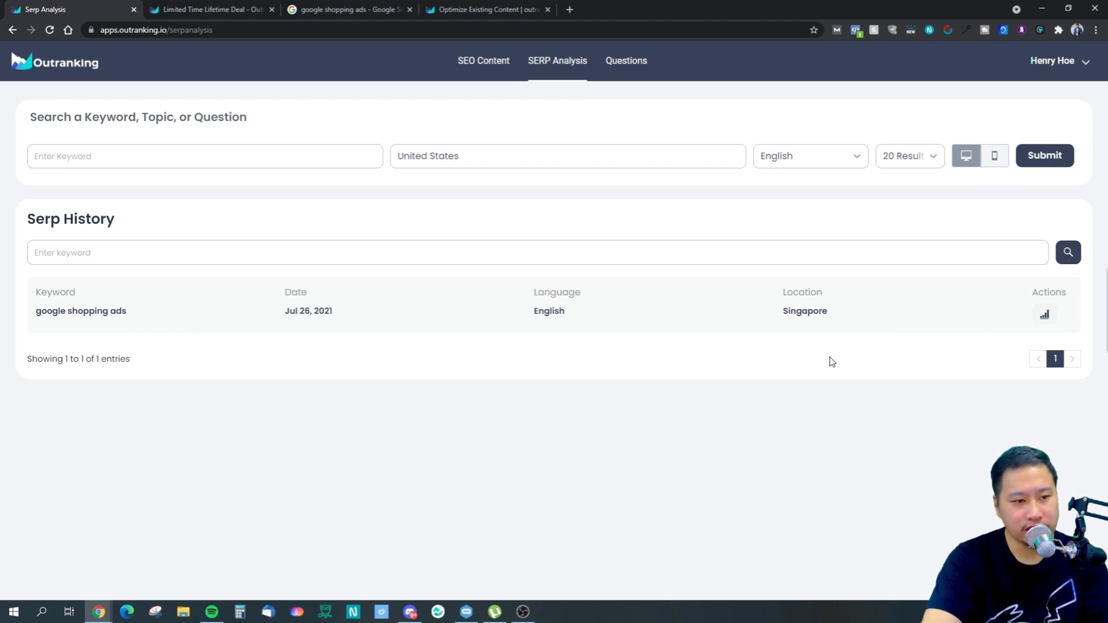
- Inspect the new search form's keyword and location fields and its choices for the number of results
left_click(91, 155)
left_click(488, 156)
left_click_drag(474, 153, 386, 156)
left_click(467, 225)
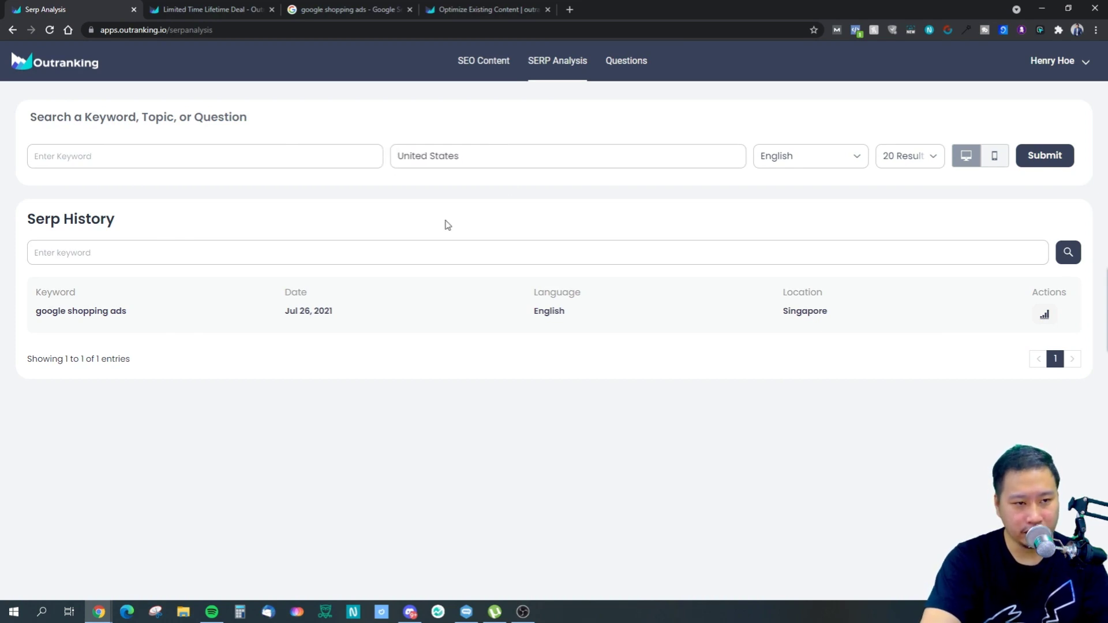
left_click(895, 159)
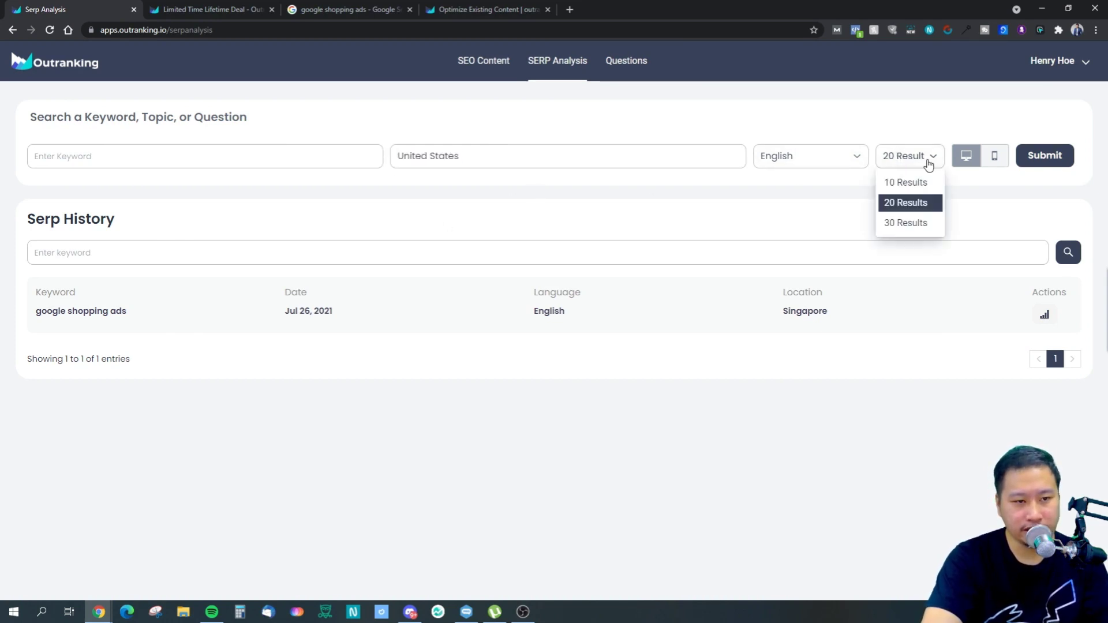
left_click(821, 209)
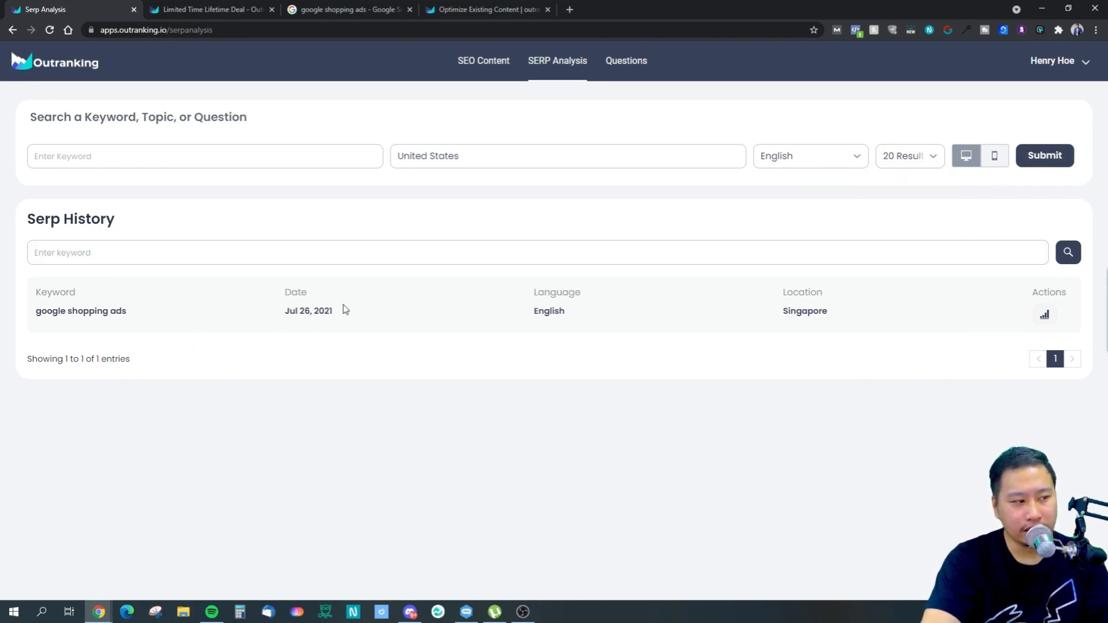
- Open the saved SERP analysis for "google shopping ads" and skim its overview and ranked results
left_click(1046, 316)
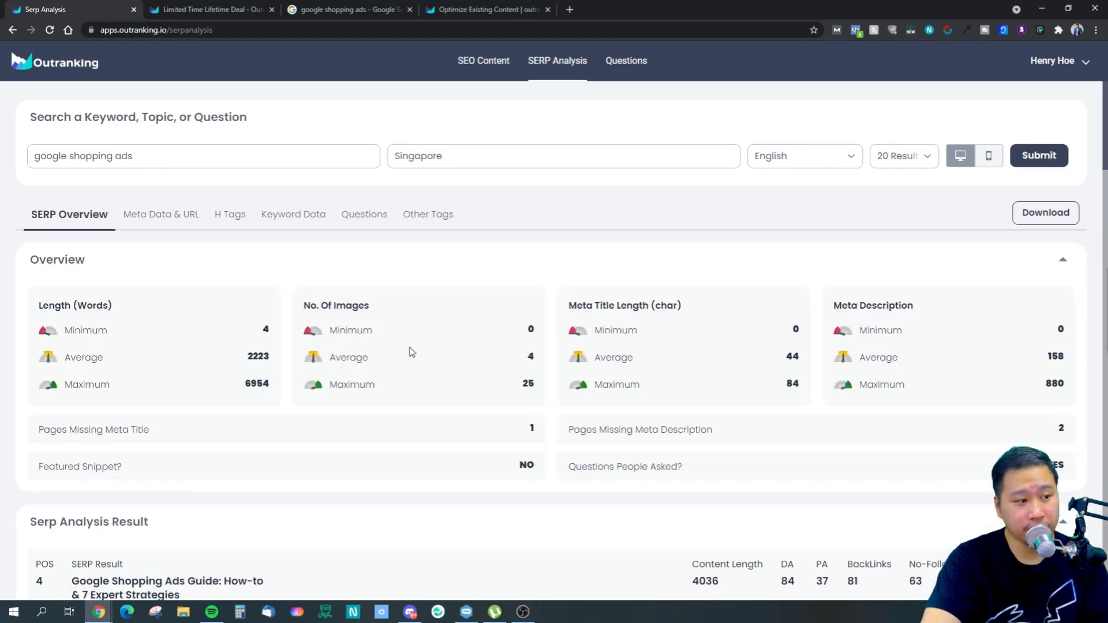
scroll(95, 446, "down", 2)
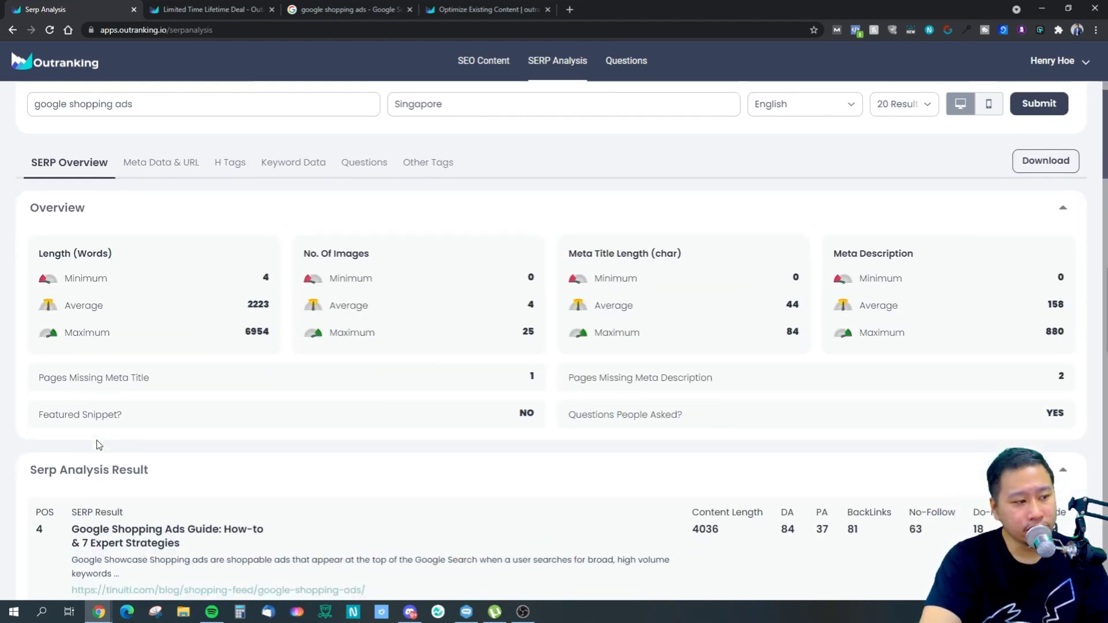
scroll(173, 315, "down", 1)
scroll(138, 288, "up", 1)
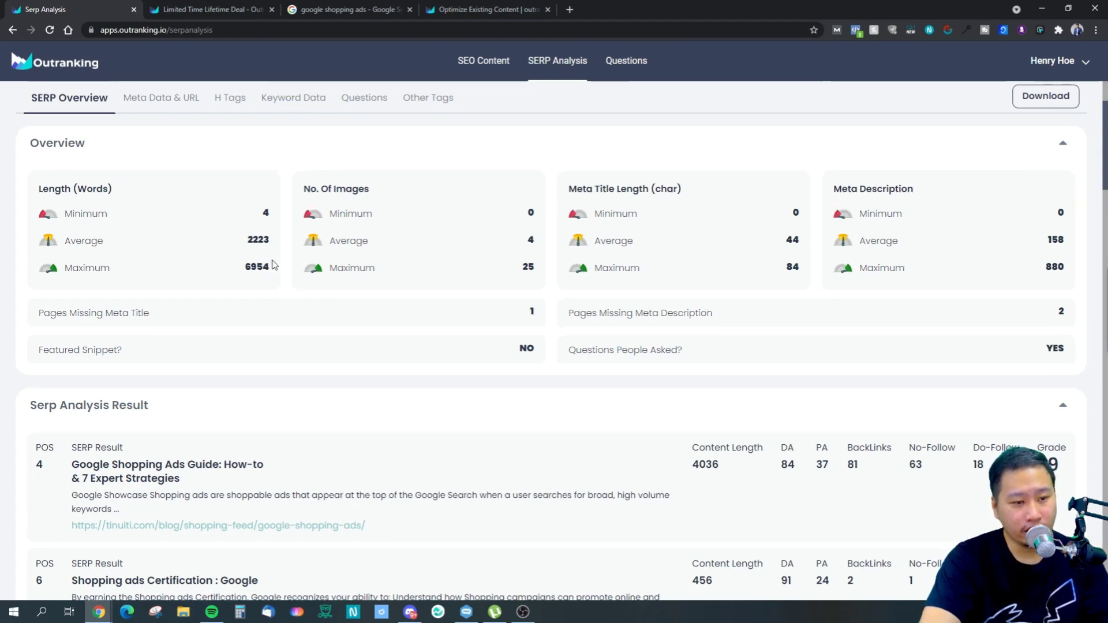
scroll(361, 292, "down", 20)
scroll(365, 294, "down", 15)
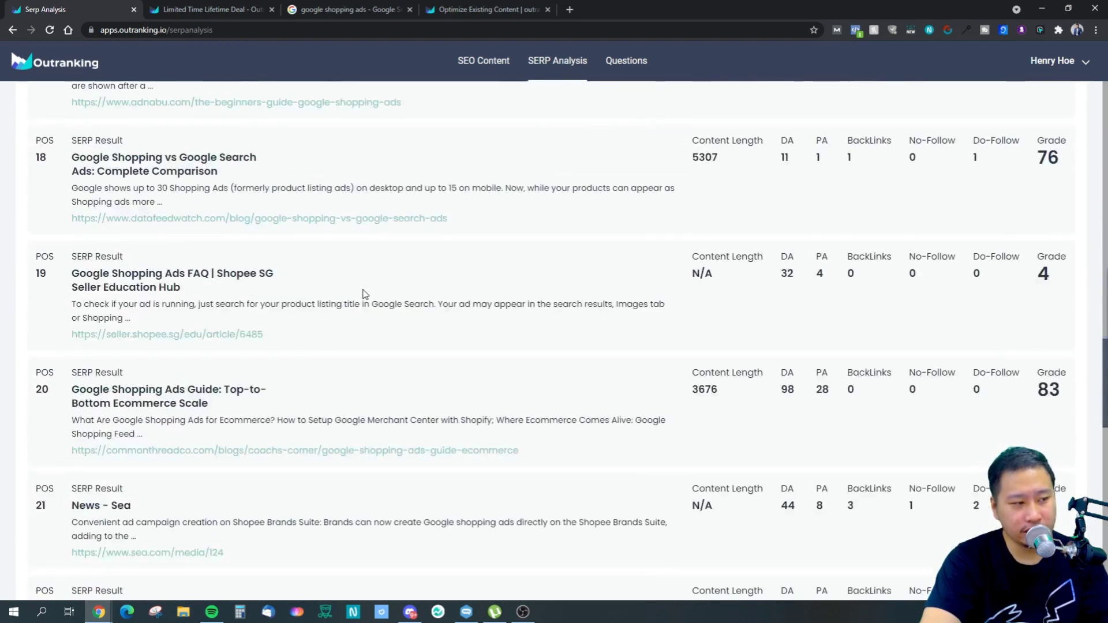
scroll(277, 329, "up", 6)
scroll(254, 351, "up", 20)
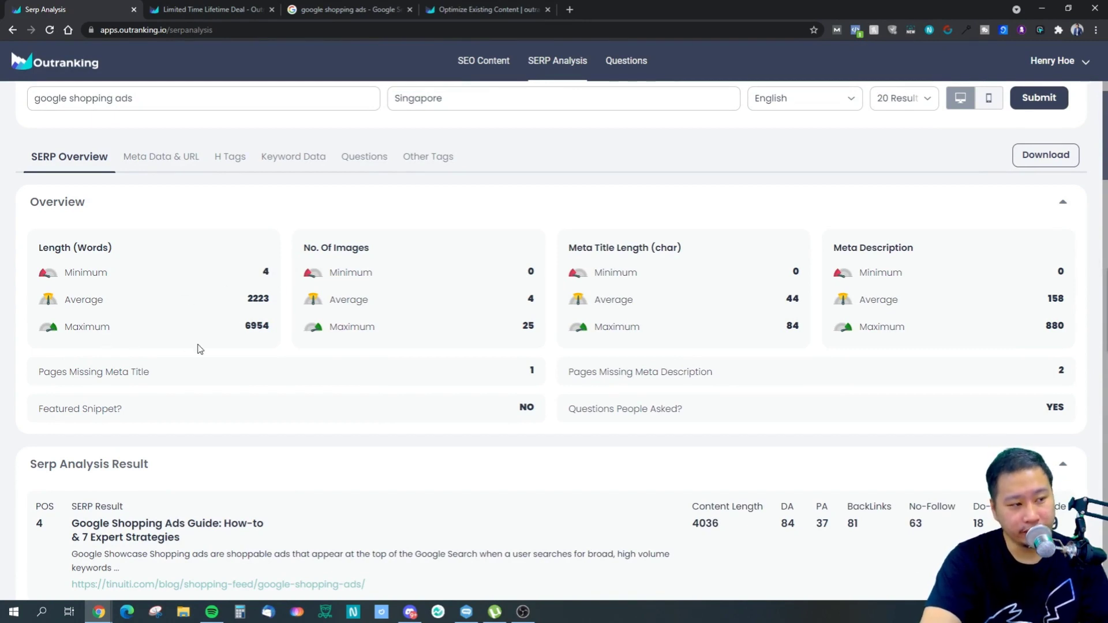
- Examine the maximum and average figures for word length and number of images in the SERP overview
left_click_drag(247, 336, 275, 339)
left_click(275, 339)
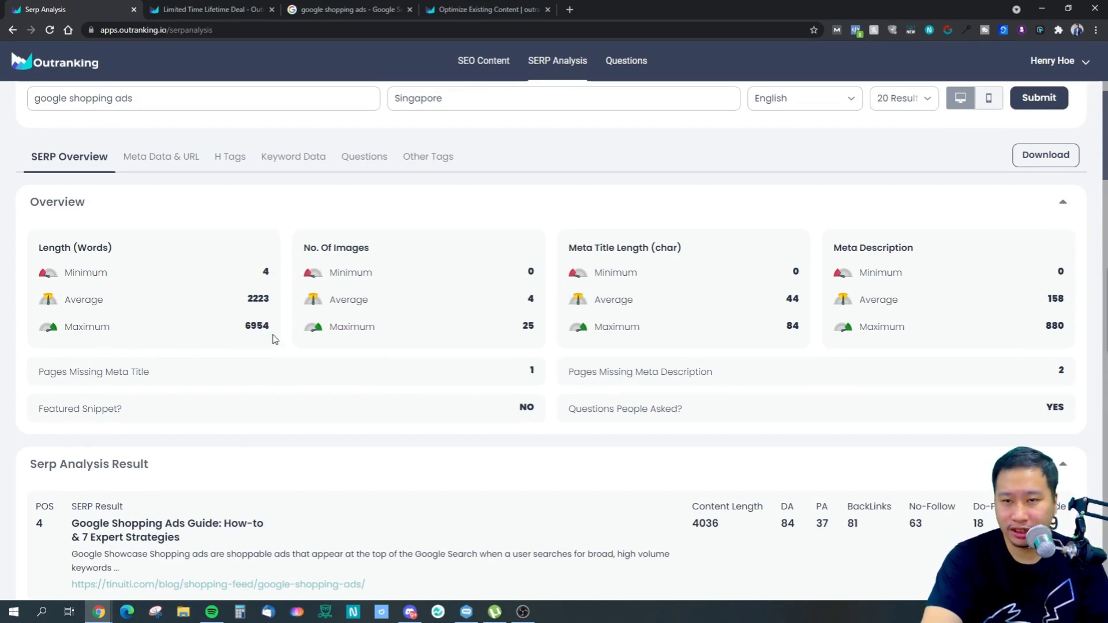
left_click_drag(248, 298, 279, 300)
left_click(280, 300)
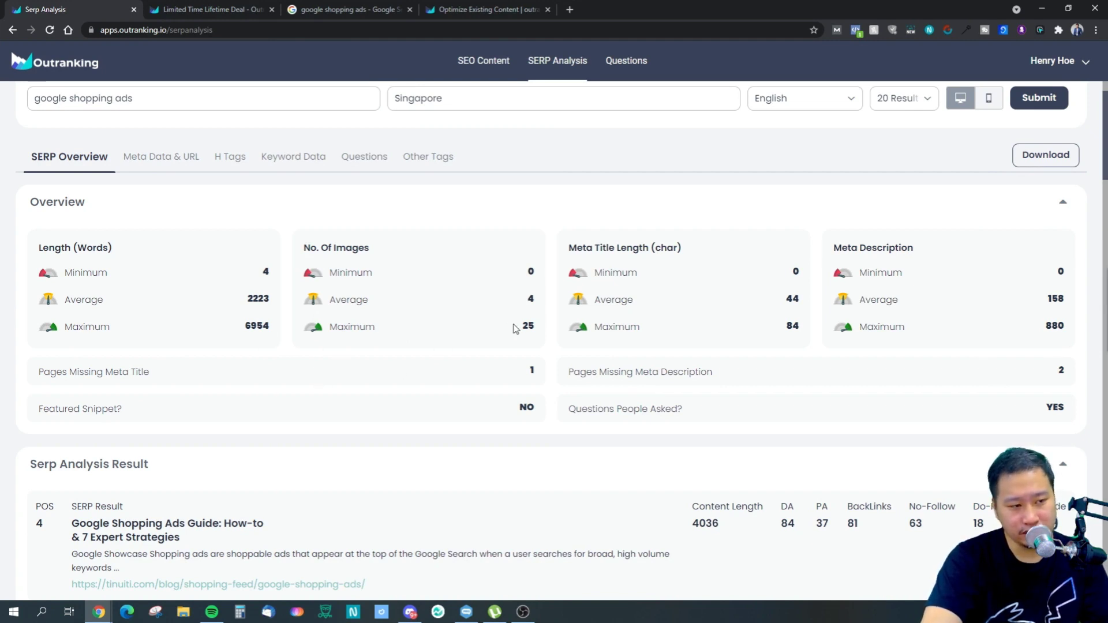
left_click_drag(519, 326, 563, 343)
left_click(488, 322)
double_click(531, 299)
left_click(490, 293)
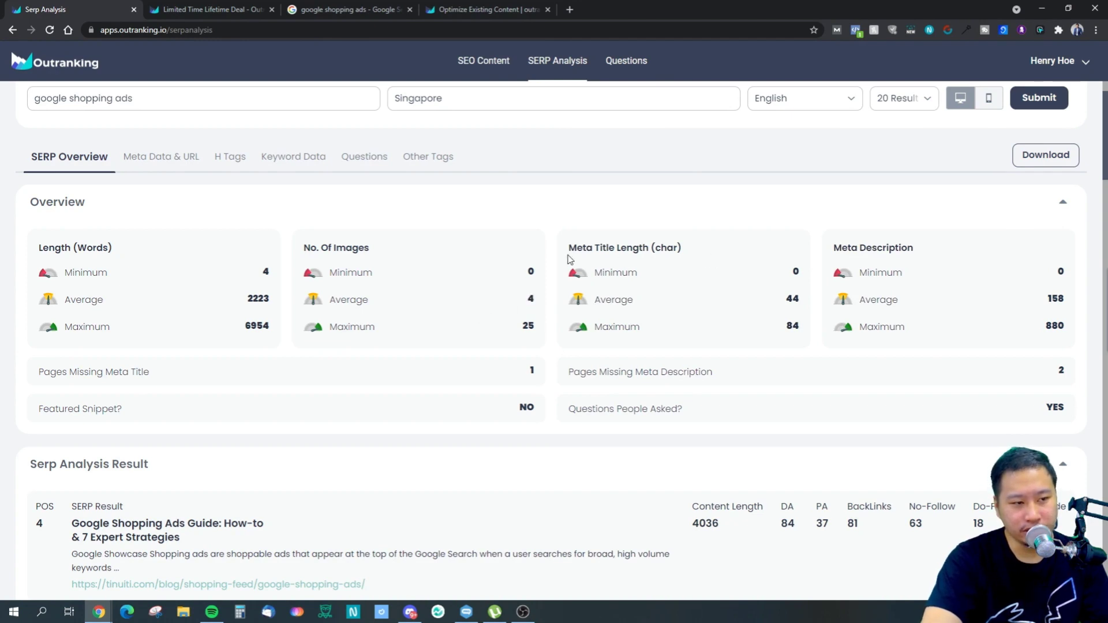
- Examine the meta title length and meta description figures in the SERP overview
left_click_drag(575, 248, 756, 337)
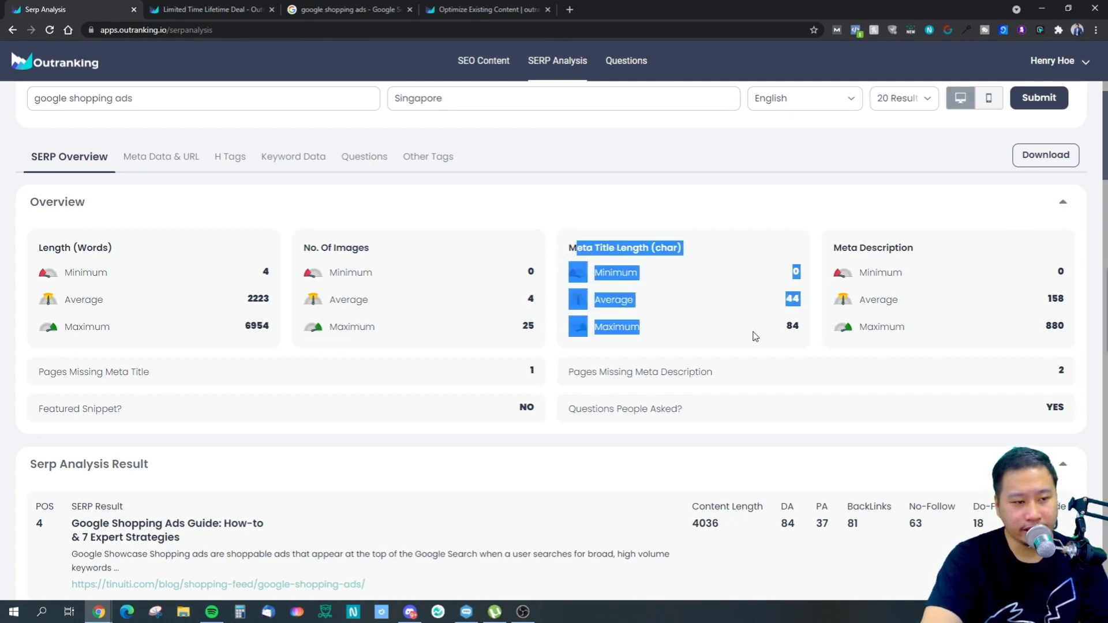
left_click(756, 338)
double_click(792, 326)
left_click(791, 352)
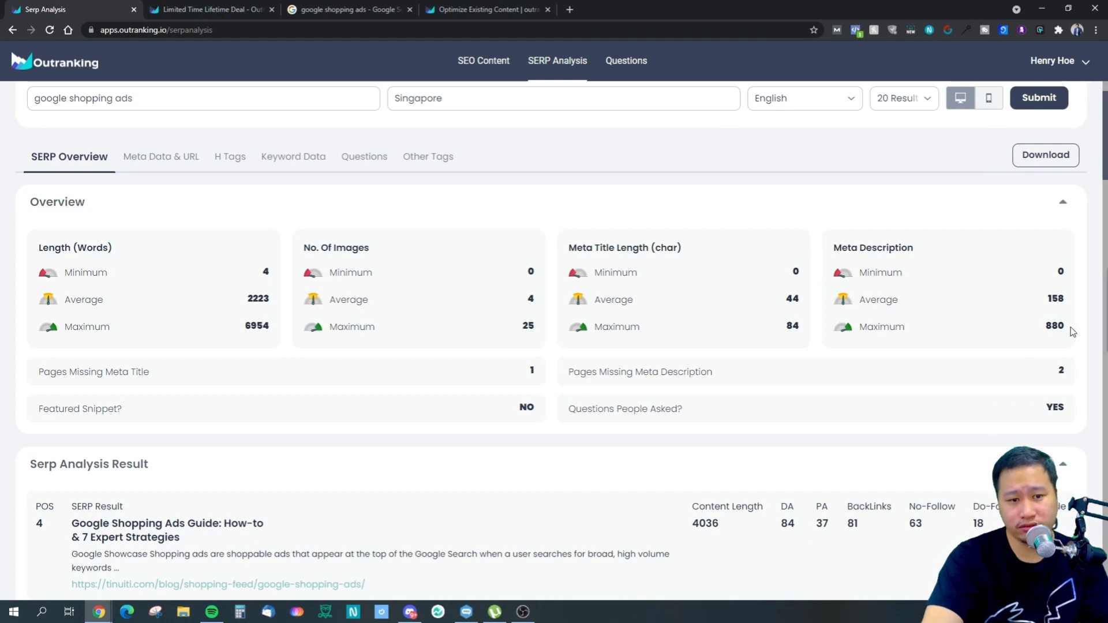
left_click_drag(1054, 275, 1072, 280)
left_click(1052, 280)
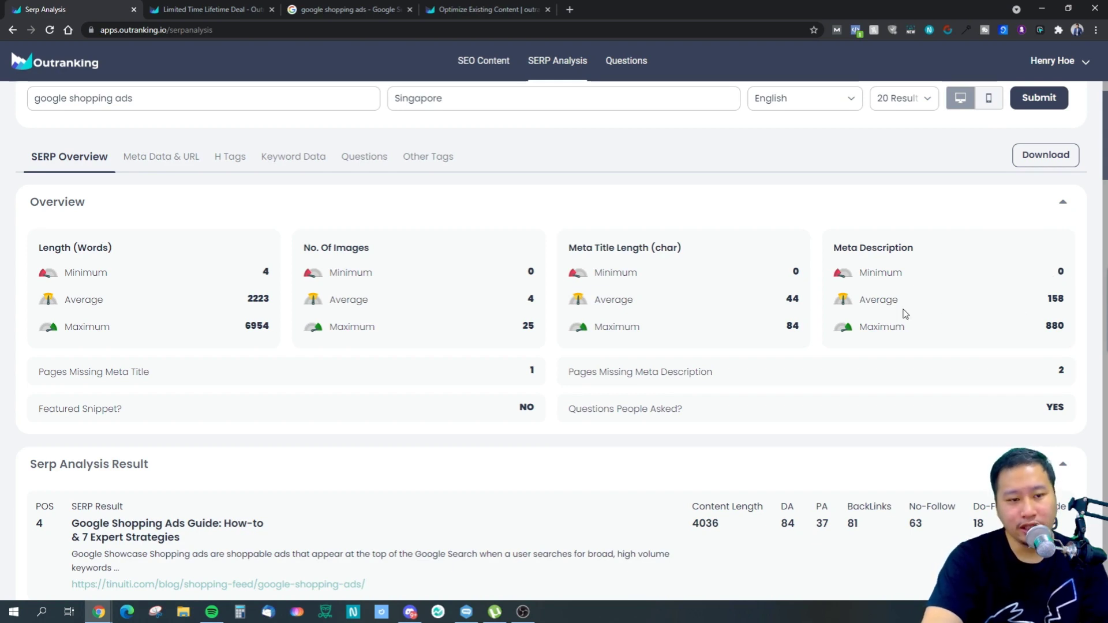
left_click_drag(1047, 300, 1071, 310)
left_click(1069, 309)
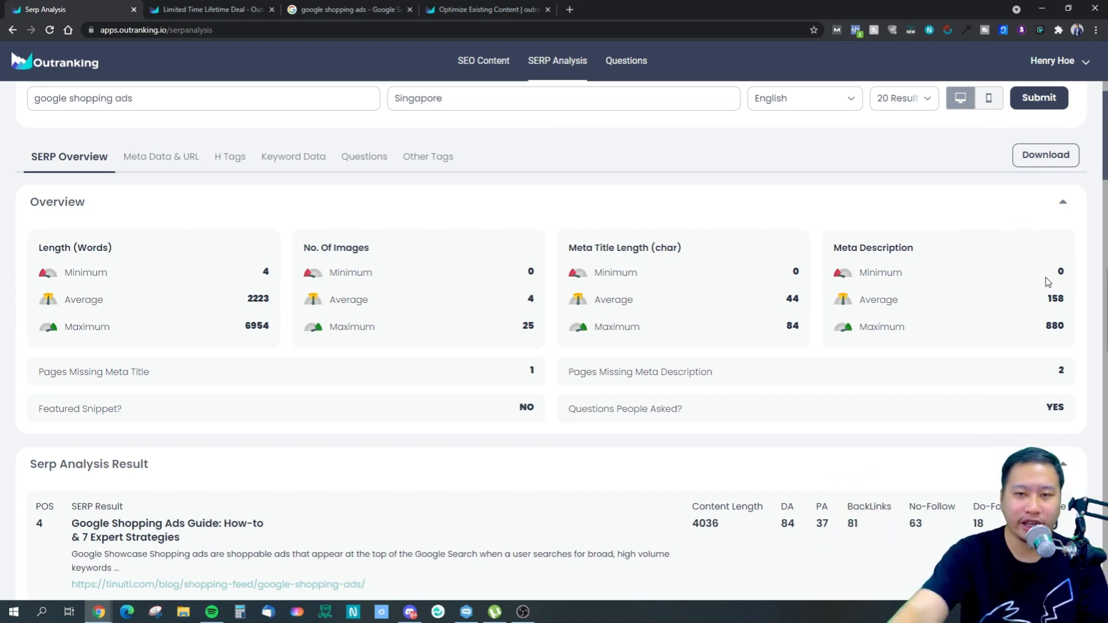
left_click_drag(1045, 298, 1062, 298)
left_click(1065, 328)
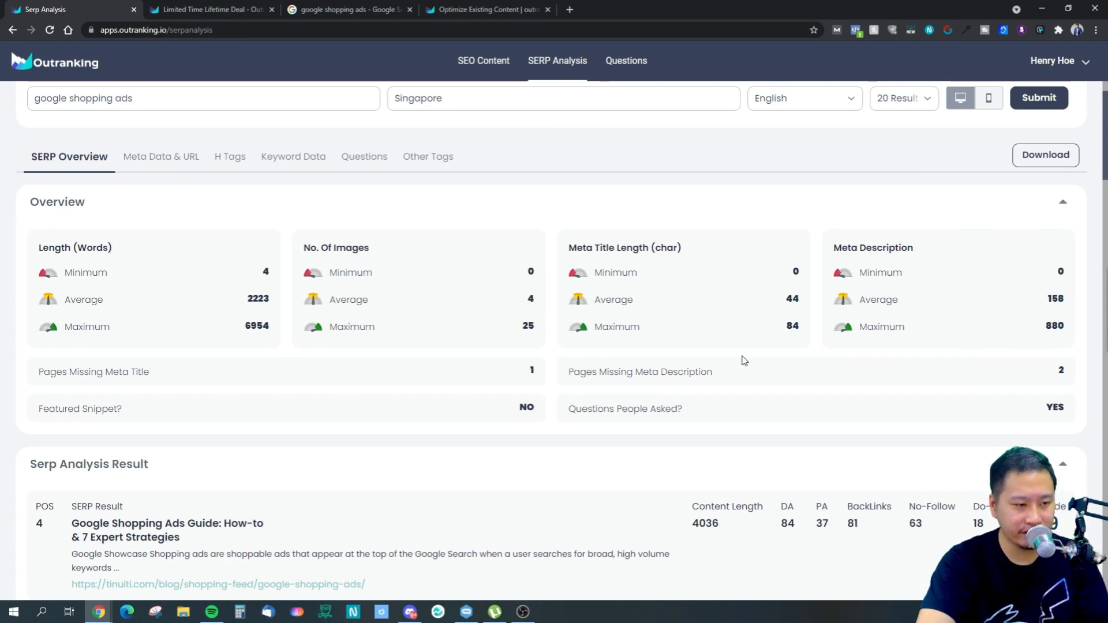
- Check the report's featured snippet entry against the top of the Google results for "google shopping ads", and return to the report
scroll(194, 365, "down", 2)
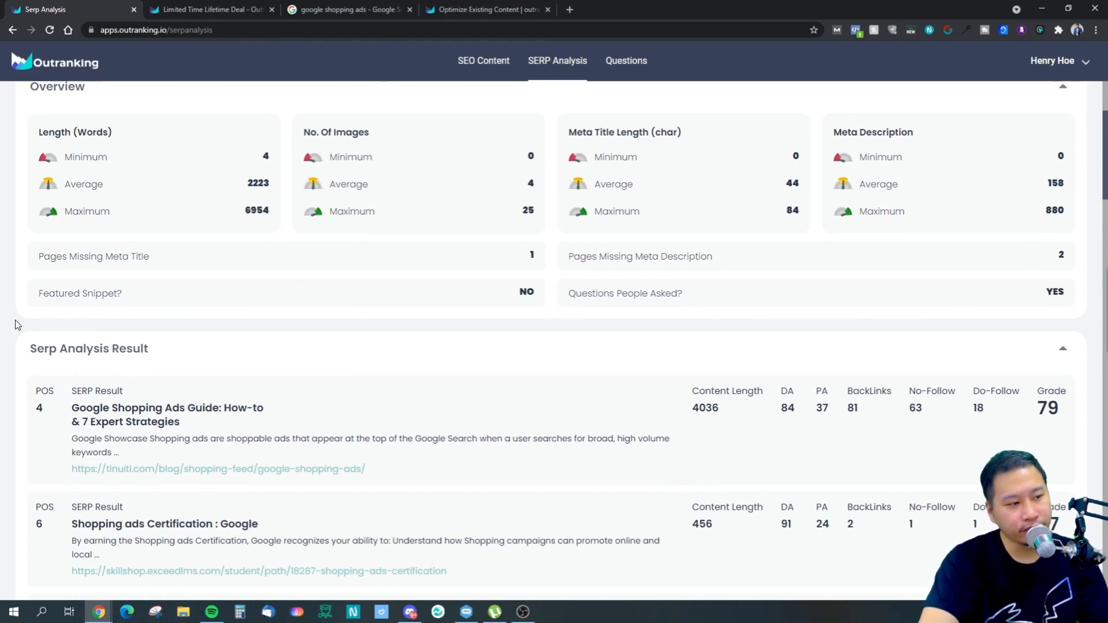
left_click_drag(27, 301, 43, 291)
left_click(163, 309)
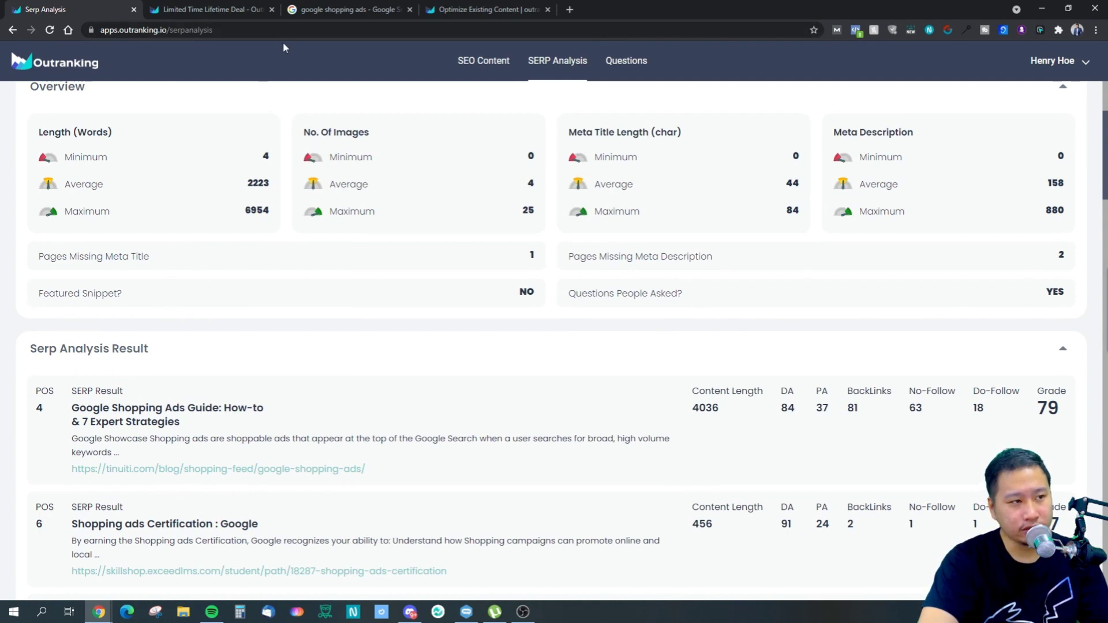
left_click(334, 7)
scroll(275, 137, "up", 12)
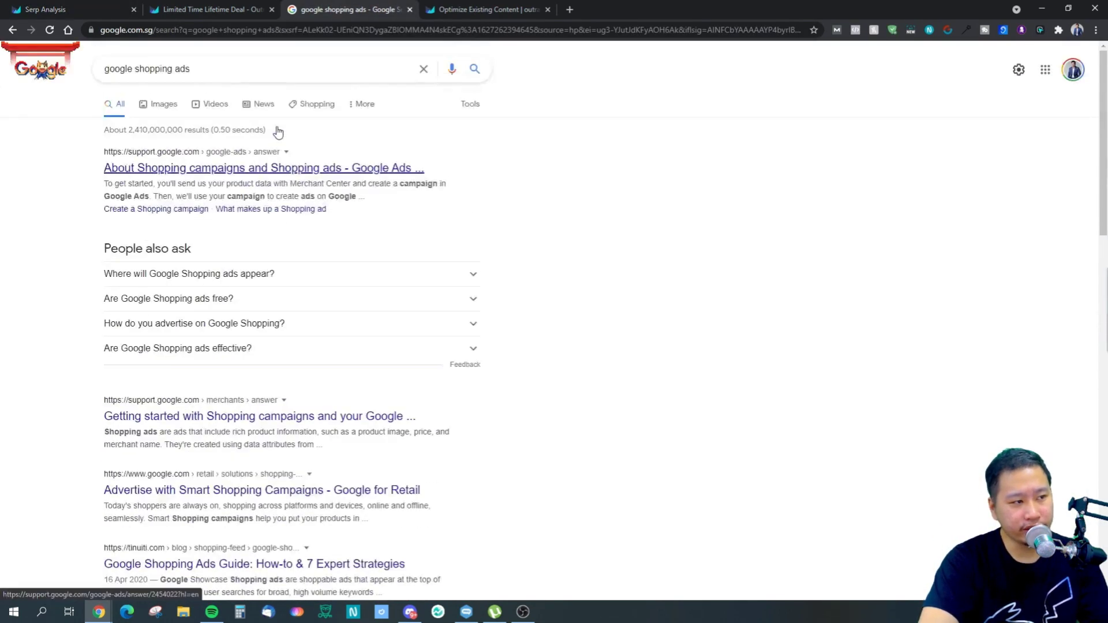
left_click_drag(101, 128, 612, 199)
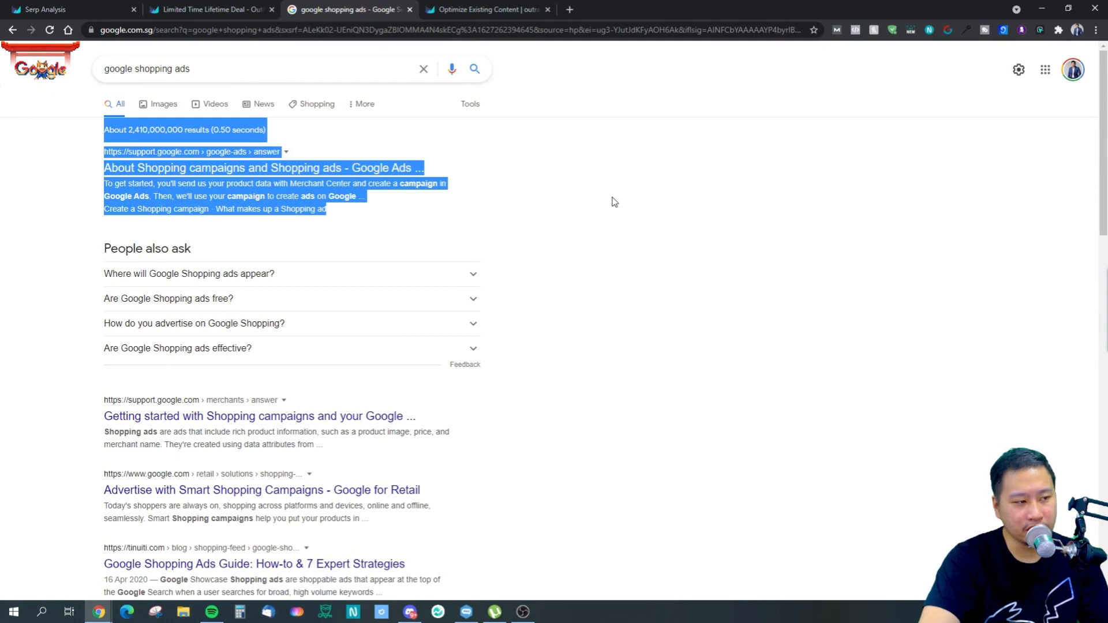
left_click(504, 158)
left_click(87, 9)
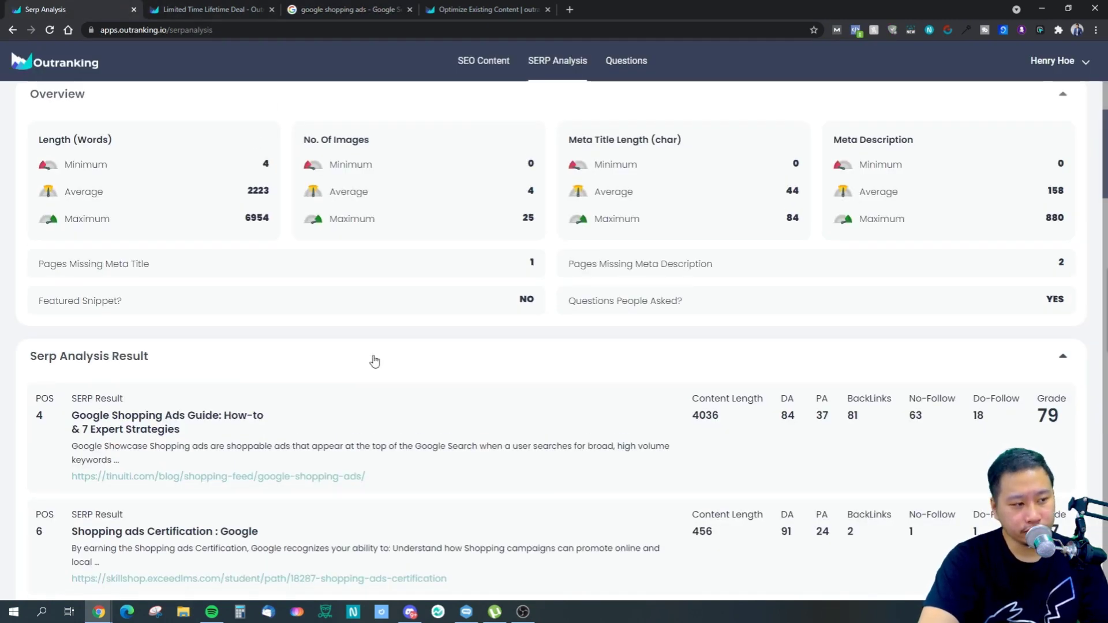
- Review the top entries in the SERP analysis results with their positions, content lengths, backlinks and grades
scroll(346, 352, "down", 2)
scroll(347, 335, "down", 2)
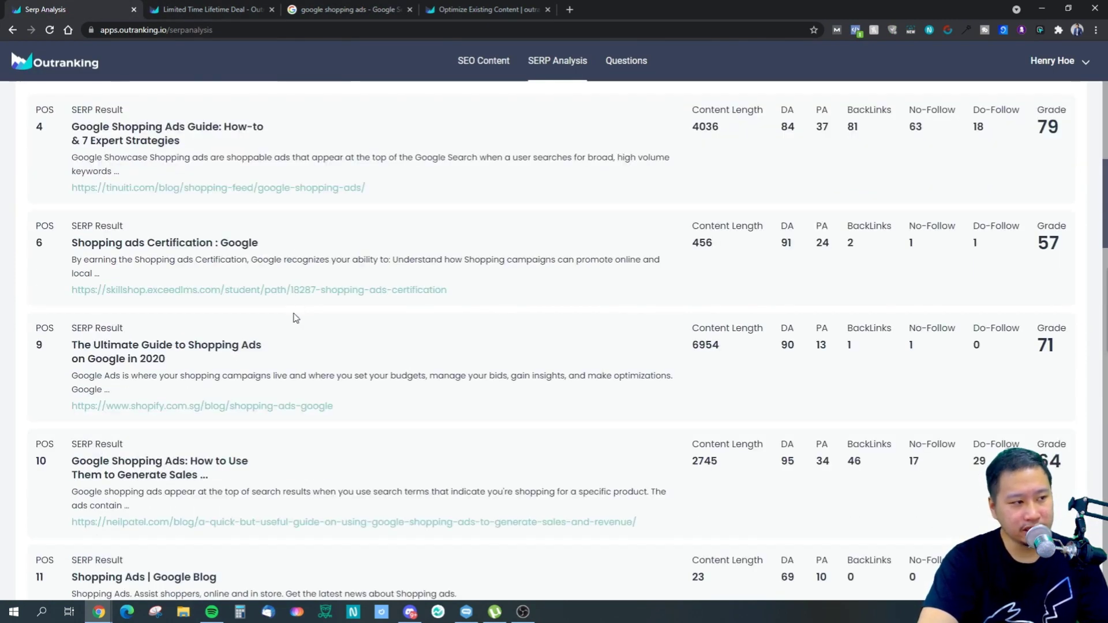
scroll(273, 316, "up", 1)
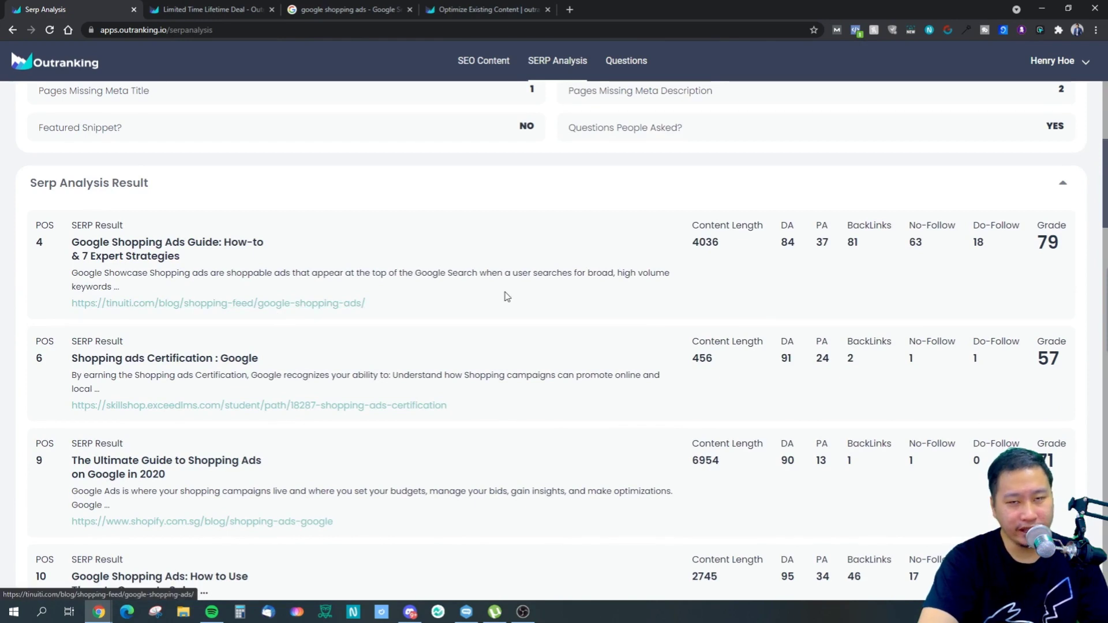
scroll(314, 321, "down", 1)
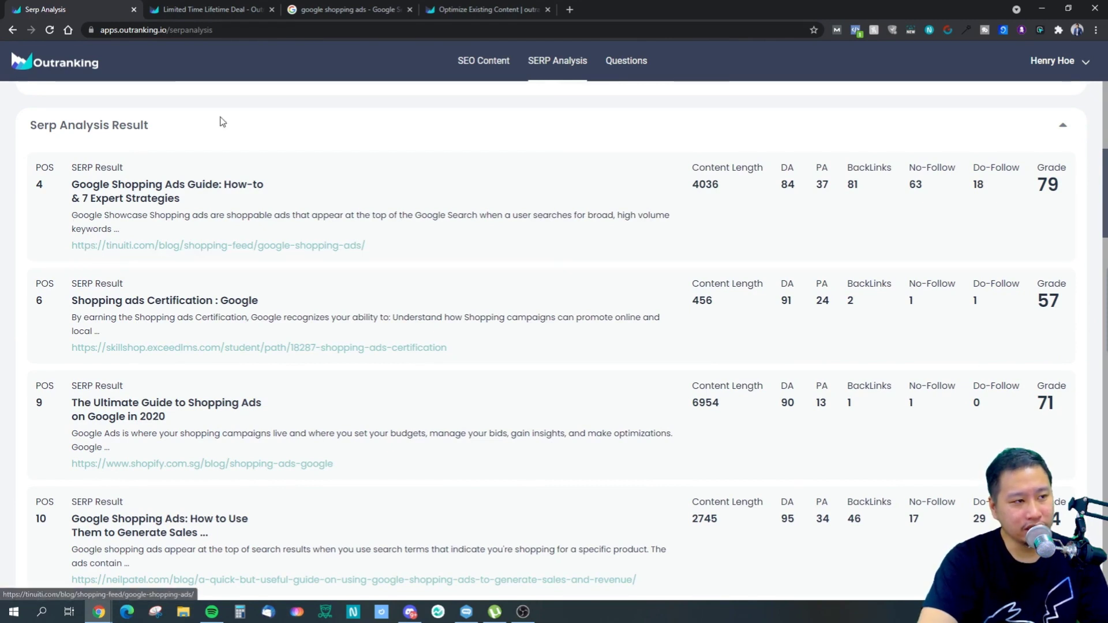
- Compare the report's position for the Google Shopping Ads Guide with its actual placement in the Google results
left_click(343, 9)
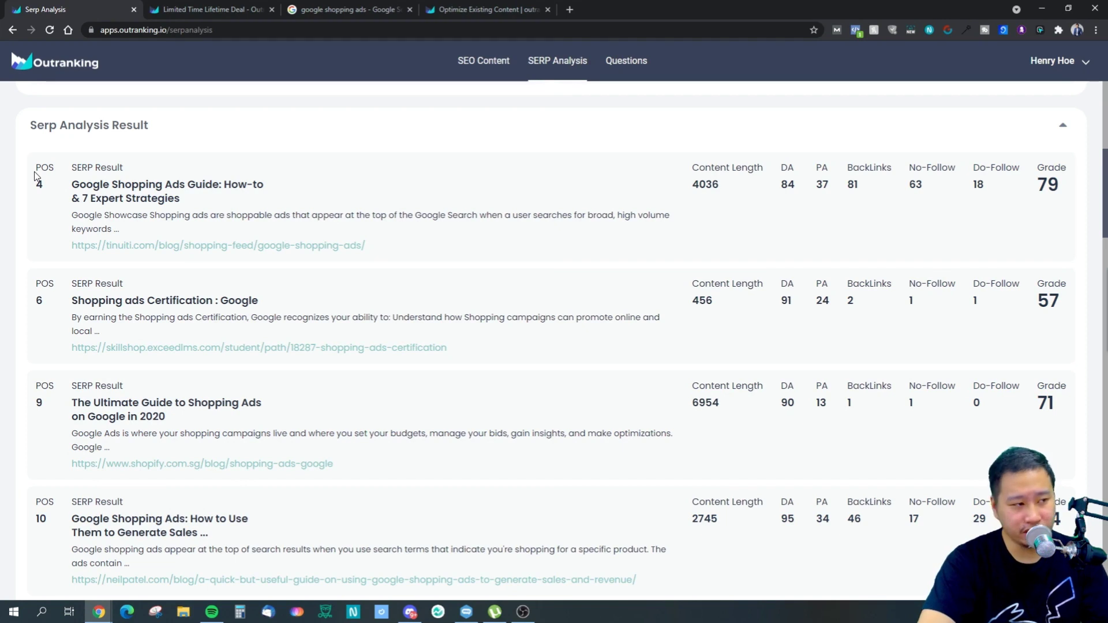
double_click(35, 171)
left_click(44, 199)
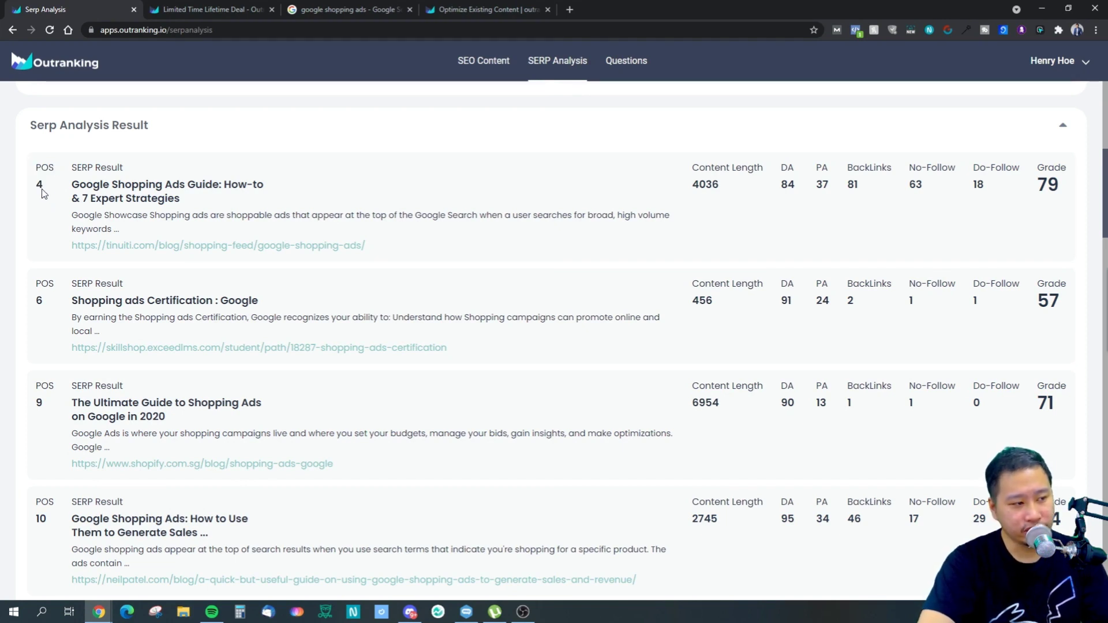
left_click(358, 8)
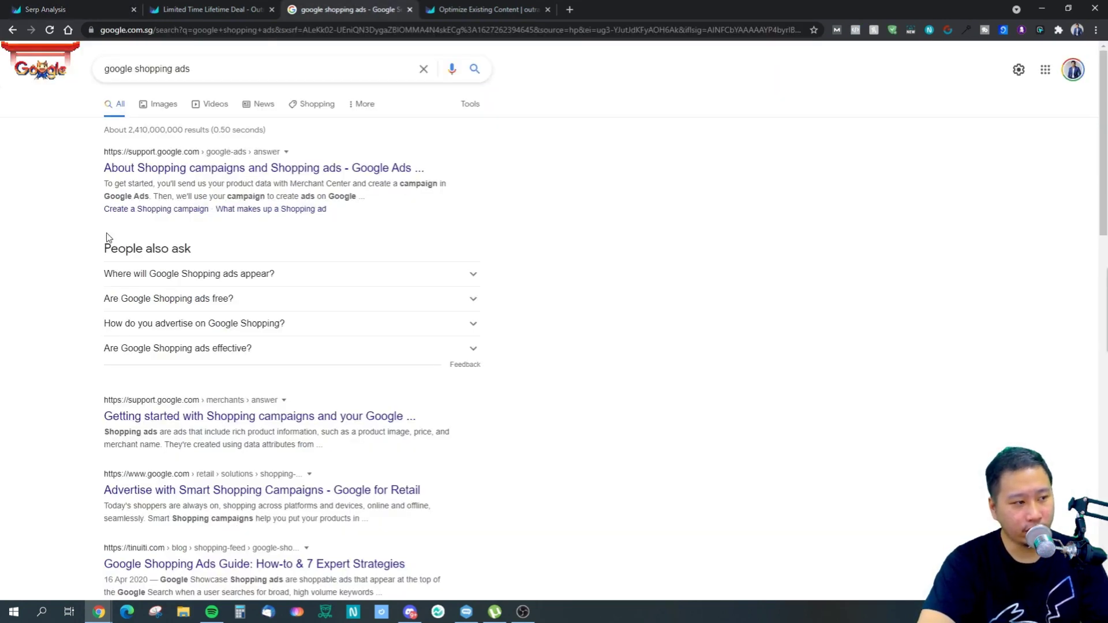
scroll(113, 342, "down", 3)
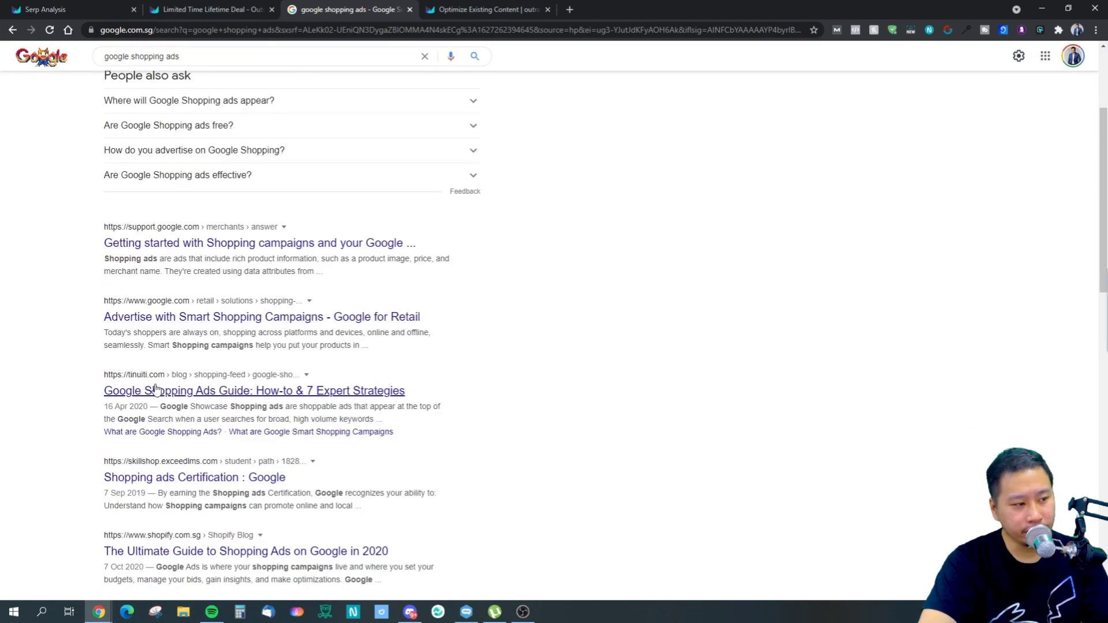
- Locate the Google Shopping Ads Guide entry among the Google results, and return to the SERP report
scroll(154, 389, "down", 1)
left_click_drag(96, 318, 448, 381)
left_click(174, 56)
left_click(41, 11)
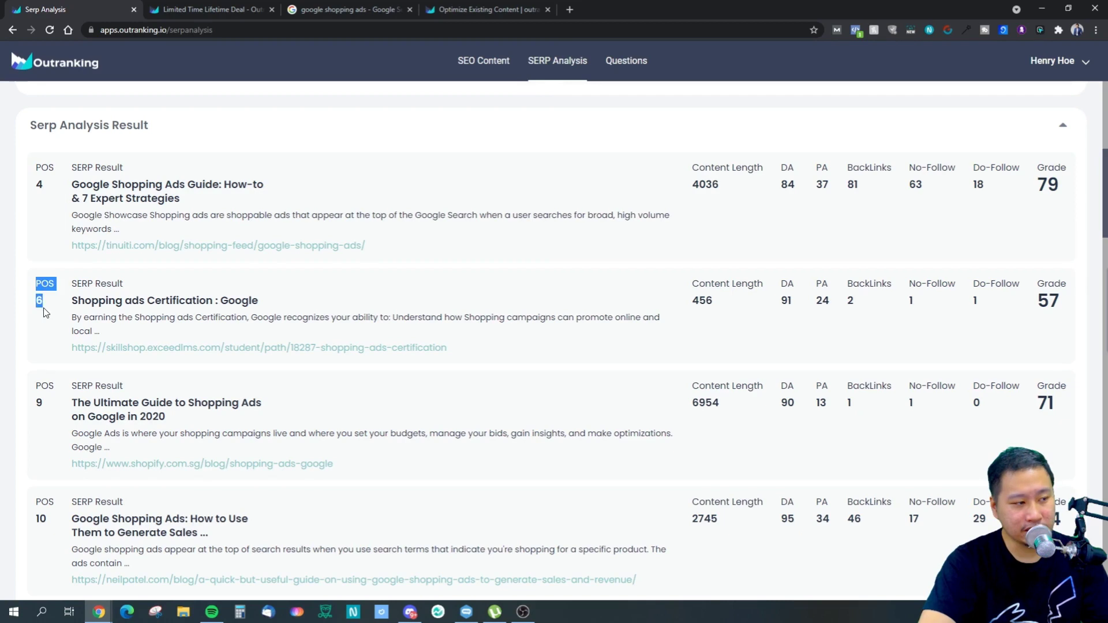
- Compare the report's position for Shopping ads Certification with its placement in the Google results
left_click(337, 10)
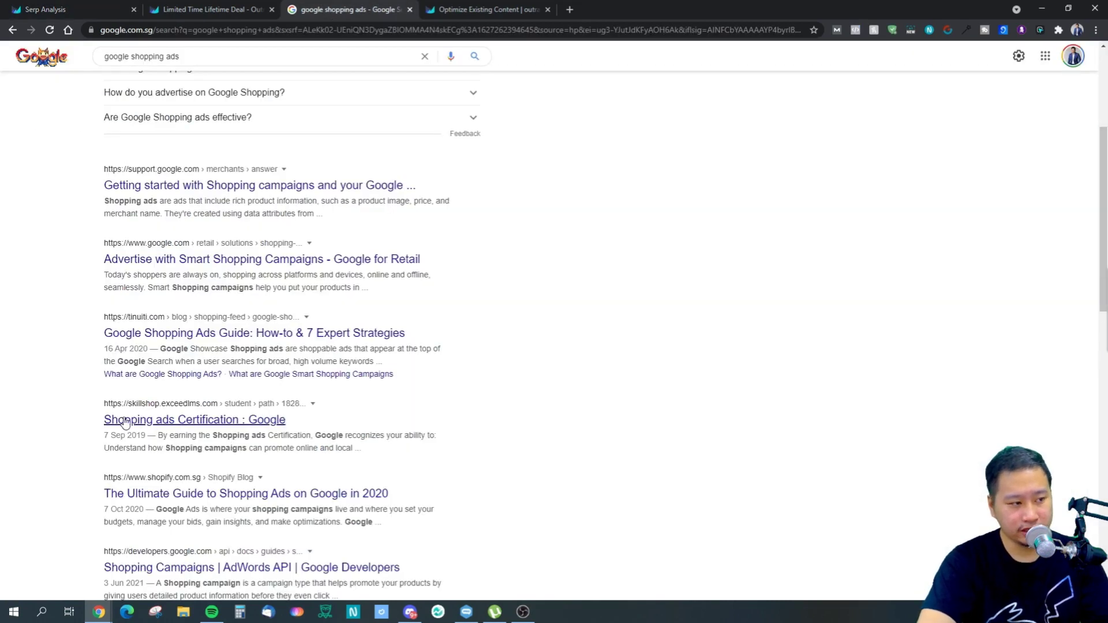
left_click(75, 10)
scroll(92, 332, "down", 3)
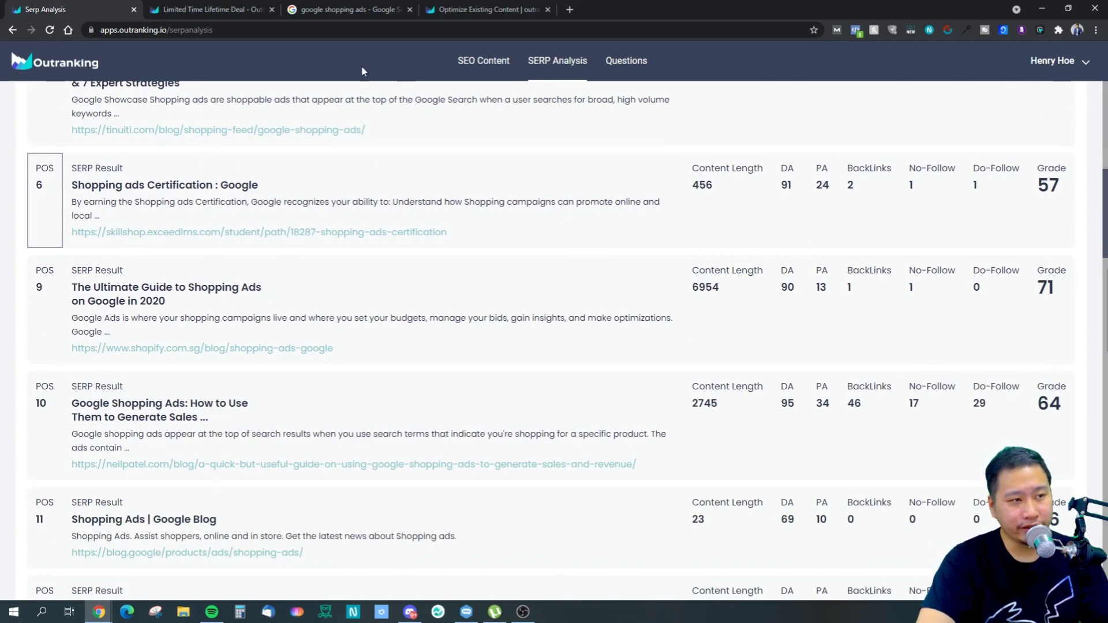
- Check where The Ultimate Guide to Shopping Ads on Google in 2020 ranks in Google, and return to the report
left_click(353, 8)
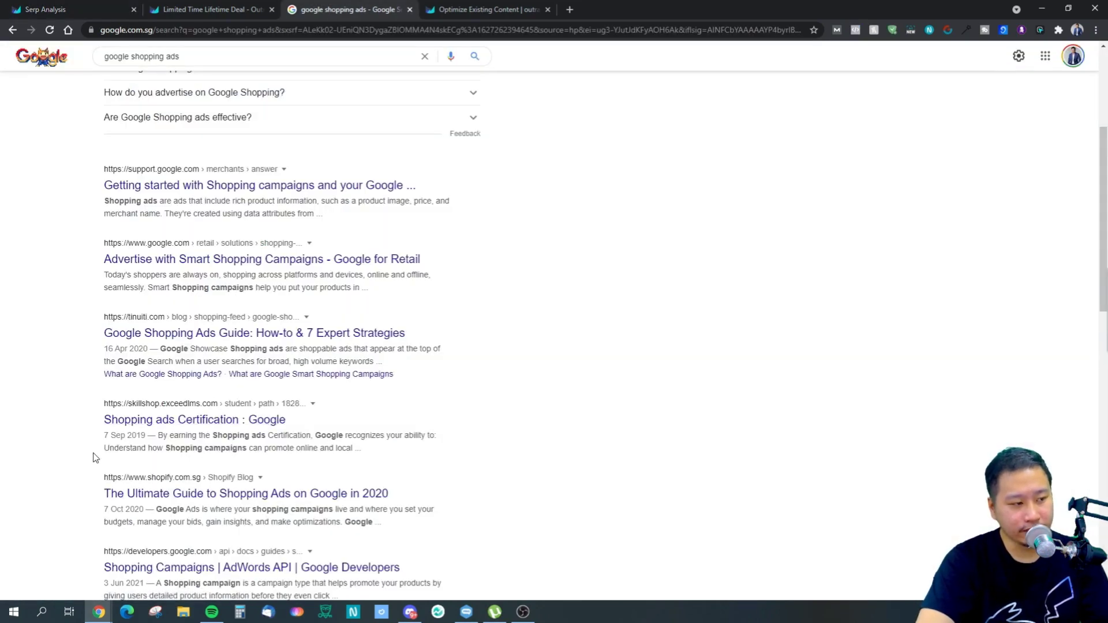
scroll(109, 393, "down", 2)
left_click_drag(79, 371, 86, 396)
left_click(75, 10)
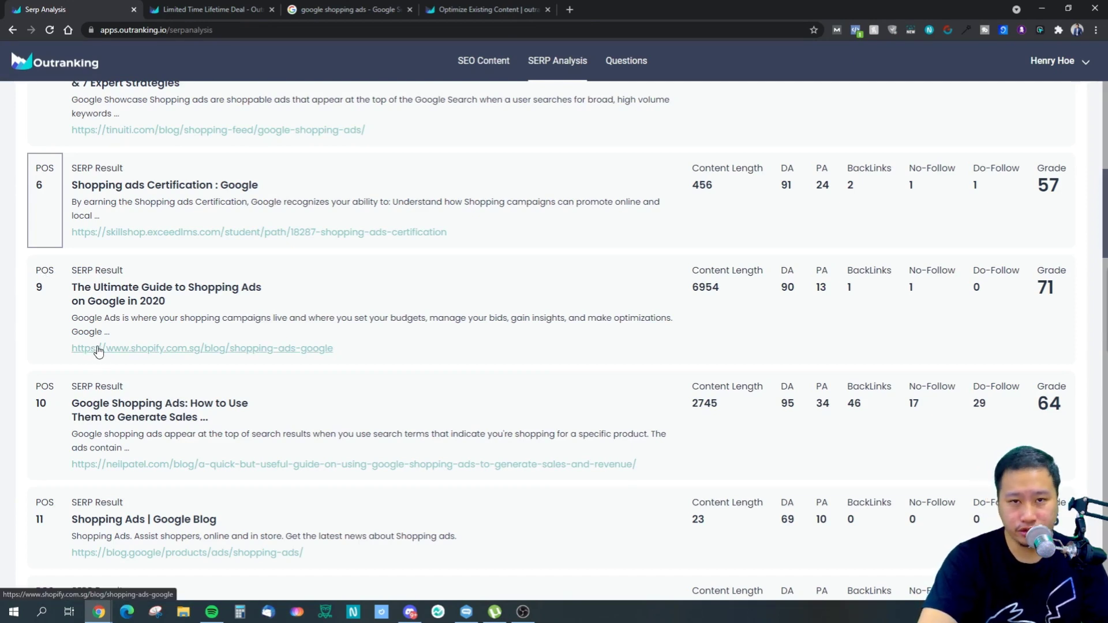
- Examine the position numbers of the Google Blog and Productsup entries in the SERP analysis results
scroll(27, 293, "down", 4)
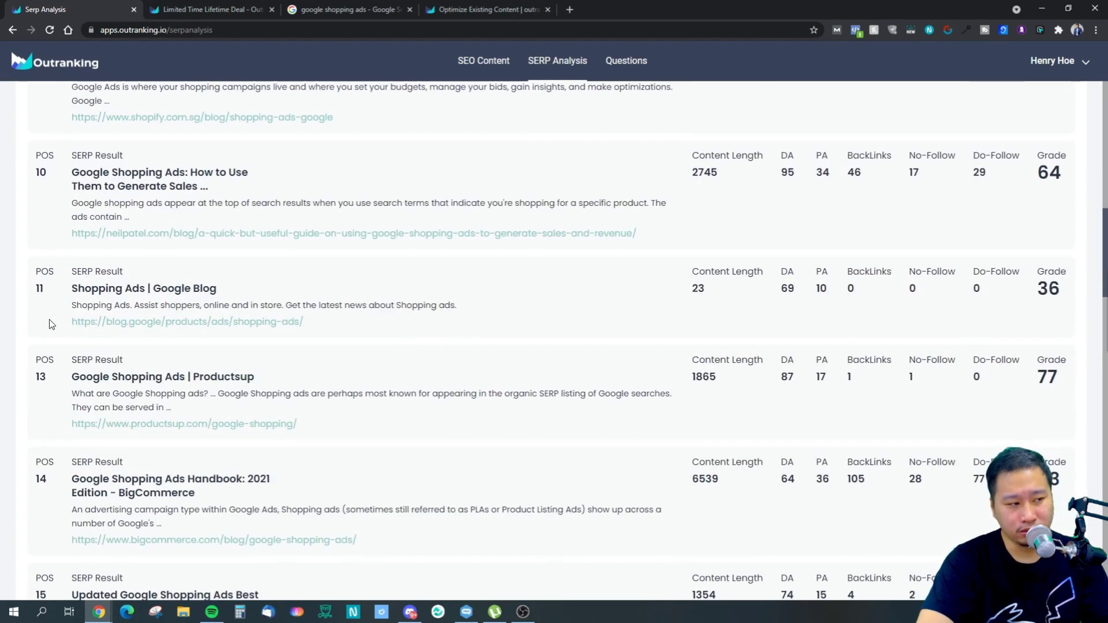
left_click_drag(41, 362, 48, 374)
left_click(57, 384)
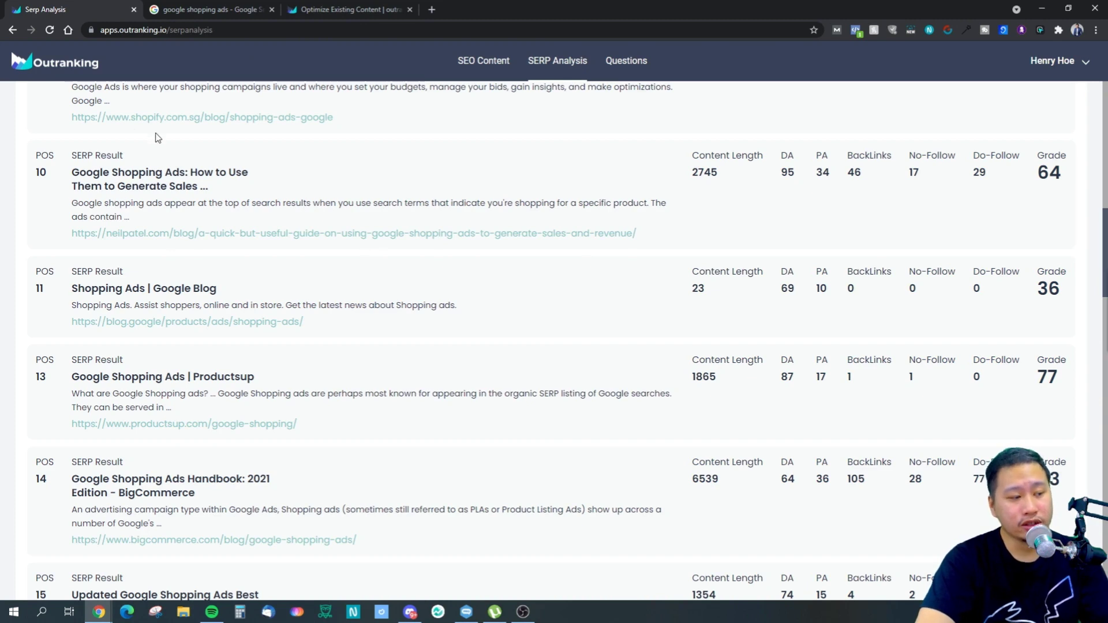
- Switch to the Optimize Existing Content documentation page and read its content optimization instructions
left_click(1056, 61)
left_click(315, 8)
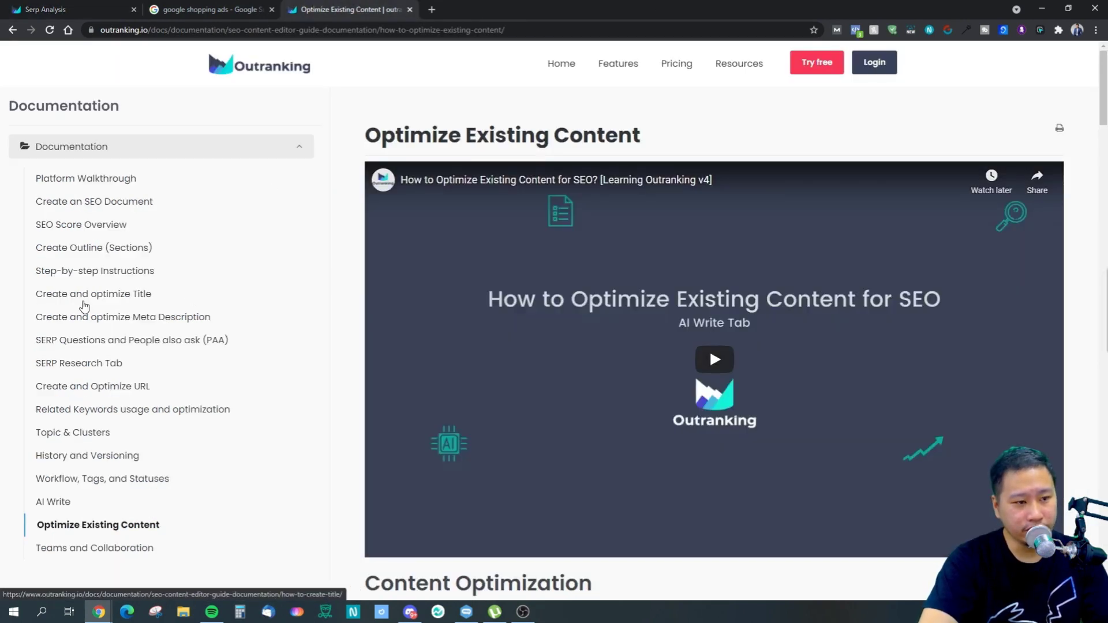
scroll(84, 304, "down", 6)
scroll(84, 308, "down", 2)
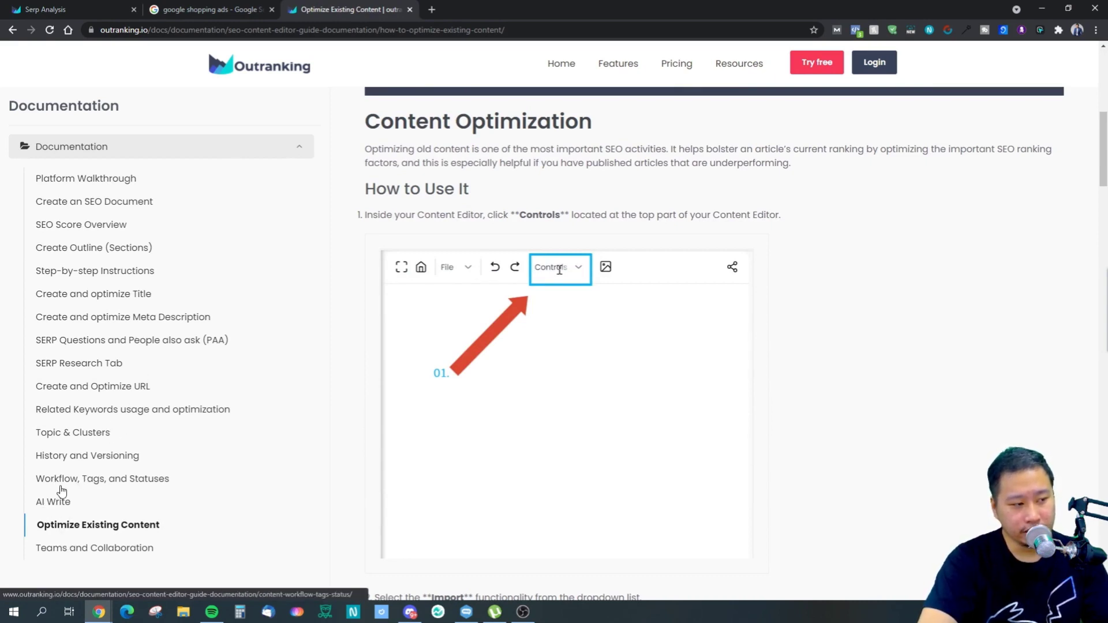
- Open the main Documentation section and review its list of articles
left_click(88, 154)
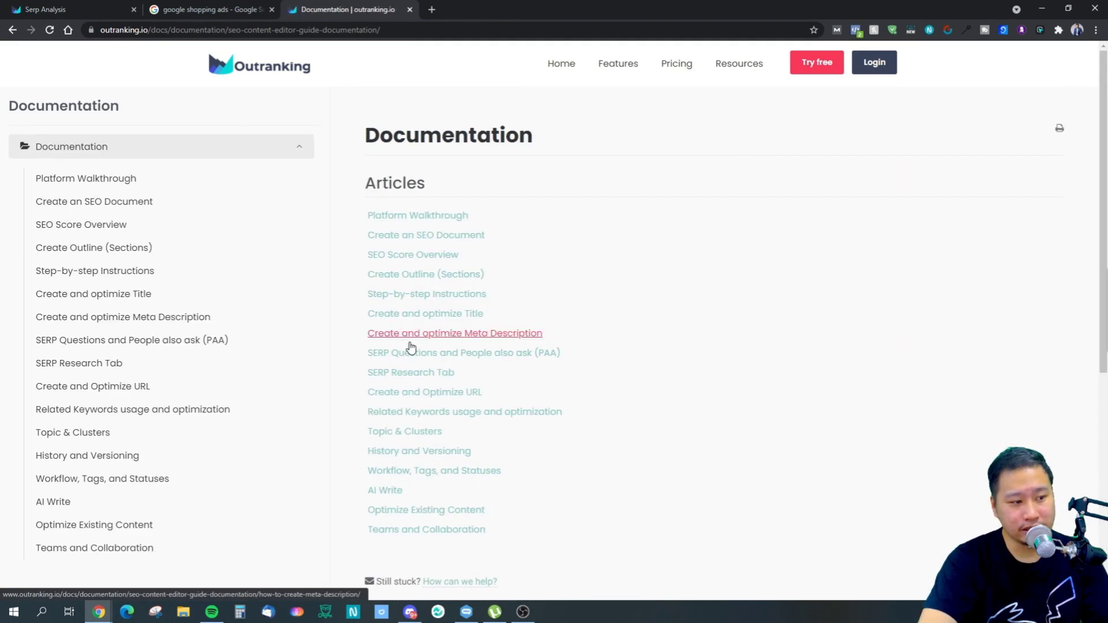
scroll(411, 346, "down", 2)
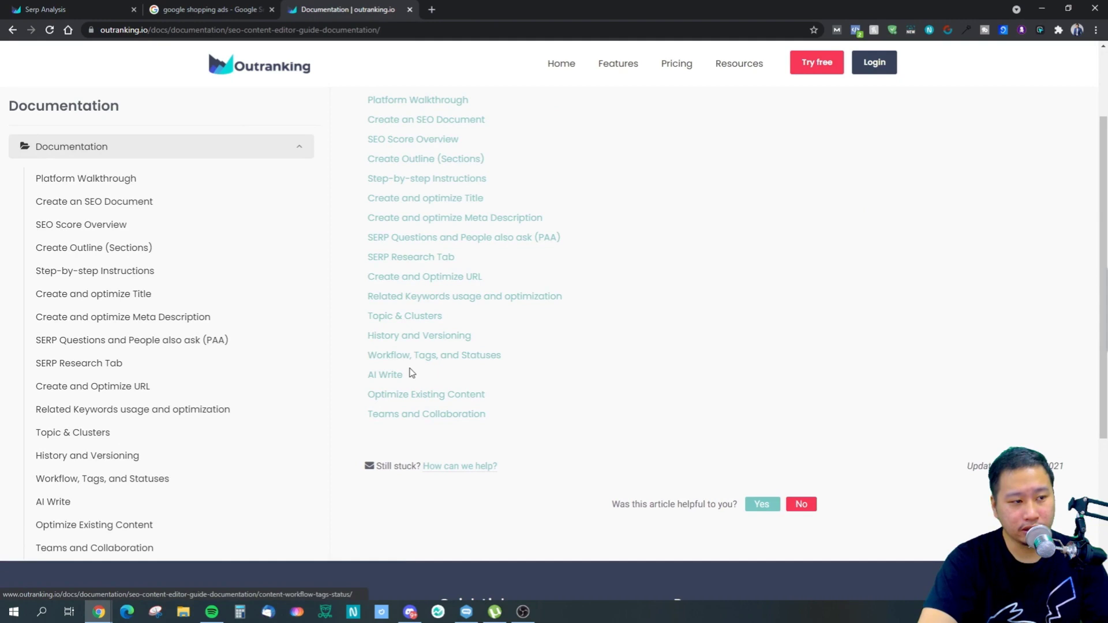
scroll(406, 383, "up", 2)
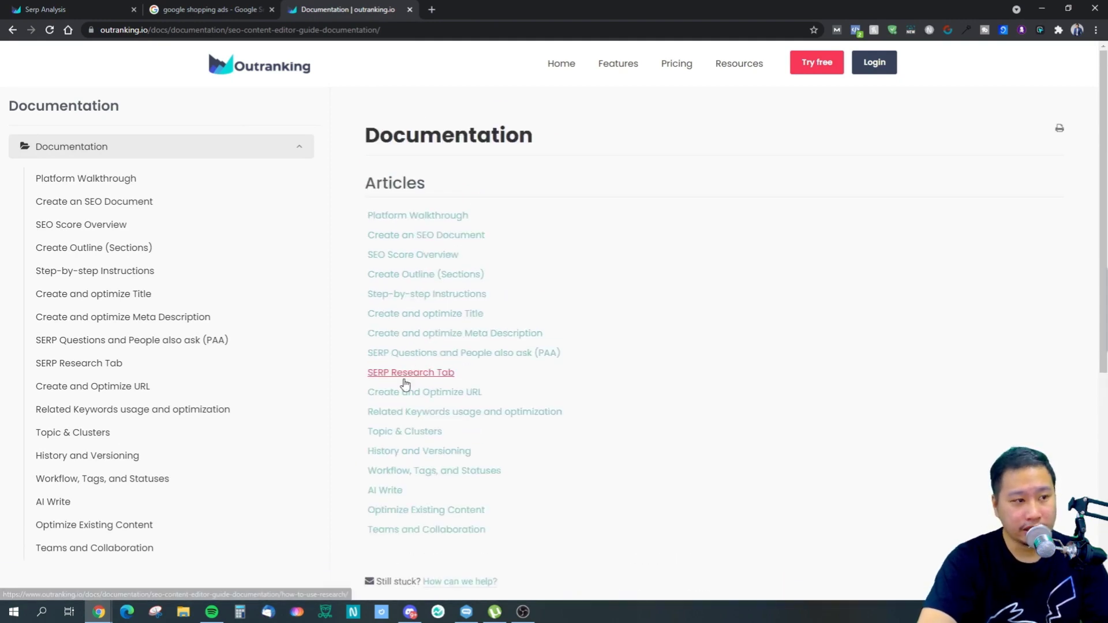
- Return to the SERP Analysis report, dismiss the account options, and recheck the overview and the listed result positions
left_click(32, 6)
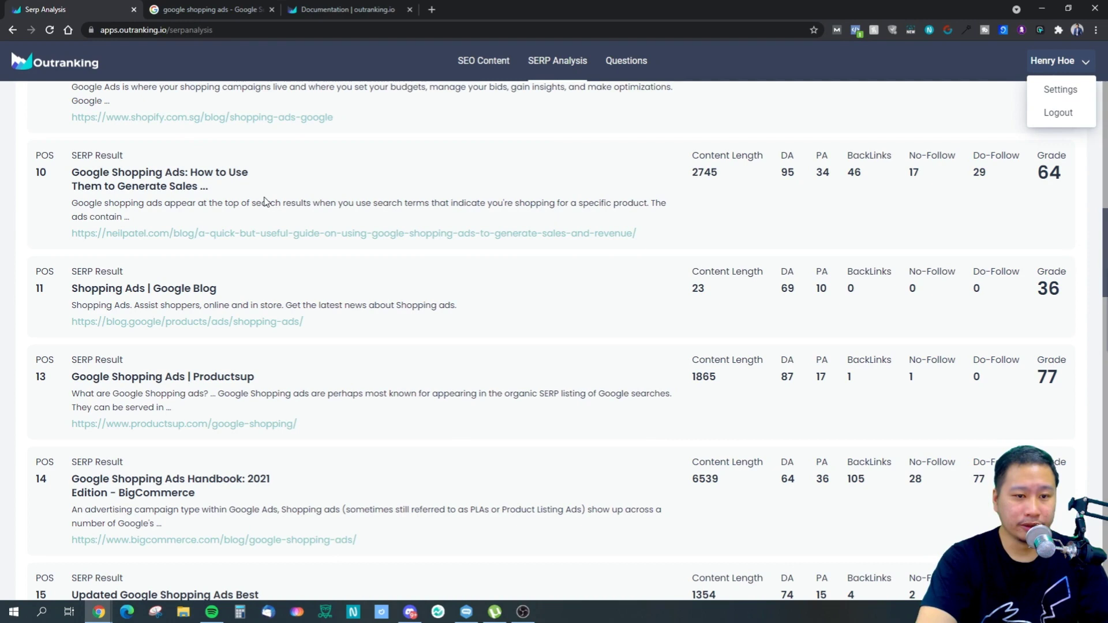
left_click(304, 394)
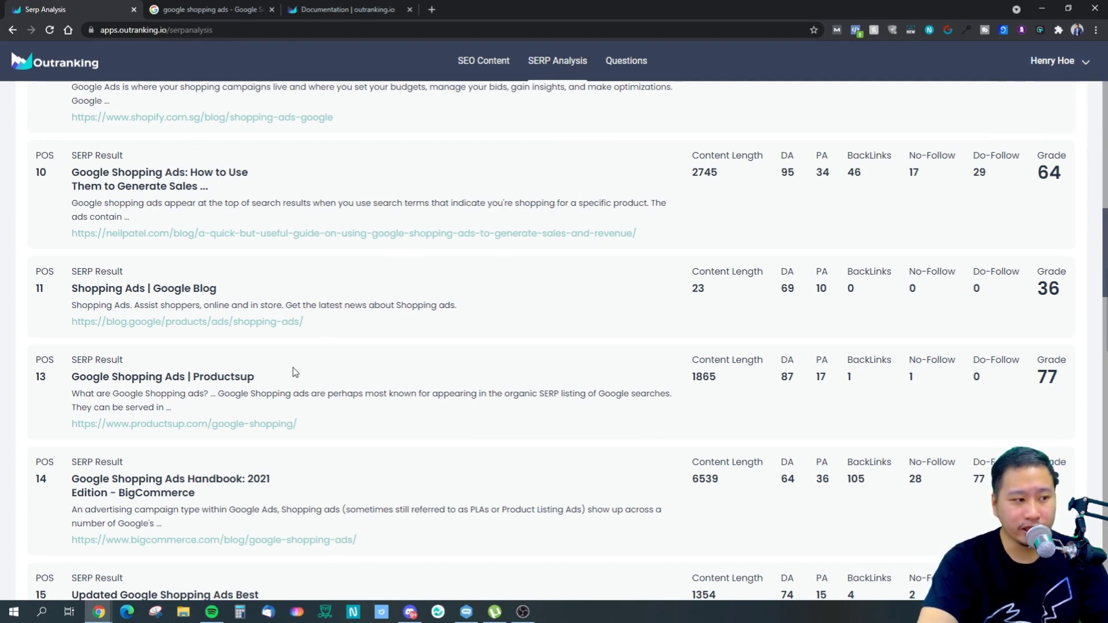
scroll(40, 287, "up", 13)
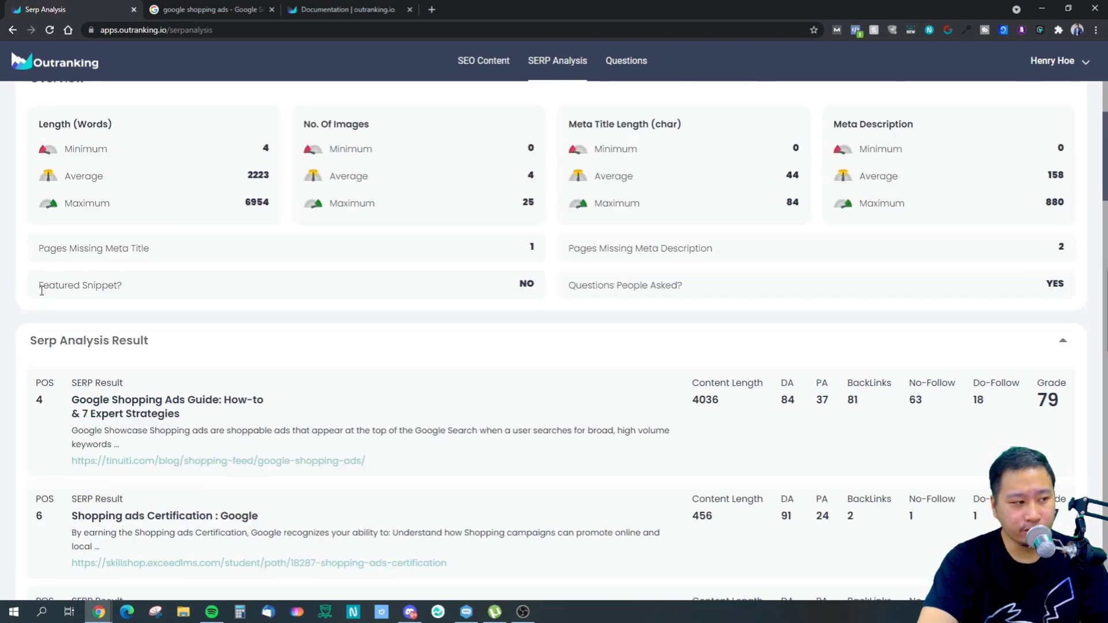
scroll(40, 289, "down", 12)
left_click_drag(40, 289, 32, 329)
left_click(29, 331)
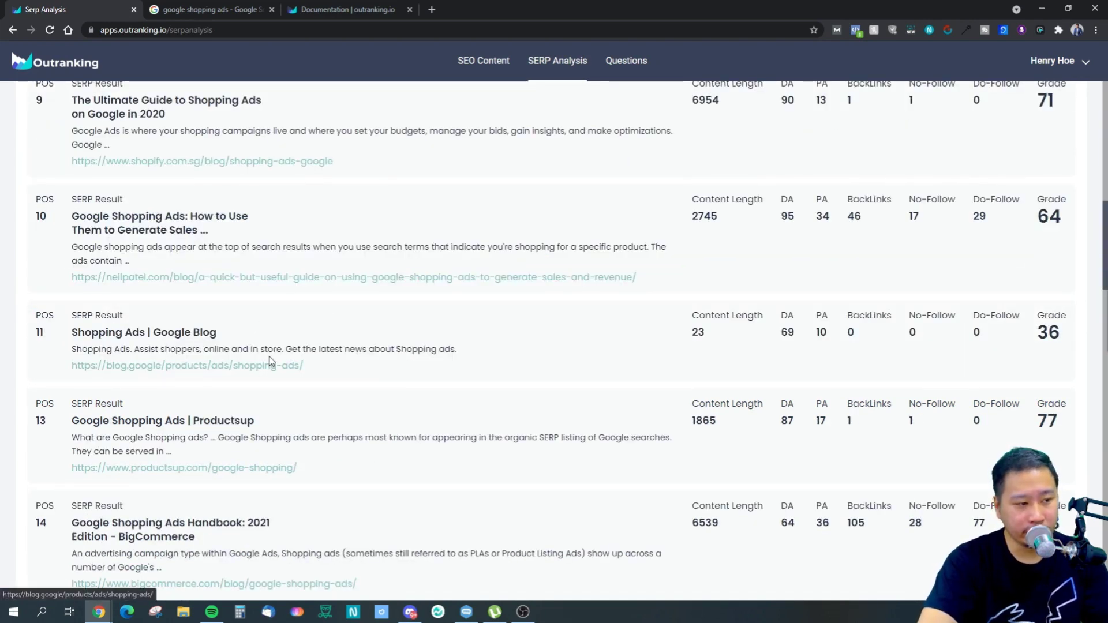
- Examine the authority scores, backlinks, no-follow and do-follow counts and grade of the Google Shopping Ads Guide entry
scroll(181, 339, "up", 1)
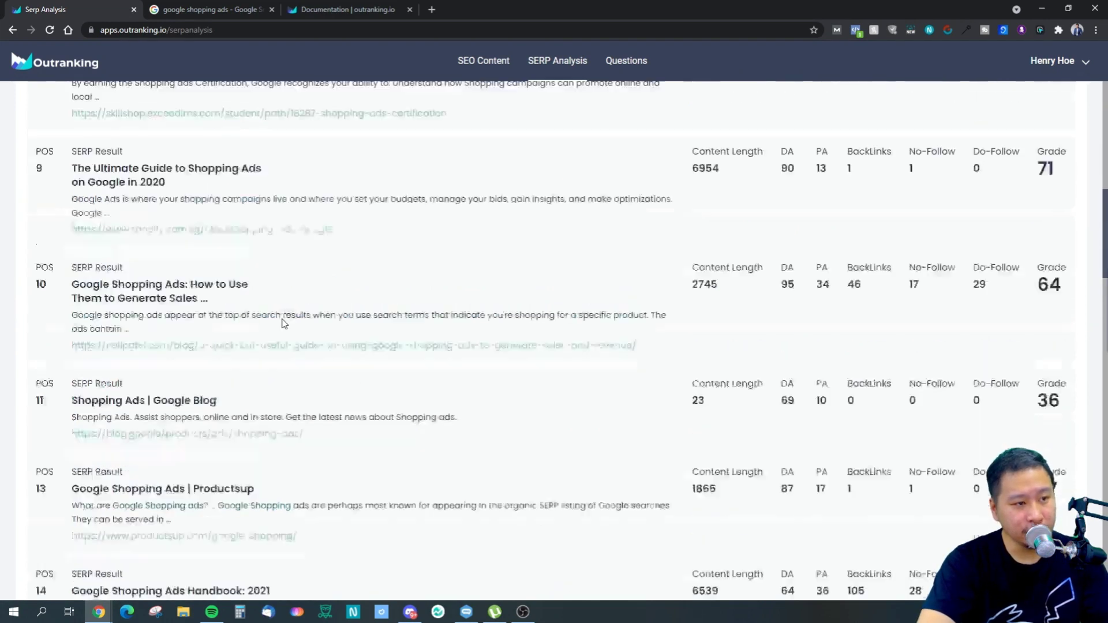
scroll(317, 339, "down", 1)
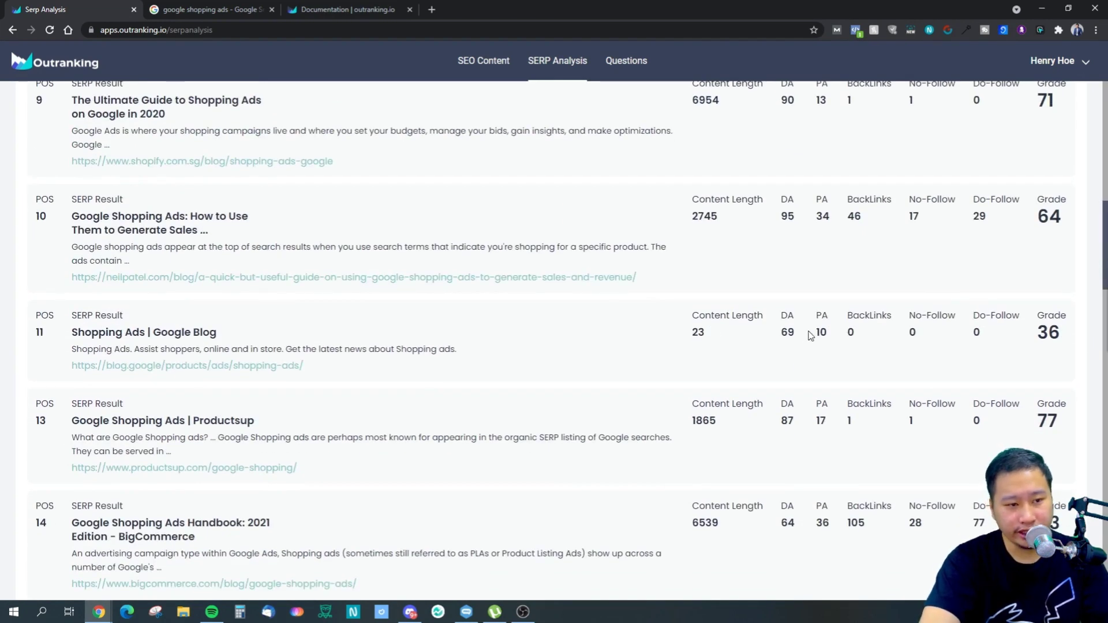
scroll(802, 336, "up", 6)
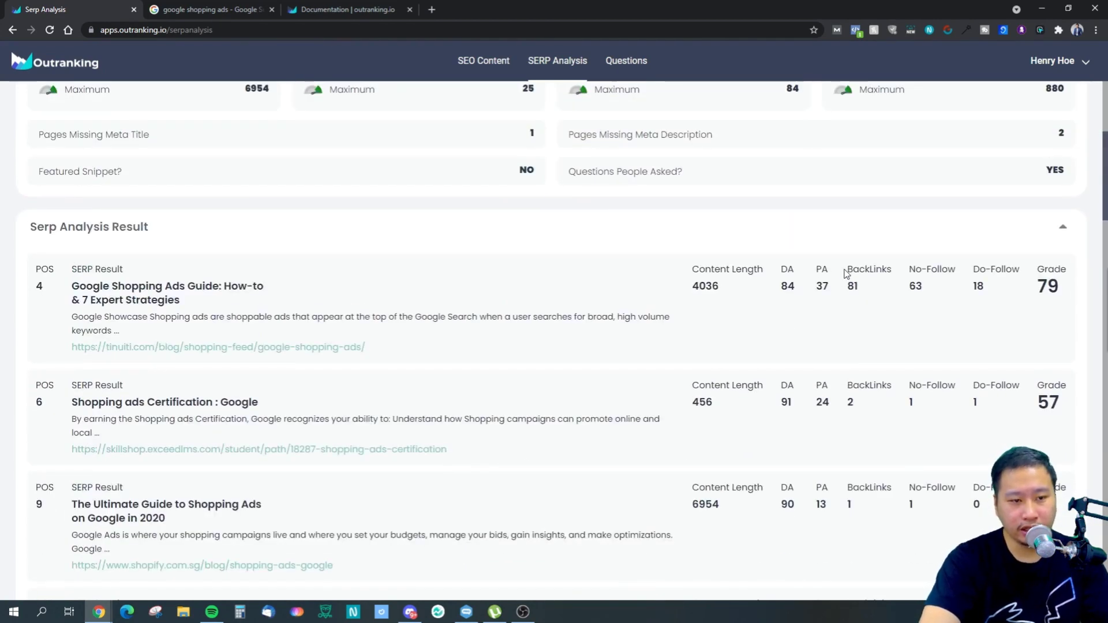
left_click_drag(937, 274, 1057, 304)
left_click(1001, 289)
left_click(962, 345)
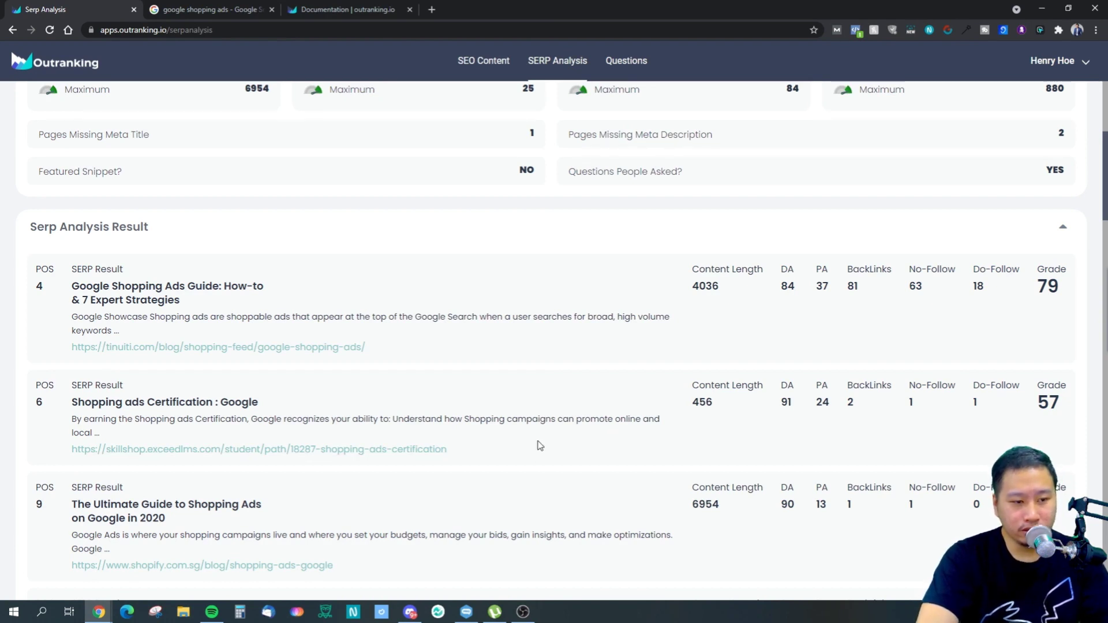
- Compare the content length, backlinks and grades of the highest-ranked entries in the SERP analysis results
scroll(612, 441, "down", 2)
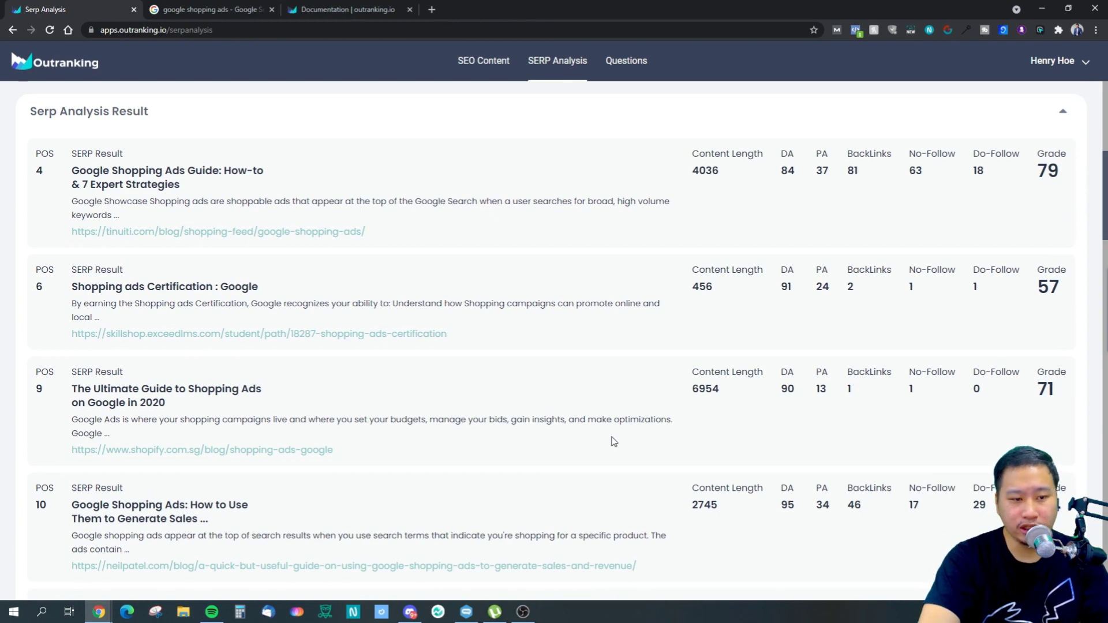
scroll(614, 442, "up", 3)
scroll(614, 441, "down", 3)
scroll(613, 442, "up", 2)
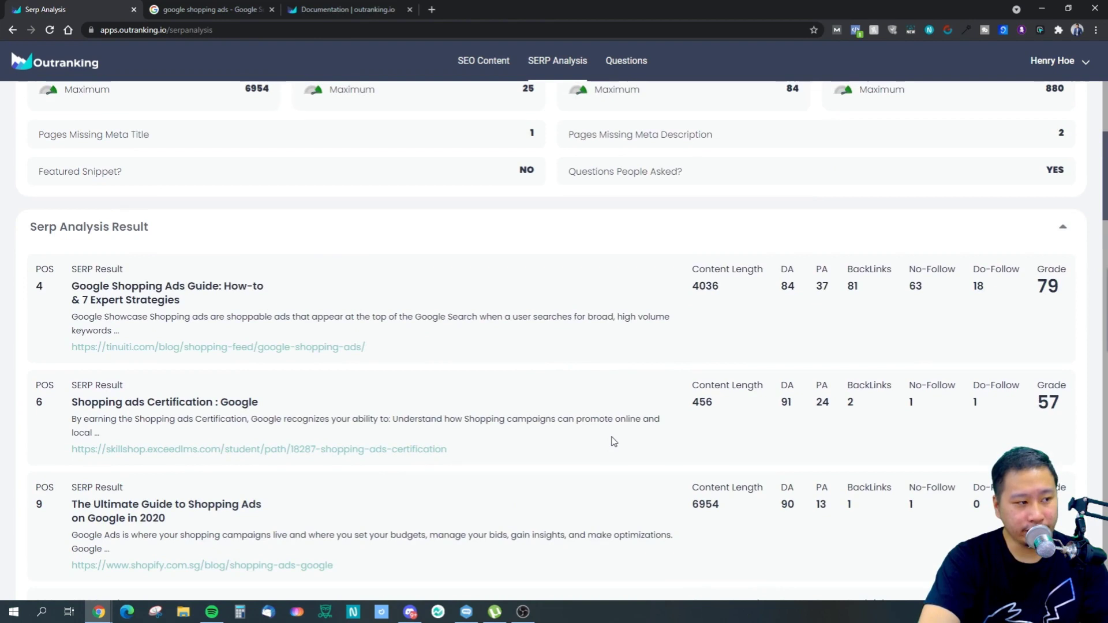
scroll(613, 441, "down", 3)
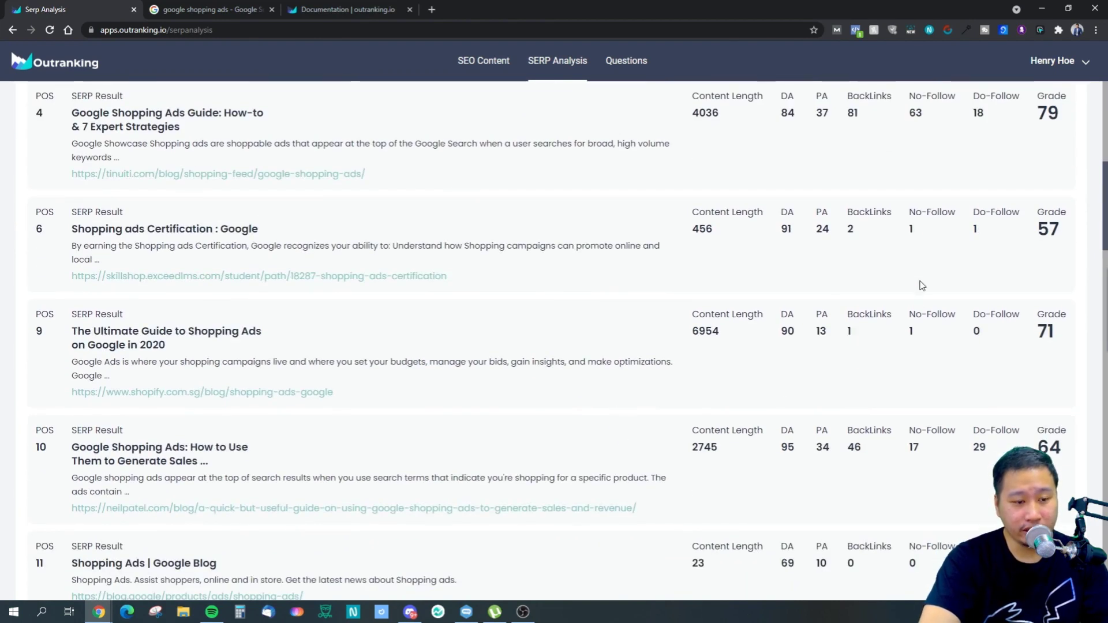
- Review the metrics of the lower-ranked SERP entries through position 26, and return to the report's overview
scroll(847, 379, "down", 2)
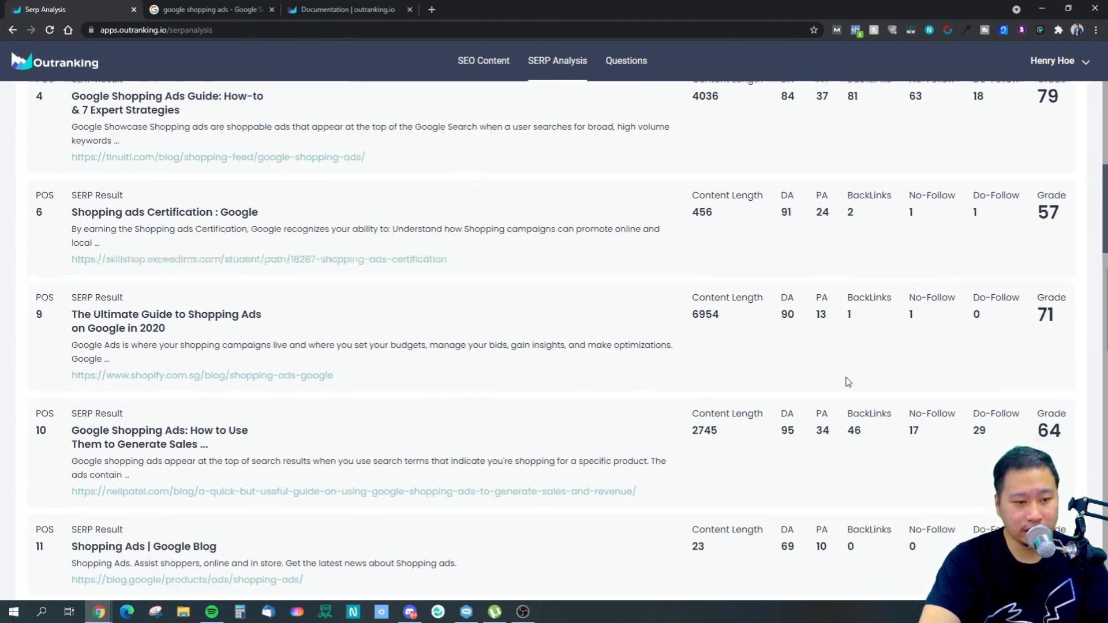
scroll(618, 527, "down", 4)
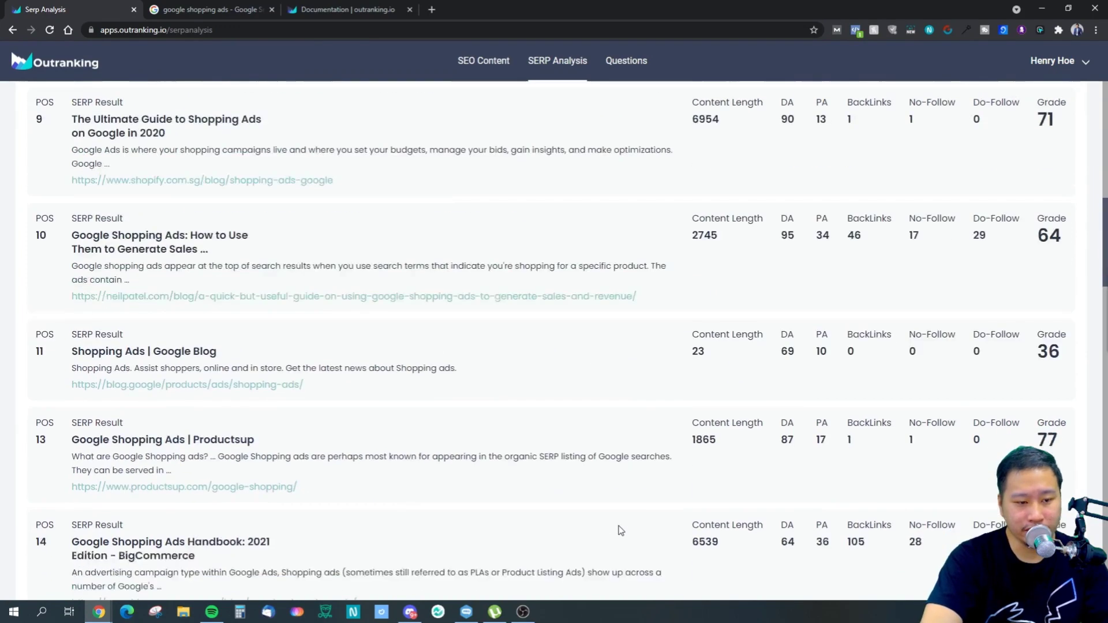
scroll(599, 517, "down", 3)
scroll(564, 505, "up", 8)
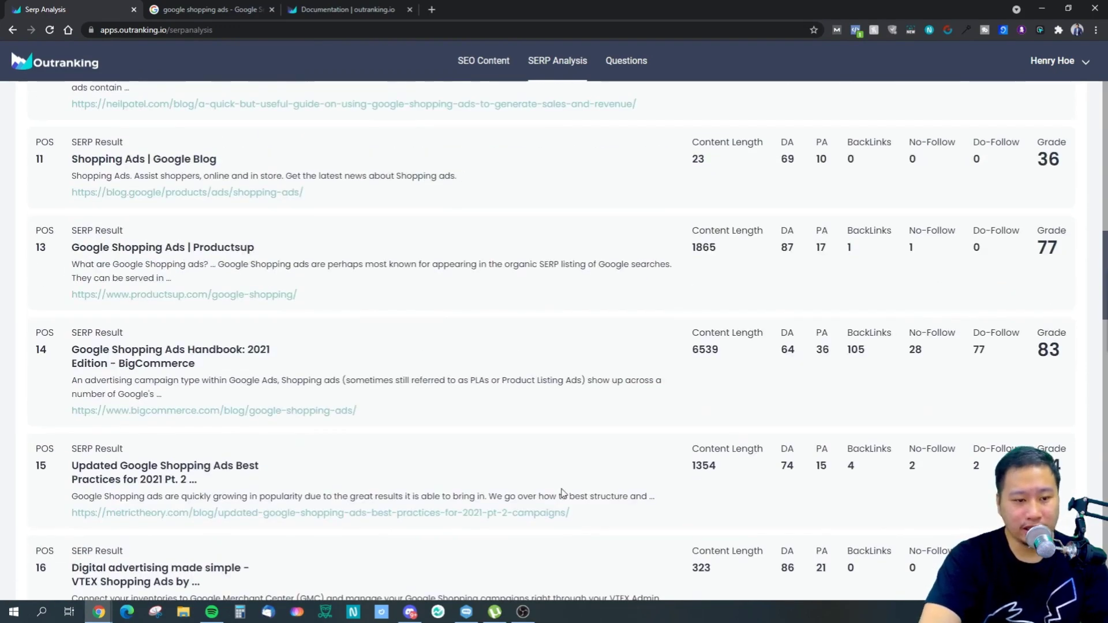
scroll(564, 494, "down", 17)
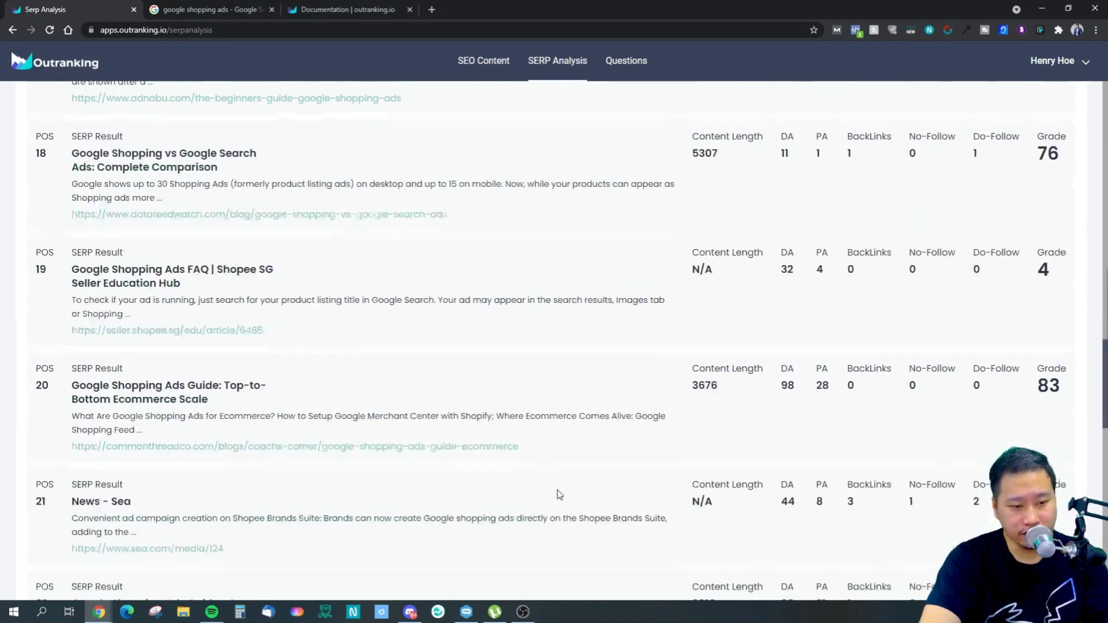
scroll(559, 495, "down", 5)
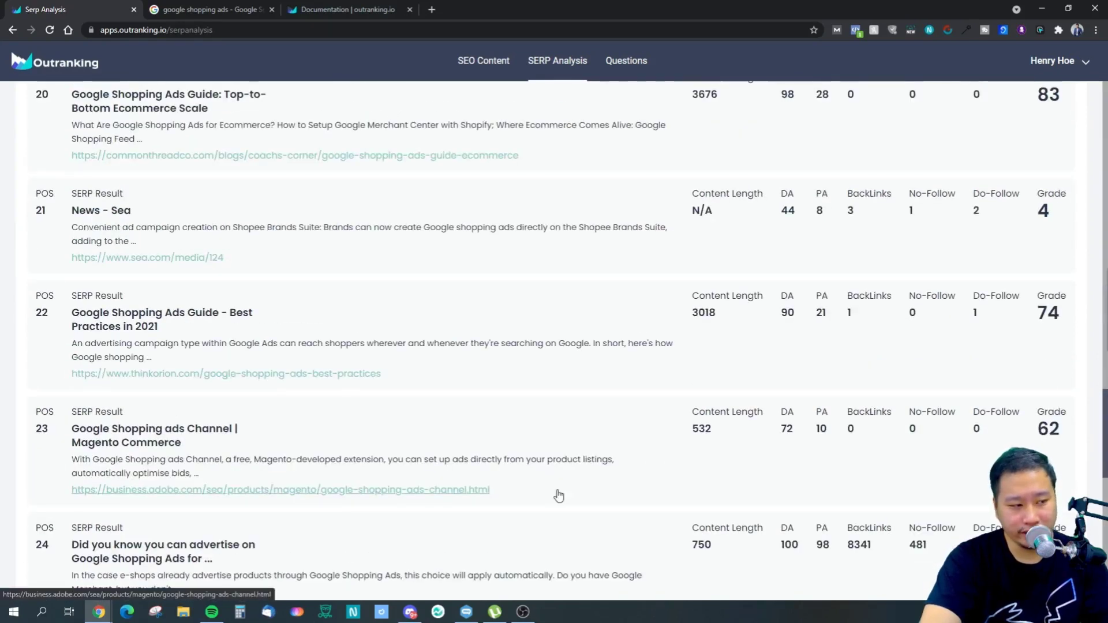
scroll(559, 497, "down", 4)
scroll(519, 476, "up", 1)
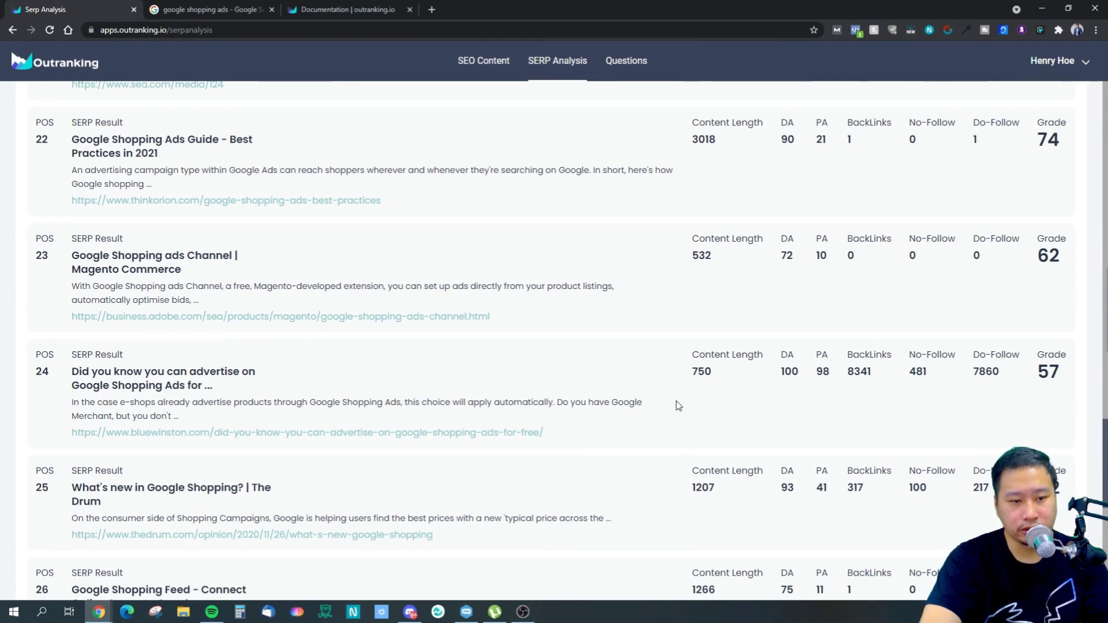
scroll(681, 405, "up", 20)
scroll(695, 407, "up", 18)
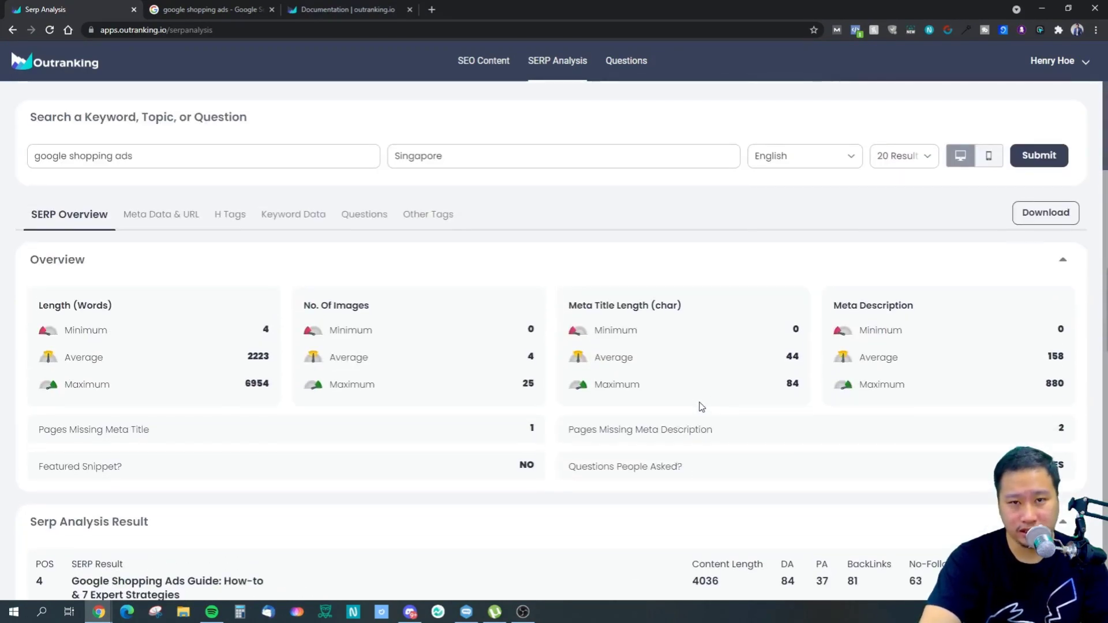
- Go through the SERP analysis results again from the Google Shopping Ads Guide to the entry at position 24
scroll(687, 410, "down", 4)
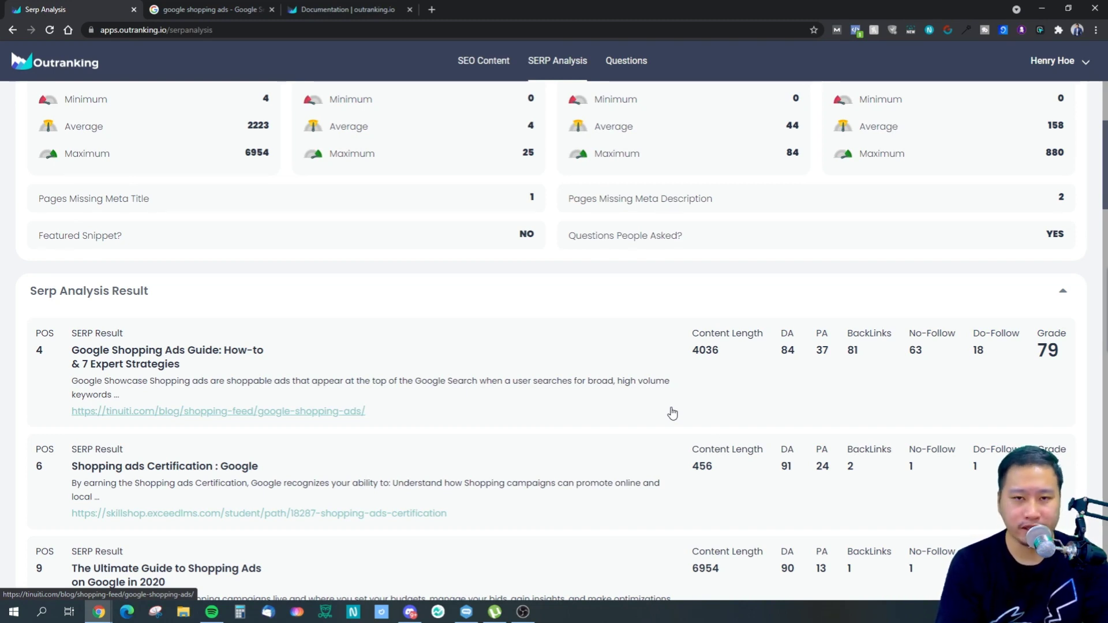
scroll(603, 445, "down", 5)
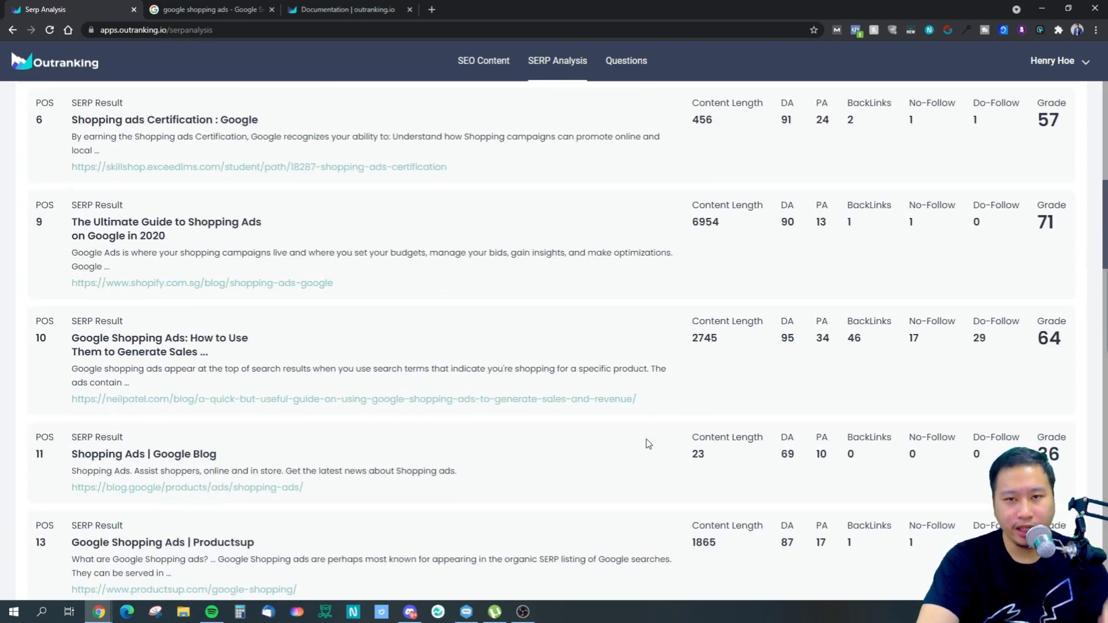
scroll(647, 441, "down", 4)
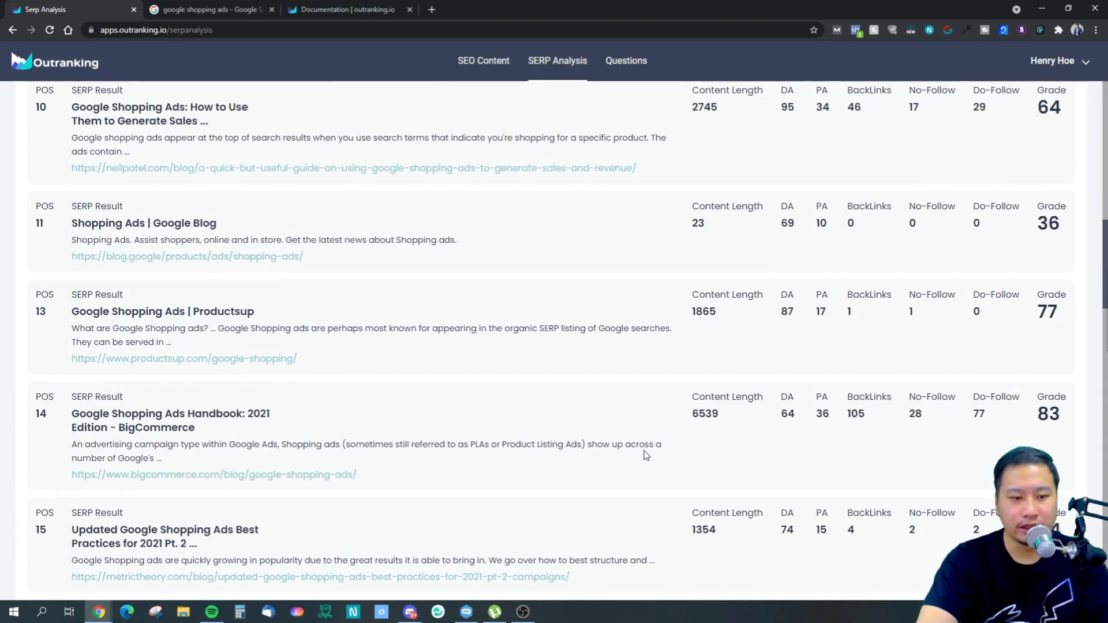
scroll(719, 539, "down", 10)
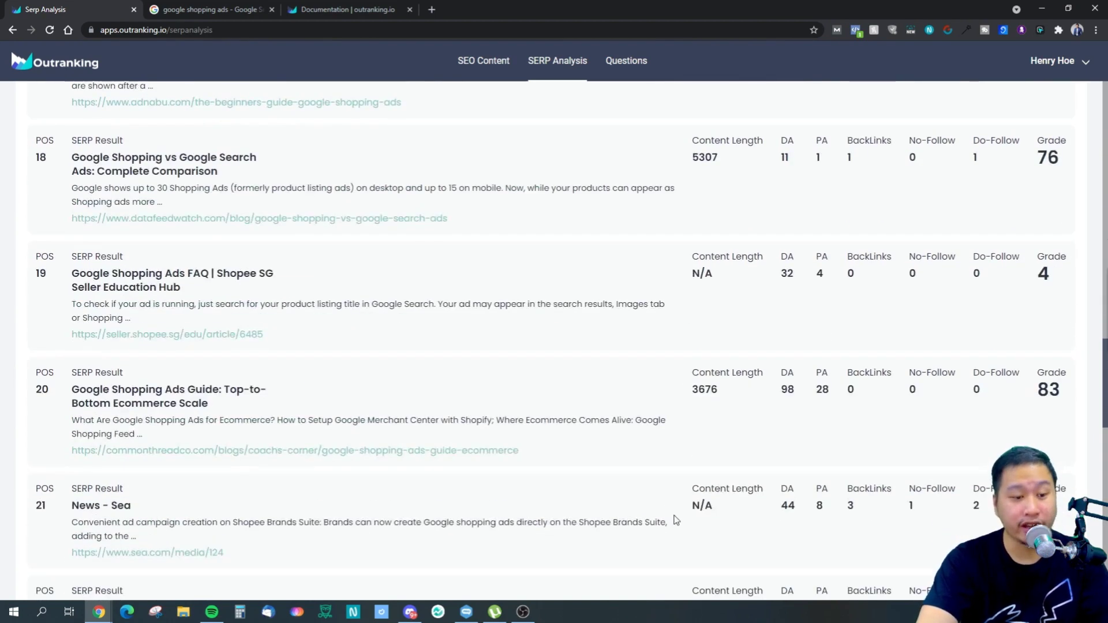
scroll(676, 520, "down", 5)
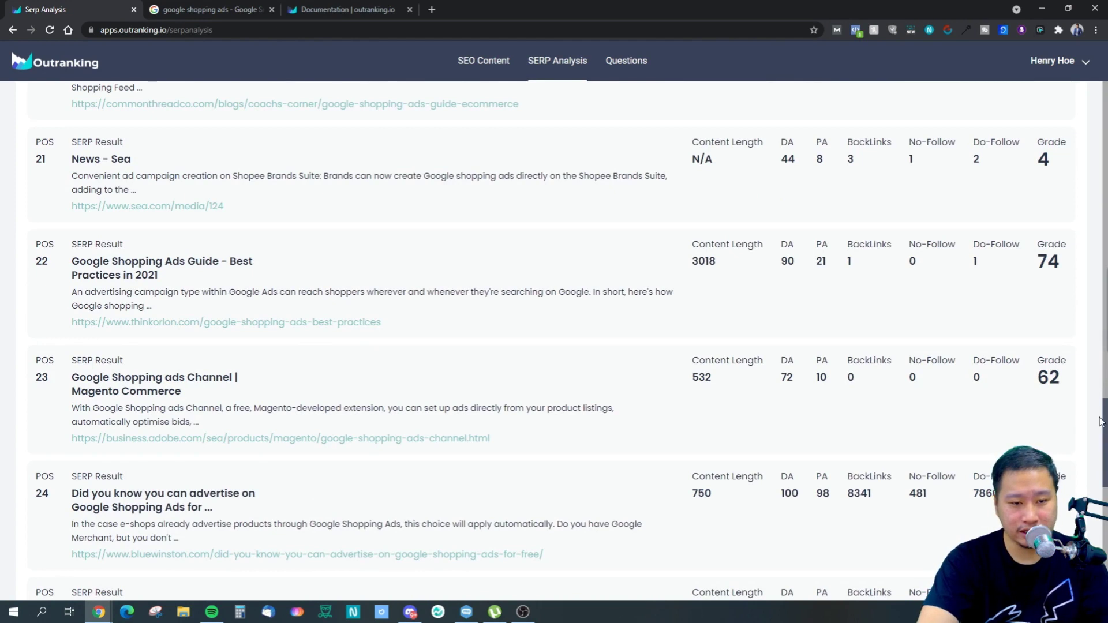
- Recheck the grades of the highest-ranked SERP entries and return to the report's overview
left_click_drag(1104, 421, 1104, 159)
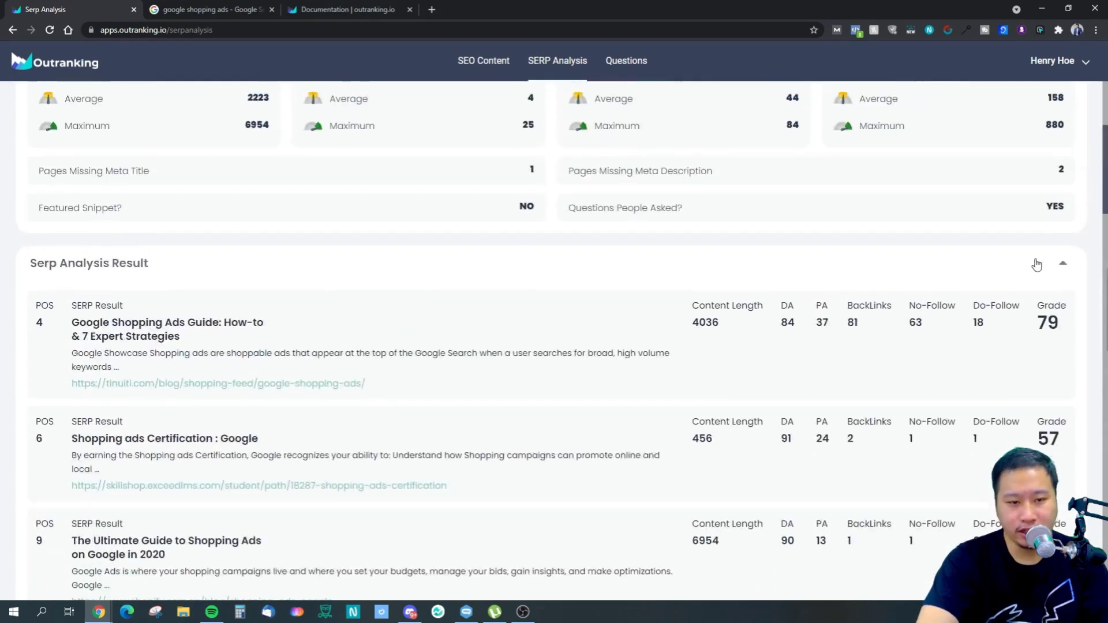
scroll(976, 346, "down", 4)
scroll(1039, 225, "up", 2)
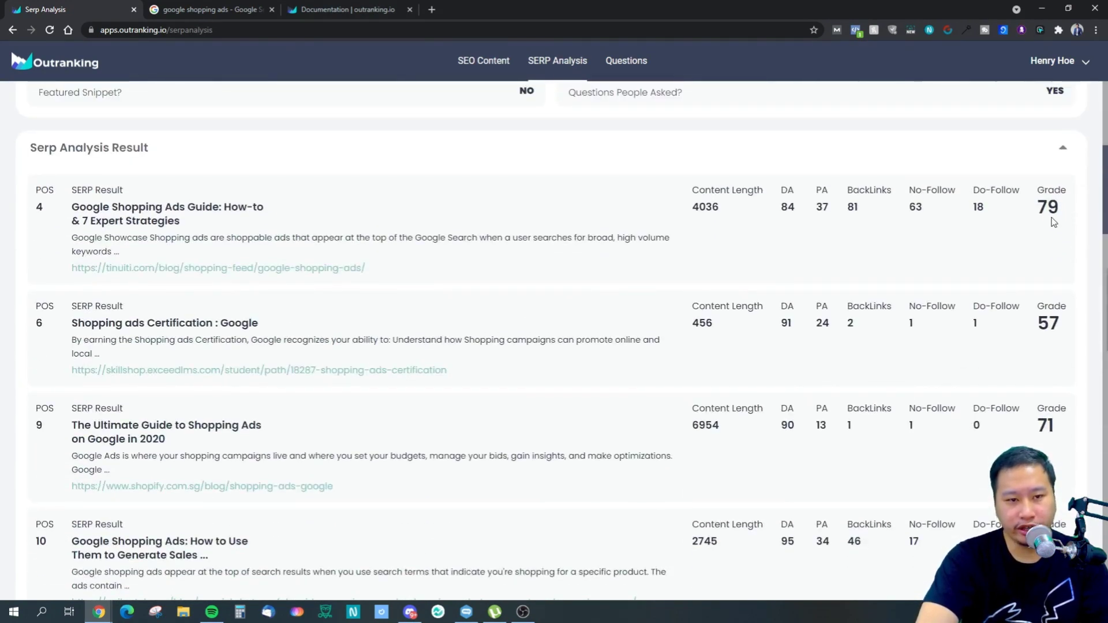
scroll(993, 392, "down", 8)
scroll(970, 397, "up", 4)
scroll(972, 398, "up", 10)
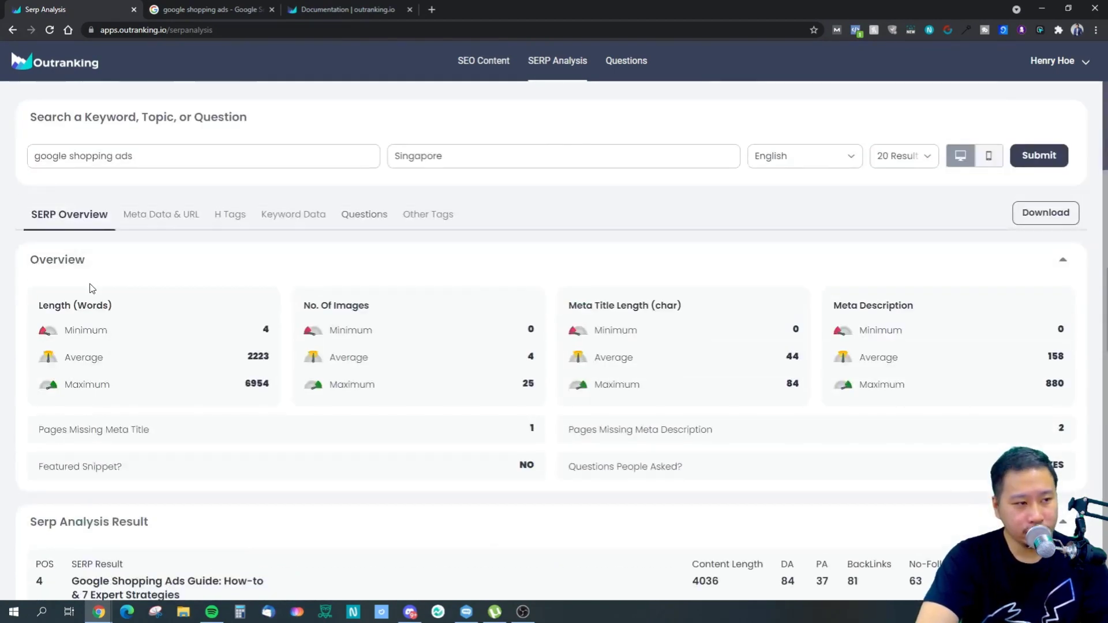
- Open the Meta Data & URL section and examine the position 4 entry's meta title and matched keyword status
left_click(164, 218)
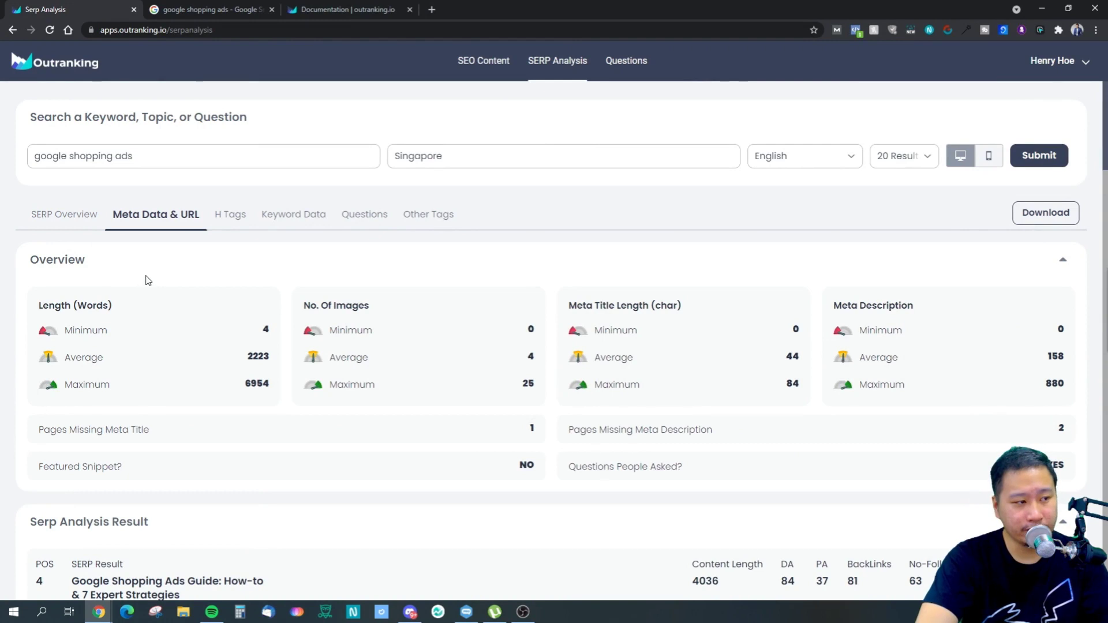
scroll(314, 381, "down", 2)
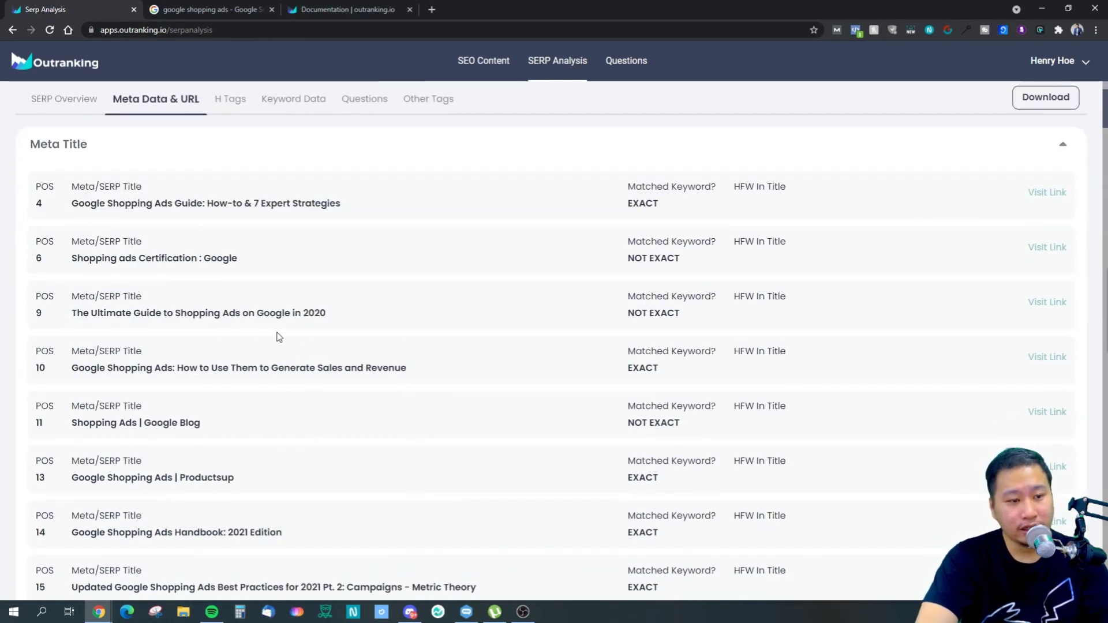
scroll(198, 339, "up", 1)
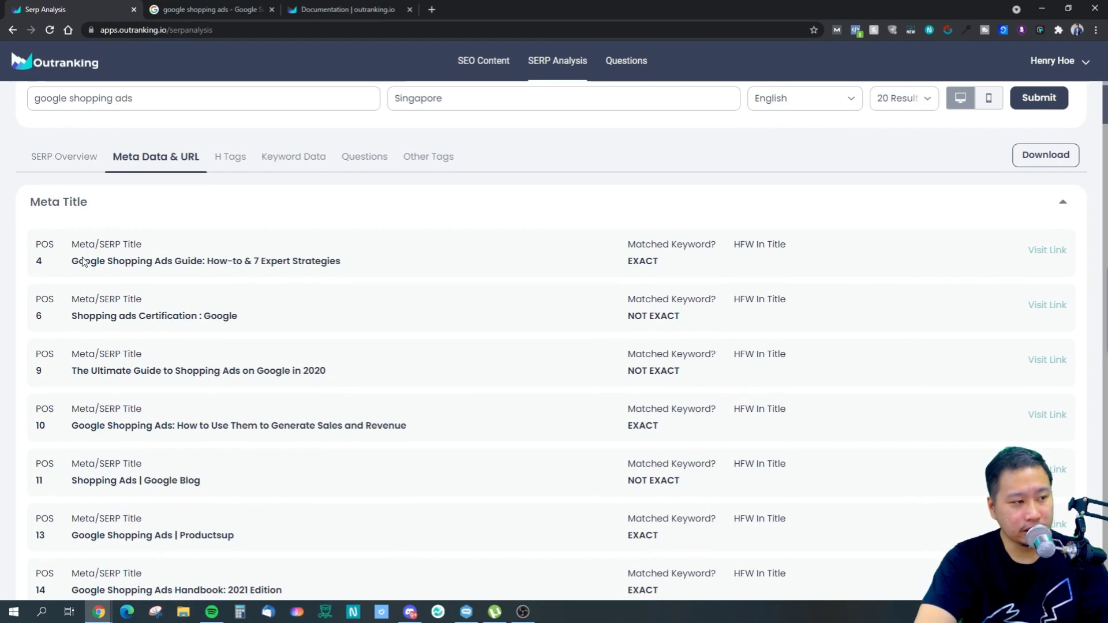
left_click_drag(78, 261, 358, 268)
left_click(319, 284)
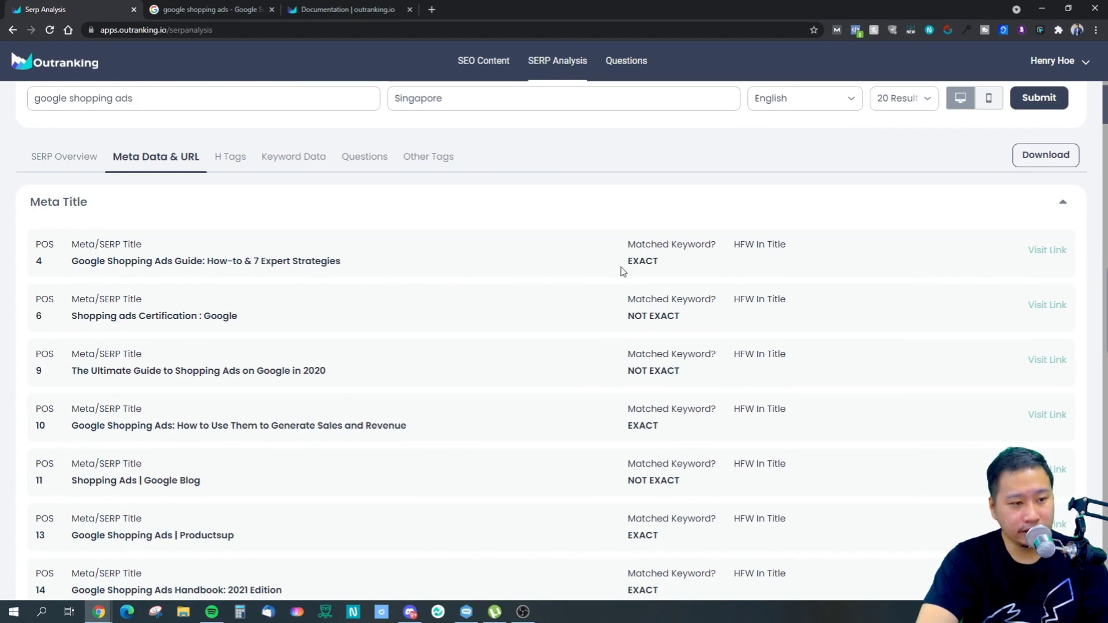
left_click_drag(628, 246, 670, 248)
left_click(667, 259)
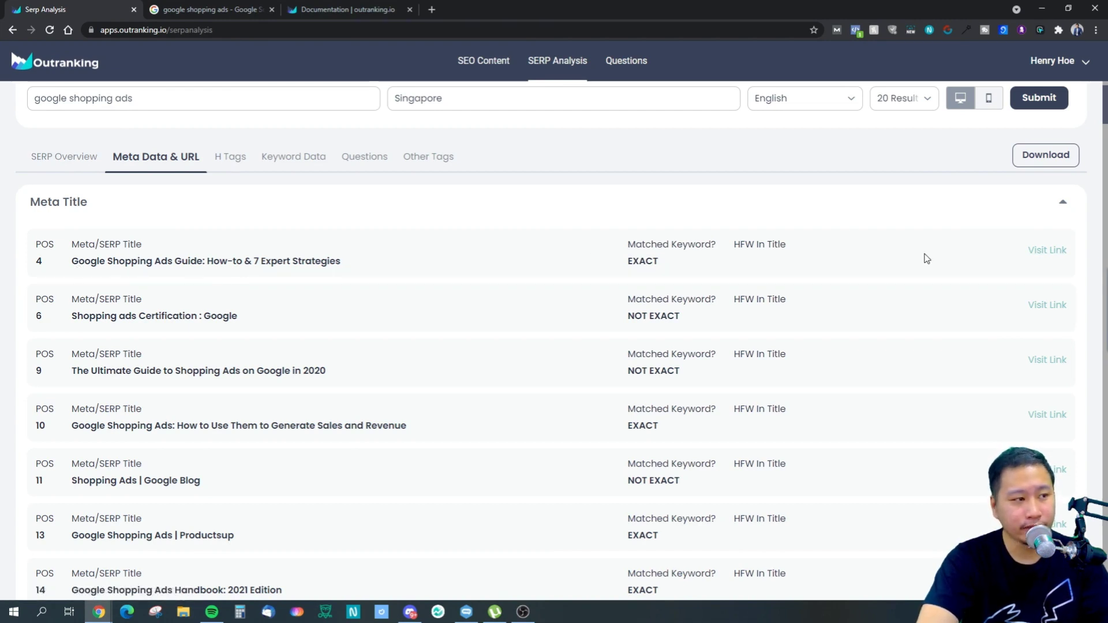
- Open the position 4 entry's link in a new tab, inspect the google-shopping-ads part of its URL, and close that tab
right_click(1048, 254)
left_click(1038, 261)
left_click(181, 7)
left_click(225, 30)
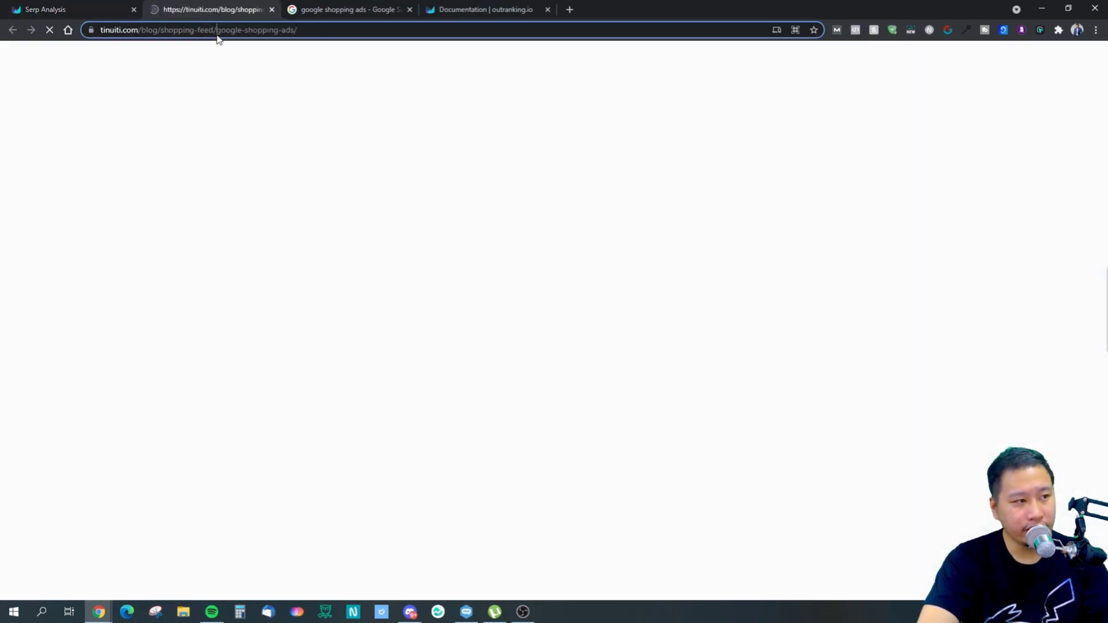
left_click_drag(241, 30, 332, 42)
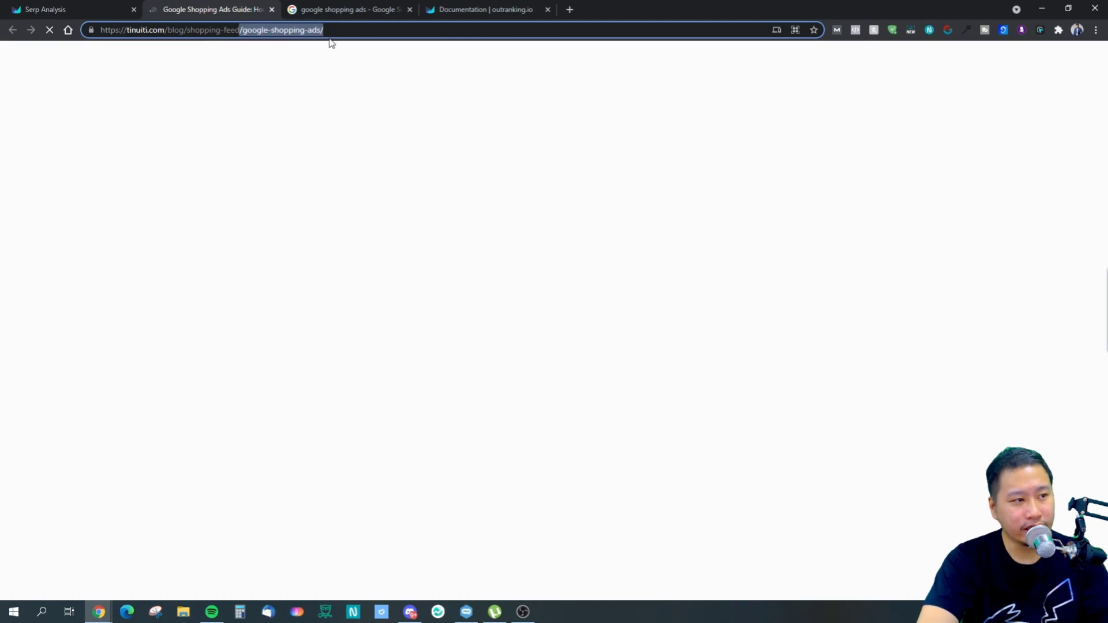
left_click(271, 9)
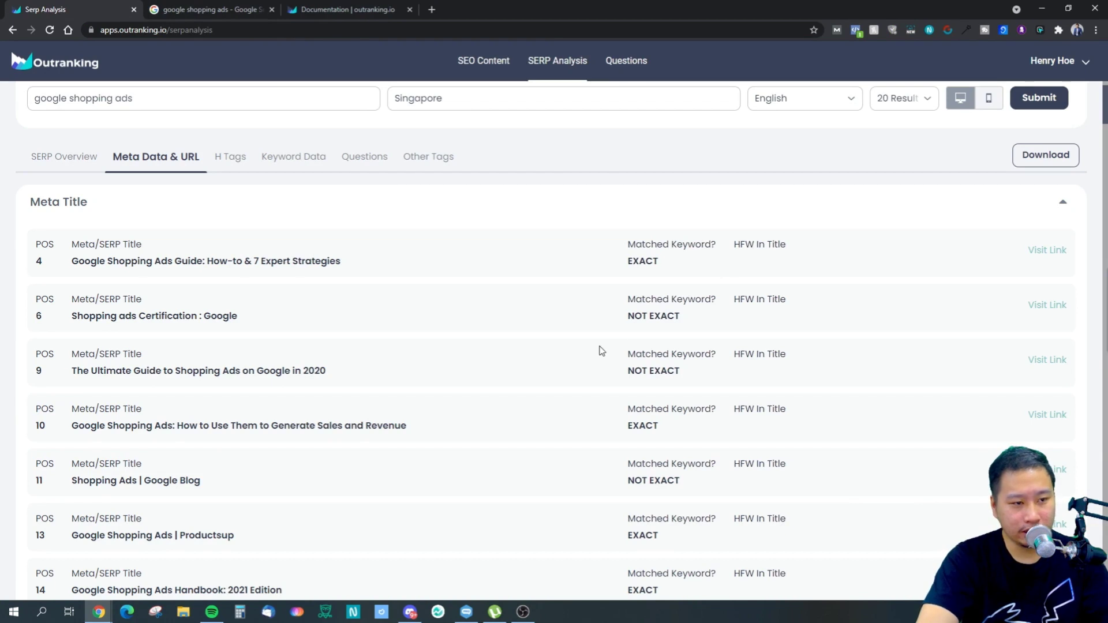
- Examine the Matched Keyword and HFW In Title fields of the Shopping ads Certification entry
left_click_drag(629, 304, 712, 303)
left_click(712, 302)
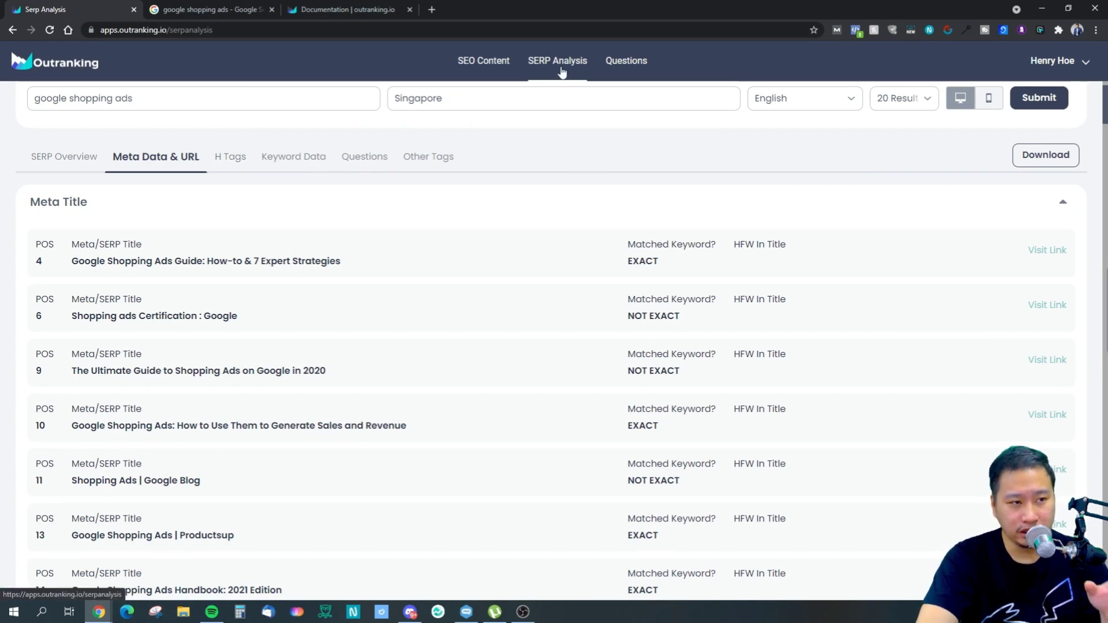
left_click(333, 9)
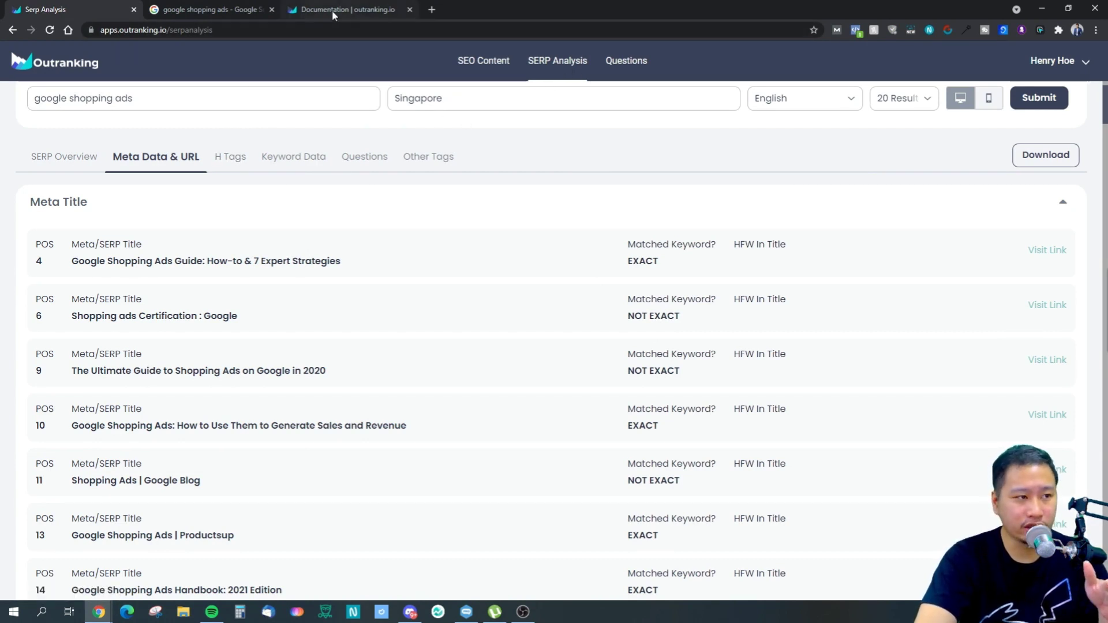
left_click(26, 11)
left_click(766, 306)
left_click_drag(742, 301, 753, 302)
left_click(749, 309)
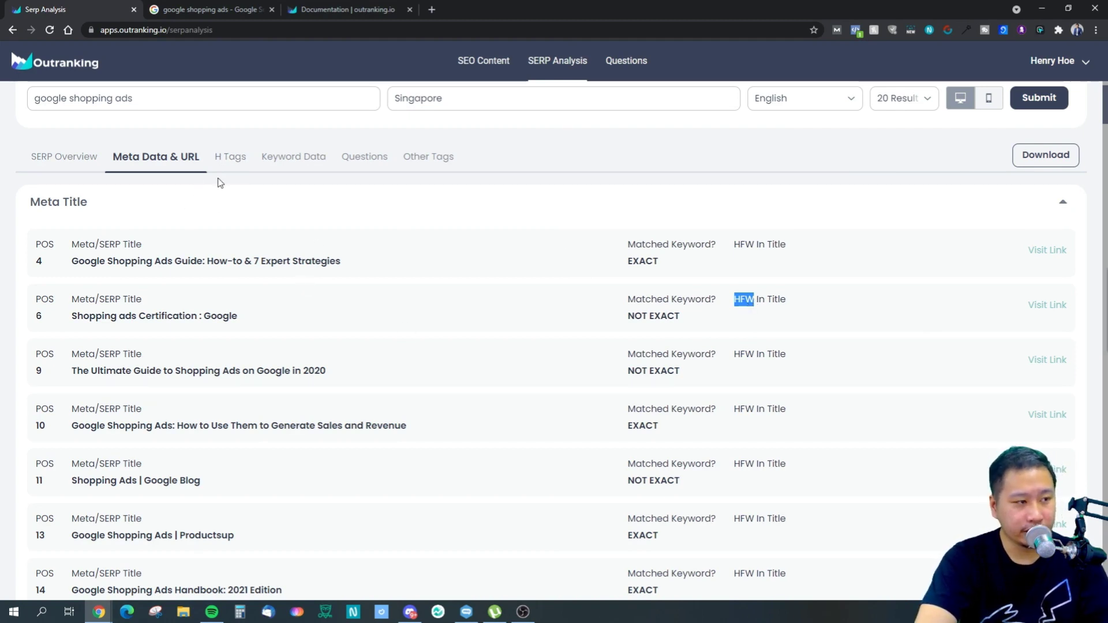
- Compare the H1 tags of the ranked pages with their meta titles
left_click(227, 161)
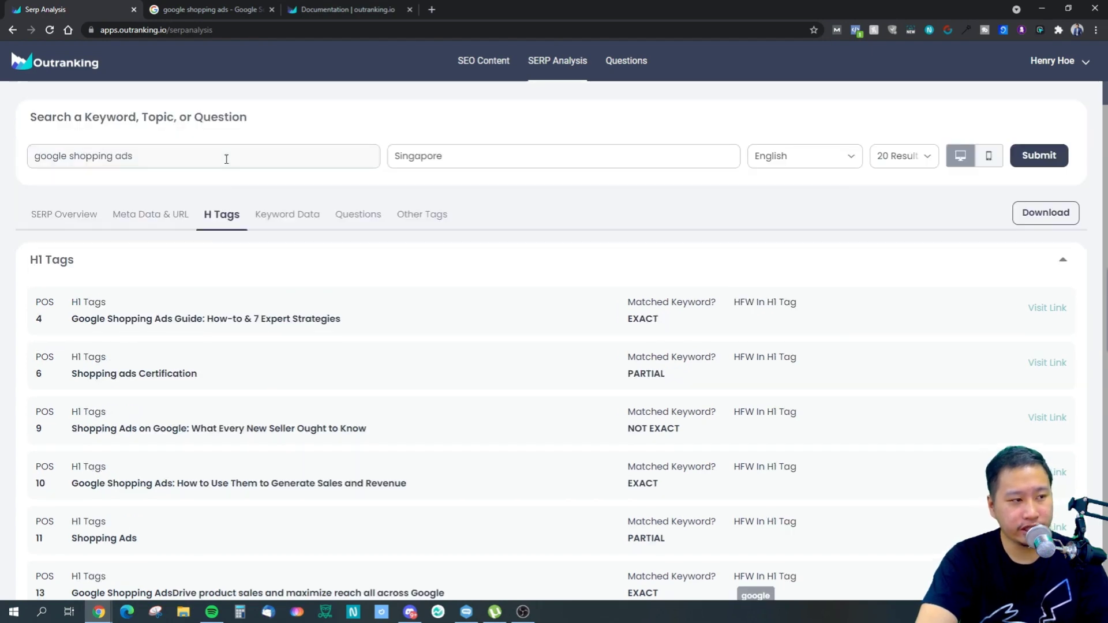
scroll(259, 352, "down", 2)
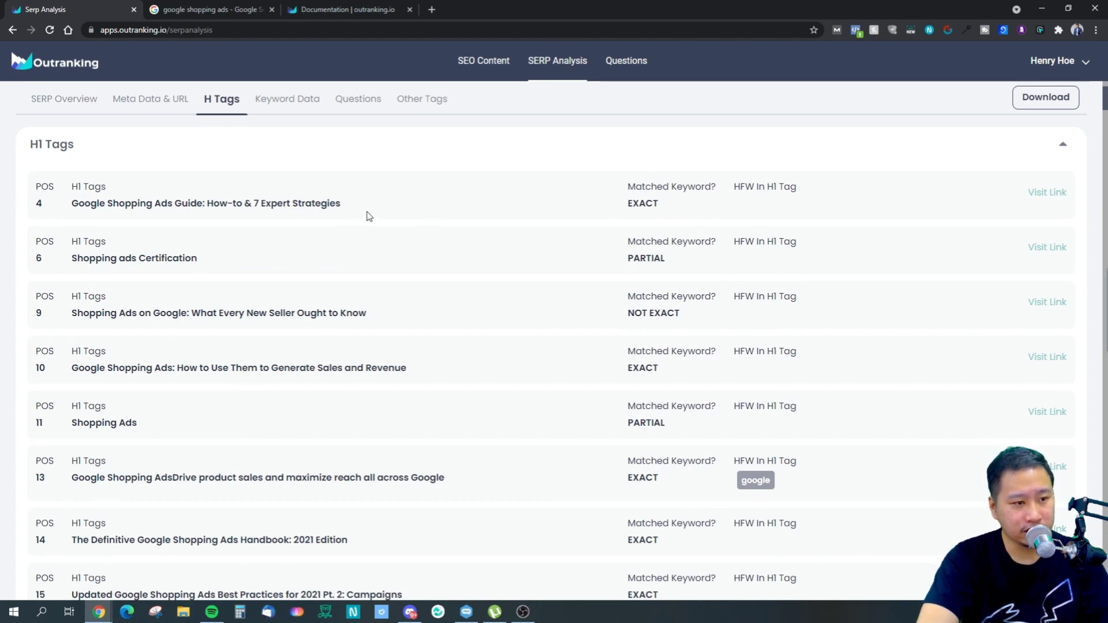
left_click(166, 102)
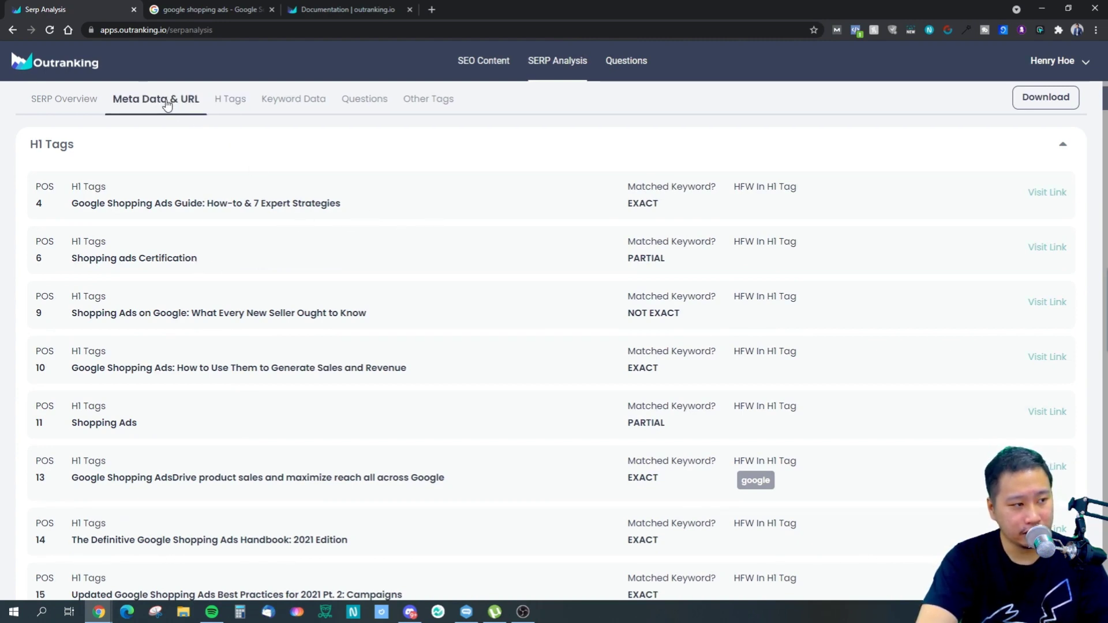
left_click(239, 107)
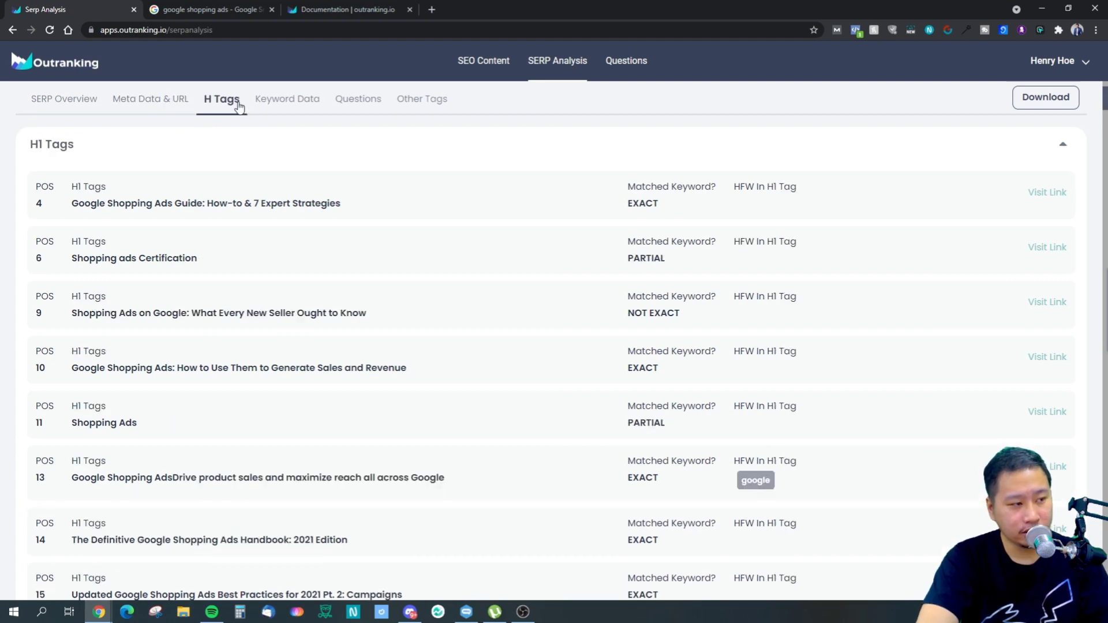
left_click(148, 111)
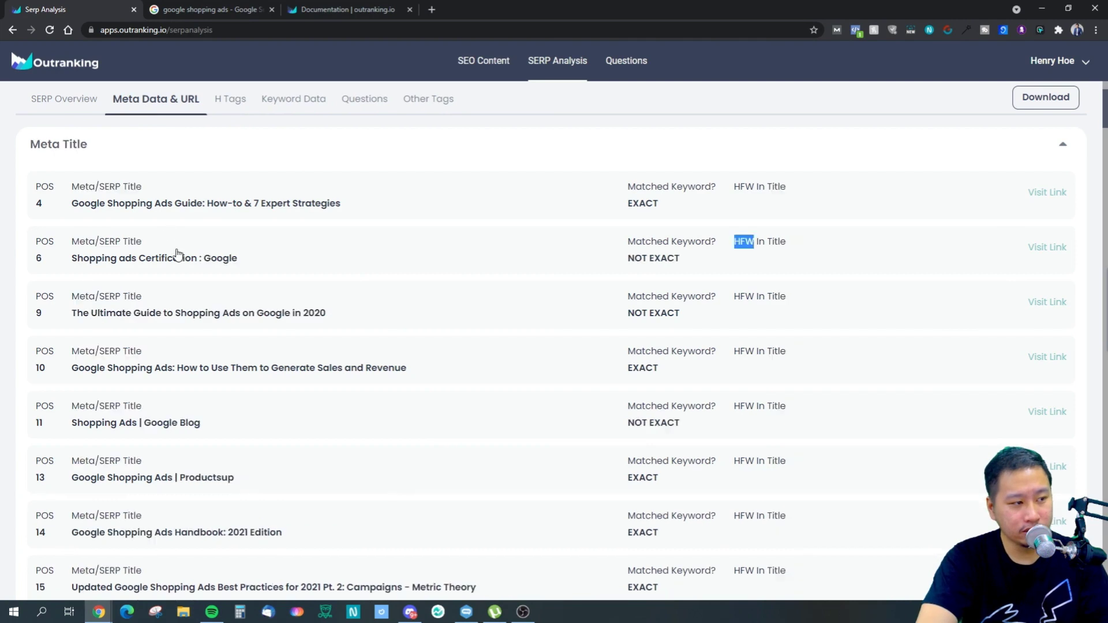
- Visit the Shopping ads Certification page from its meta title entry, check its main heading, and return to the report
left_click(1037, 250)
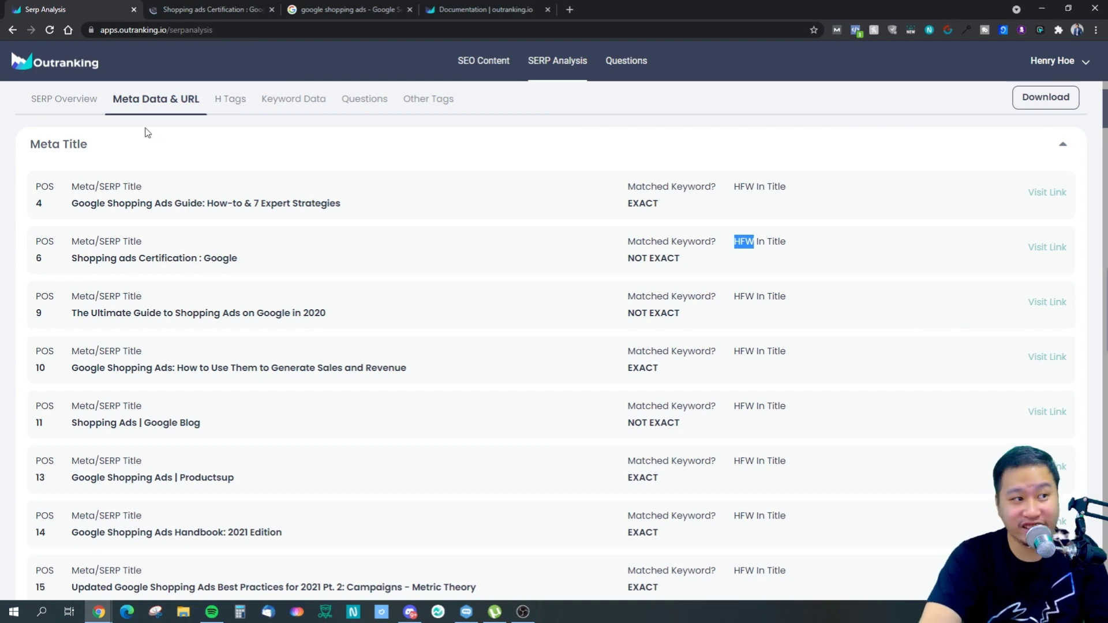
left_click(181, 5)
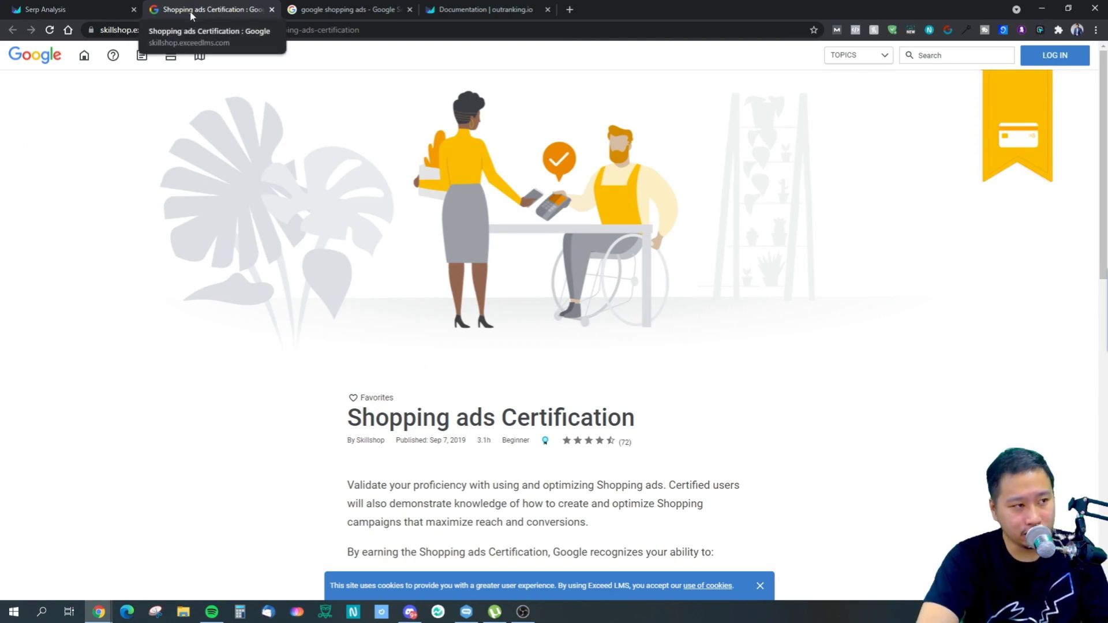
mouse_move(347, 419)
left_mouse_down()
mouse_move(640, 426)
mouse_move(336, 428)
left_mouse_up()
left_click(373, 420)
left_click(54, 6)
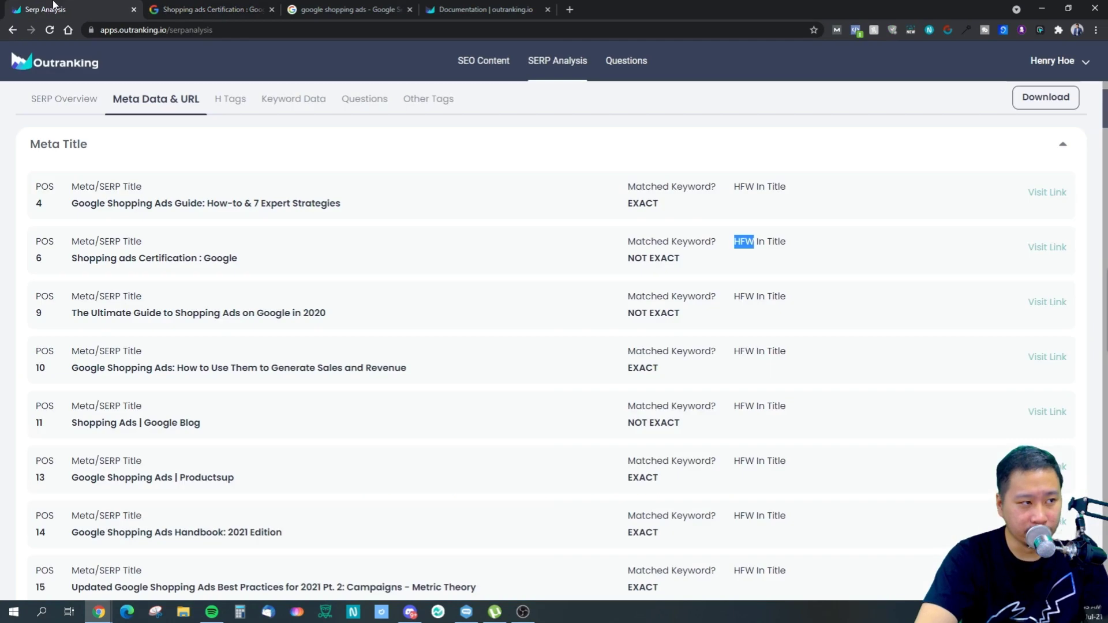
- Check the HFW label in the H1 tags list and search Google for "hfw seo"
left_click(228, 100)
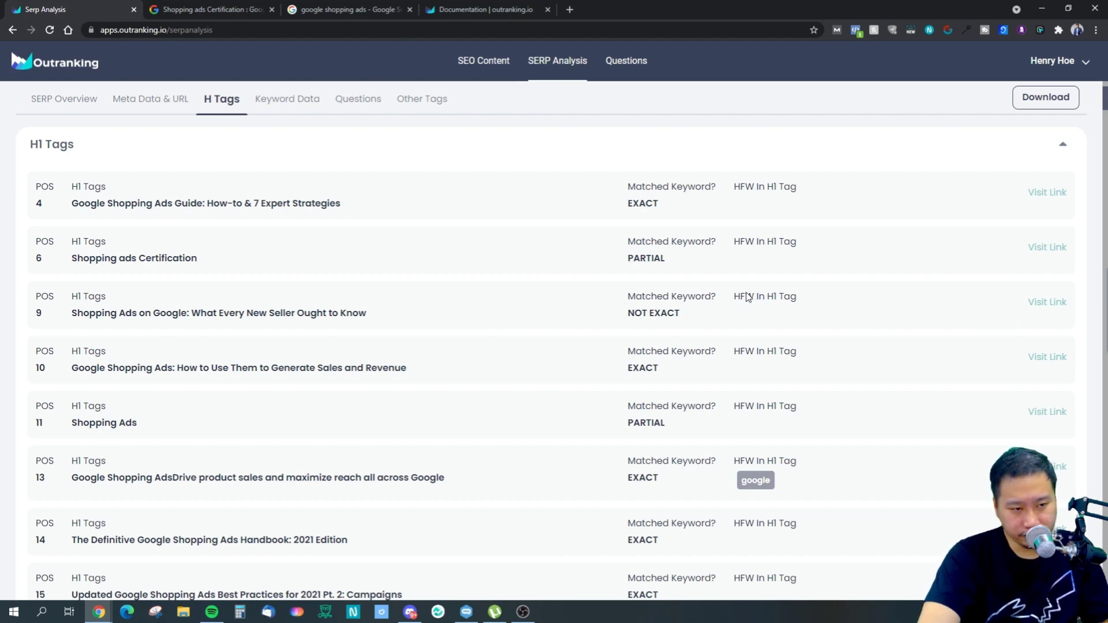
double_click(742, 241)
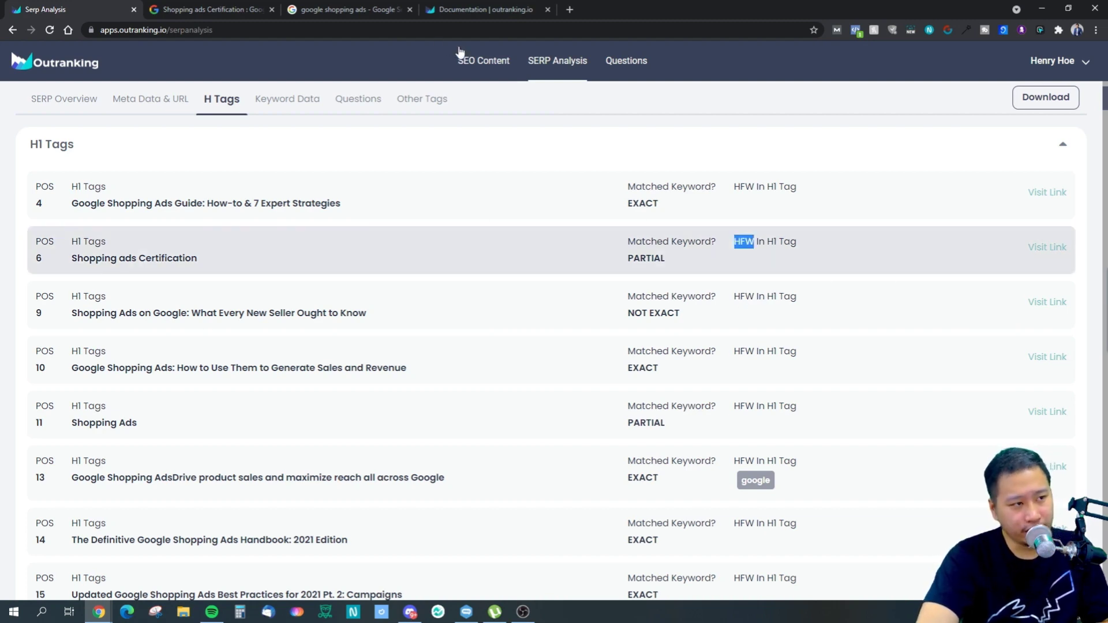
left_click(347, 10)
left_click(230, 49)
key("ctrl+a")
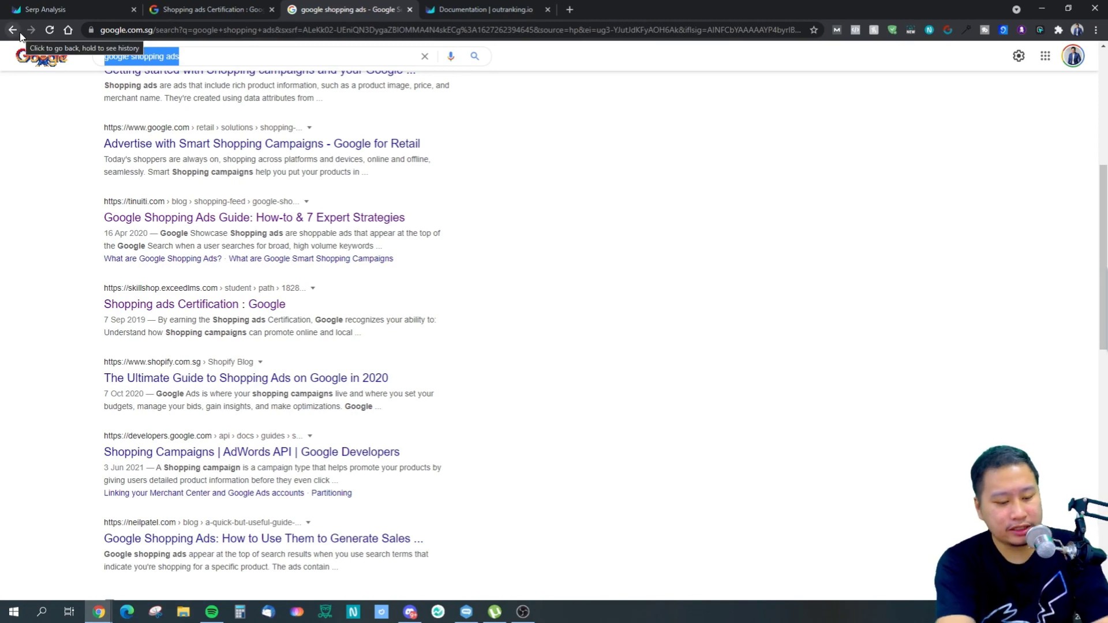
type("hff")
key("BackSpace")
type("w")
key("BackSpace")
type("w ")
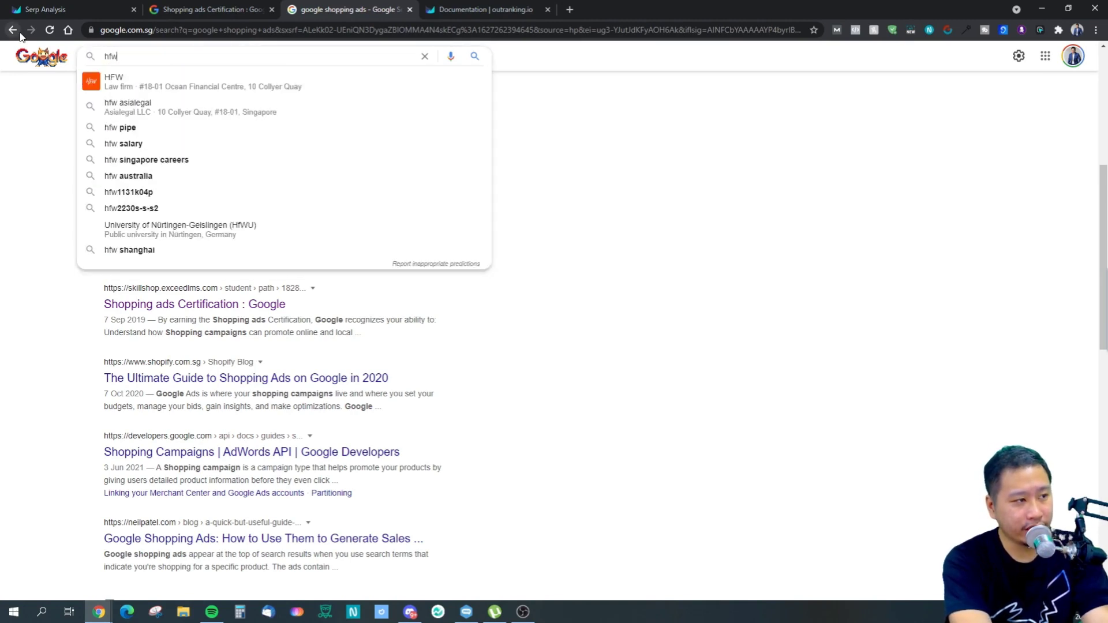
type("seo")
key("Return")
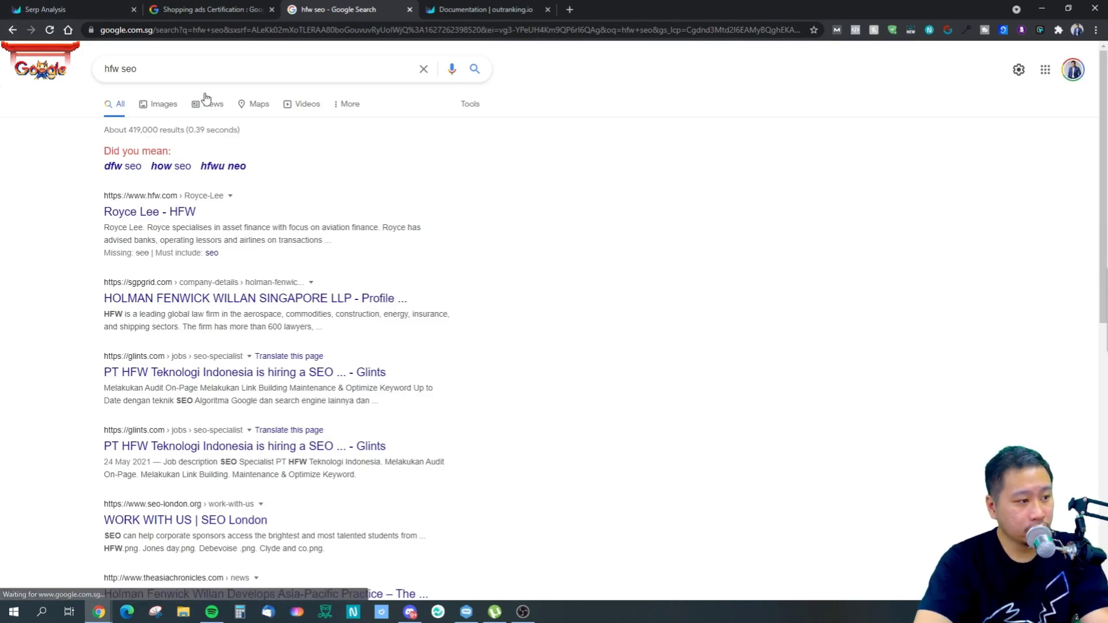
- Search Google for "hfw search engine optimization" and skim the results for the meaning of HFW
left_click(150, 69)
key("BackSpace")
type("ar")
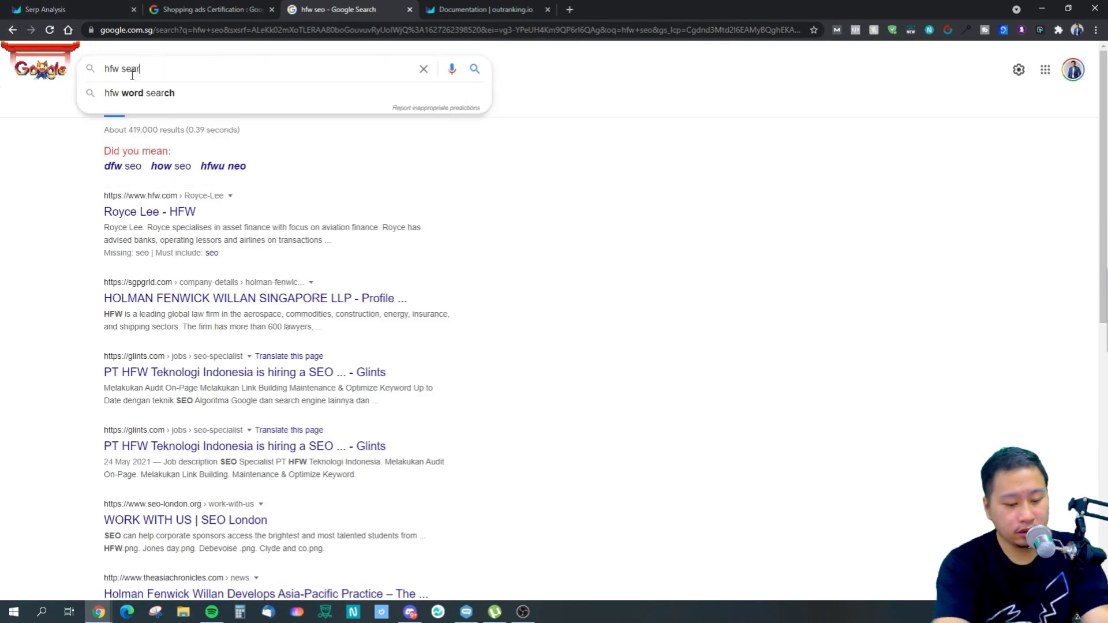
type("ch engine optimizato")
key("Return")
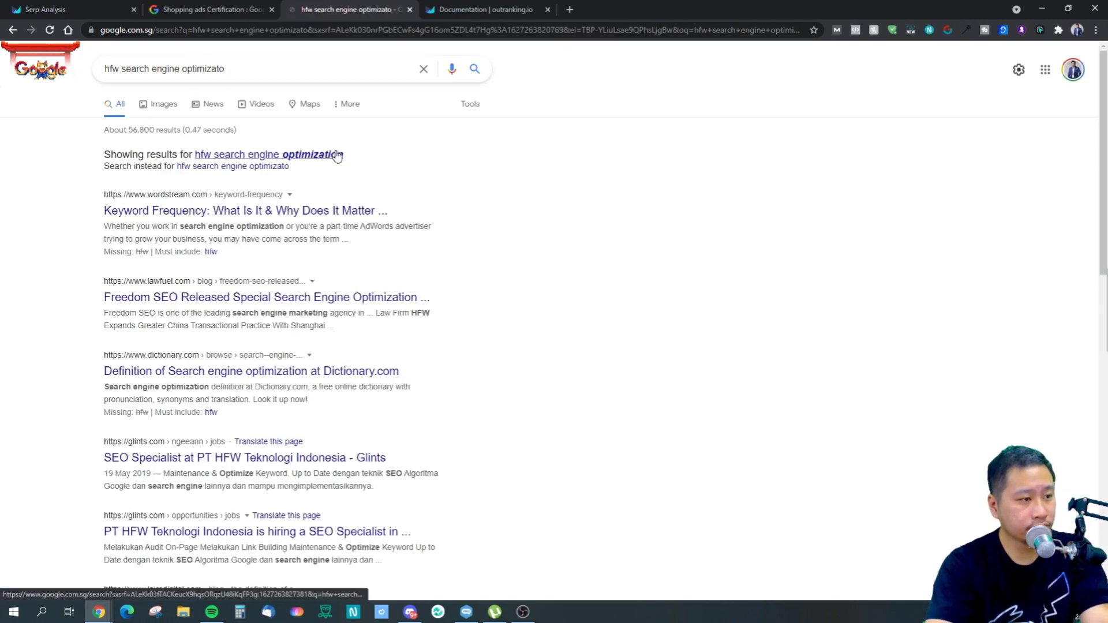
left_click(315, 144)
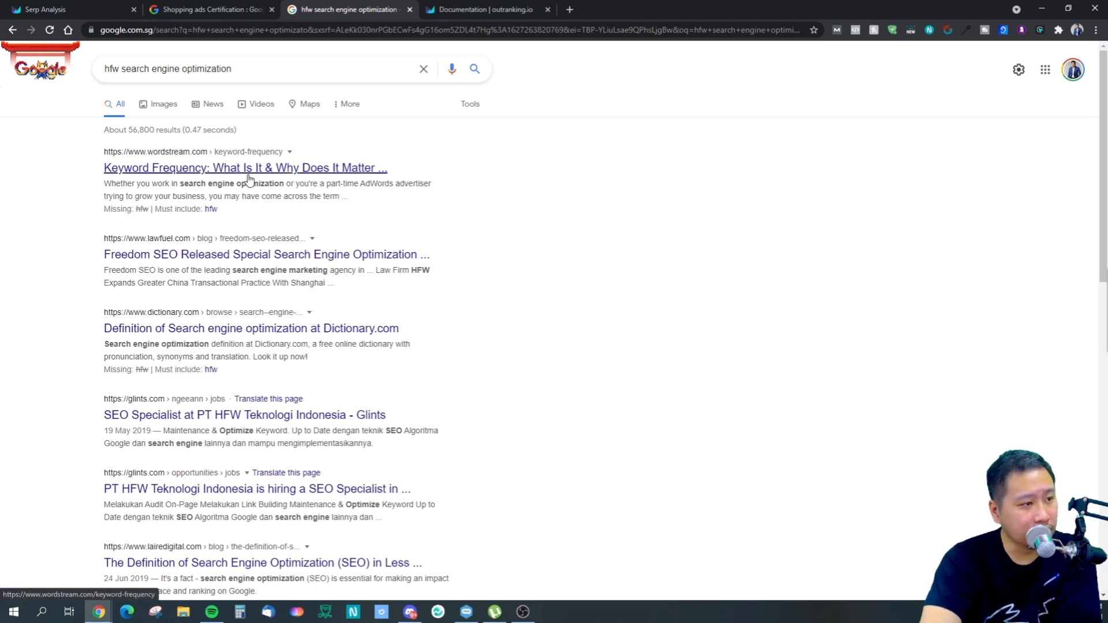
scroll(441, 301, "down", 4)
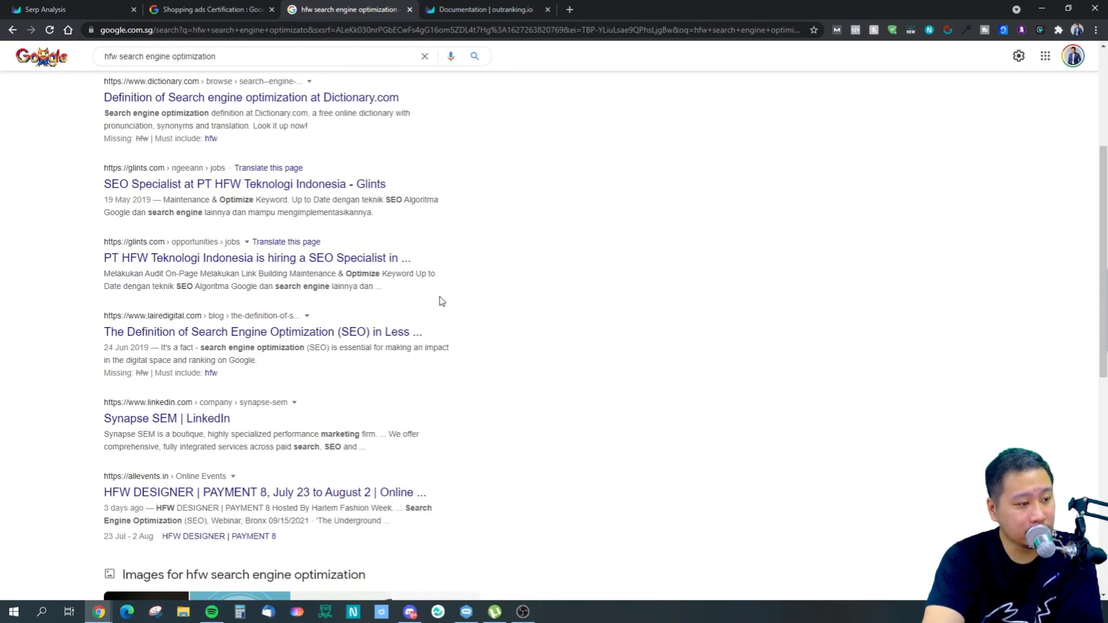
scroll(441, 301, "up", 4)
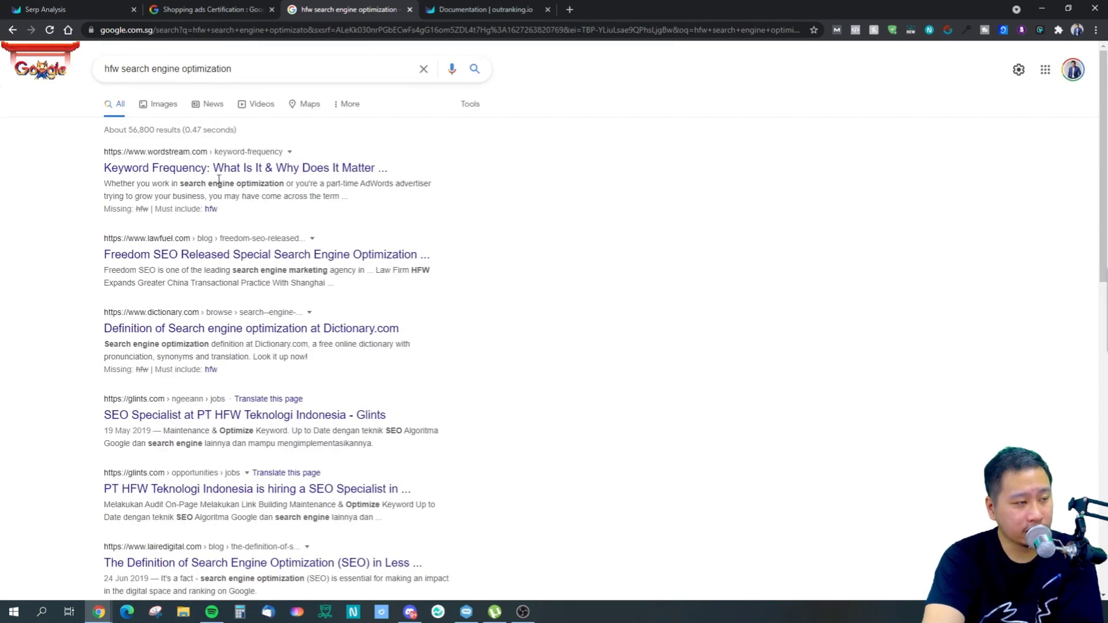
- Return to the SERP analysis report and collapse the H1 Tags and H2 Tags sections
key("ctrl+1")
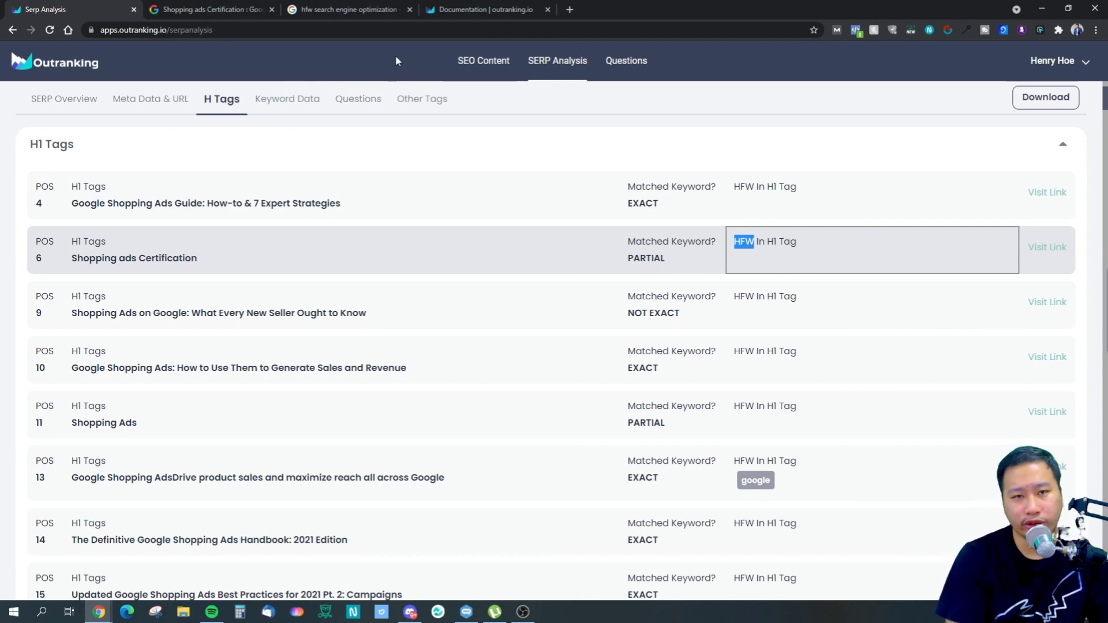
left_click(661, 153)
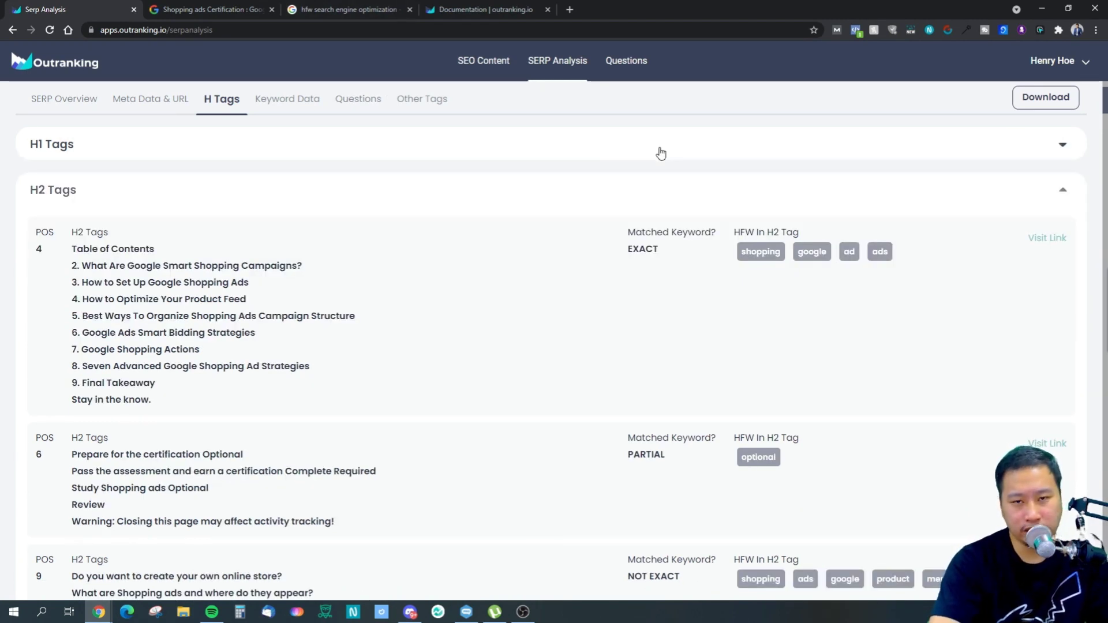
left_click(1061, 185)
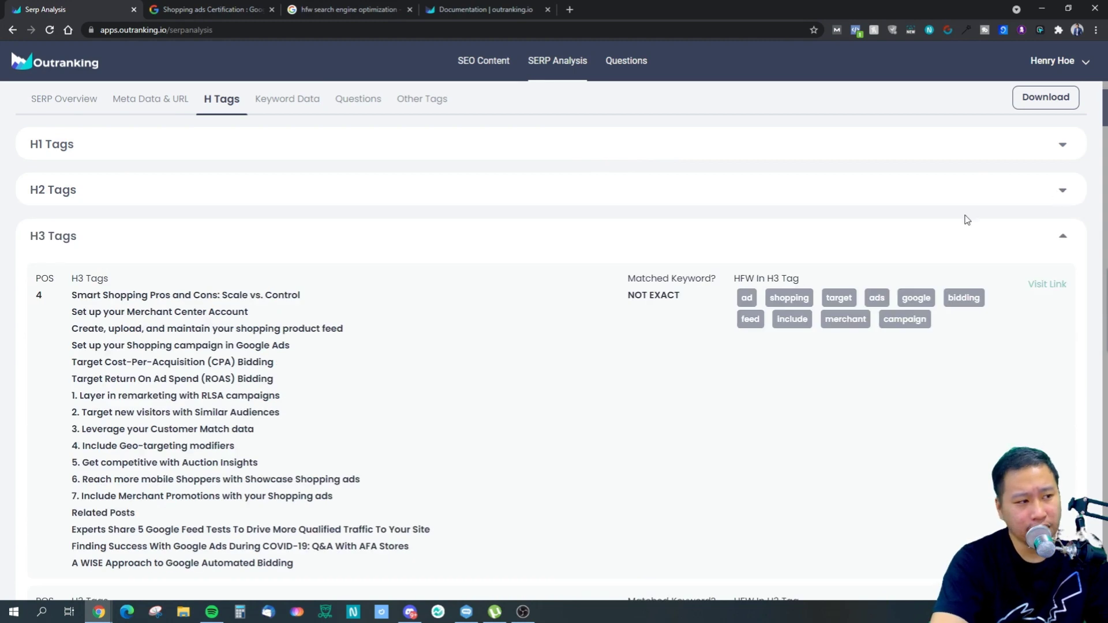
- Expand the H2 Tags and H1 Tags sections and review the competitors' H1 headings and keyword matches
left_click(1062, 193)
left_click(1062, 147)
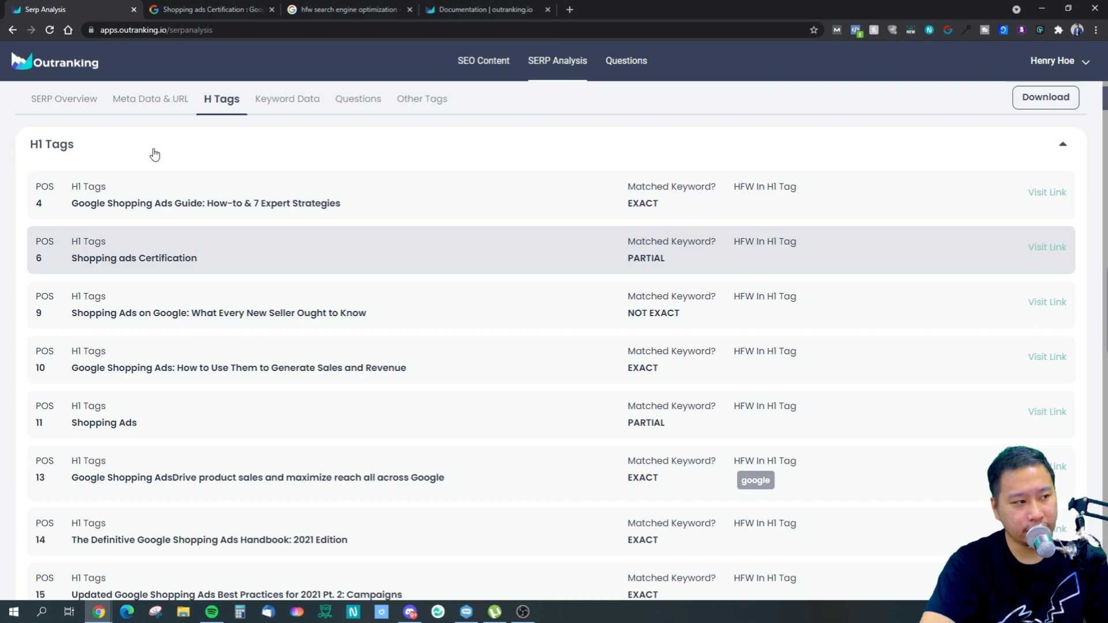
left_click_drag(1104, 99, 1092, 81)
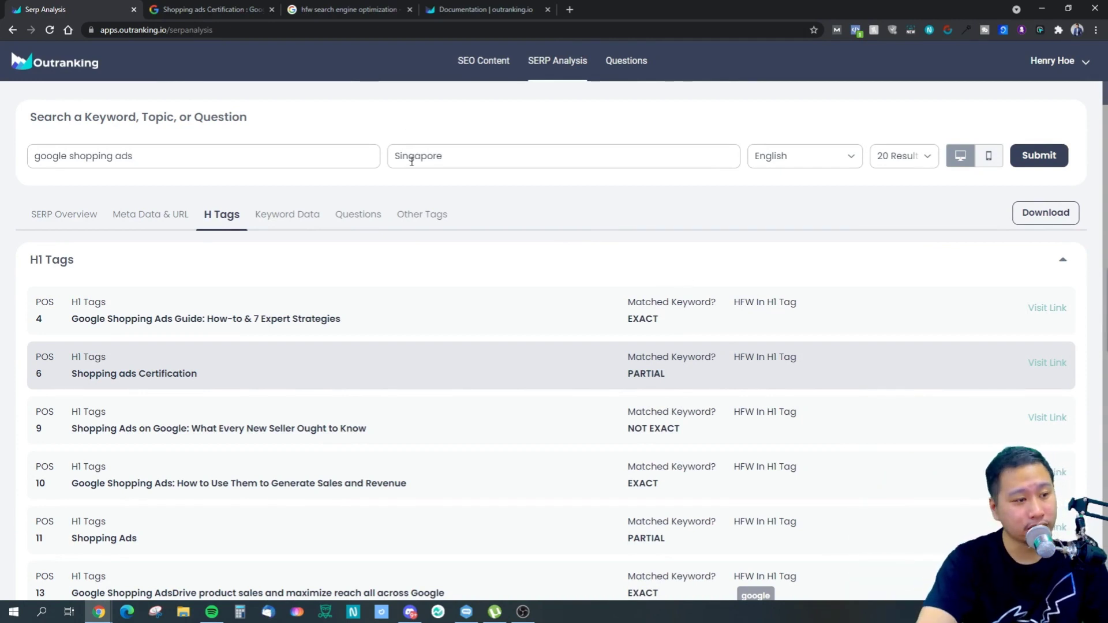
left_click(923, 262)
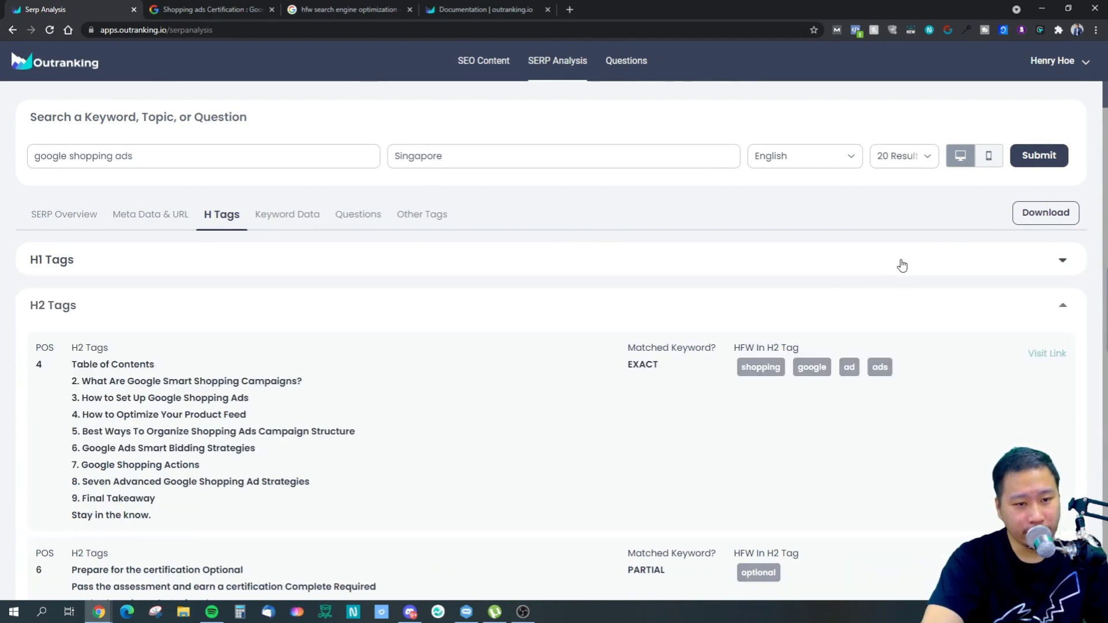
left_click(806, 269)
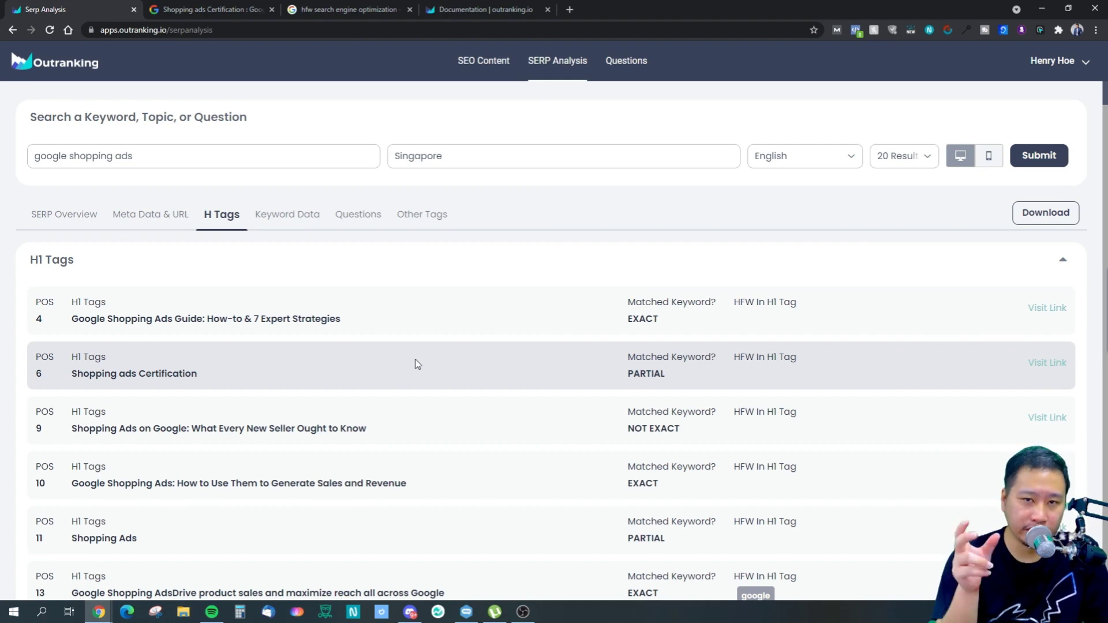
- Review the Highest Frequency Keywords in the keyword data, from the meta title row down to the content row
left_click(290, 221)
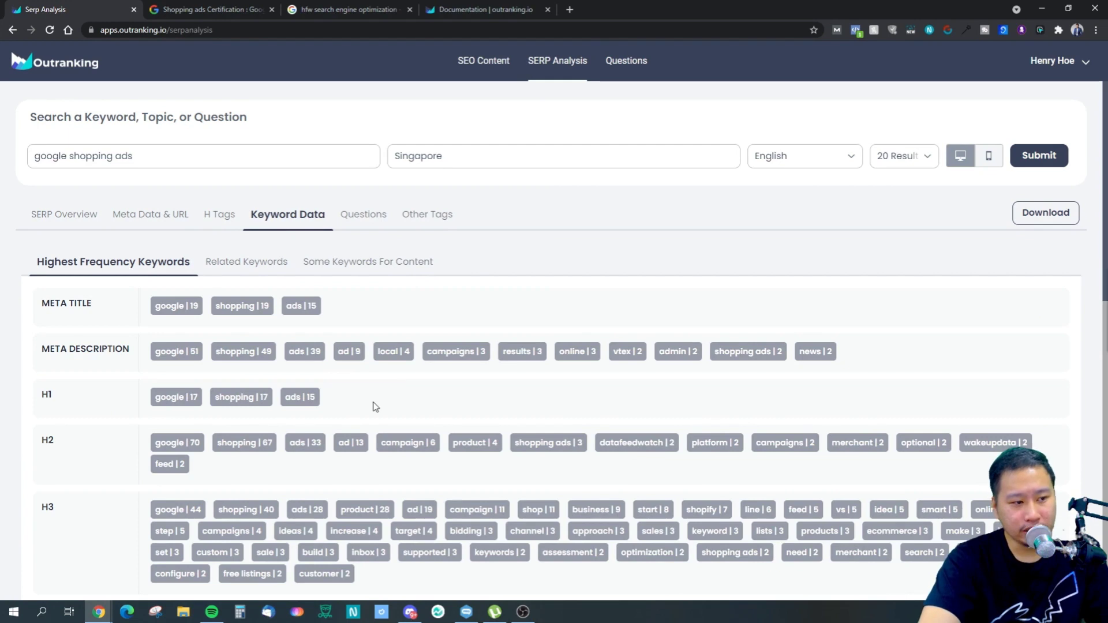
scroll(375, 406, "down", 3)
scroll(375, 404, "down", 5)
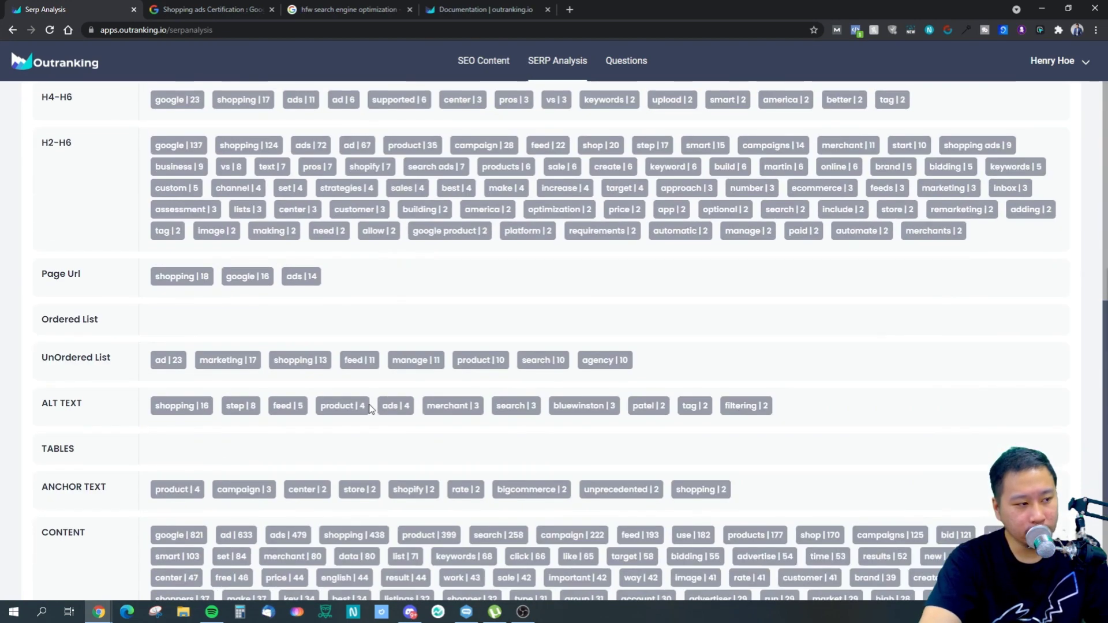
scroll(289, 456, "up", 5)
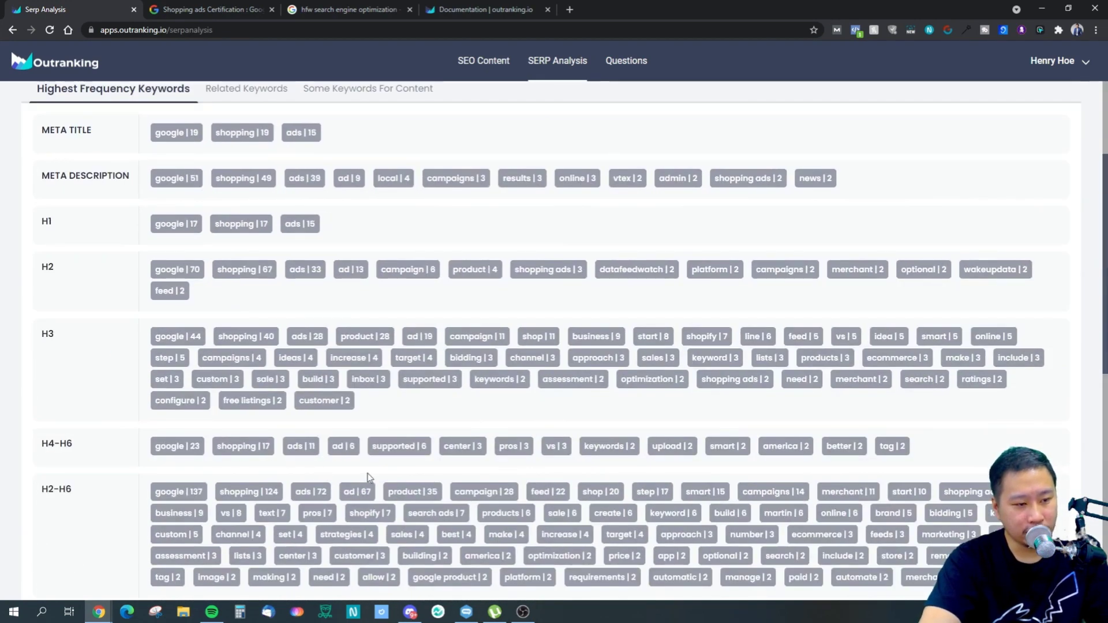
scroll(381, 433, "down", 5)
scroll(379, 431, "up", 7)
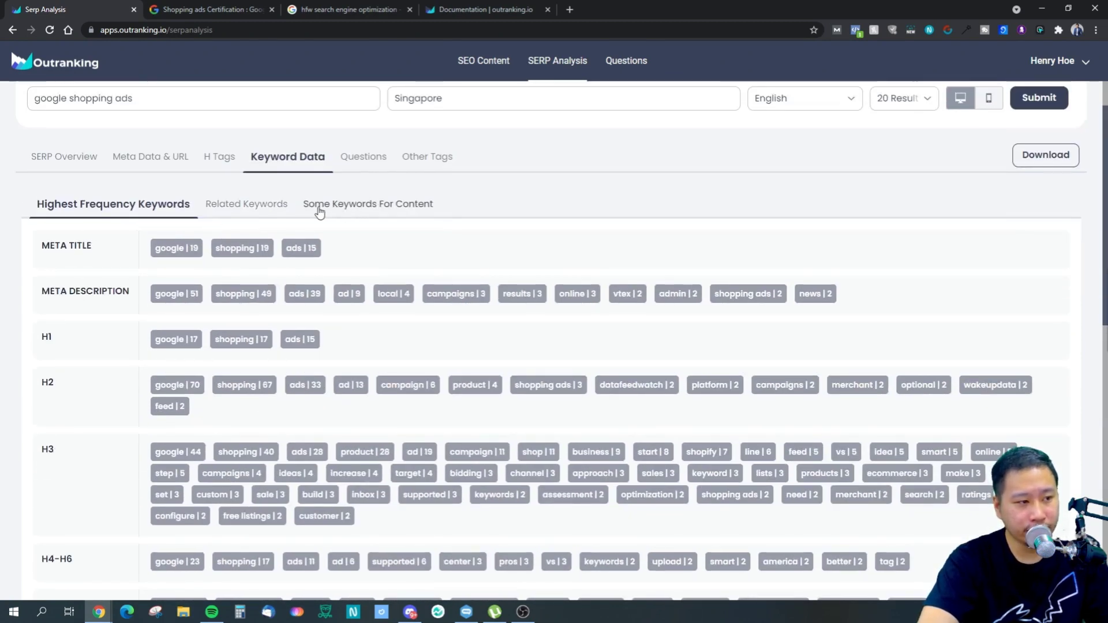
- Examine the Related Keywords table, checking the search volumes from "google ads" to "google adsense ads" and the total uses
left_click(246, 205)
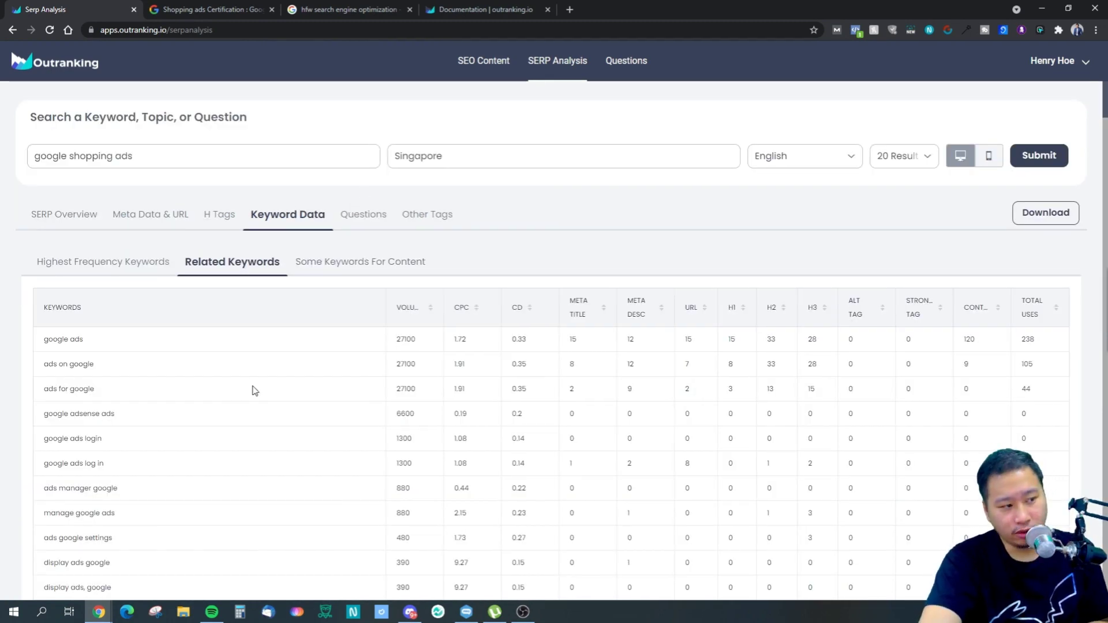
scroll(115, 413, "down", 8)
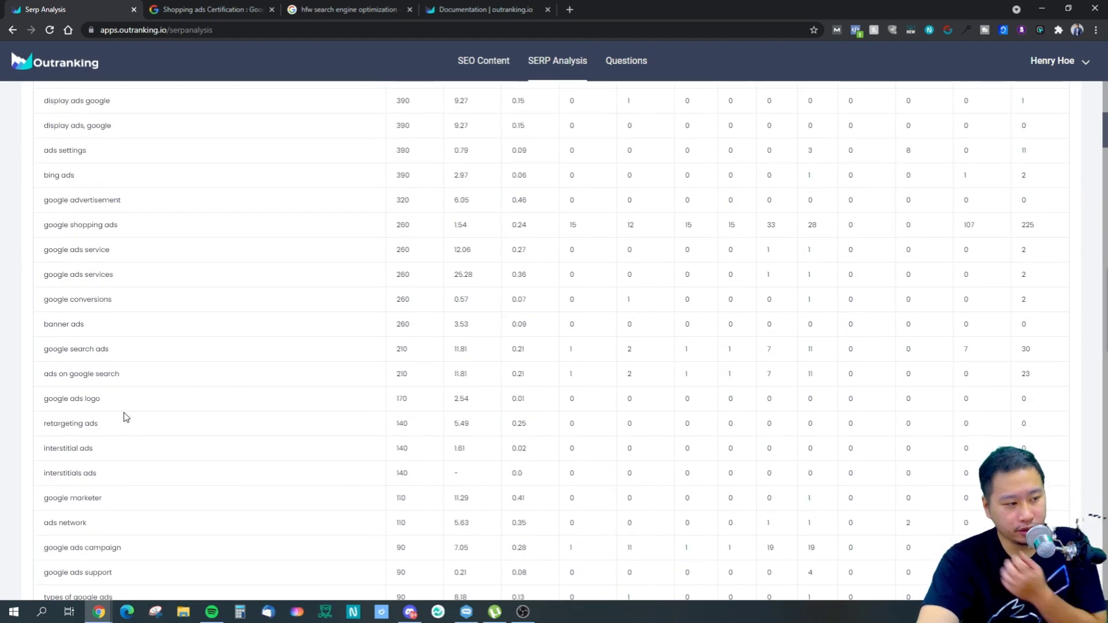
scroll(132, 414, "up", 8)
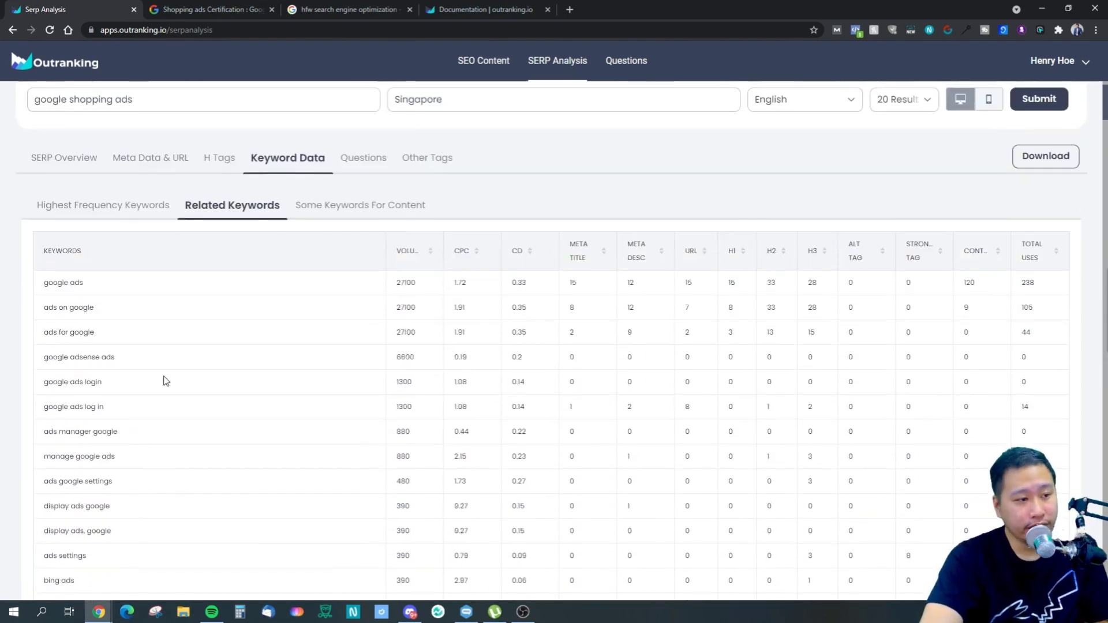
left_click(341, 264)
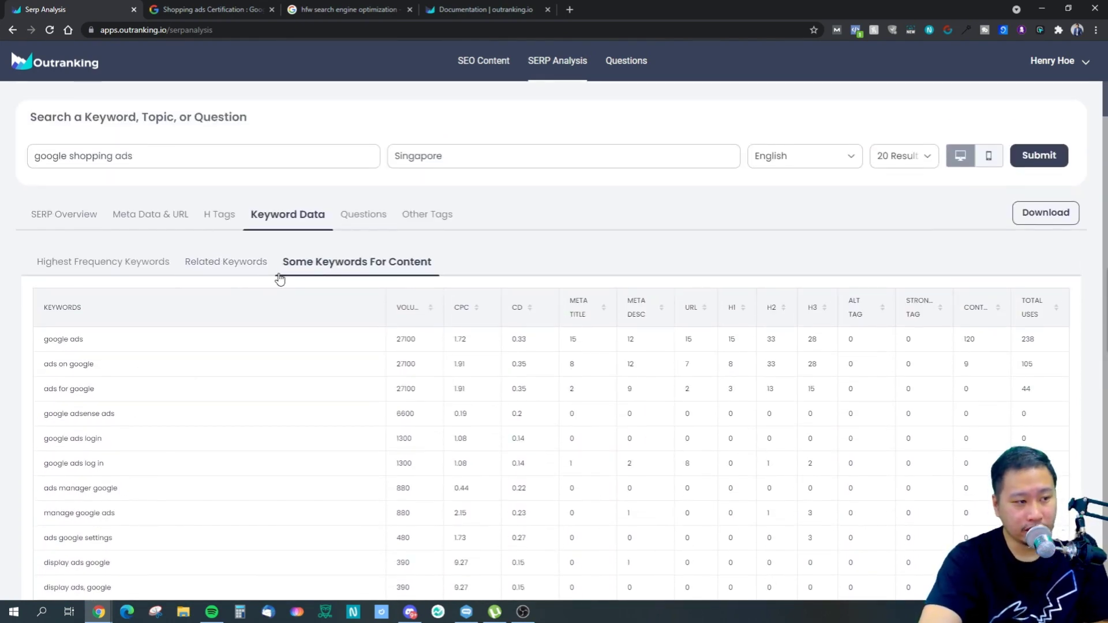
left_click(238, 270)
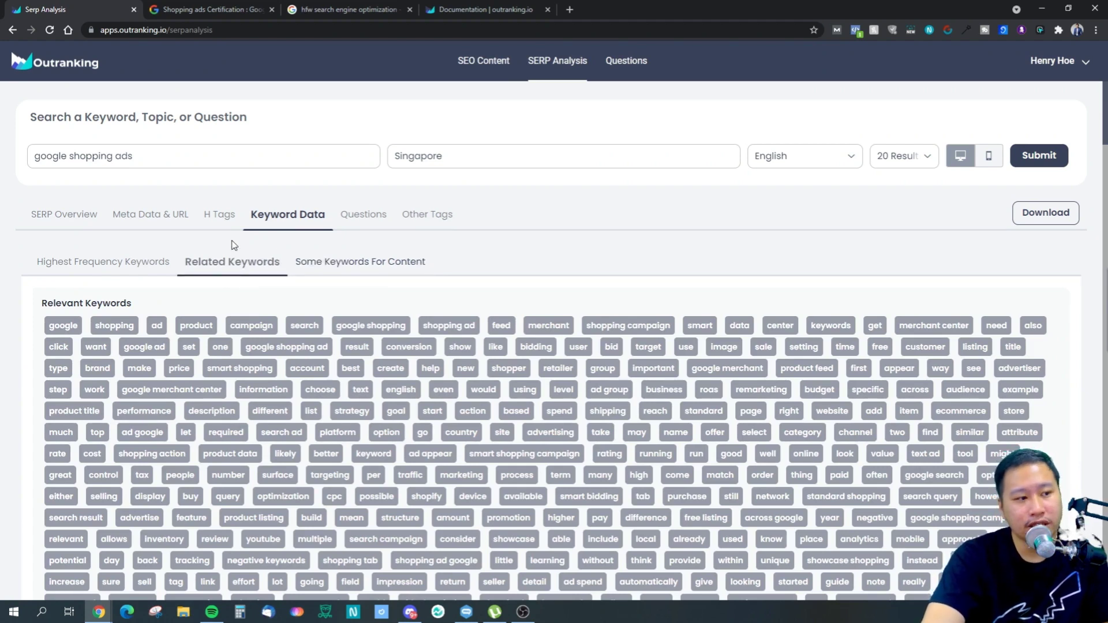
left_click(242, 264)
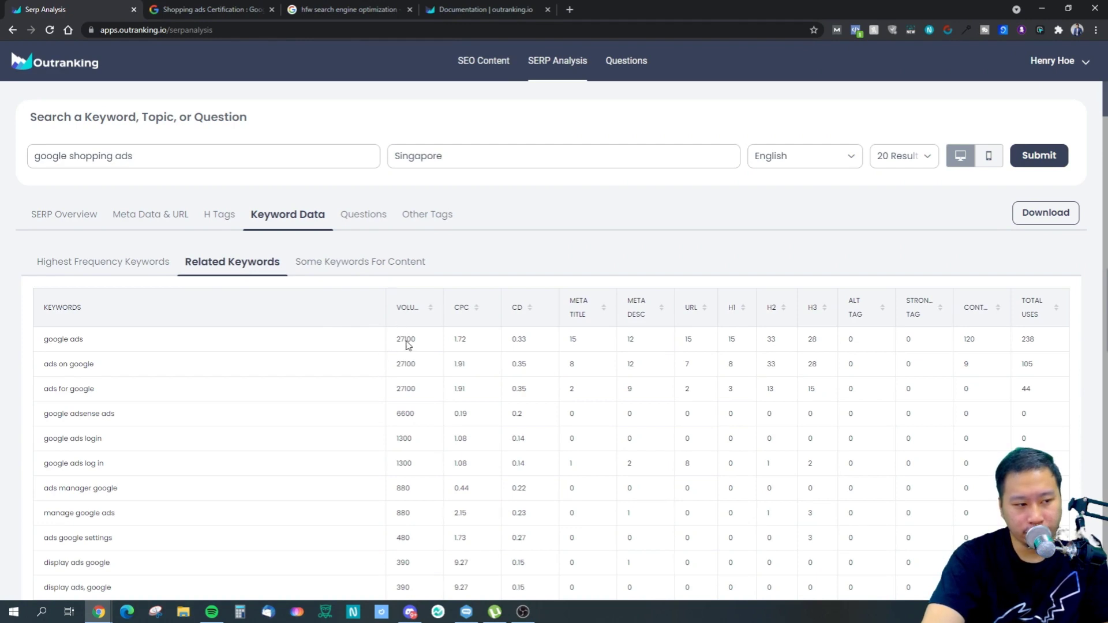
left_click_drag(403, 341, 404, 413)
left_click(406, 414)
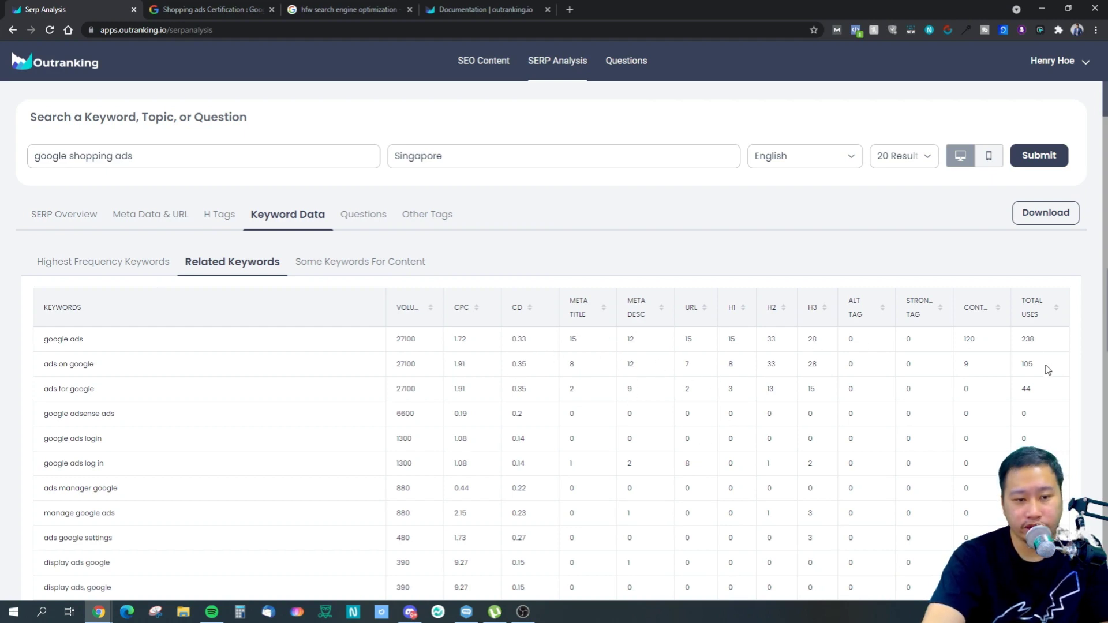
- Skim the relevant keywords listed under Some Keywords For Content
left_click(337, 264)
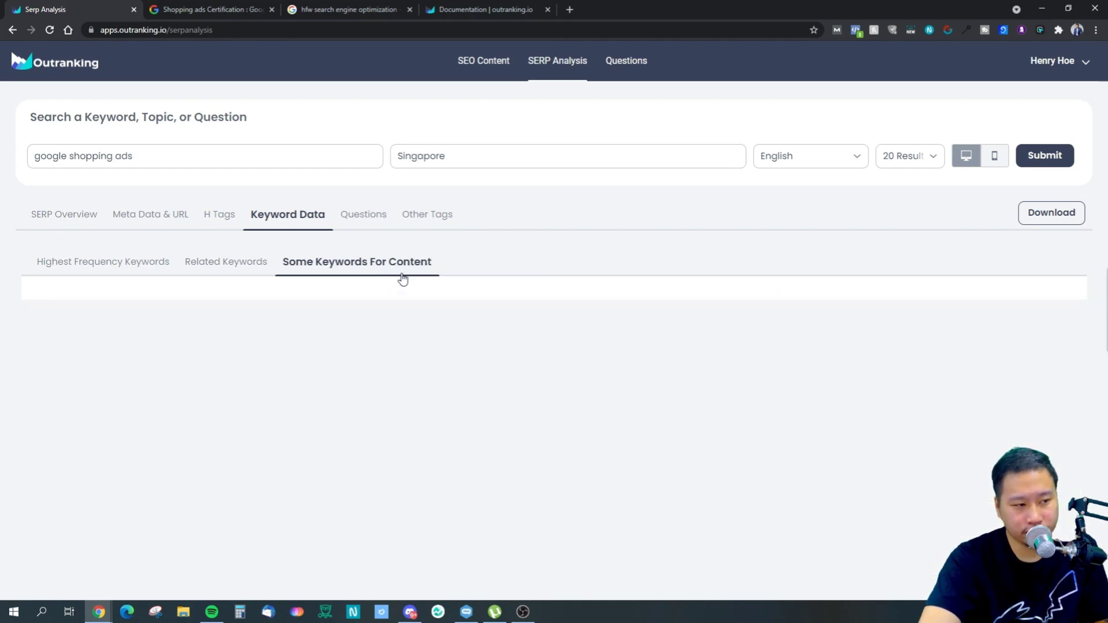
scroll(507, 306, "down", 15)
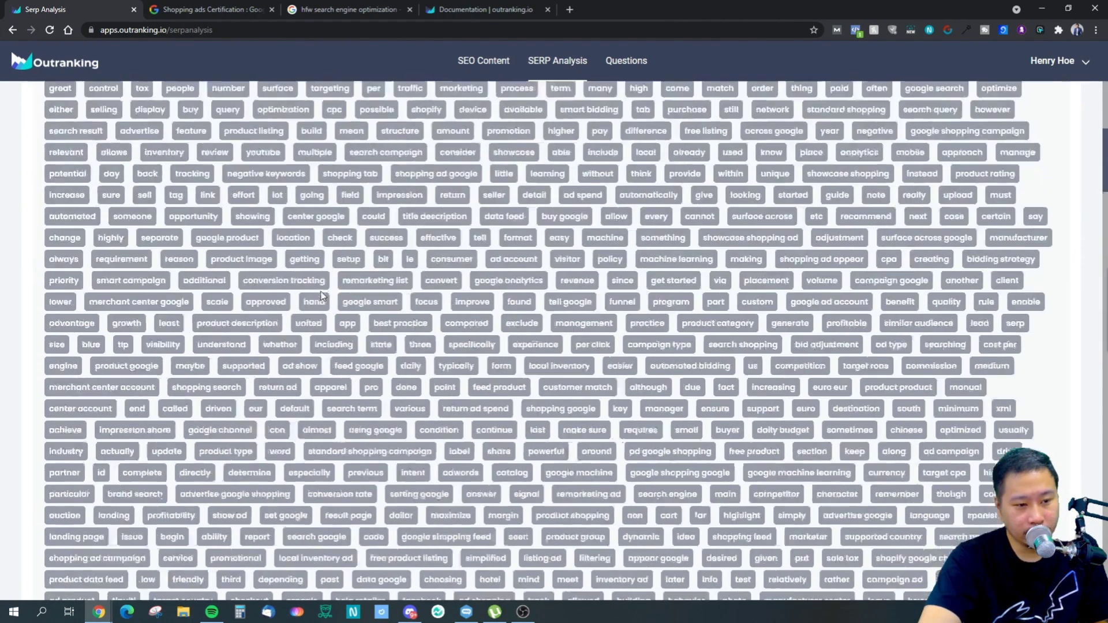
scroll(507, 306, "up", 15)
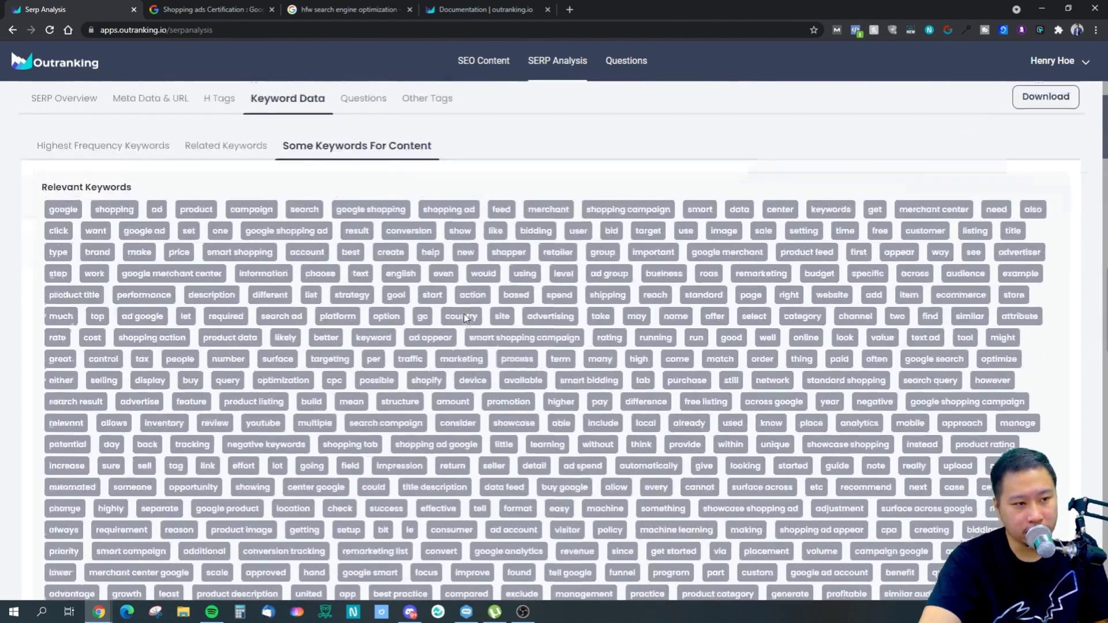
scroll(197, 329, "down", 4)
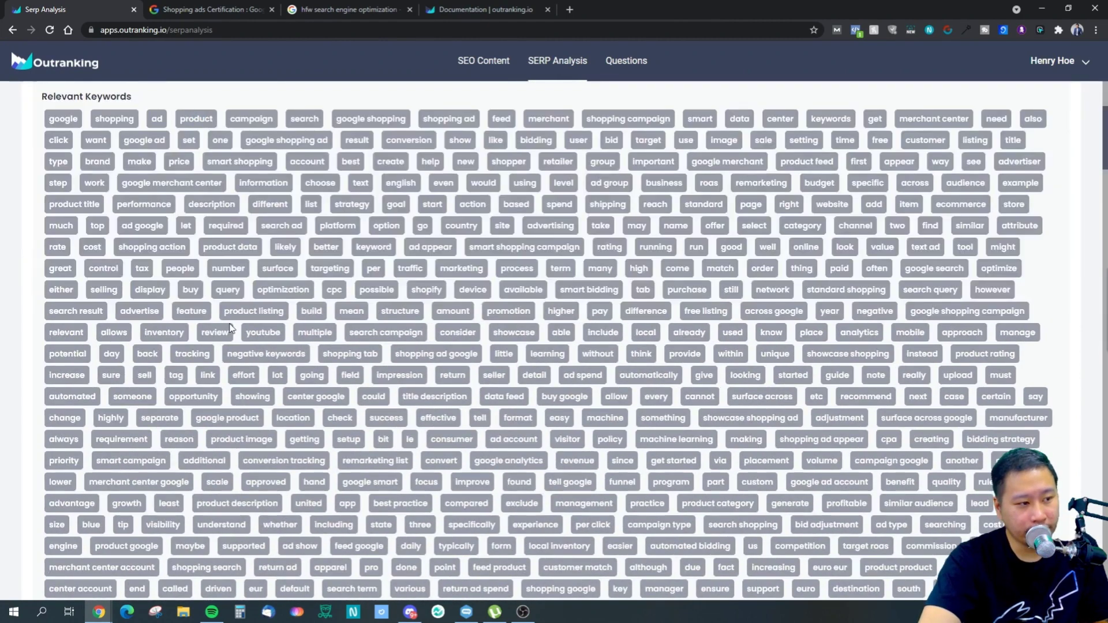
scroll(297, 317, "up", 4)
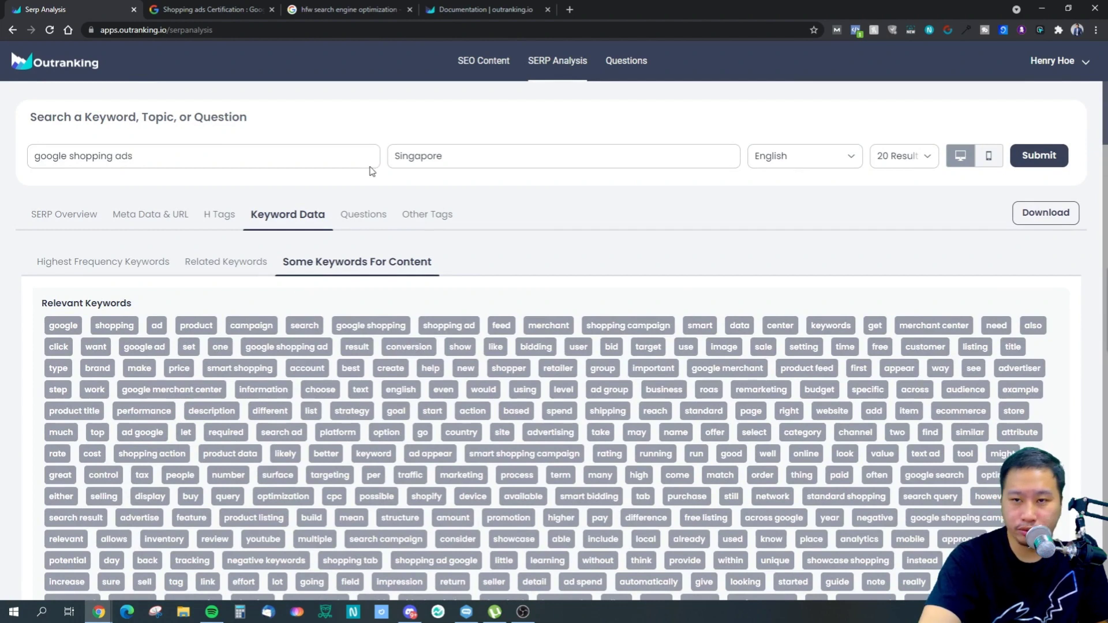
- Review the People Also Asked entries in the report's Questions section
left_click(362, 217)
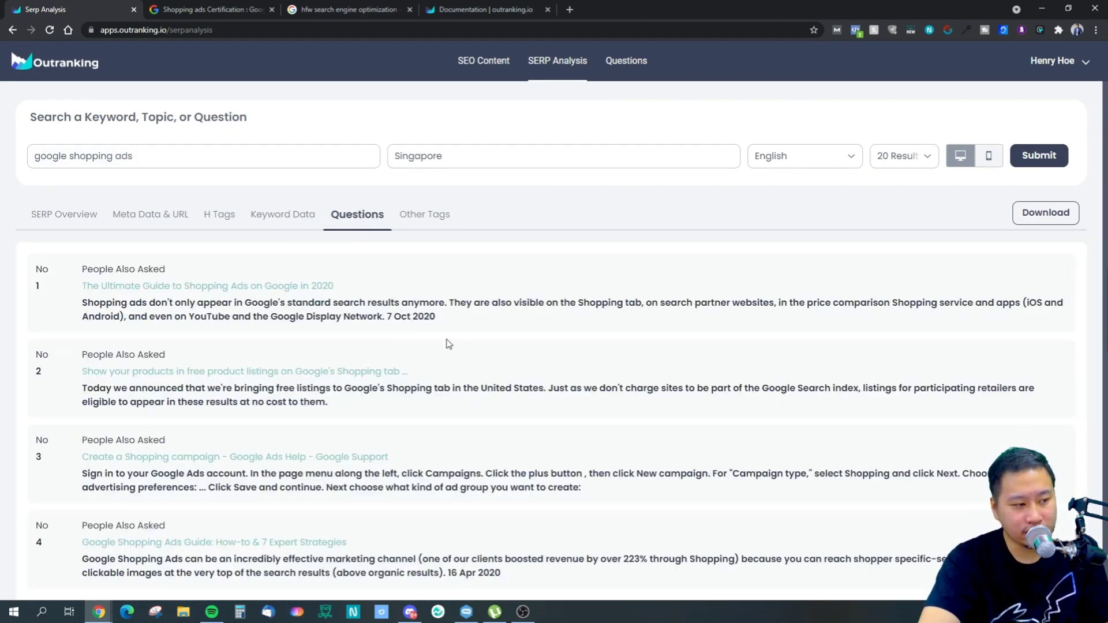
scroll(635, 323, "down", 1)
scroll(635, 323, "up", 1)
- Examine the competitors' external links and anchor texts in the Other Tags section
left_click(423, 212)
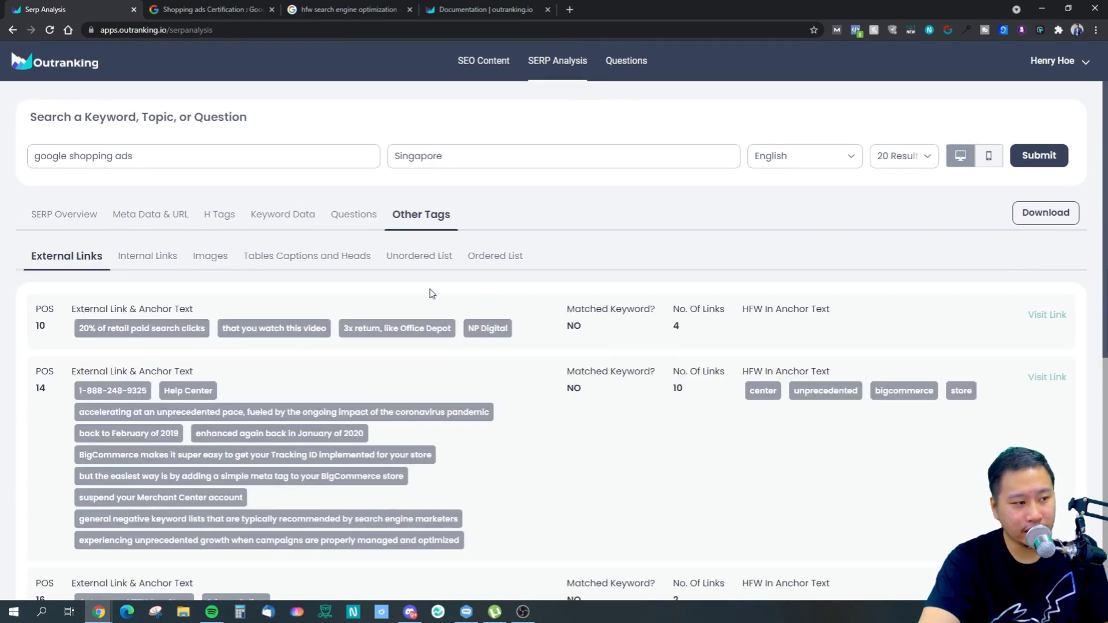
scroll(427, 339, "down", 2)
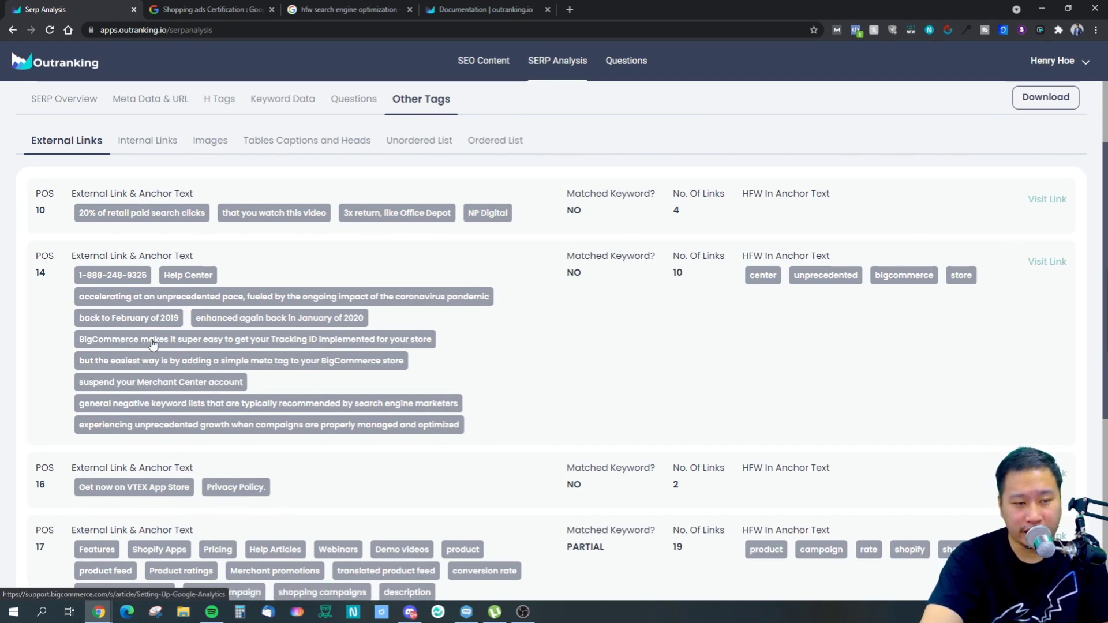
scroll(279, 347, "down", 4)
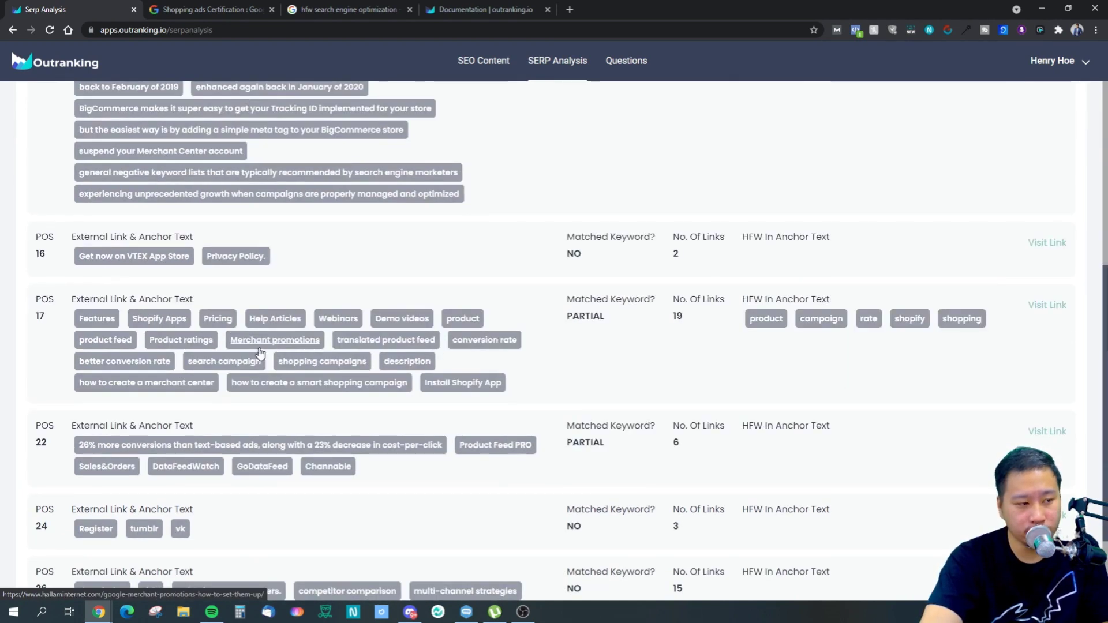
scroll(271, 347, "up", 6)
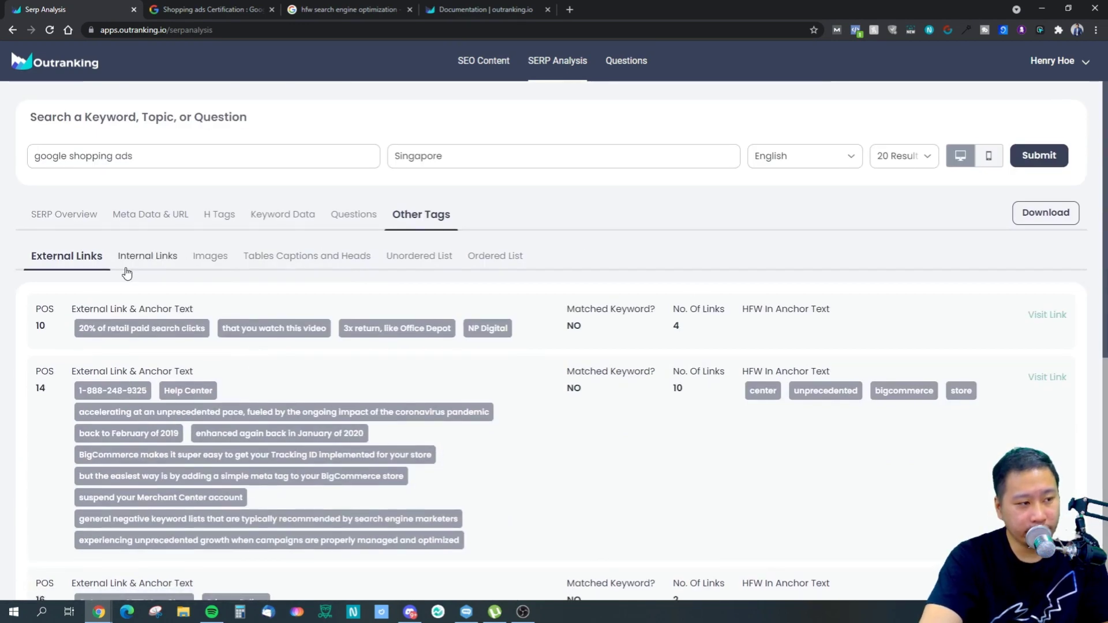
- Look through the competitors' internal links, images, and table captions and heads
left_click(146, 257)
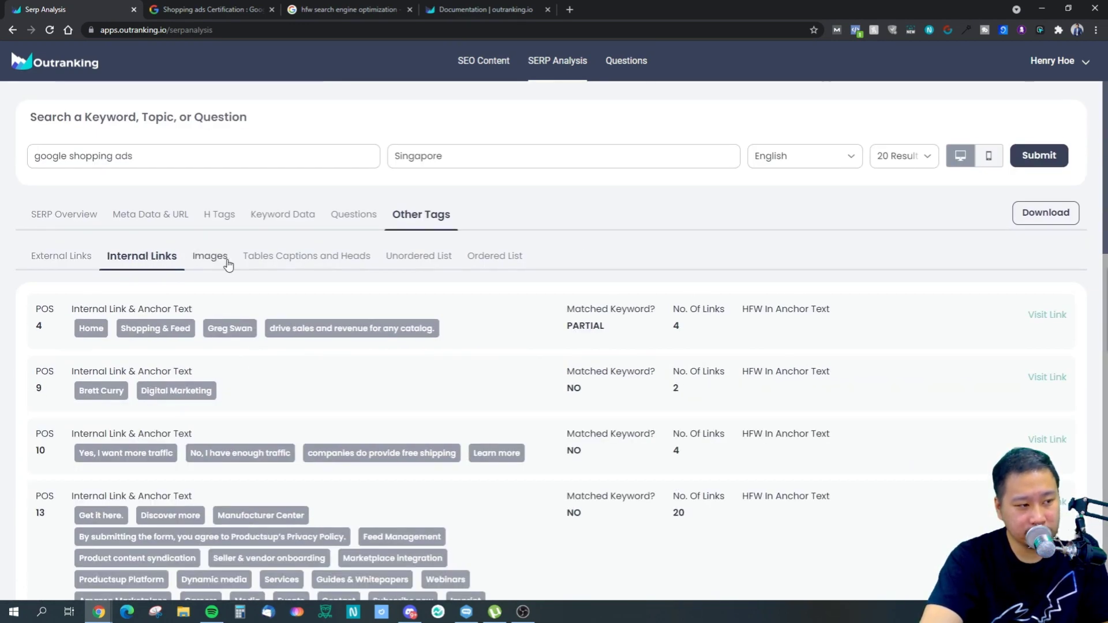
left_click(217, 261)
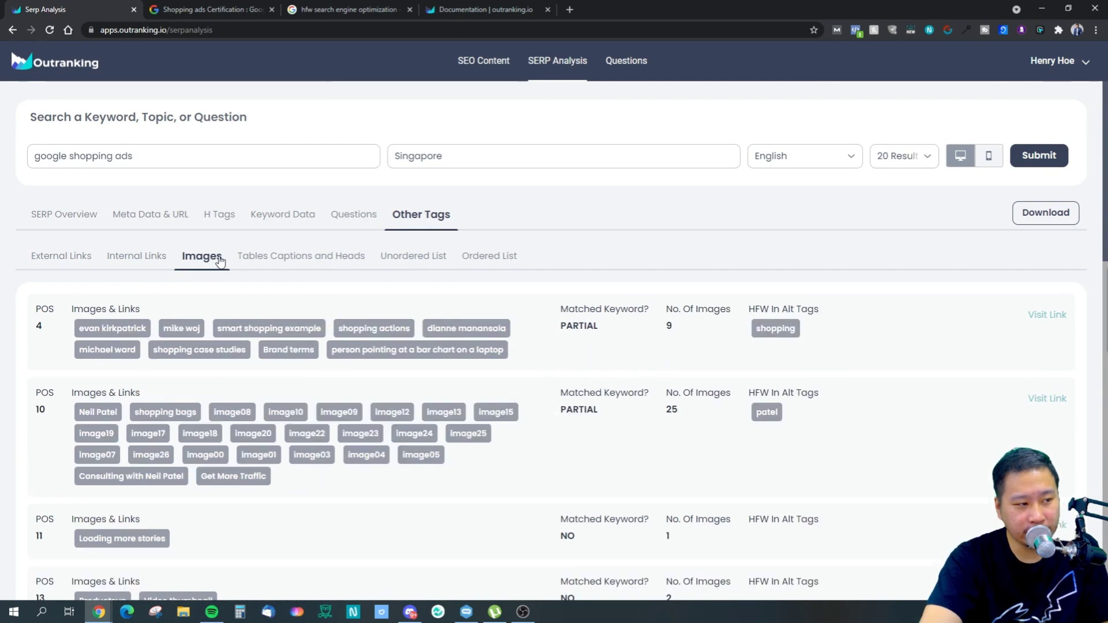
left_click(274, 260)
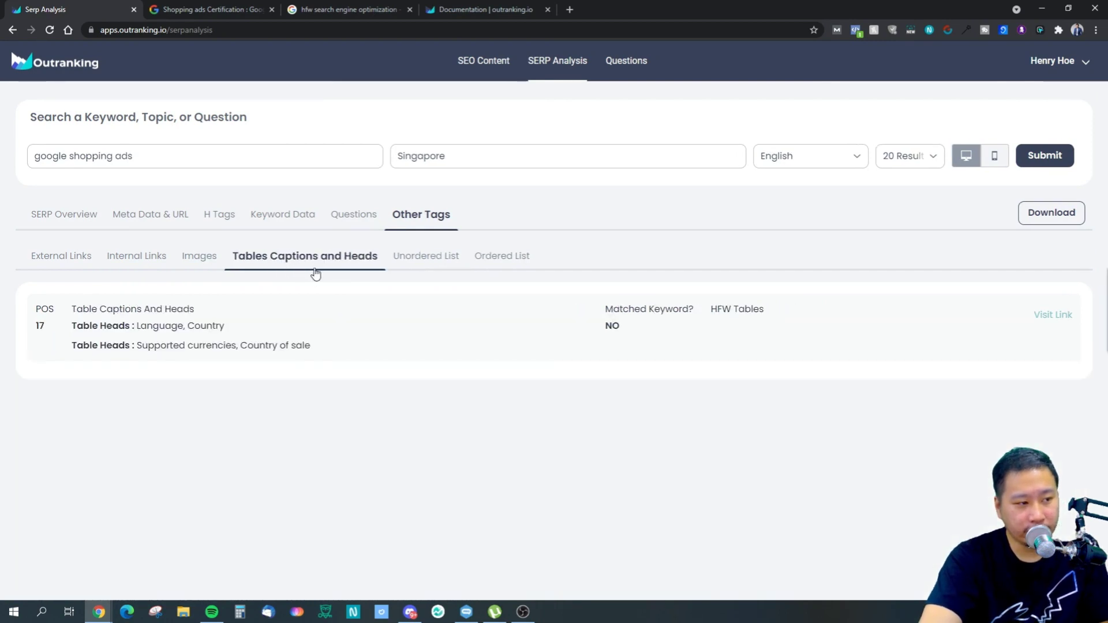
- Compare the competitors' unordered and ordered lists, focusing on the lists of the page at position 4
left_click(419, 261)
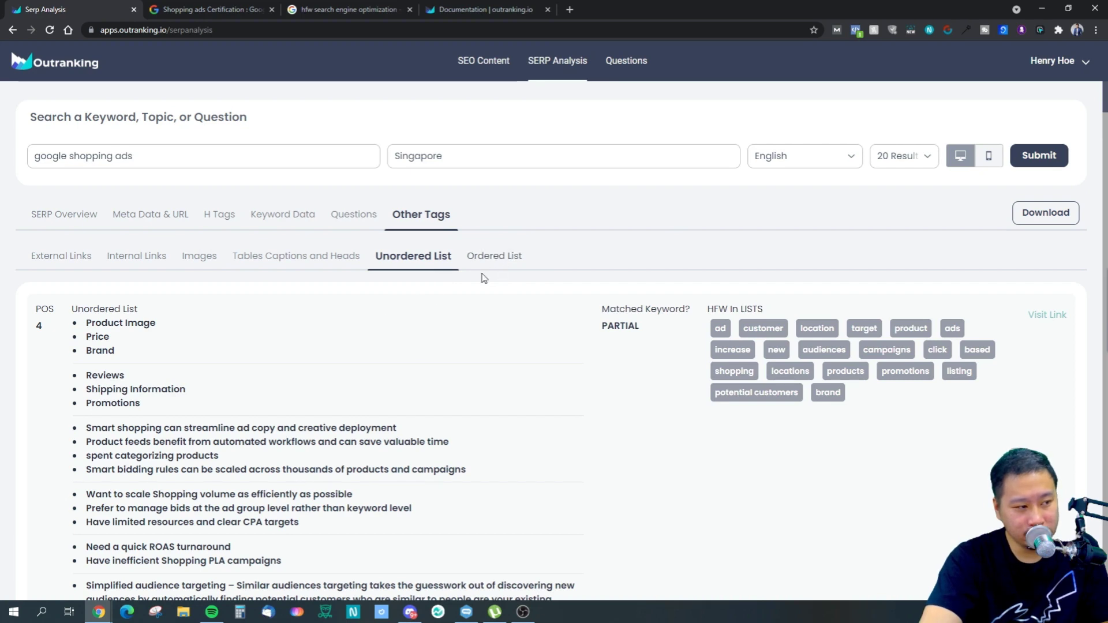
scroll(456, 334, "down", 4)
scroll(323, 329, "up", 4)
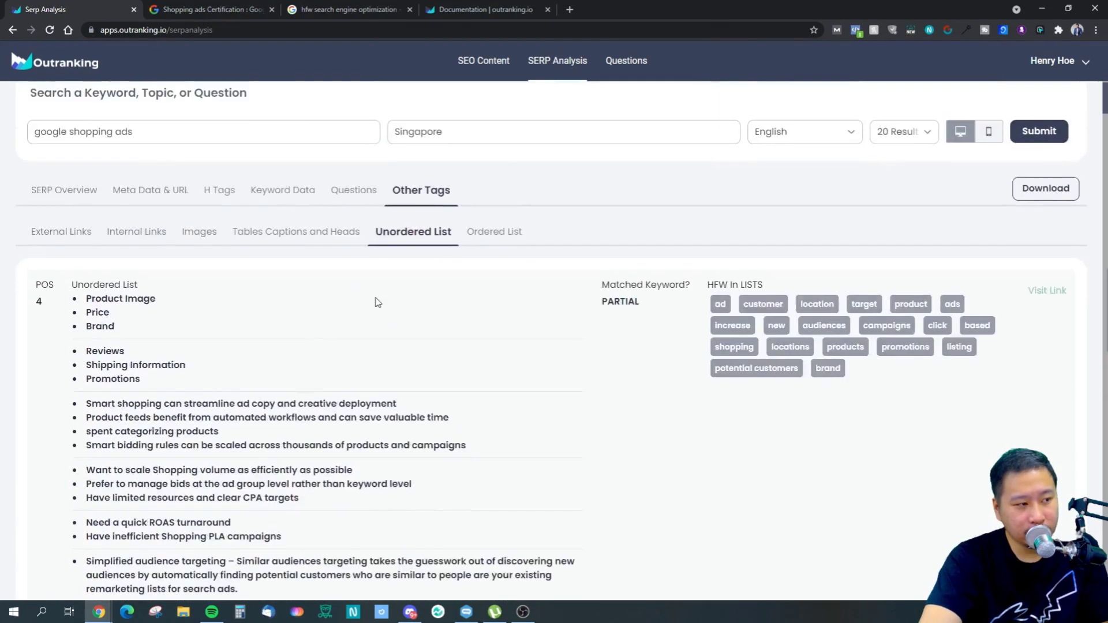
left_click(509, 256)
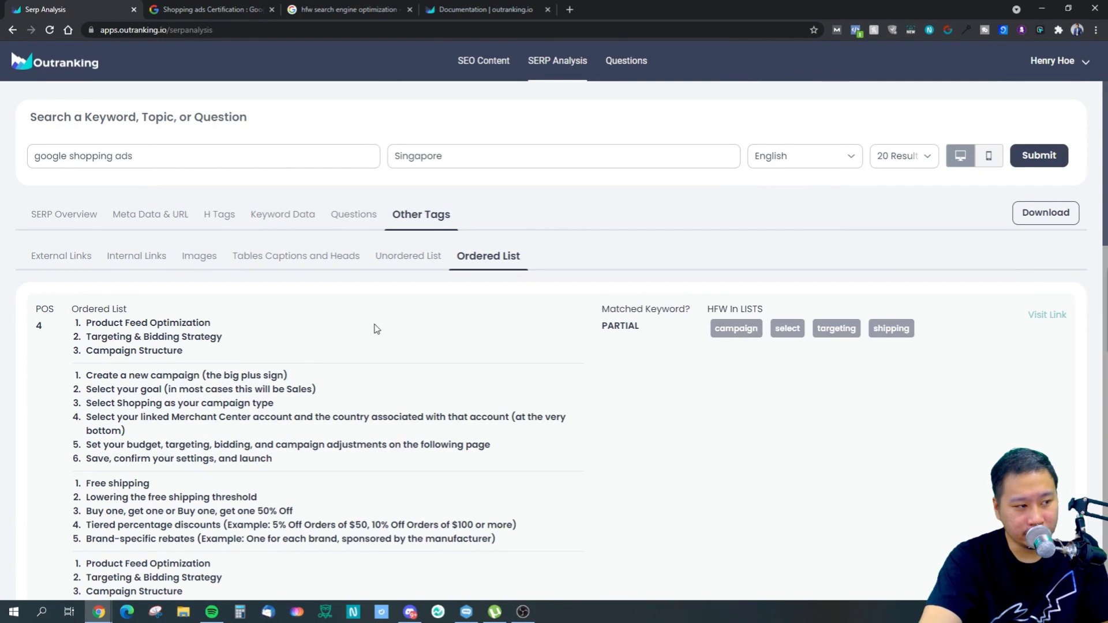
left_click(401, 259)
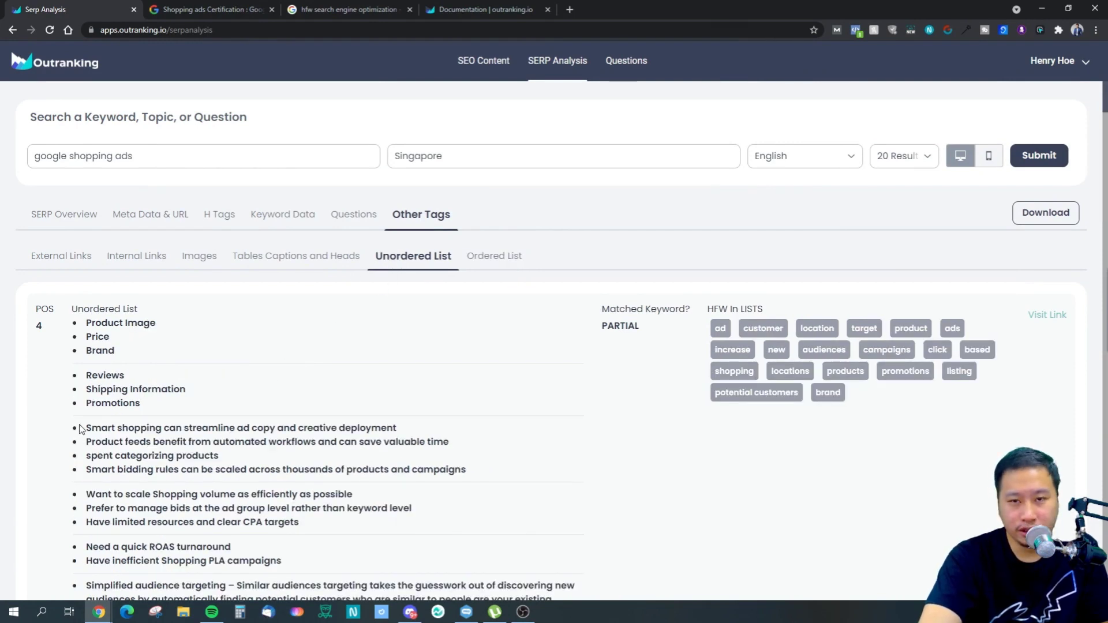
left_click(520, 260)
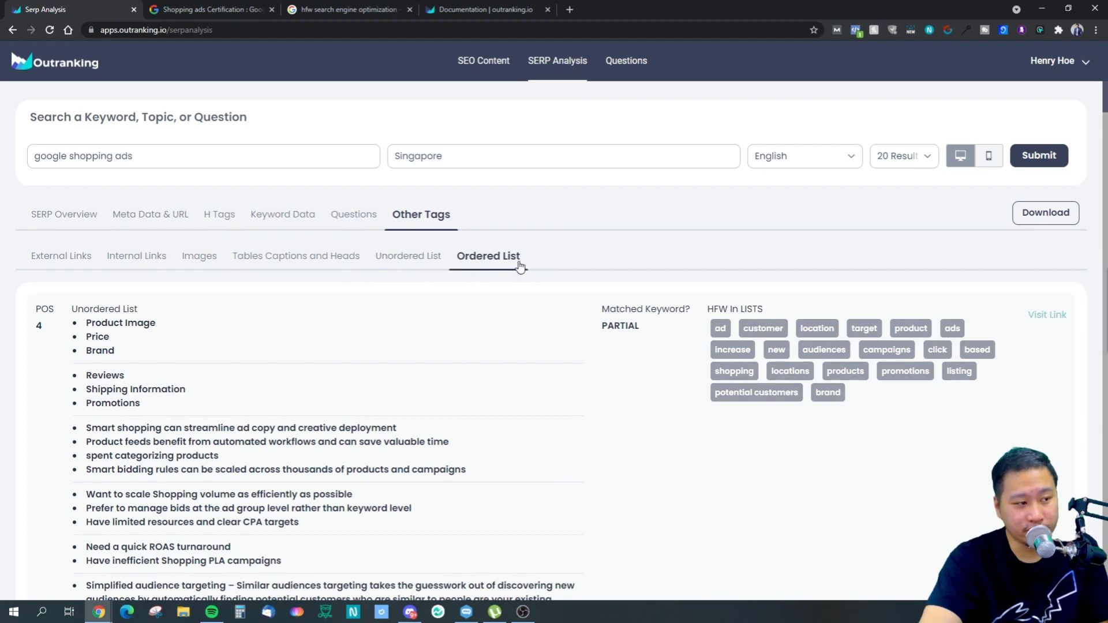
left_click_drag(81, 375, 171, 444)
left_click(171, 444)
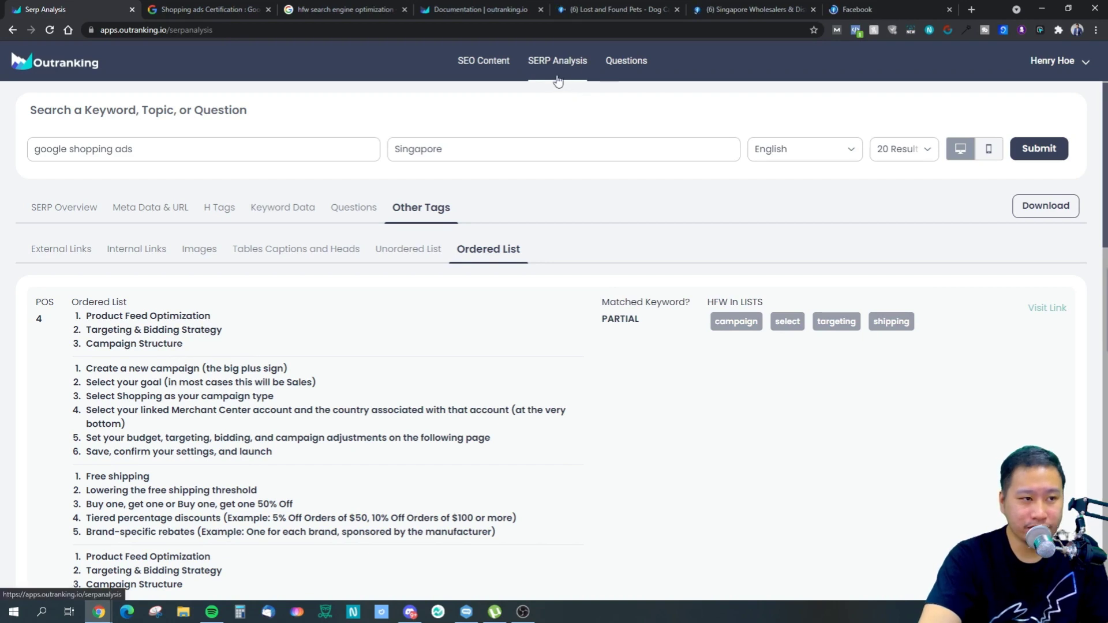
- Run a Questions search for "google shopping ads" with the location Singapore and the language English
left_click(634, 69)
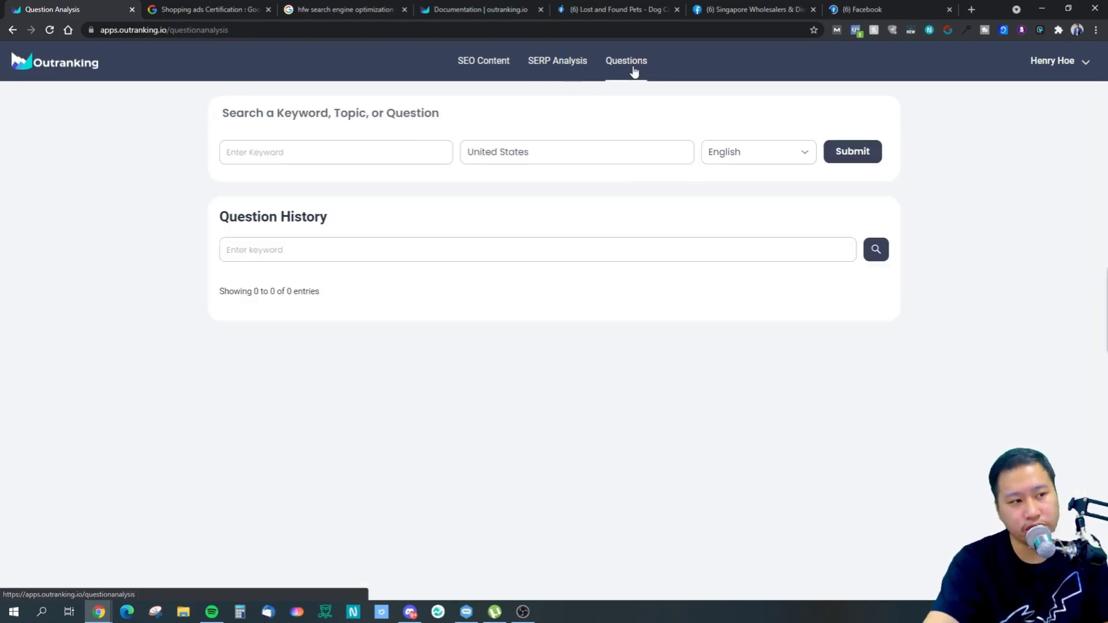
type("go")
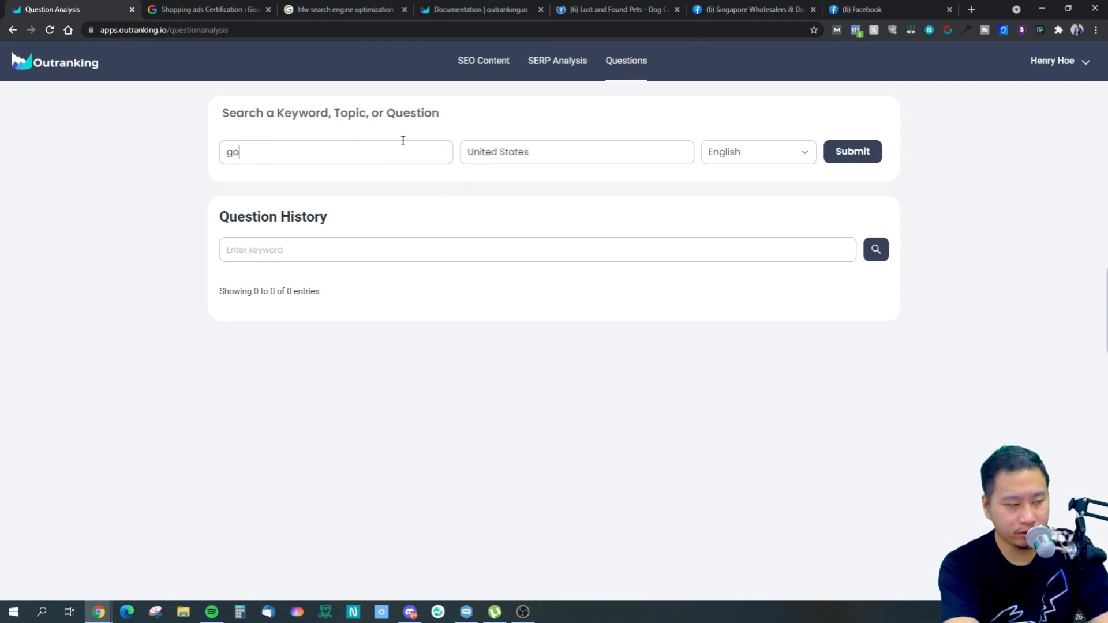
type("ogle ads hopping ads")
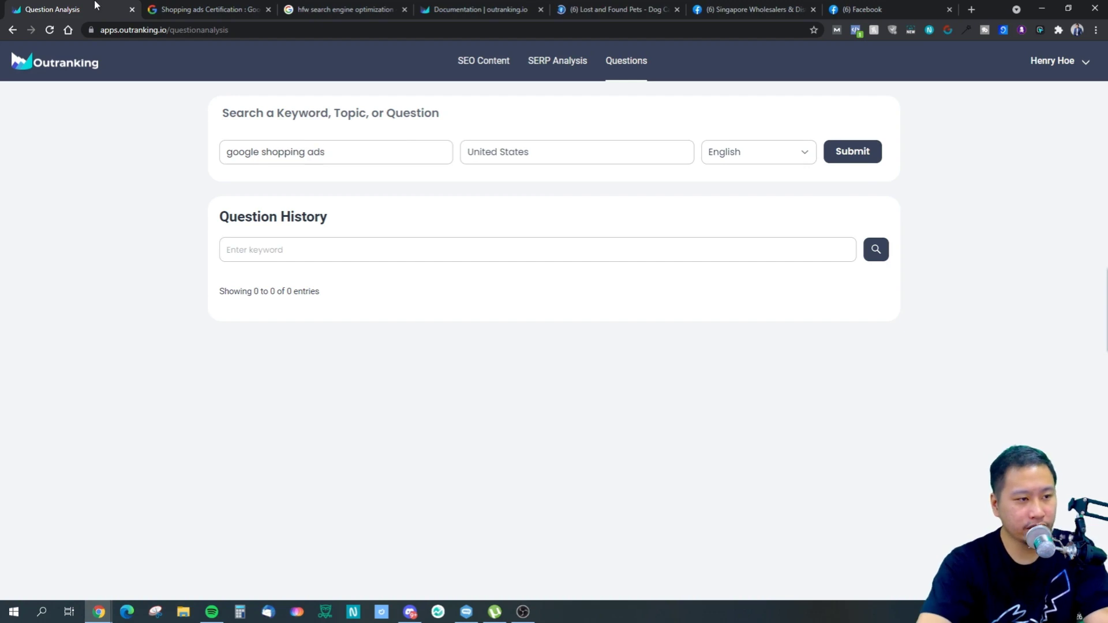
triple_click(554, 152)
type("Sign")
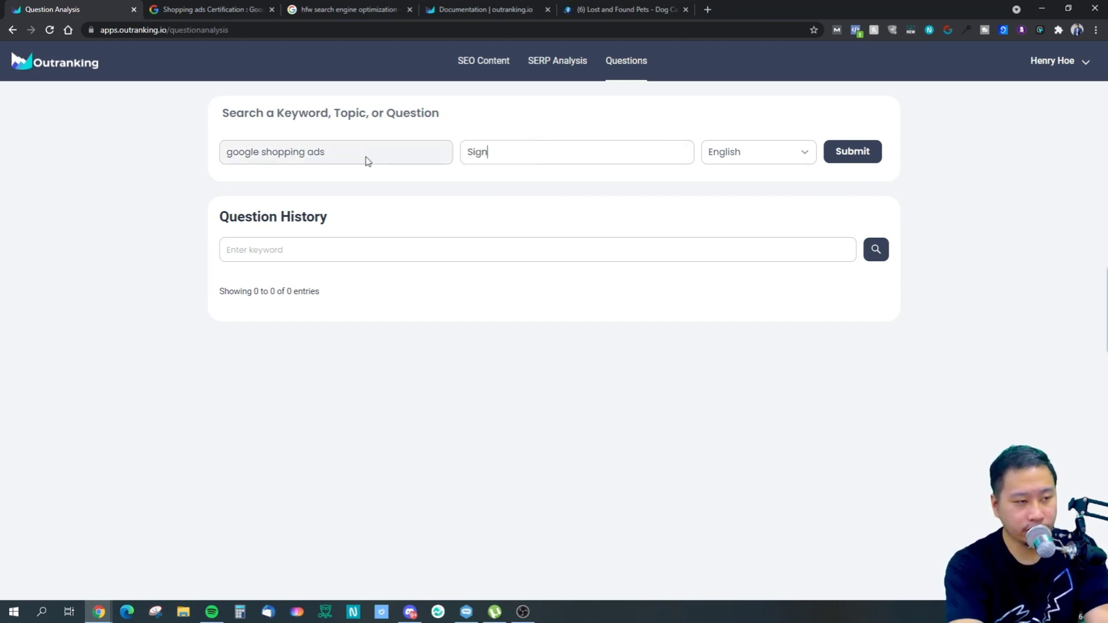
type("apore")
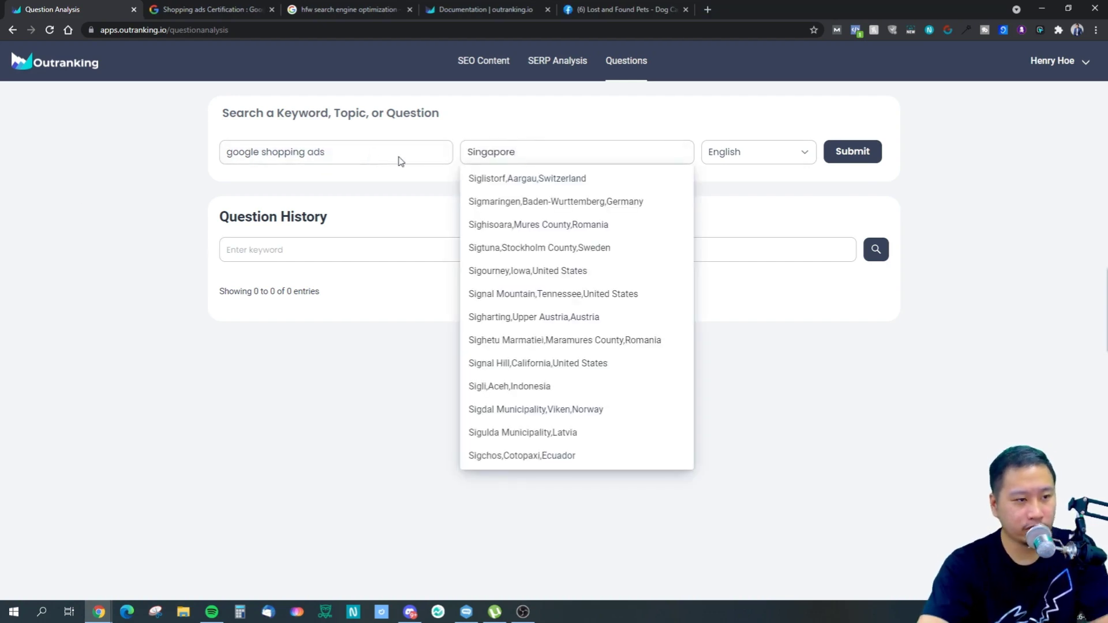
left_click(519, 181)
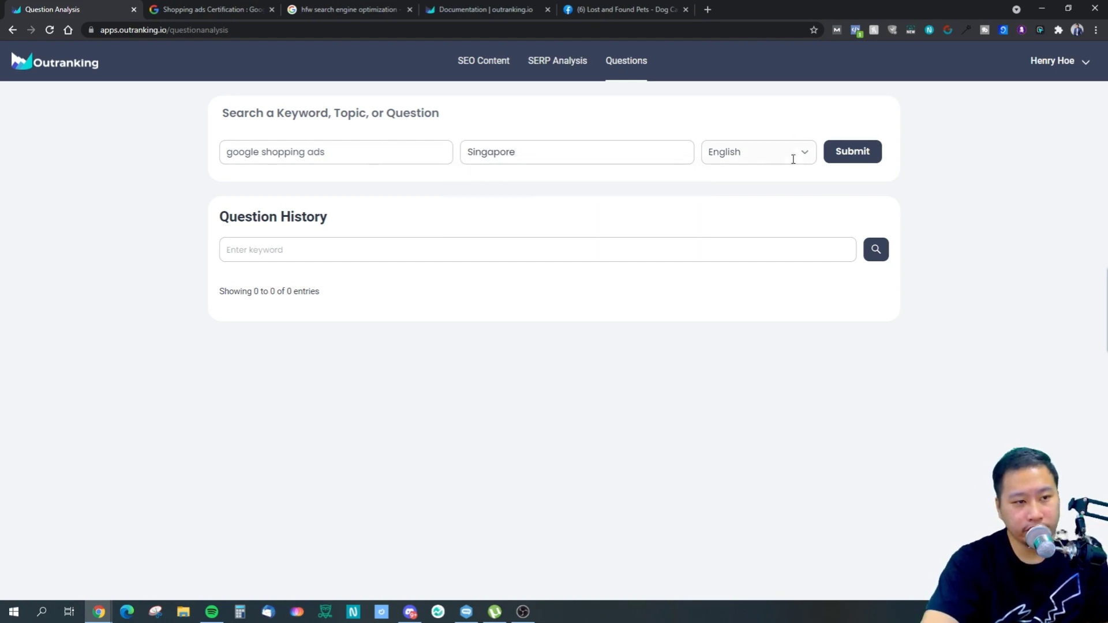
left_click(847, 151)
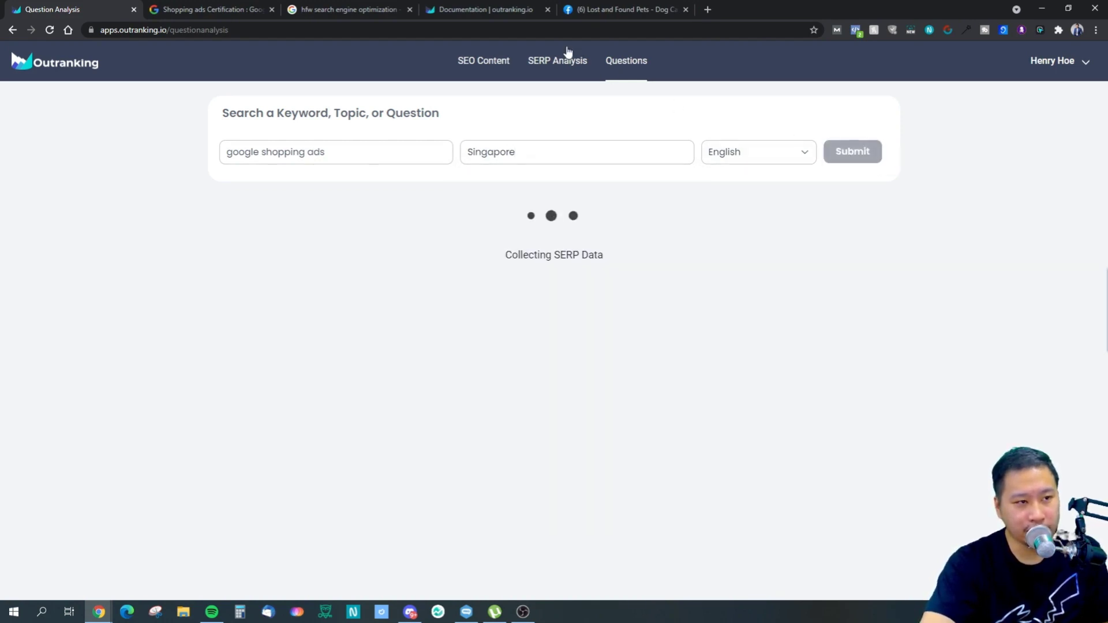
- Close the leftover Facebook, "hfw search engine optimization" and Shopping ads Certification browser tabs while the question analysis runs
left_click(686, 9)
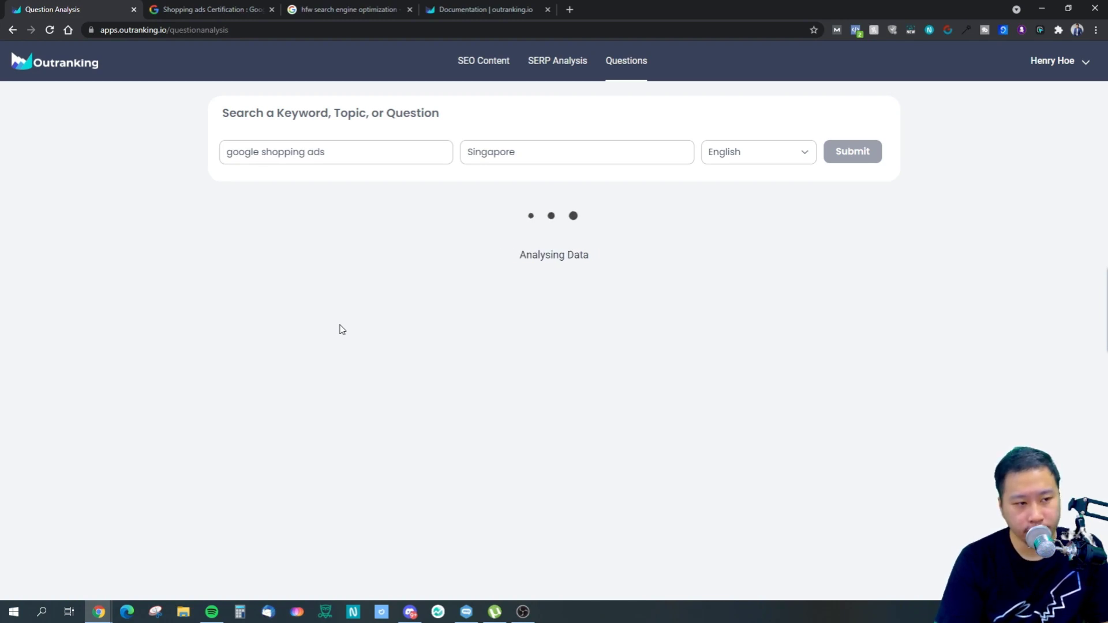
left_click_drag(529, 256, 651, 270)
left_click(652, 275)
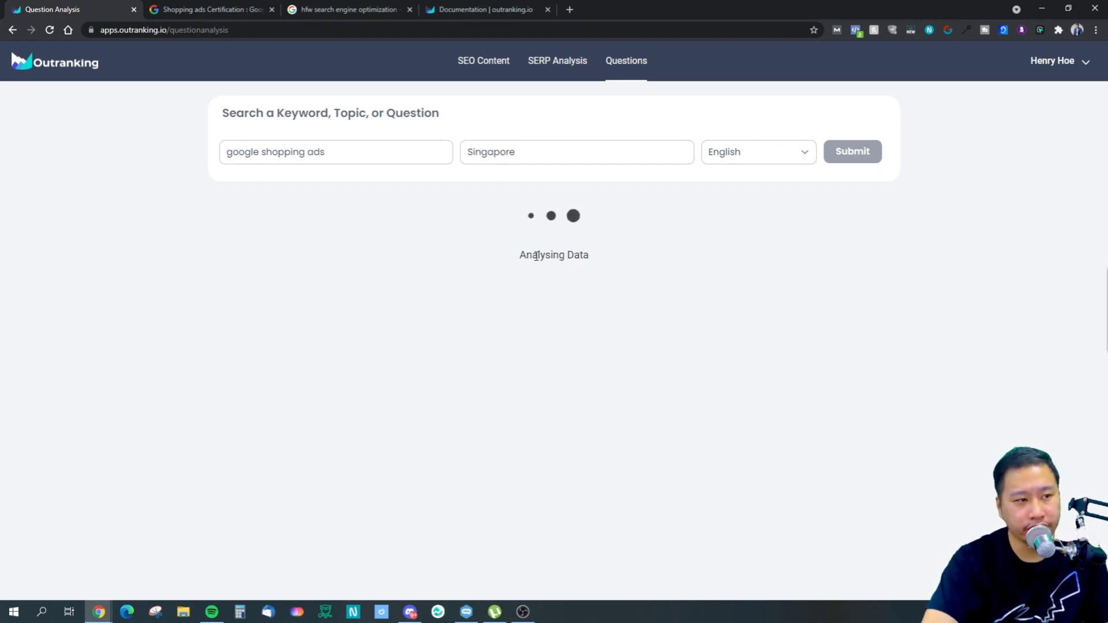
left_click_drag(502, 258, 559, 258)
left_click(555, 304)
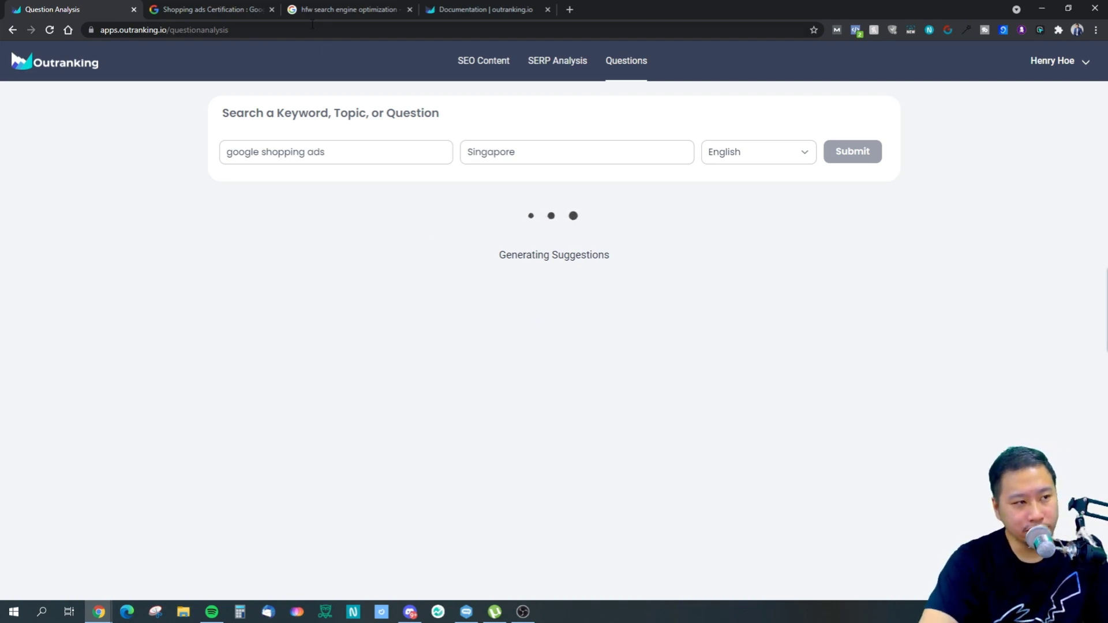
left_click(358, 11)
left_click(410, 9)
left_click(55, 9)
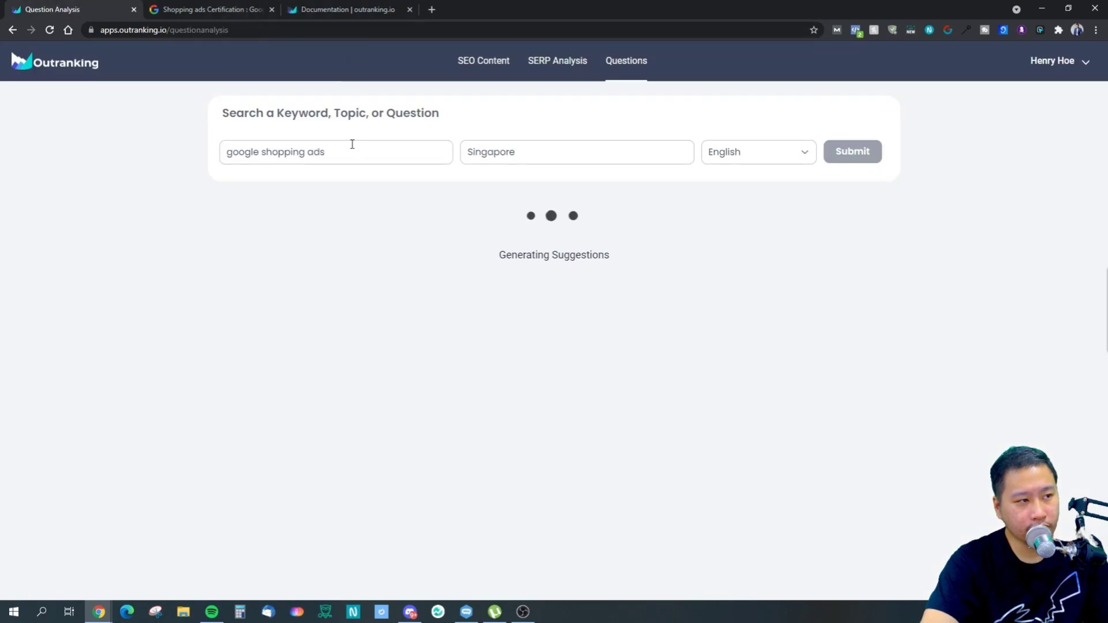
left_click(272, 10)
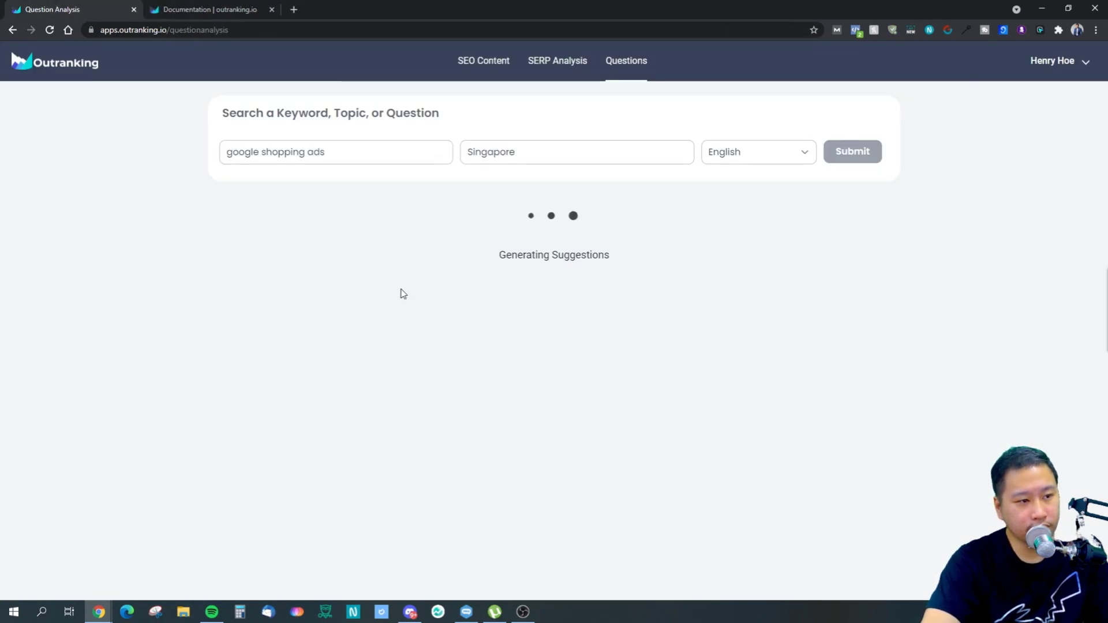
- Open SEO Content in a separate browser tab and load the Google Shopping Ads document in its editor
right_click(473, 69)
left_click(501, 80)
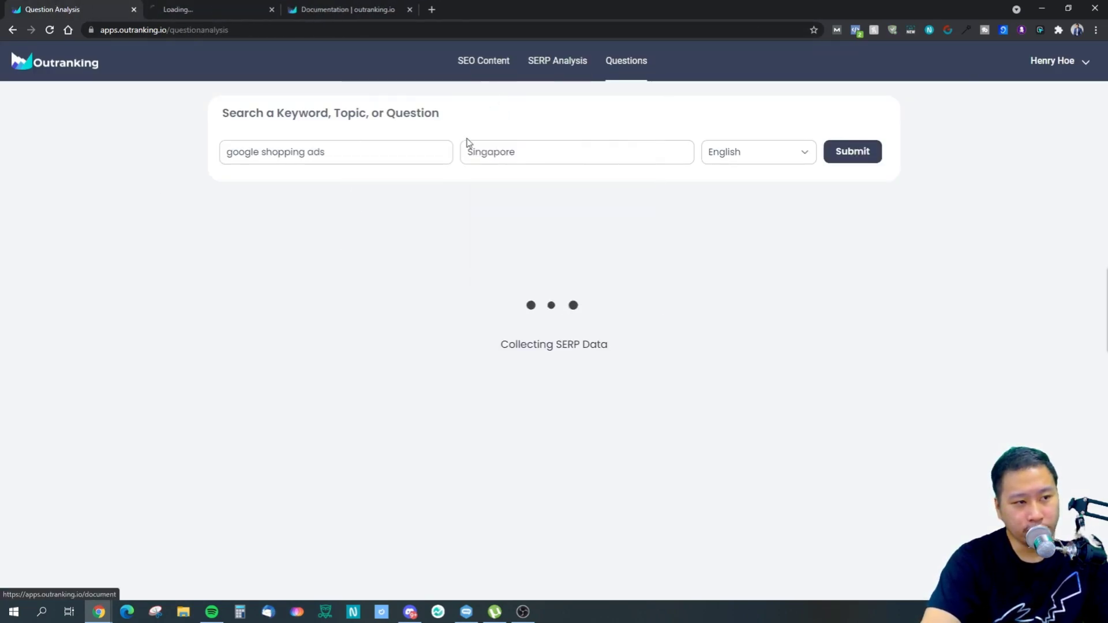
left_click(202, 10)
left_click(65, 7)
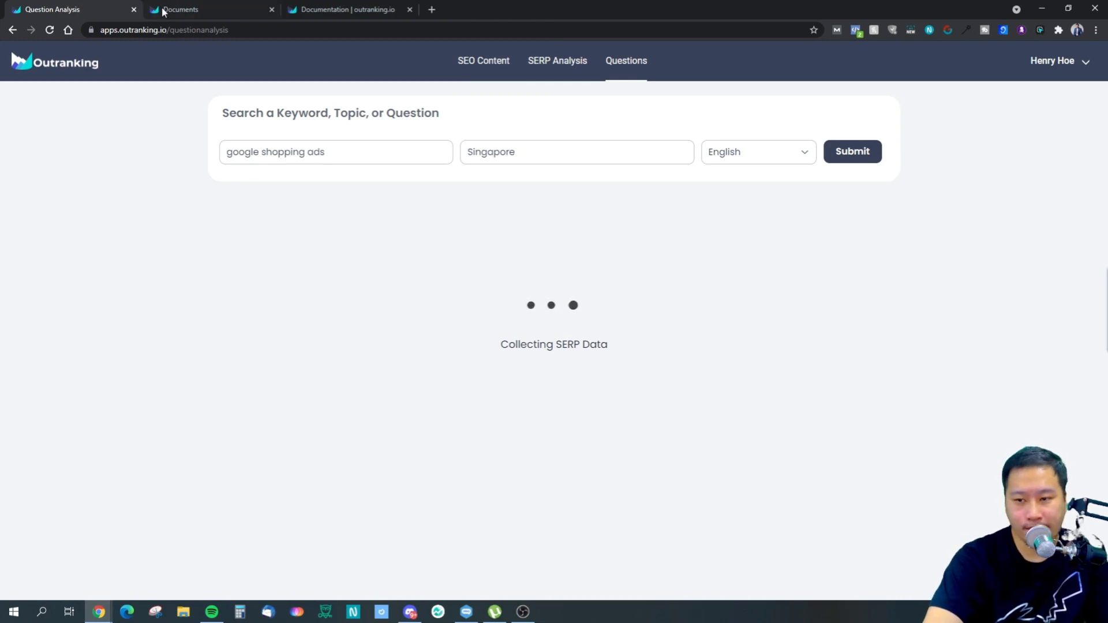
left_click(230, 8)
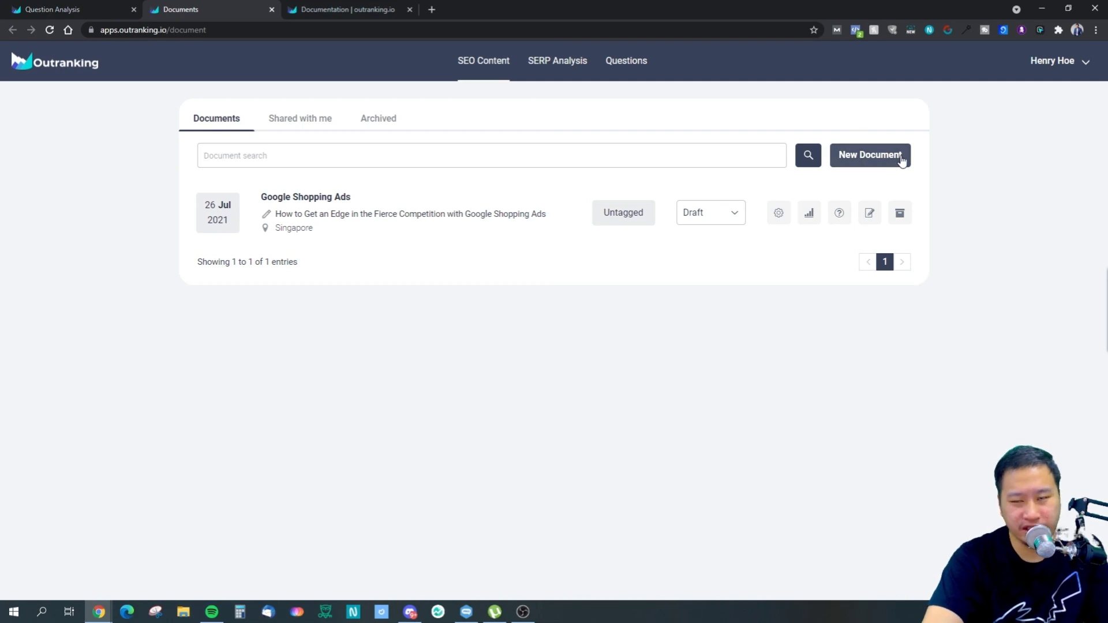
left_click(859, 154)
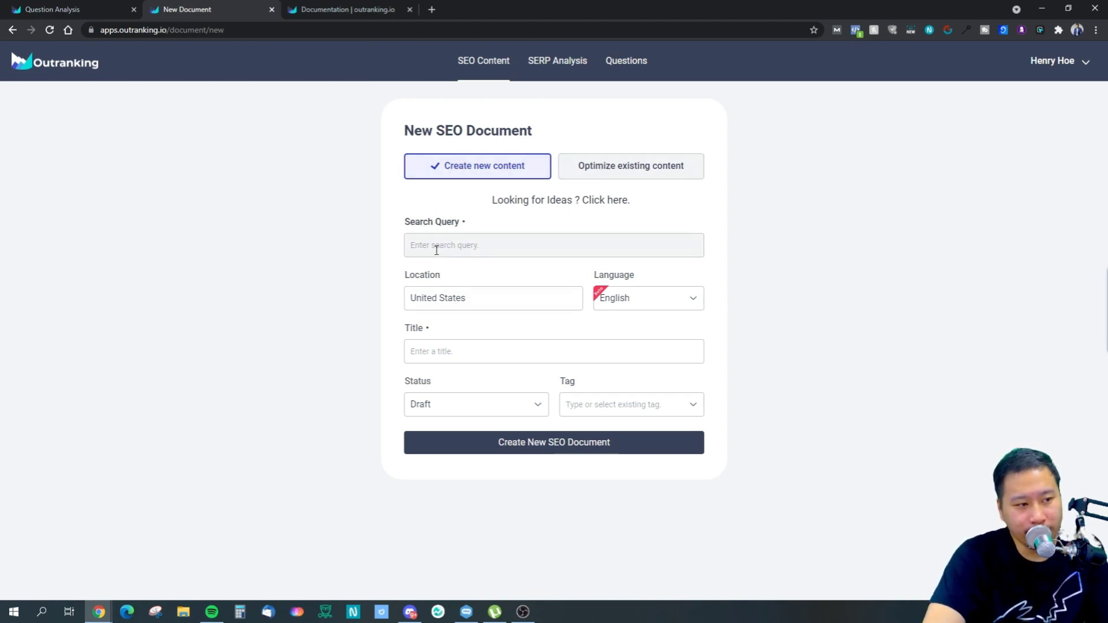
left_click(12, 30)
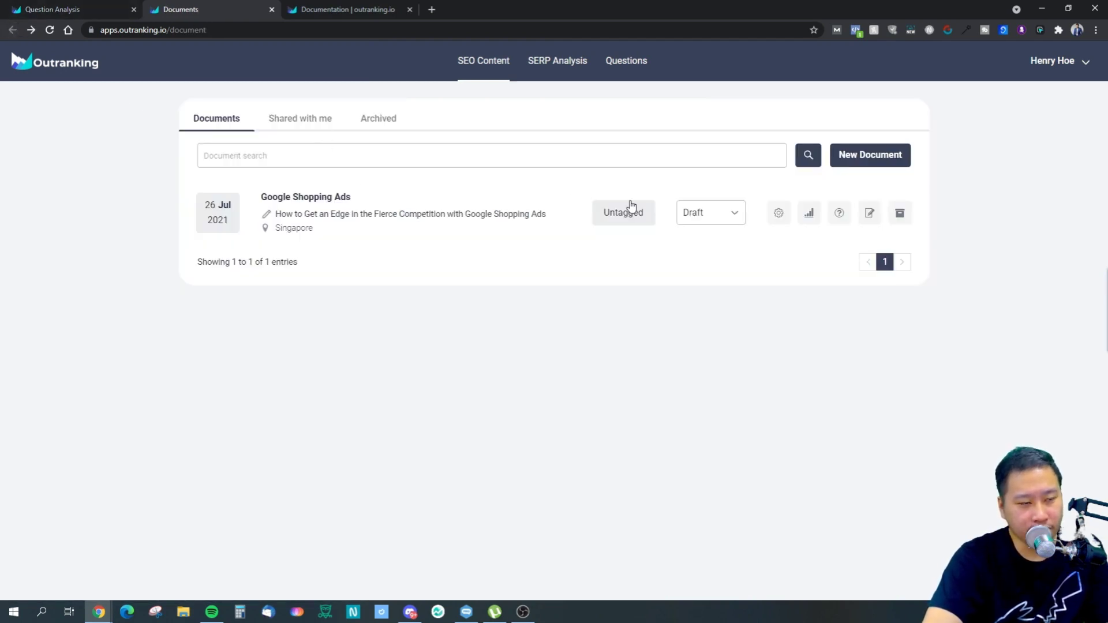
left_click(874, 217)
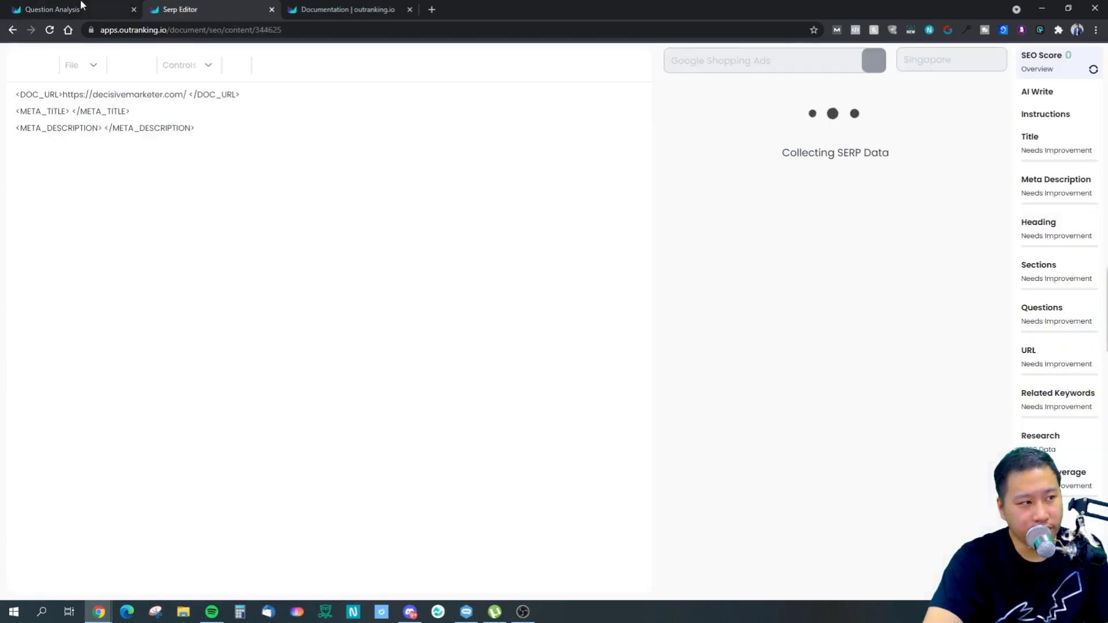
- Return to the question analysis and review the full list of questions found for "google shopping ads"
left_click(87, 8)
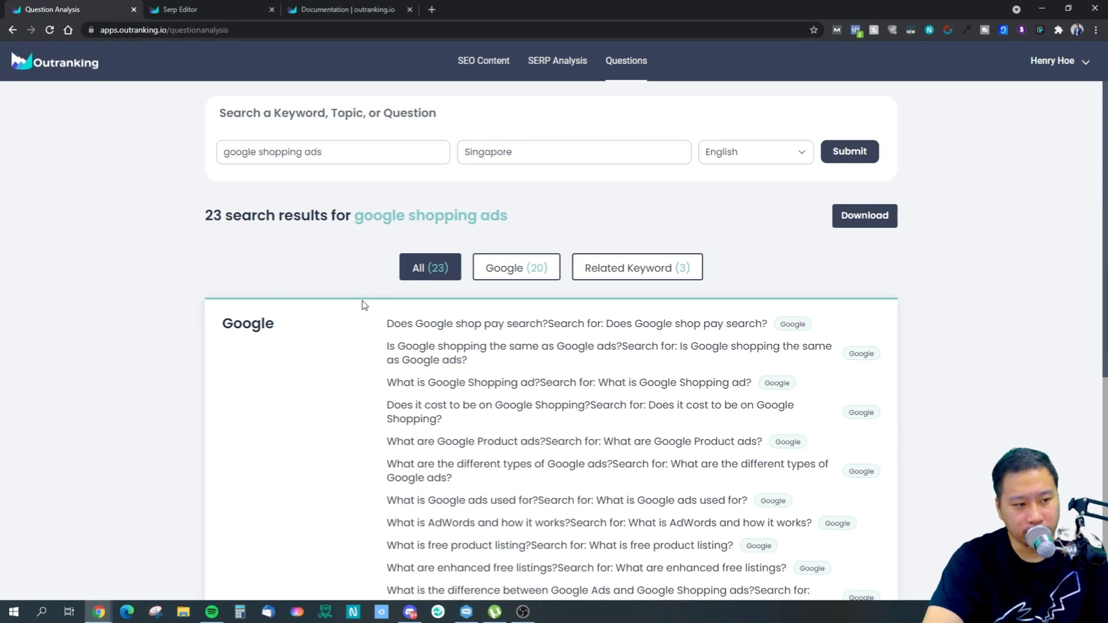
scroll(364, 305, "down", 4)
scroll(366, 300, "down", 3)
left_click_drag(545, 339, 670, 404)
left_click(681, 400)
scroll(554, 371, "up", 7)
left_click_drag(410, 324, 574, 485)
left_click(525, 475)
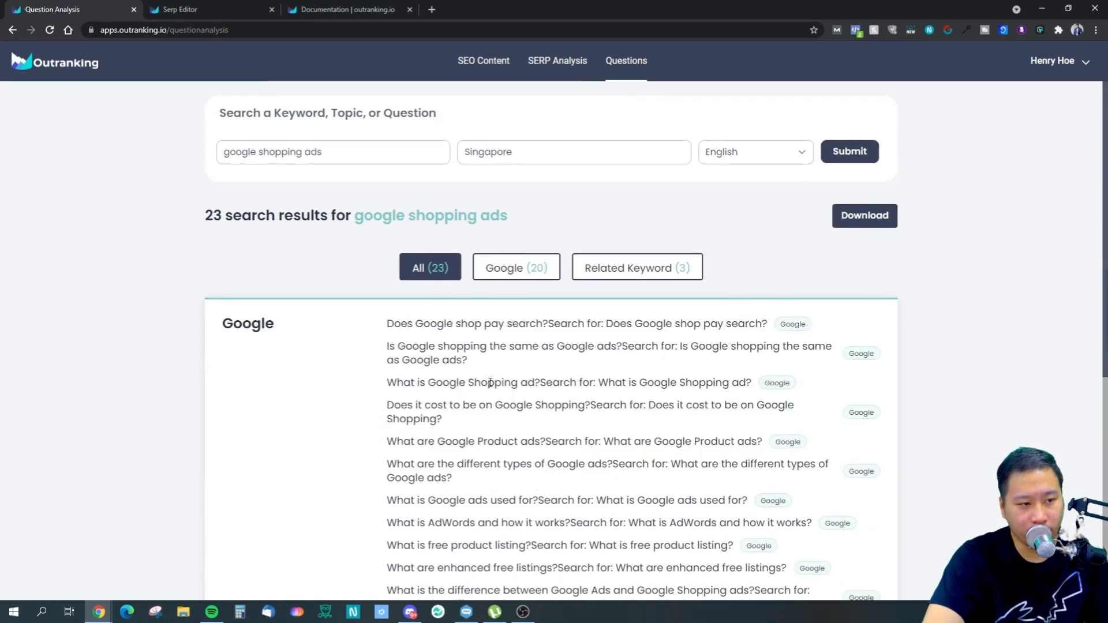
scroll(445, 377, "down", 4)
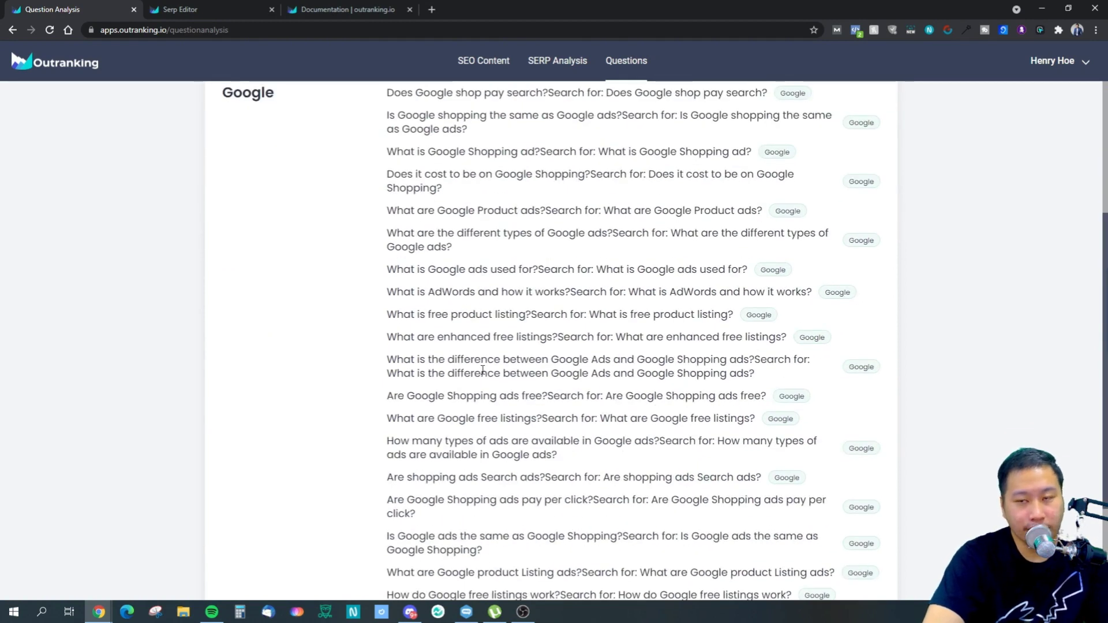
scroll(483, 370, "up", 4)
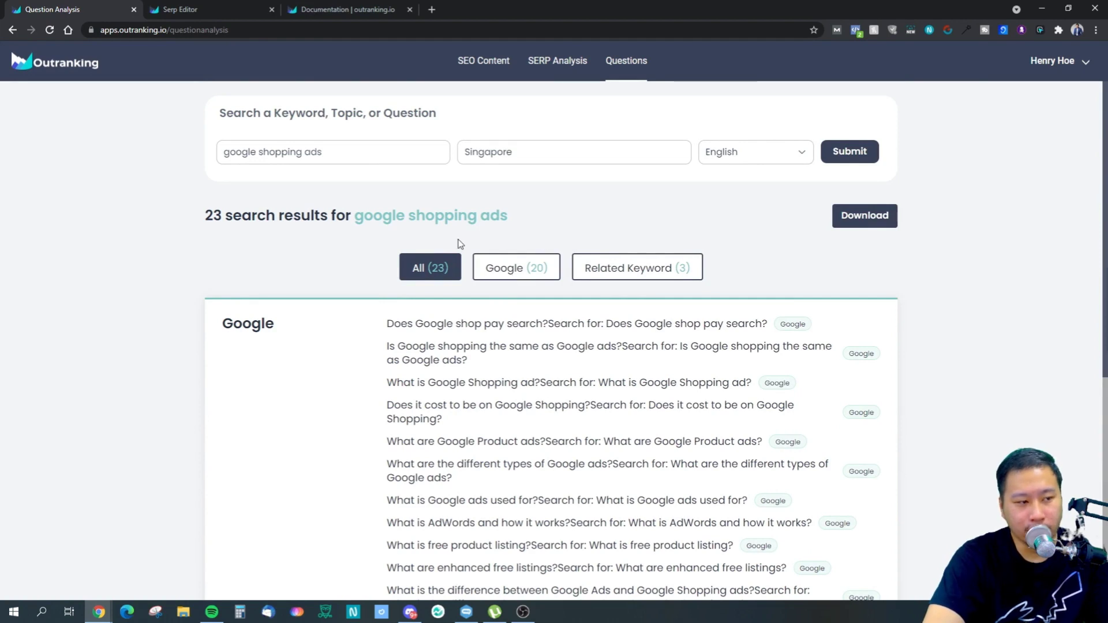
- Filter the results to Related Keyword questions and compare them with the complete question list
left_click(672, 268)
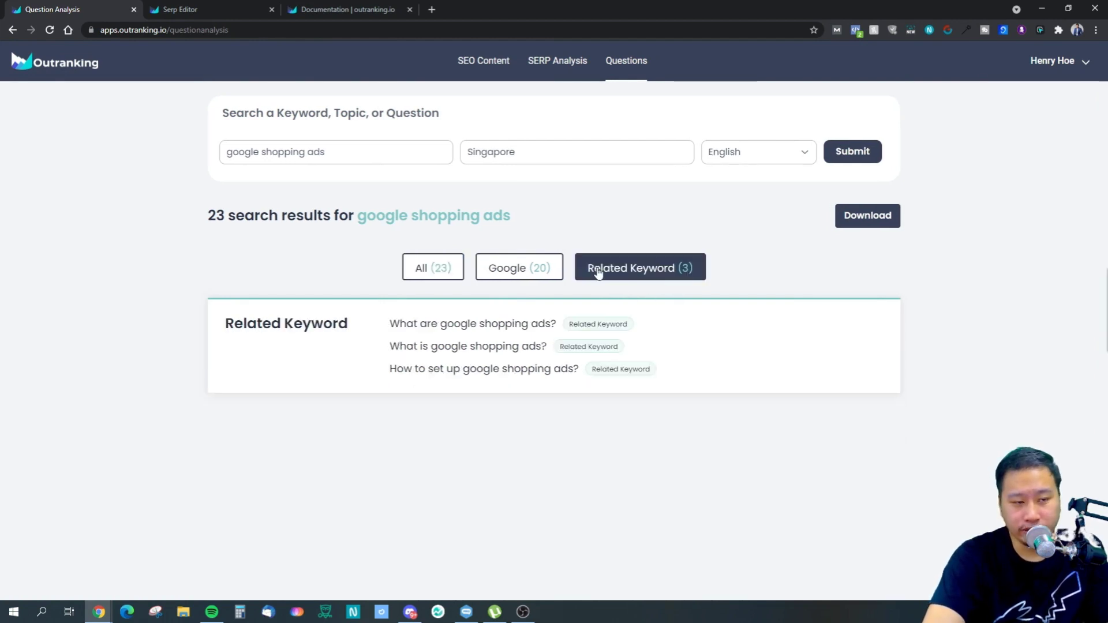
left_click_drag(400, 324, 579, 383)
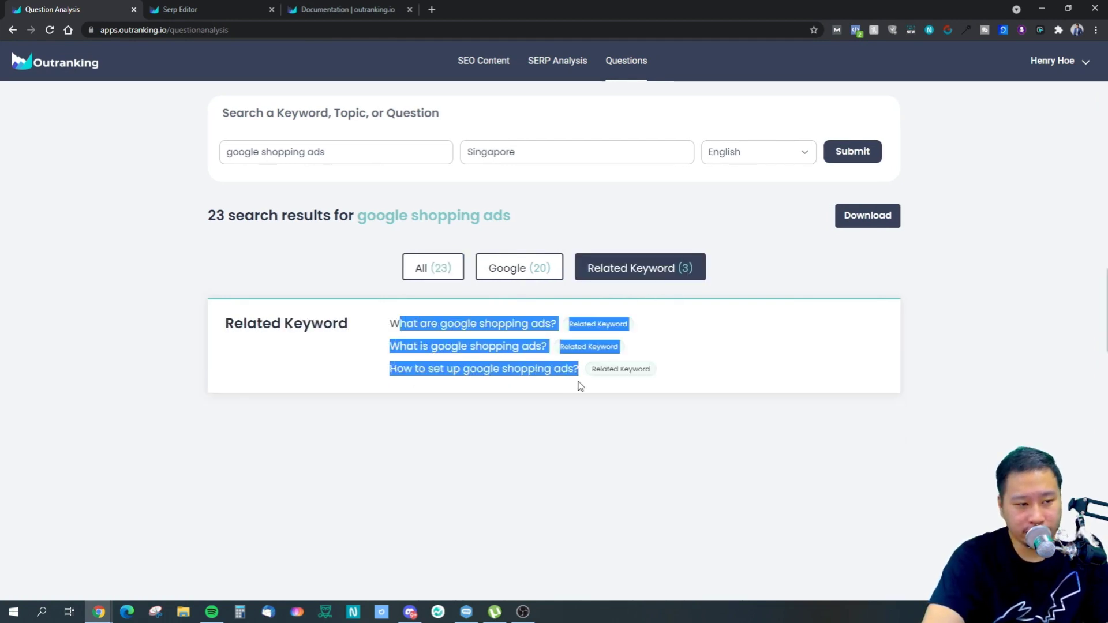
left_click(579, 384)
left_click_drag(407, 324, 575, 372)
left_click(489, 349)
left_click(582, 377)
left_click_drag(401, 319, 591, 388)
left_click(591, 389)
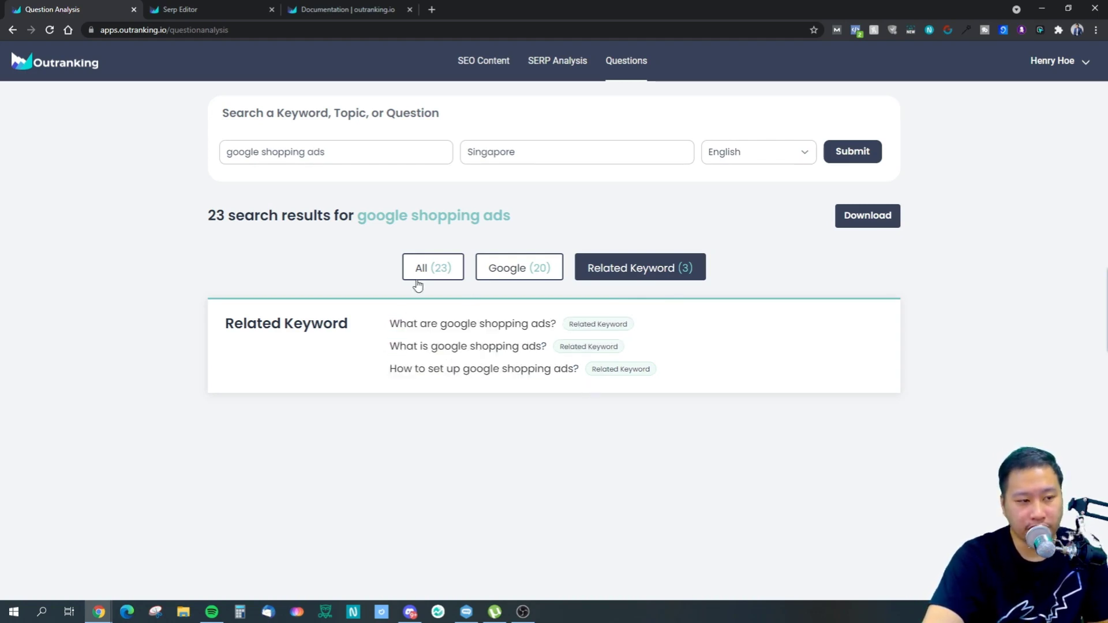
left_click(442, 276)
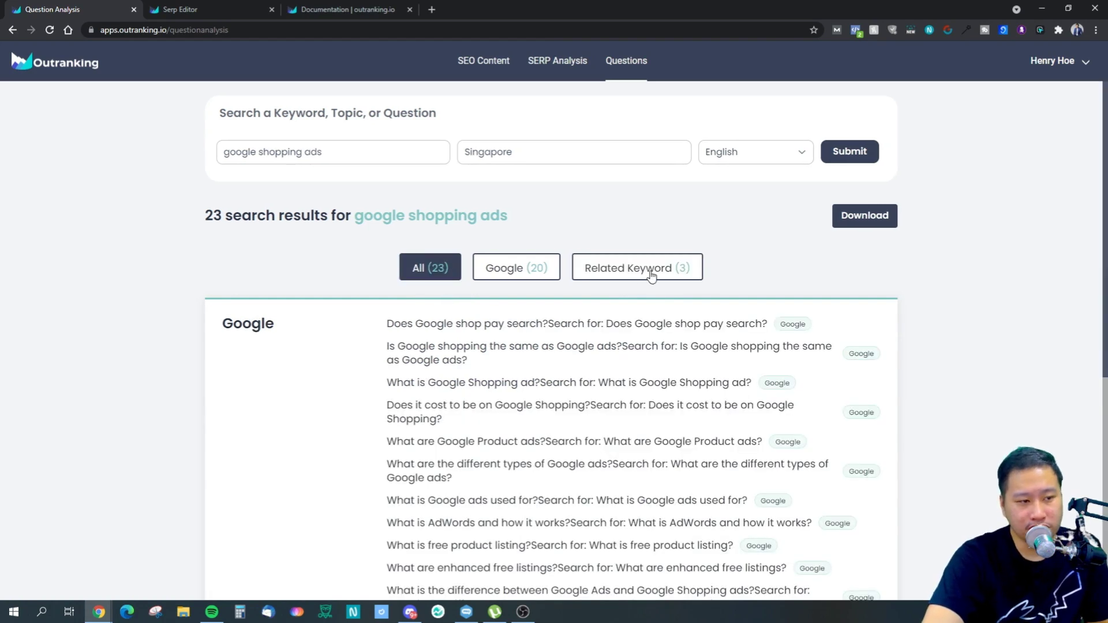
left_click(652, 276)
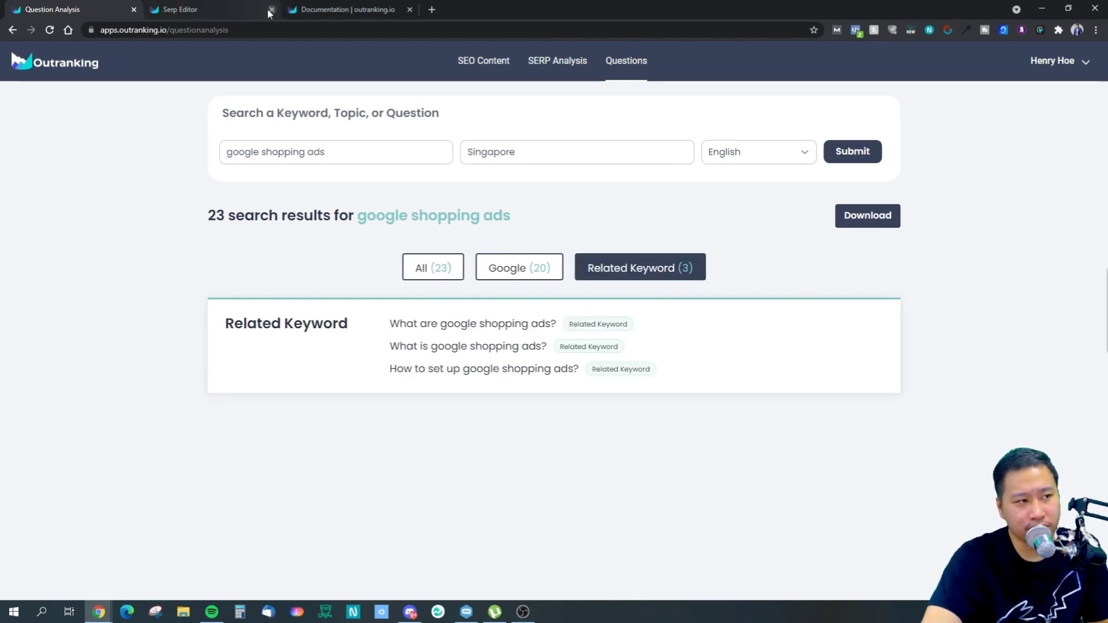
- Open Google's Singapore site, google.com.sg, in a new browser tab
left_click(432, 9)
type("google.com")
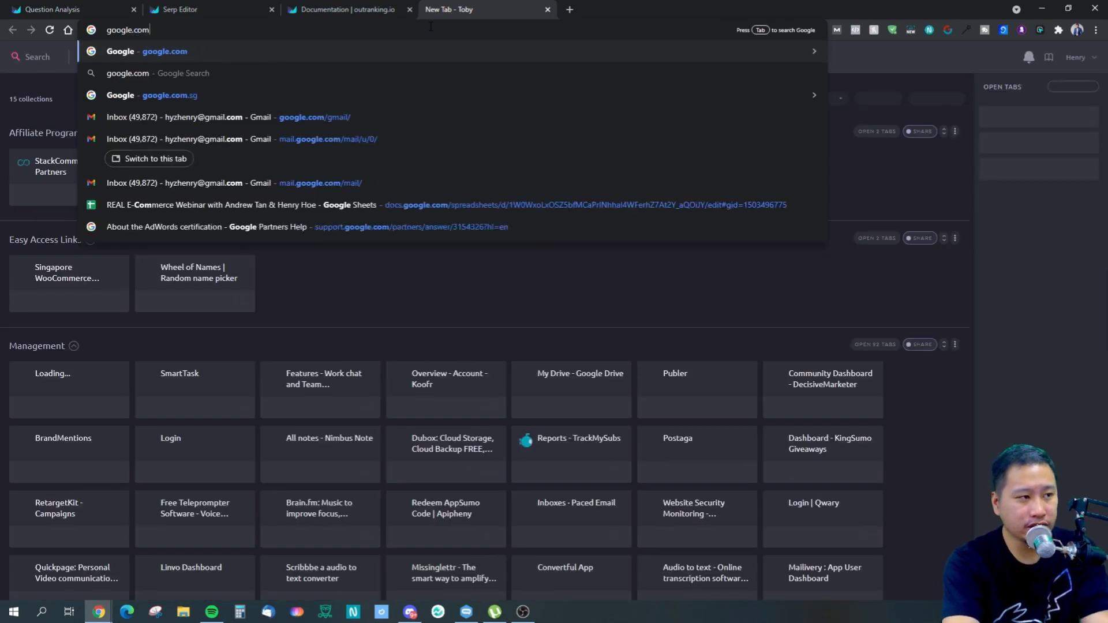
key("Return")
left_click(429, 26)
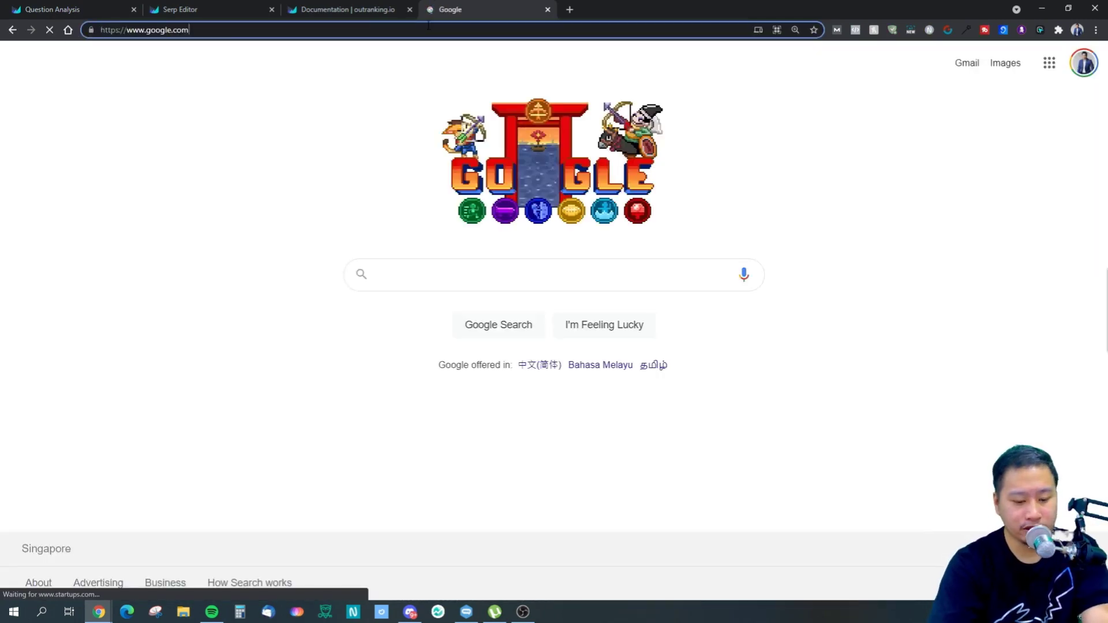
type(".sg")
key("Return")
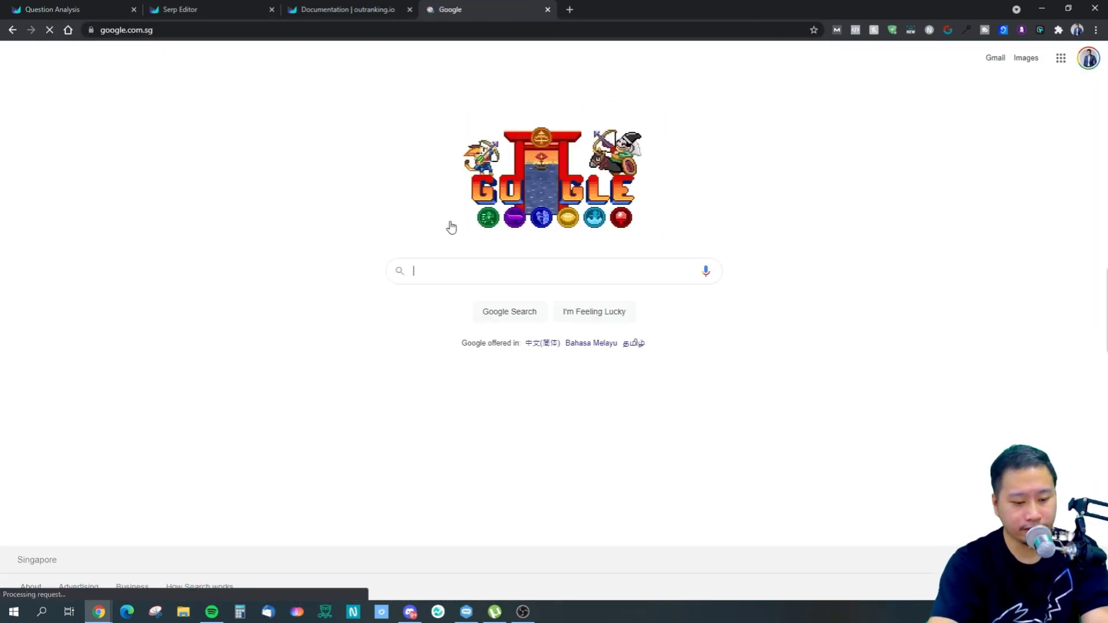
- Check Google's autocomplete suggestions for "what are google shopp" against the Related Keyword questions in Outranking
key("ctrl+1")
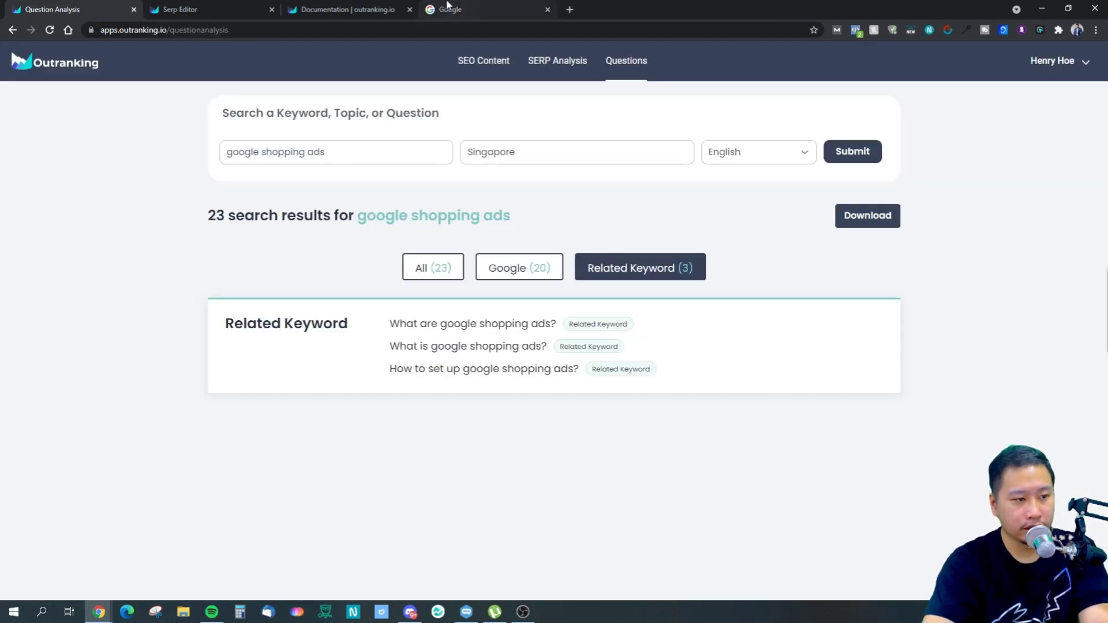
left_click(447, 8)
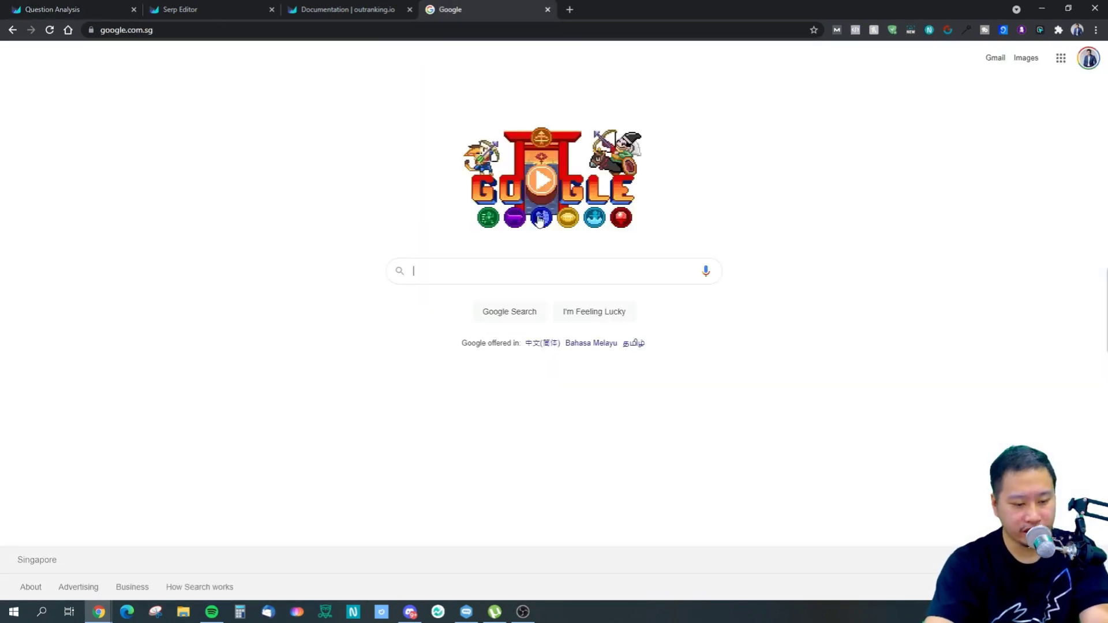
type("what are google")
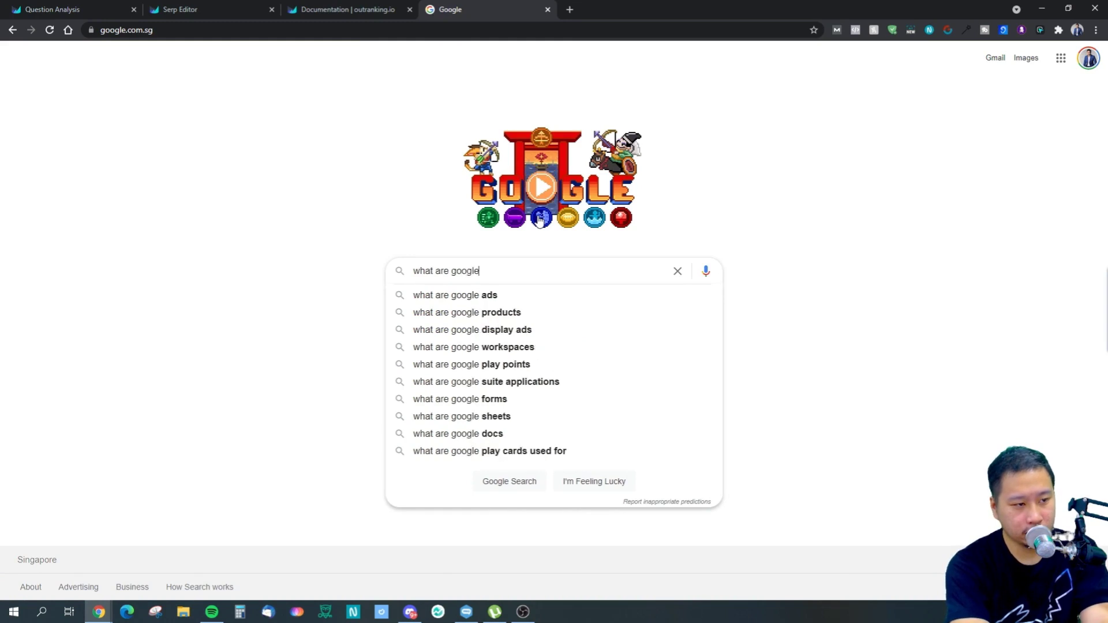
type(" shopp")
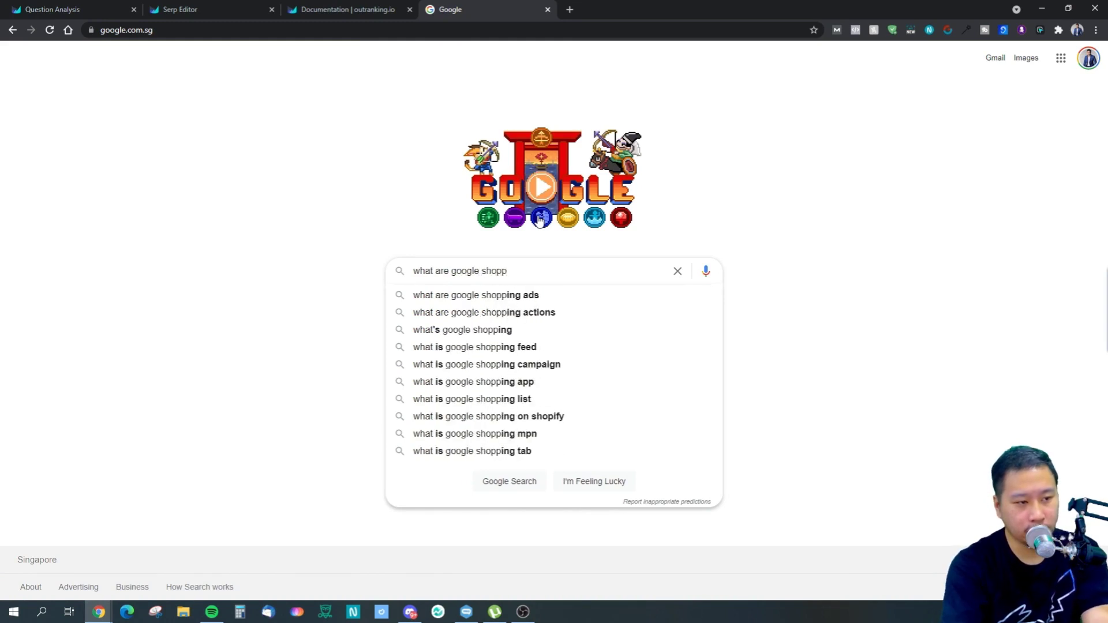
left_click(52, 9)
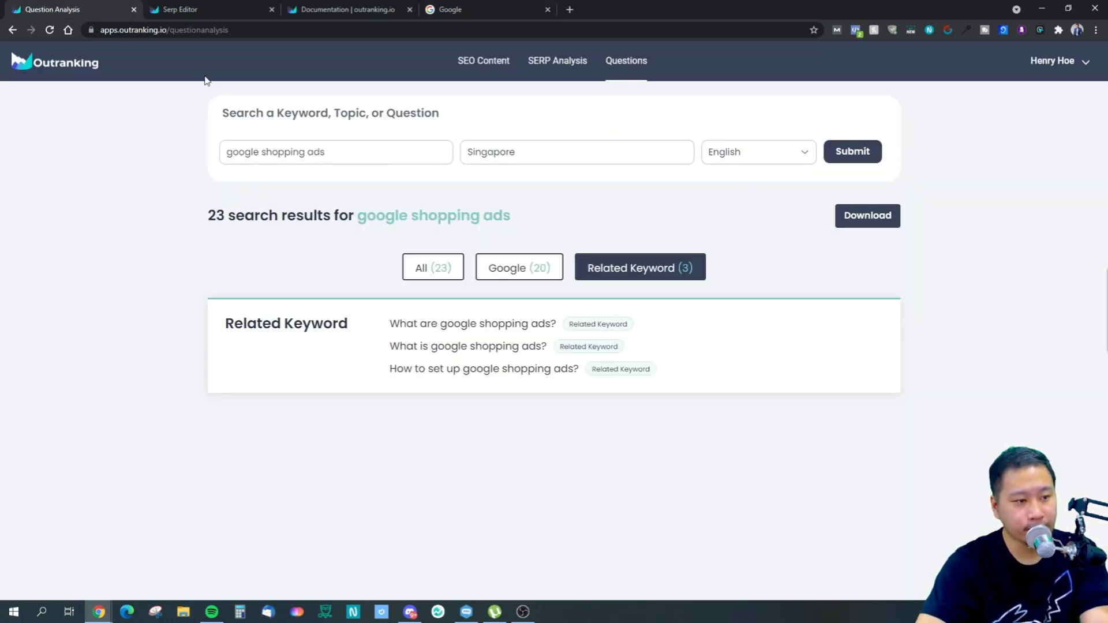
- Check Google's autocomplete suggestions for "what is google shopp" against the Related Keyword questions in Outranking
left_click(482, 5)
left_click(449, 276)
key("BackSpace")
key("BackSpace")
key("BackSpace")
type("is google shopp")
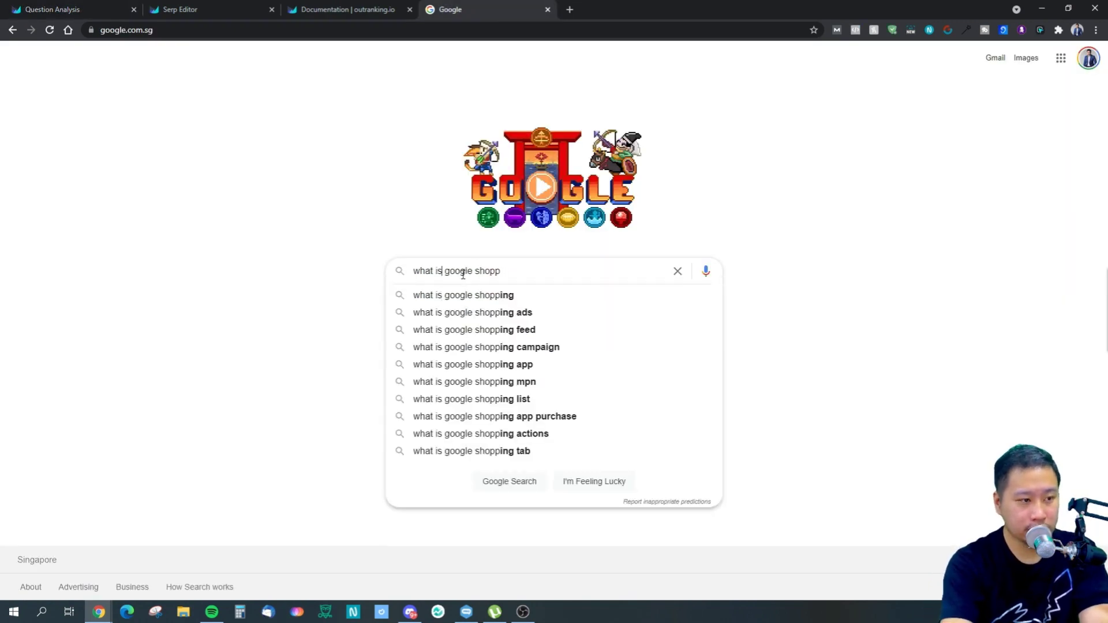
key("Down")
left_click(128, 13)
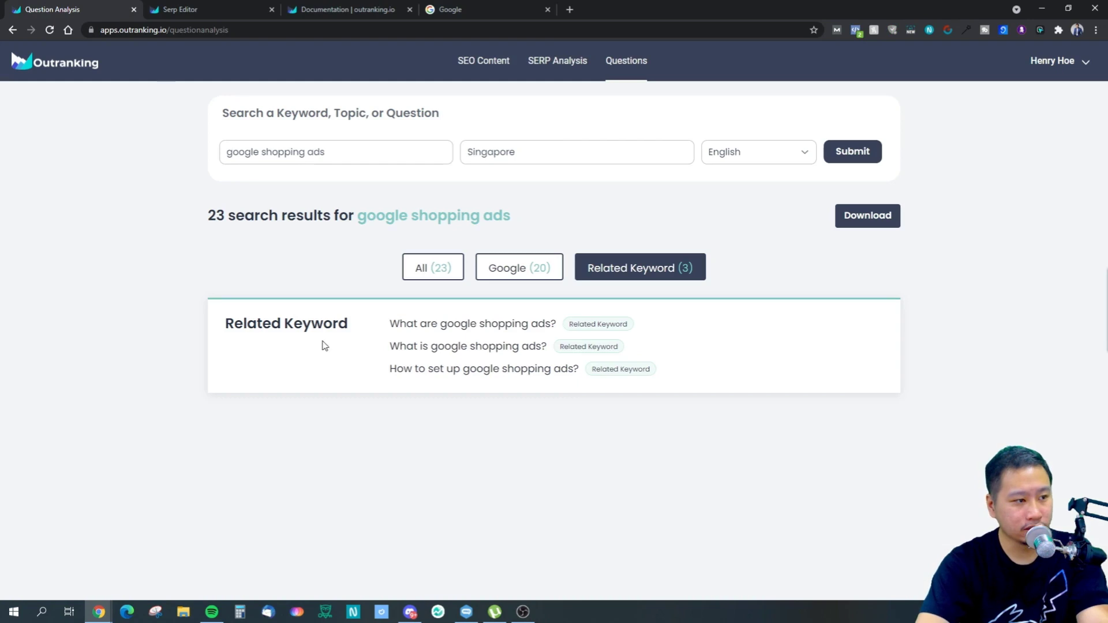
- Change the Google query to "how to set up google shopping" and search the suggested "how to set up google shopping ads"
left_click(456, 9)
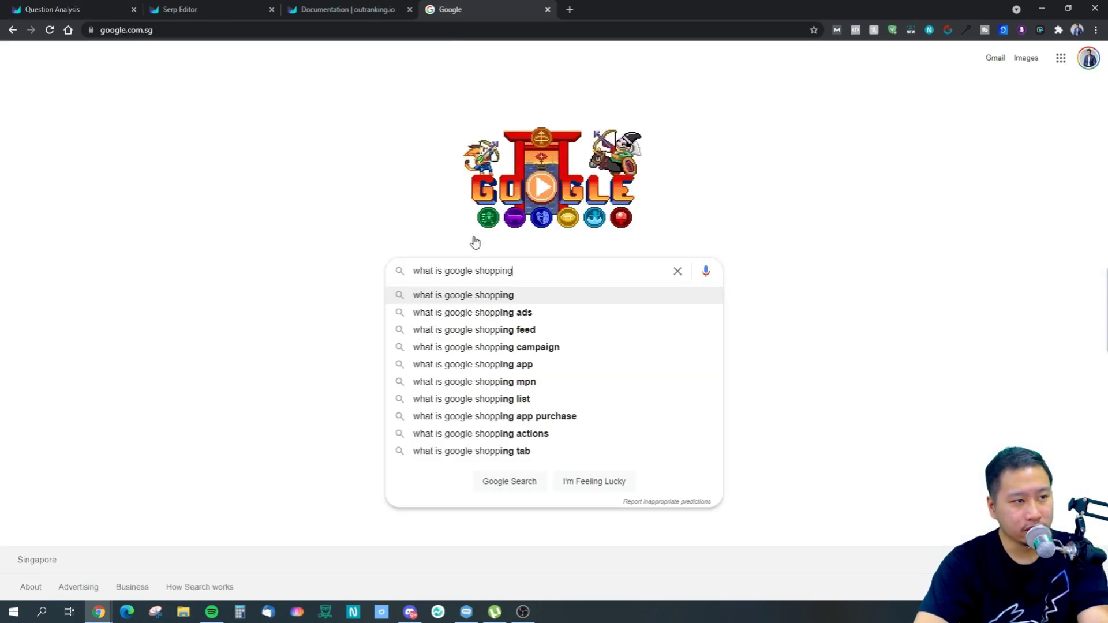
left_click_drag(447, 273, 352, 248)
type("how to se")
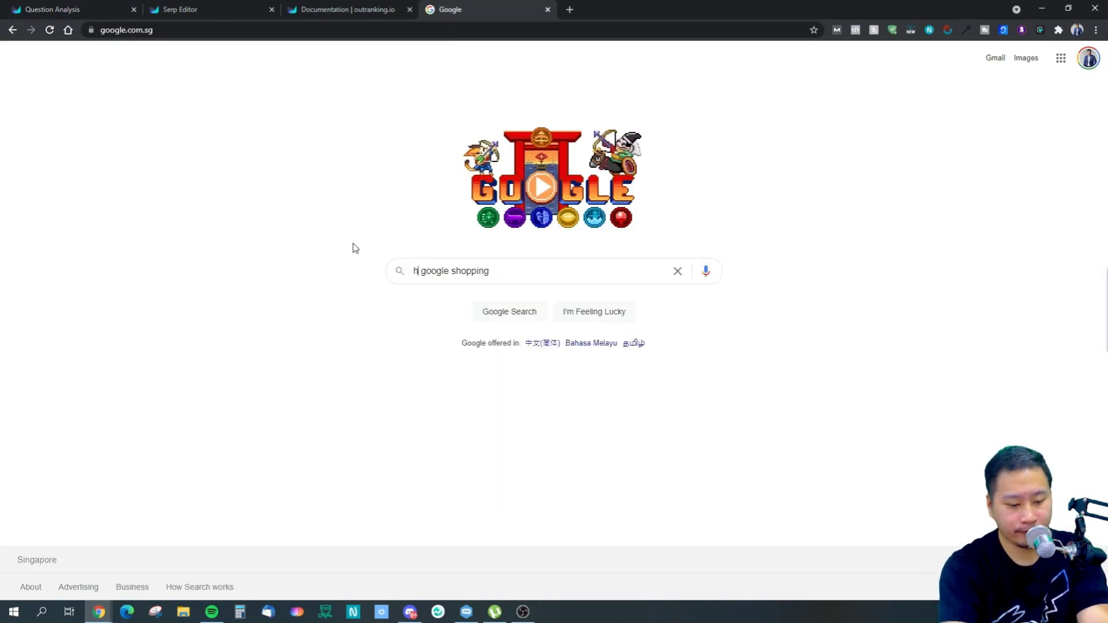
type("t up")
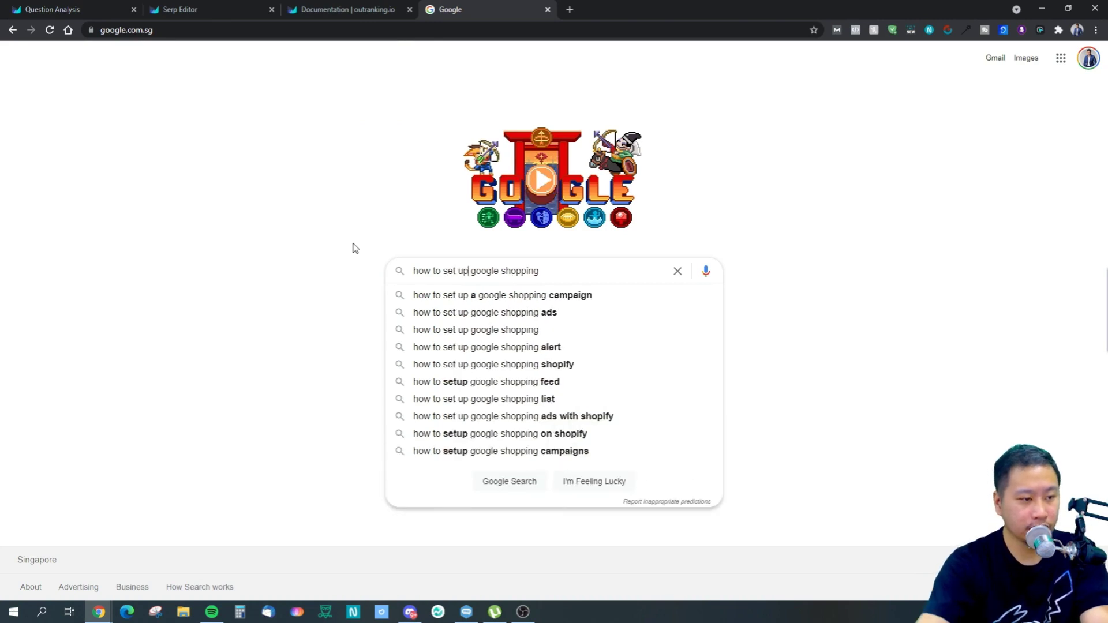
left_click(489, 316)
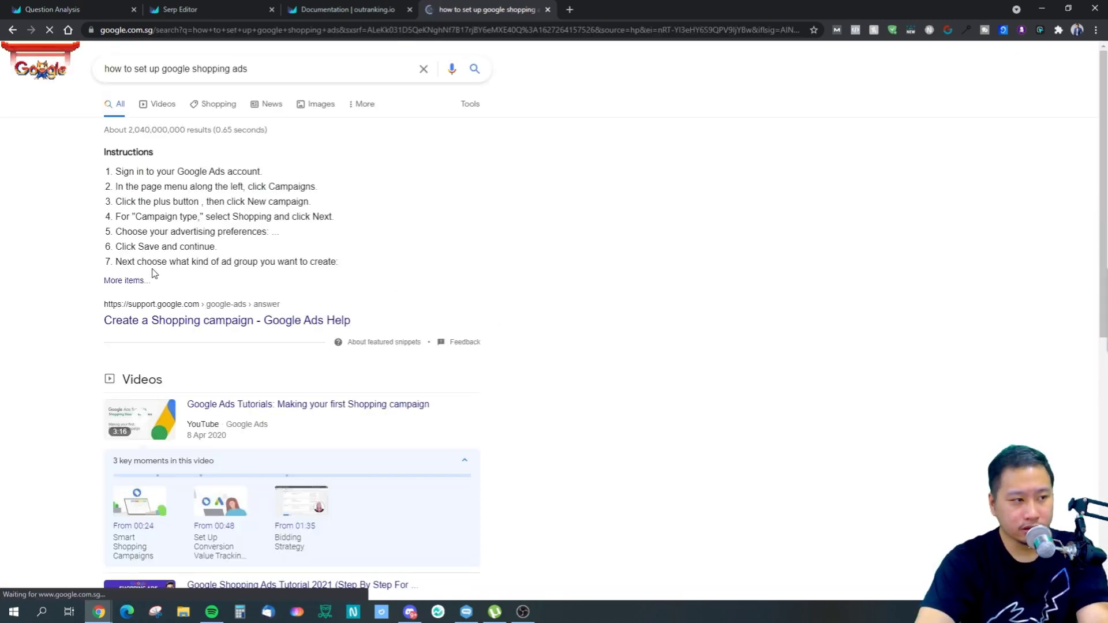
left_click_drag(209, 217, 213, 202)
- Search Google for "what is google shopping ads"
left_click(173, 70)
key("ctrl+a")
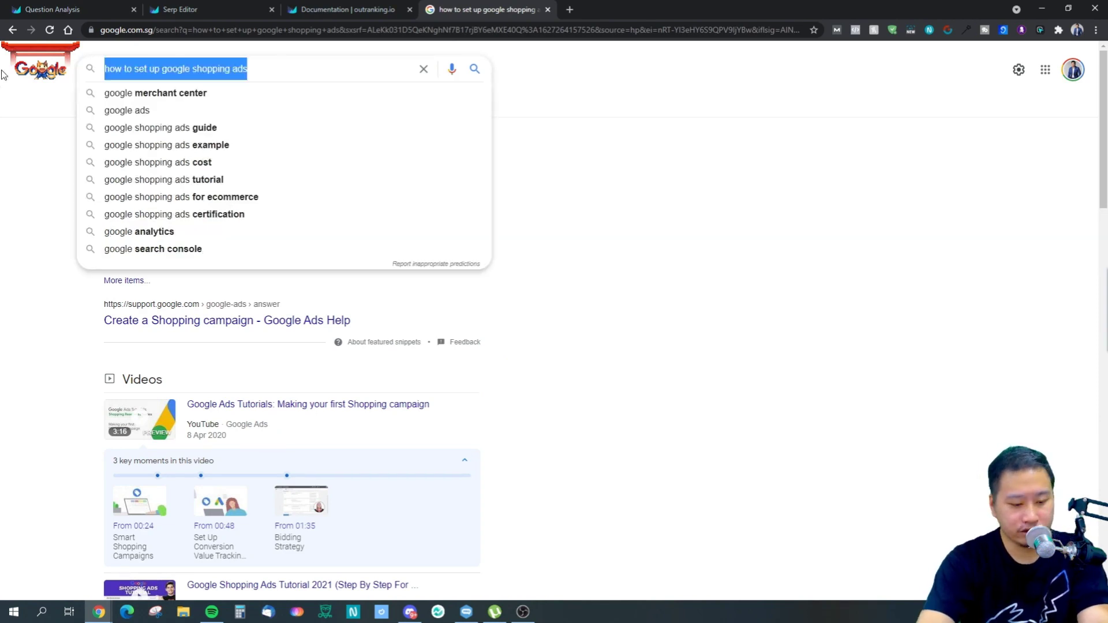
type("what is google shopping ads")
key("Return")
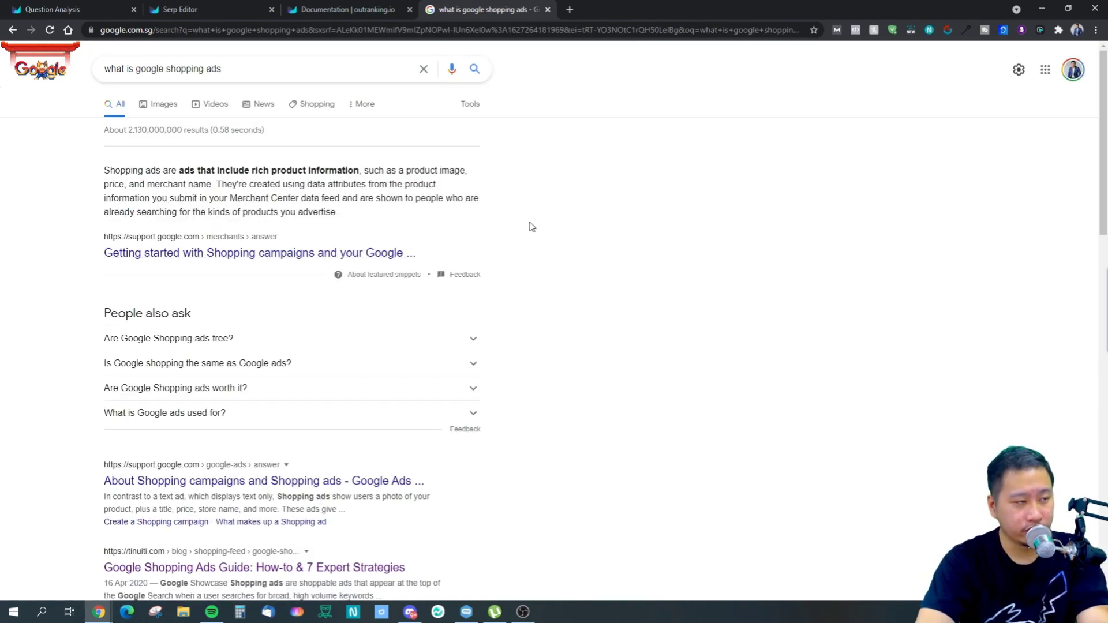
- Return to Outranking's question analysis and review all questions, covering both the Google and Related Keyword groups
left_click(46, 9)
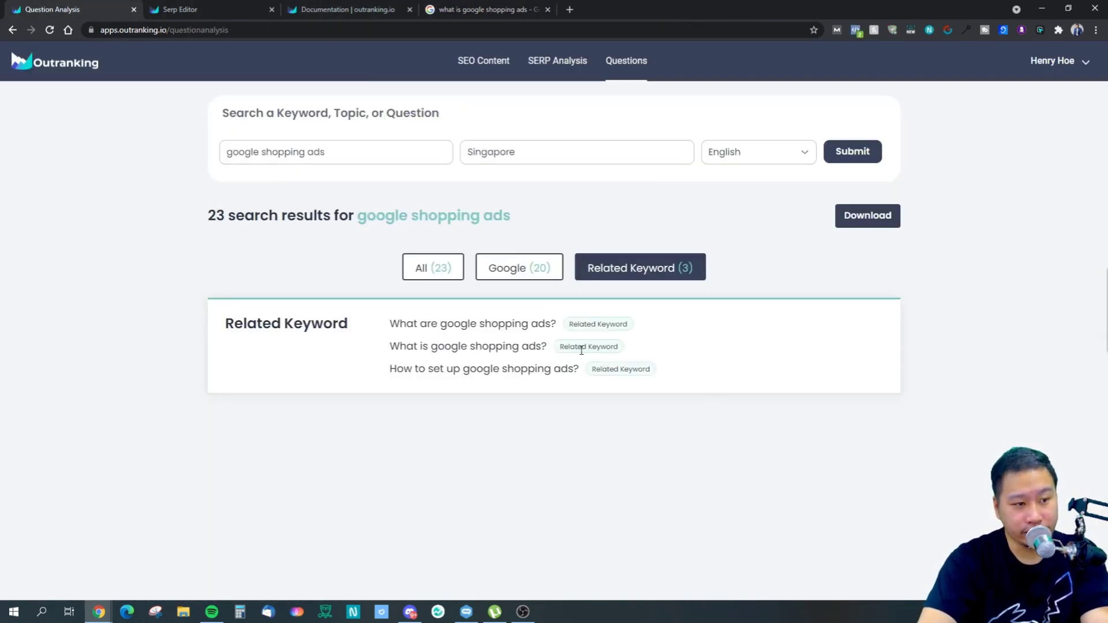
left_click(429, 267)
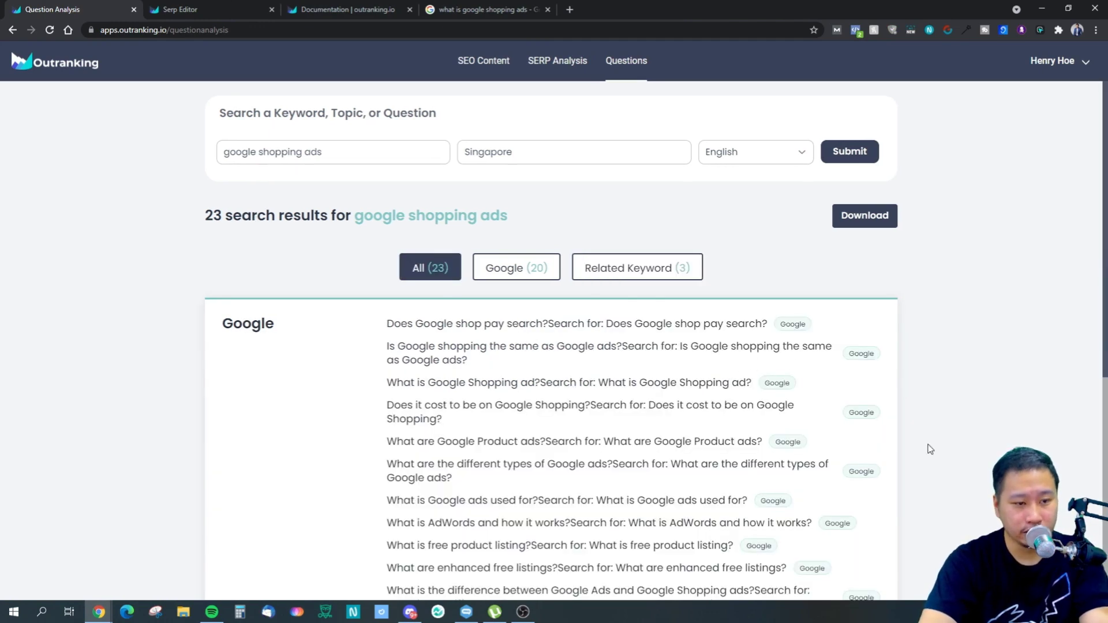
scroll(929, 445, "down", 6)
scroll(478, 386, "up", 7)
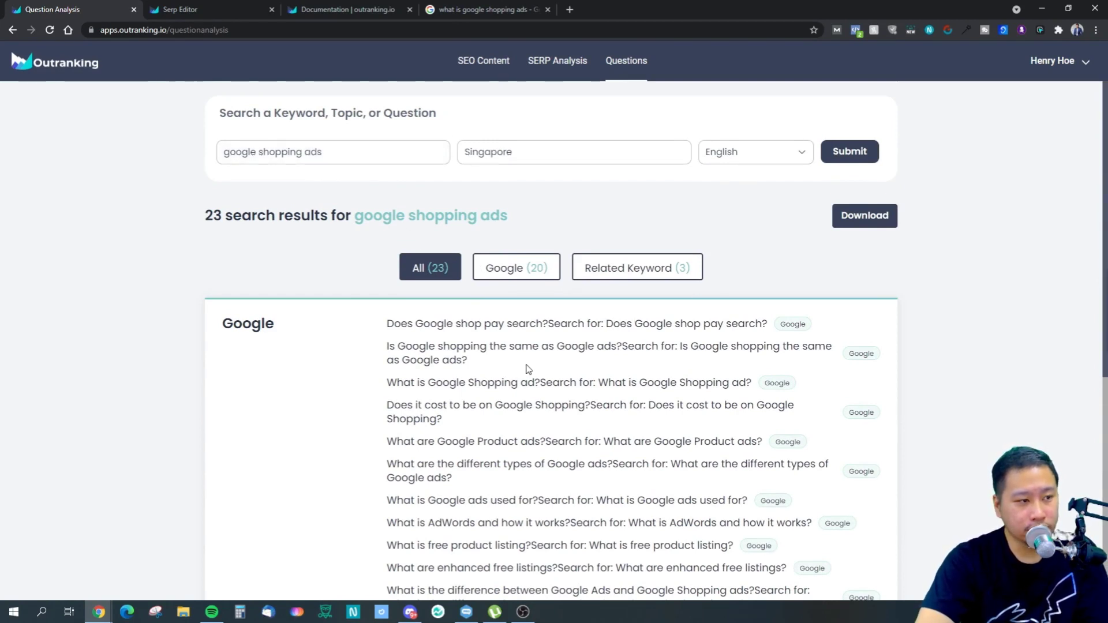
scroll(548, 392, "down", 7)
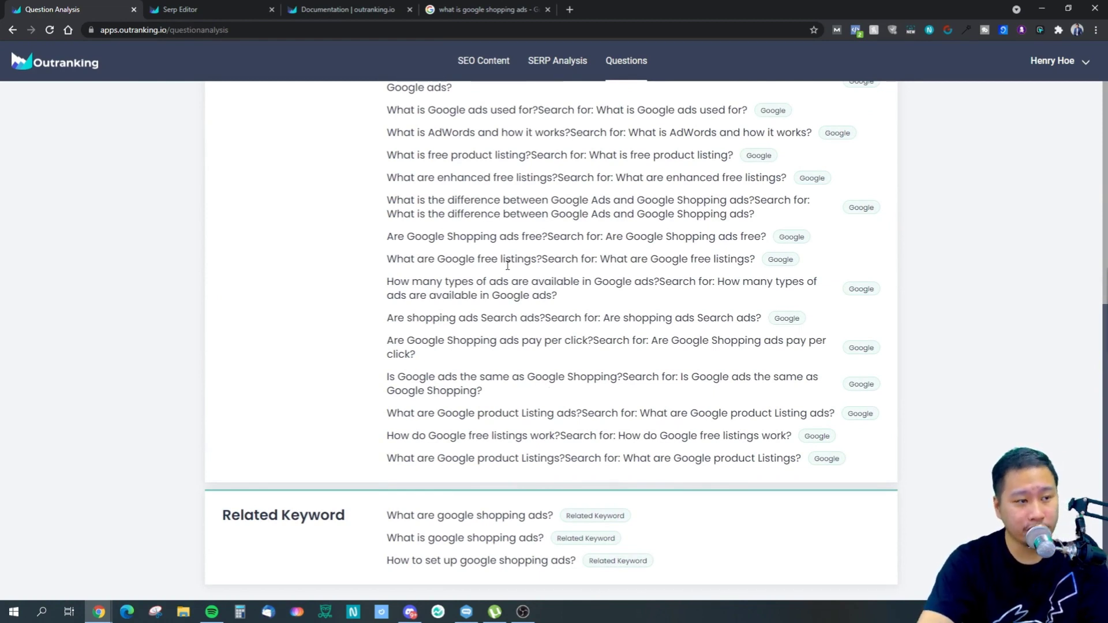
scroll(511, 265, "up", 5)
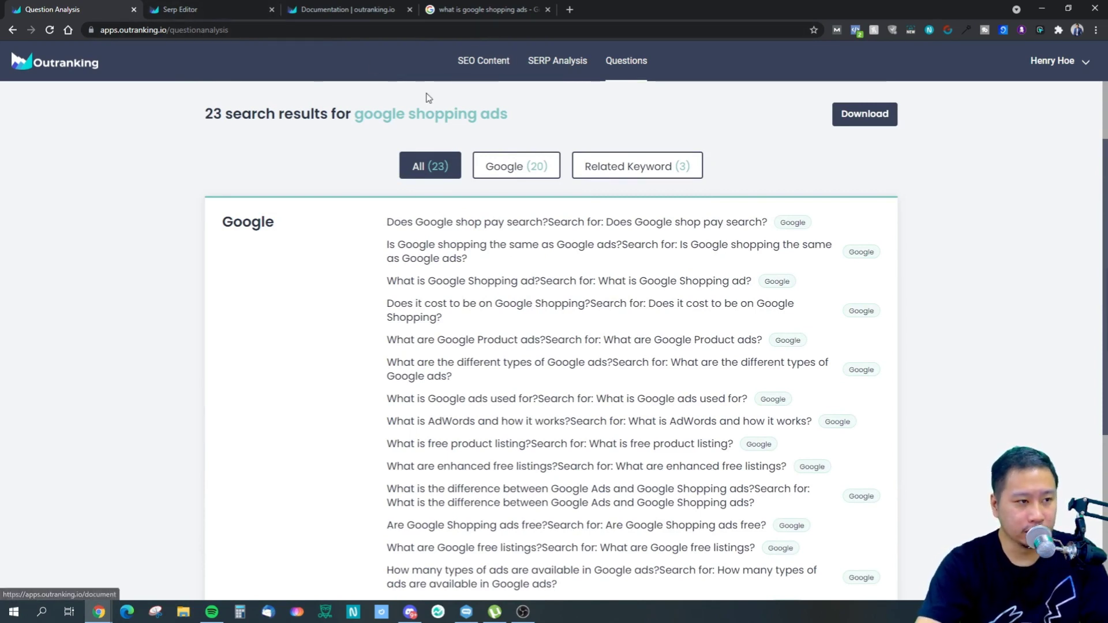
scroll(606, 378, "down", 5)
scroll(598, 363, "up", 7)
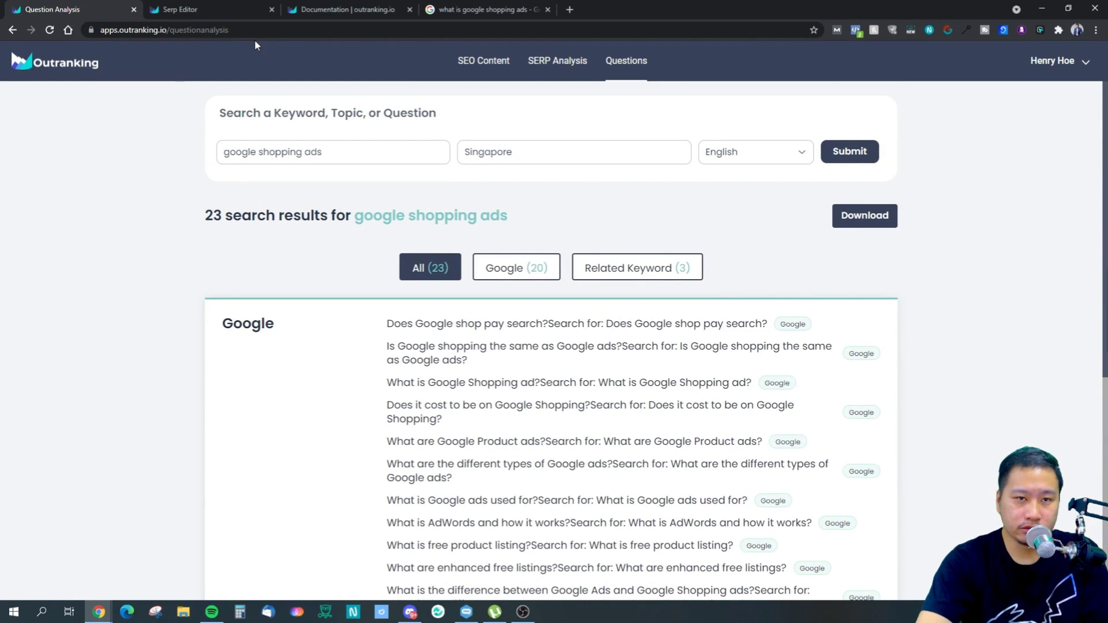
- Switch to the SEO content document and remove the trailing space after the URL in the DOC_URL line
left_click(199, 8)
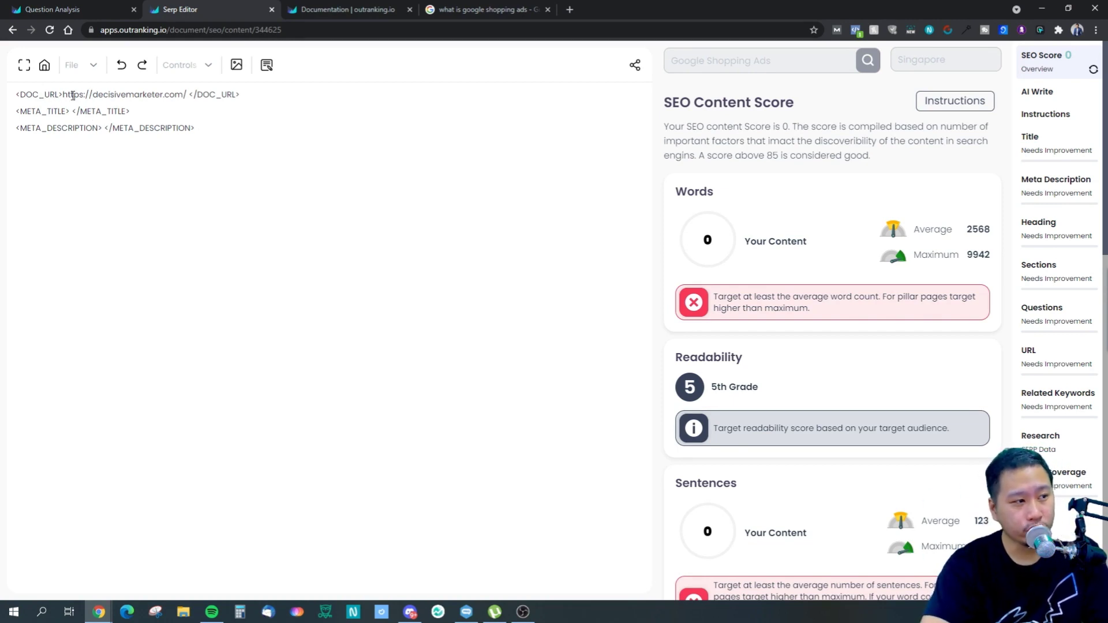
key("BackSpace")
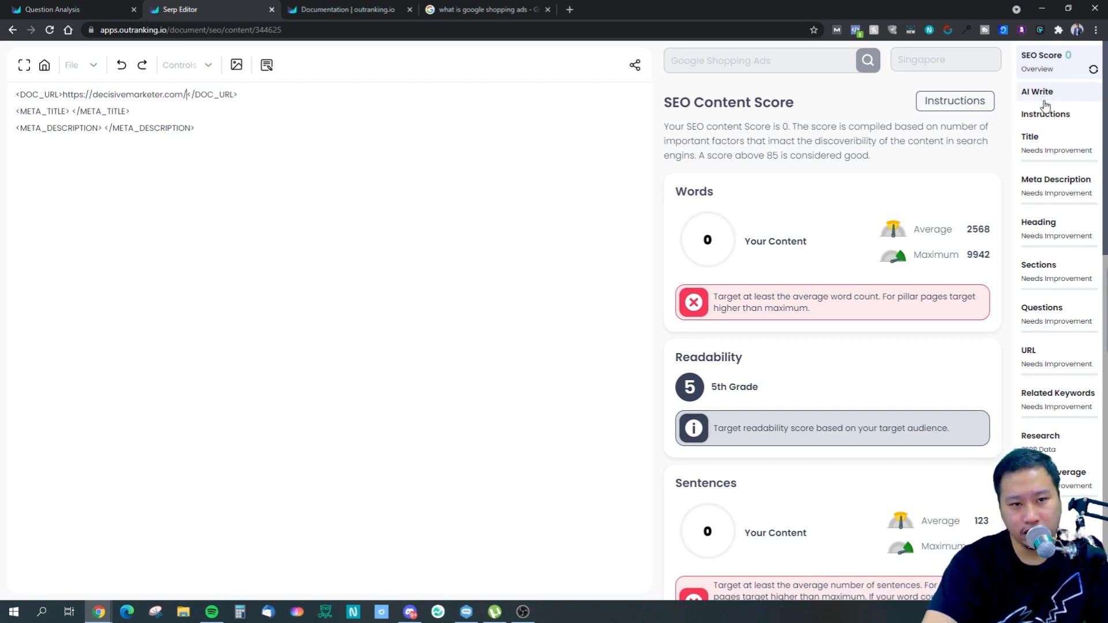
- Use the SERP title "The Ultimate Guide to Shopping Ads on Google in 2020" as the document's meta title and refresh the SEO score
left_click(1048, 150)
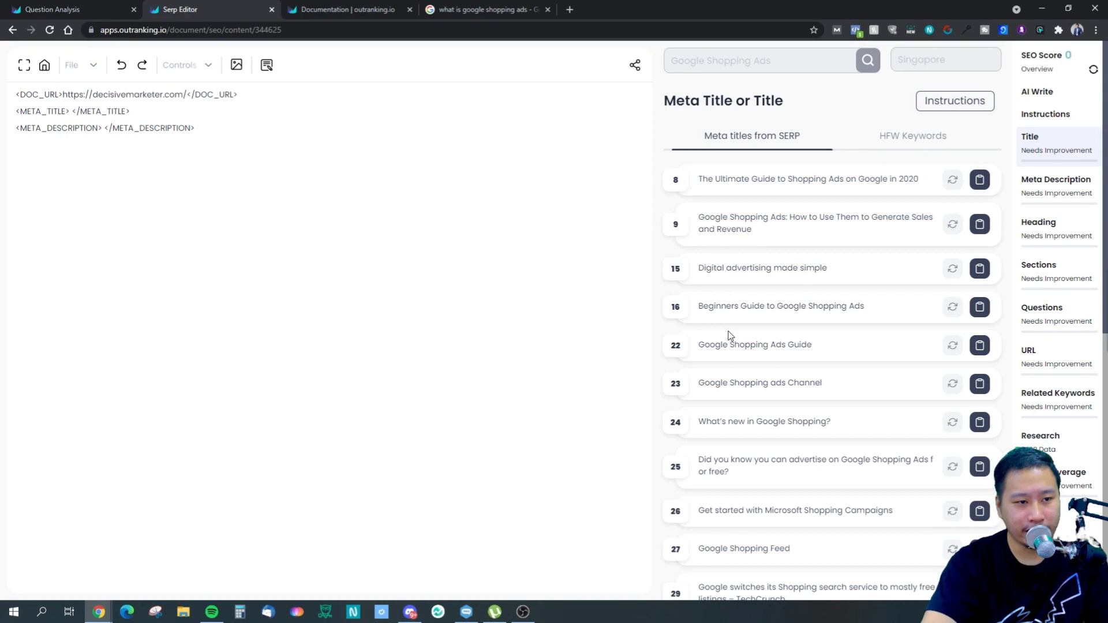
left_click_drag(920, 179, 706, 179)
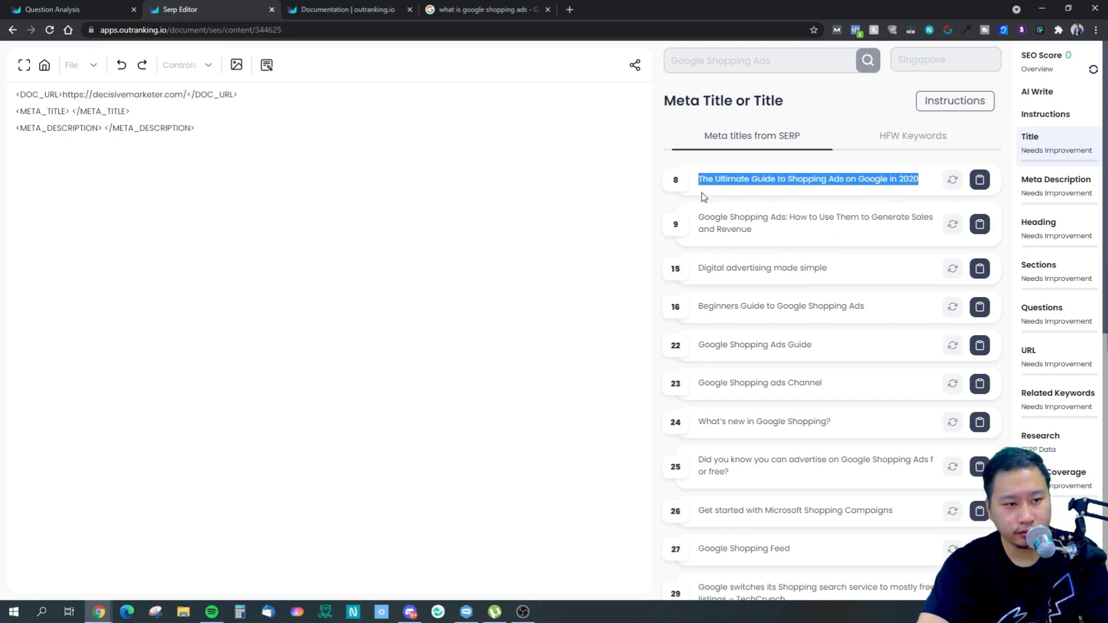
left_click(72, 115)
key("BackSpace")
type("The Ultimate Guide to Shopping Ads on Google in 2020")
left_click(432, 138)
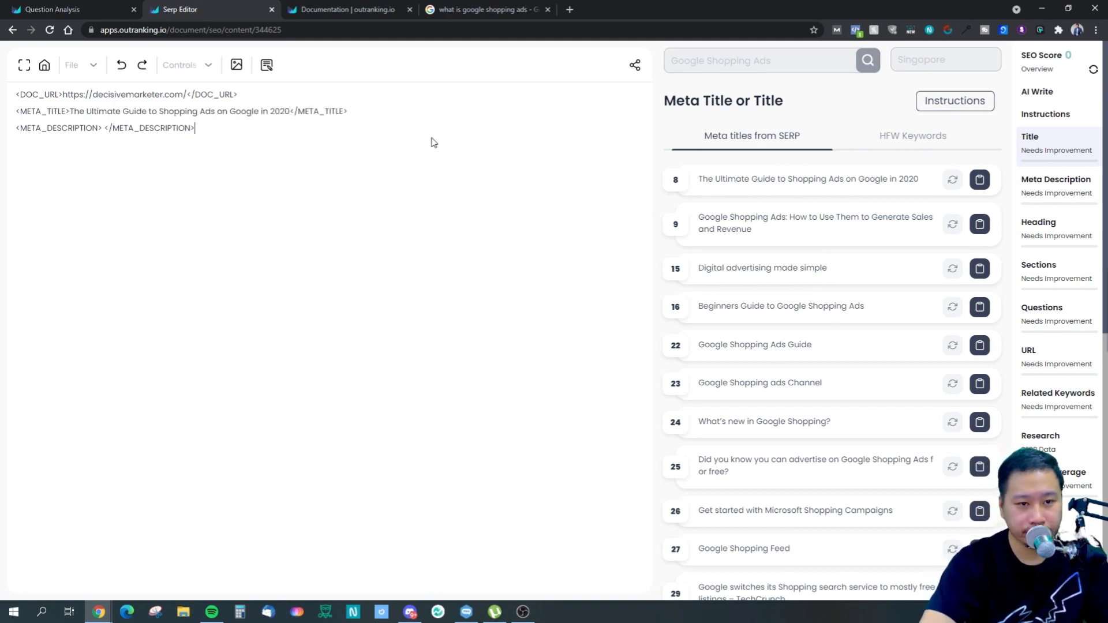
left_click(1094, 71)
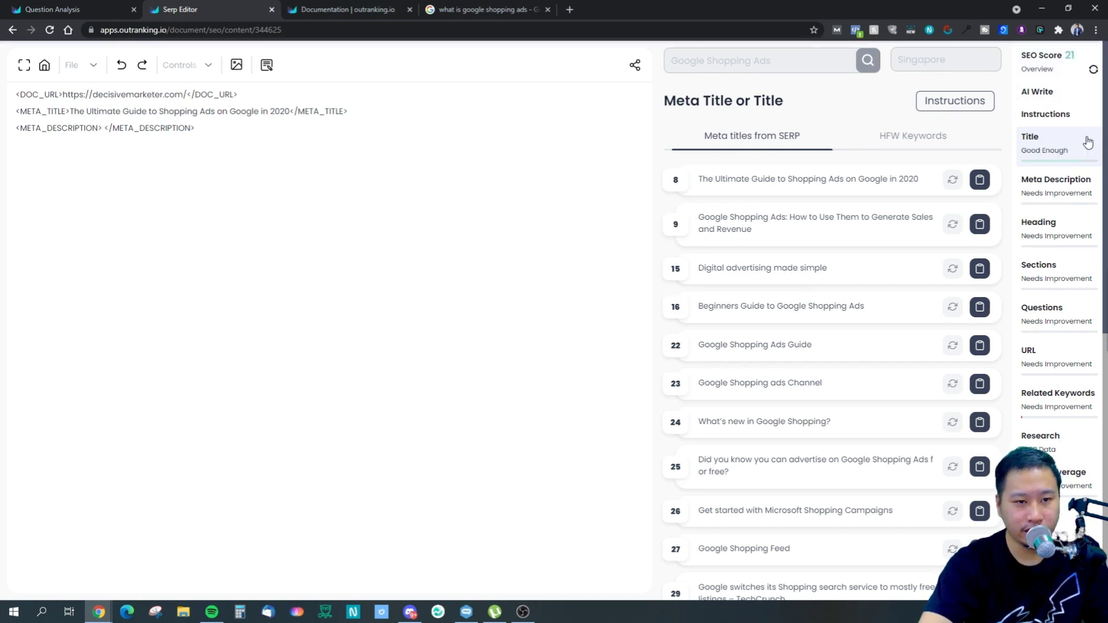
- Review the title's HFW keywords and the step-by-step instructions for optimizing the meta title for better reach
left_click(904, 145)
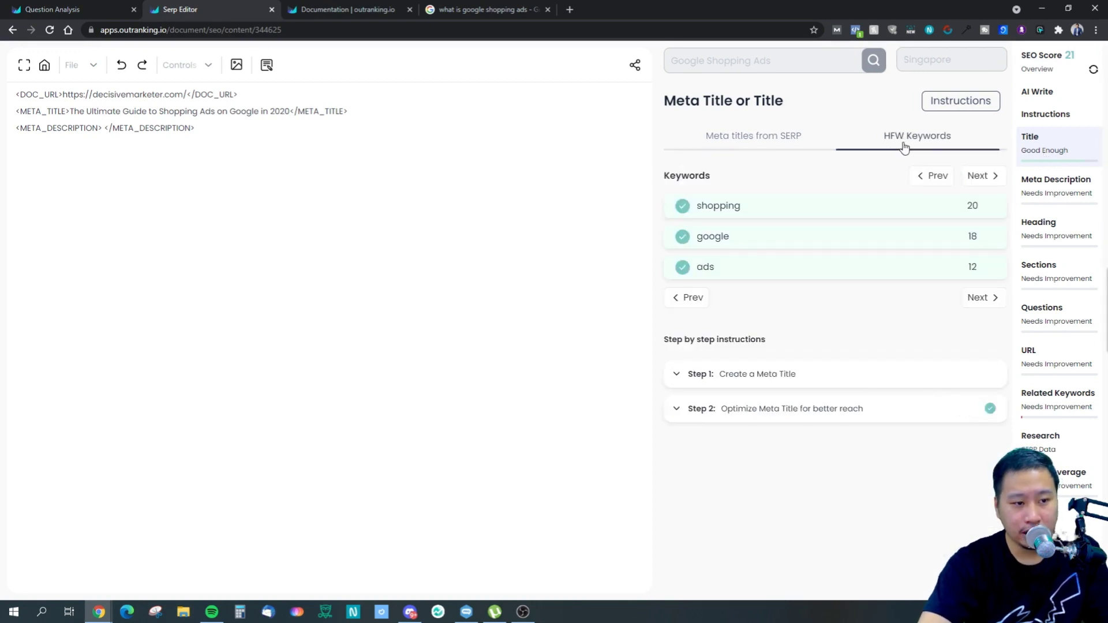
left_click(949, 105)
left_click(820, 162)
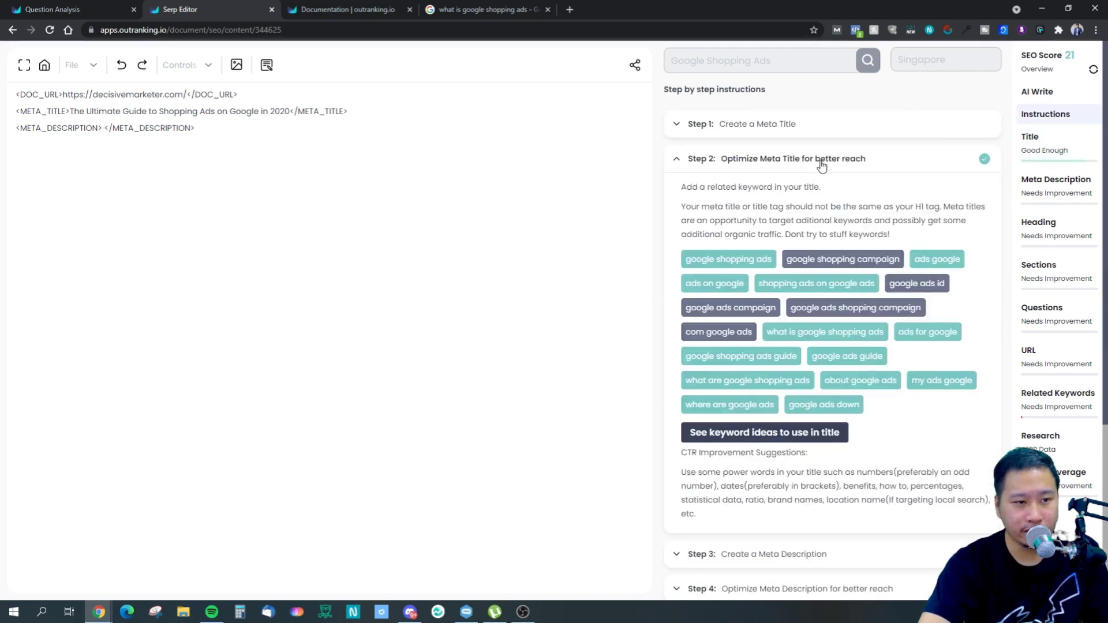
left_click(1041, 148)
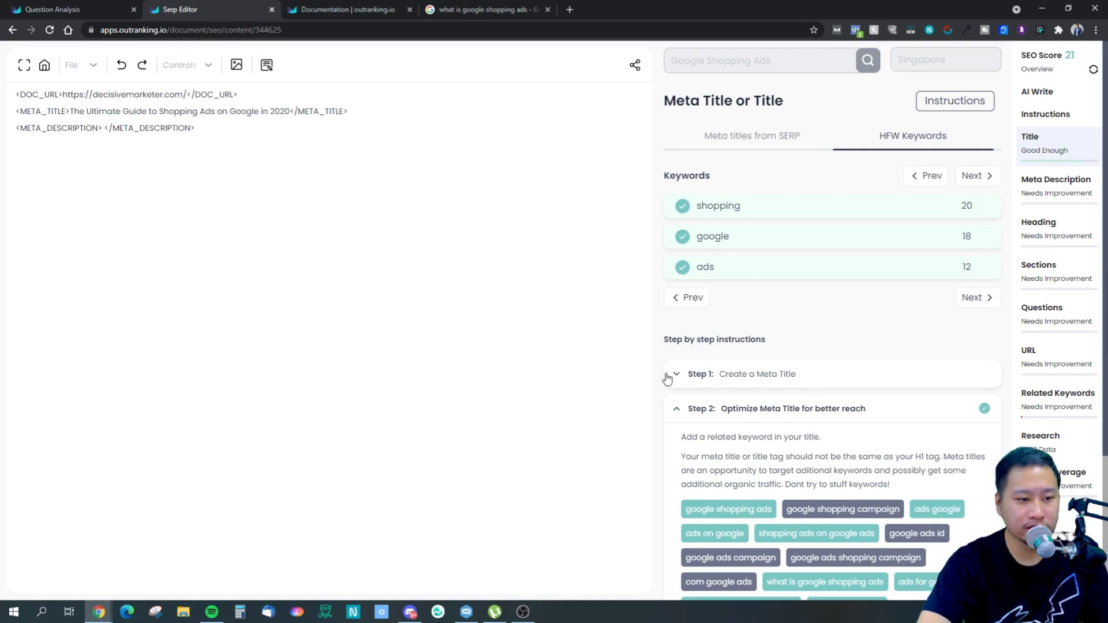
scroll(762, 381, "down", 3)
scroll(778, 375, "up", 3)
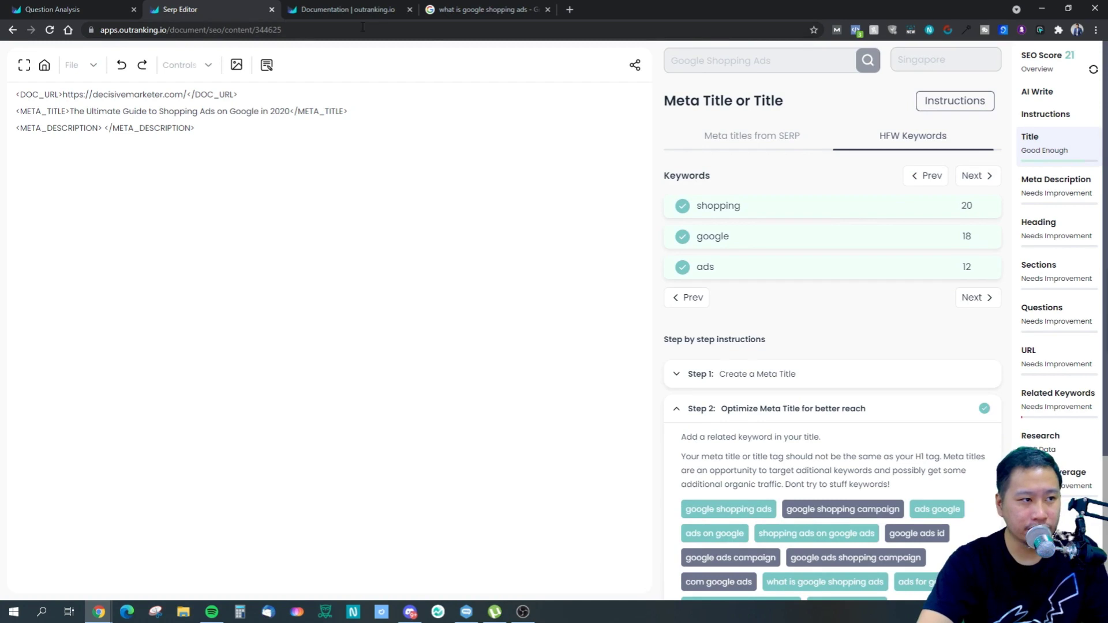
- Change the year in the document's meta title to 2021
left_click(268, 111)
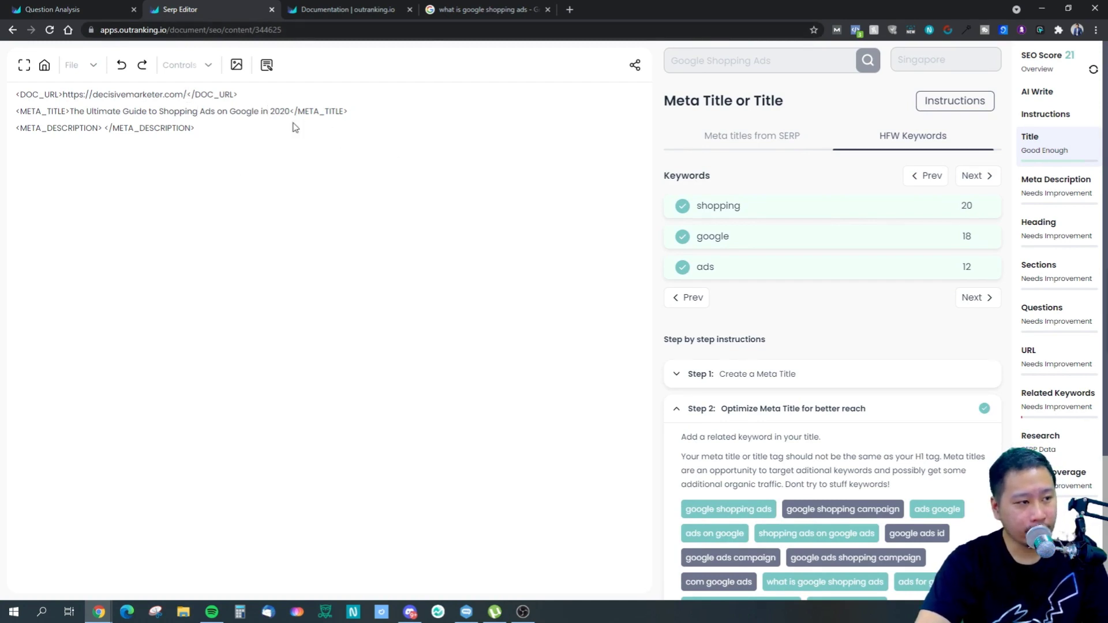
key("BackSpace")
type("1")
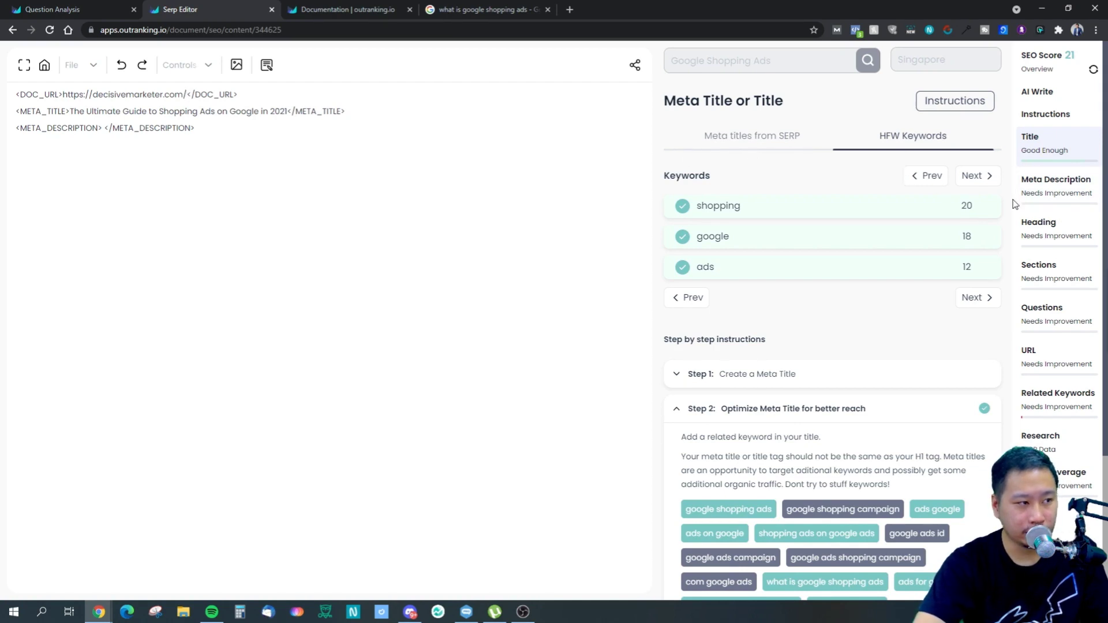
- Browse the SERP meta descriptions suggested for the document
left_click(1054, 200)
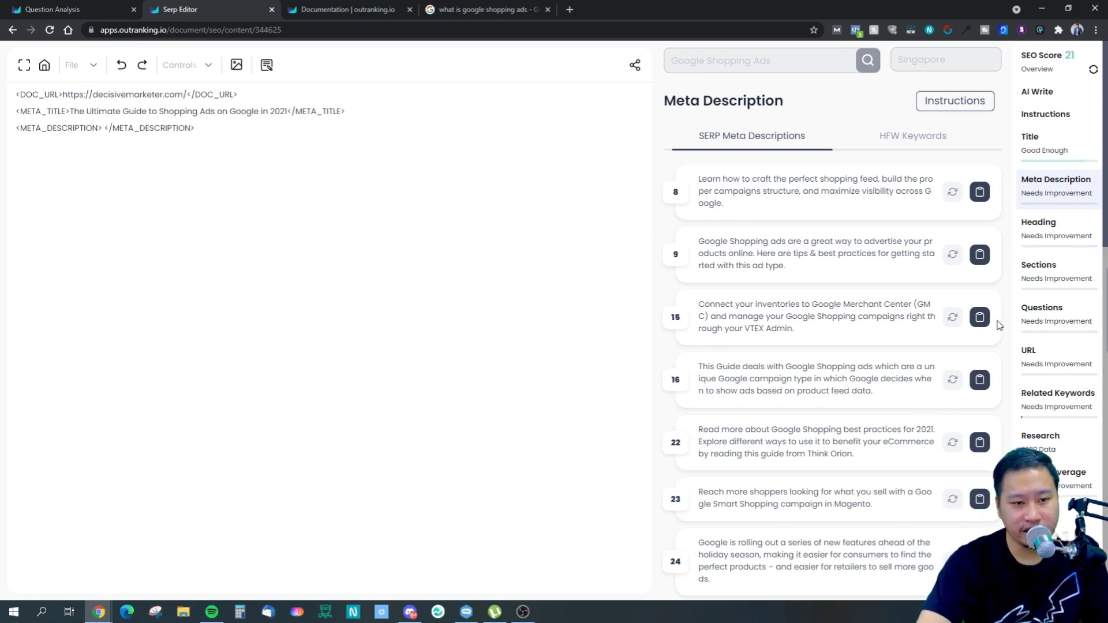
right_click(980, 329)
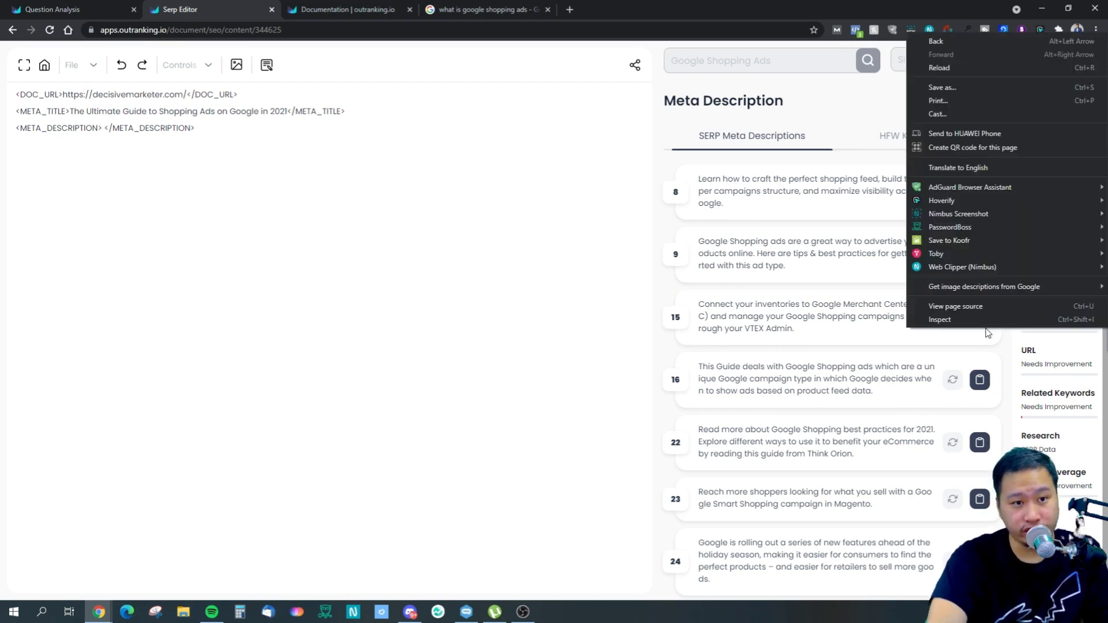
left_click(579, 333)
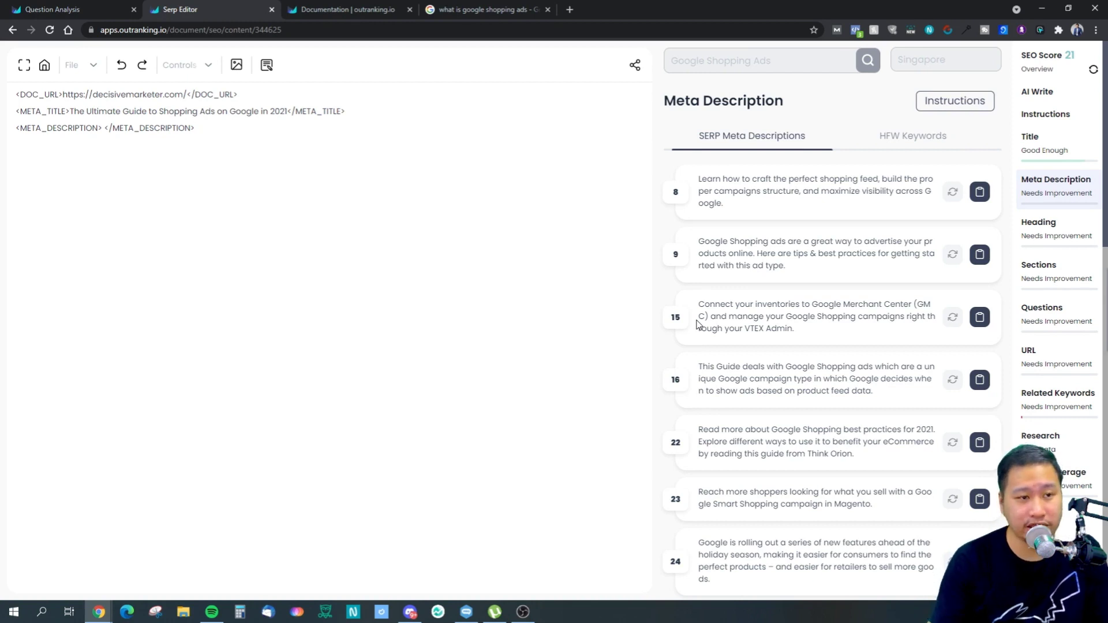
scroll(762, 414, "down", 3)
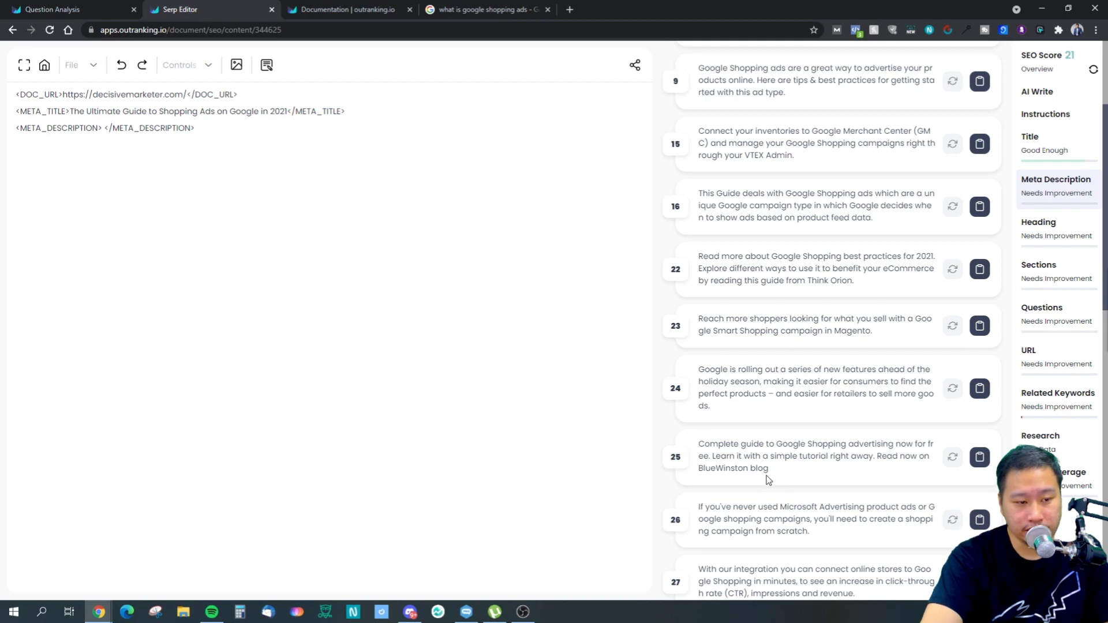
scroll(777, 470, "down", 2)
scroll(784, 462, "up", 5)
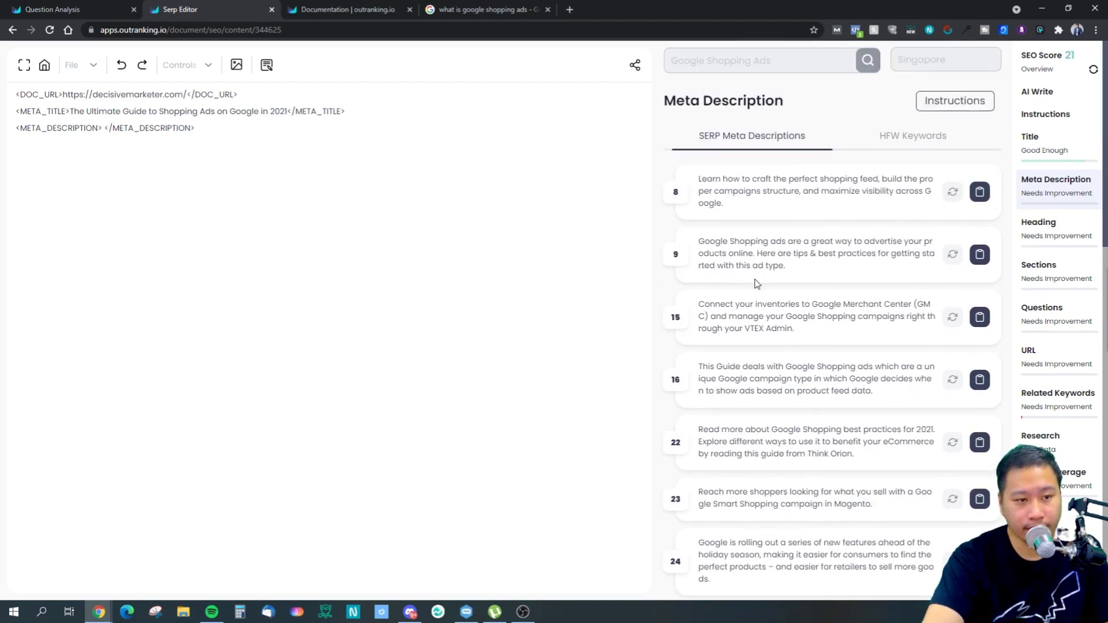
- Copy the rank 9 SERP description, starting "Google Shopping ads are a great way to advertise", into the META_DESCRIPTION line as plain text
left_click_drag(821, 270, 700, 242)
key("ctrl+c")
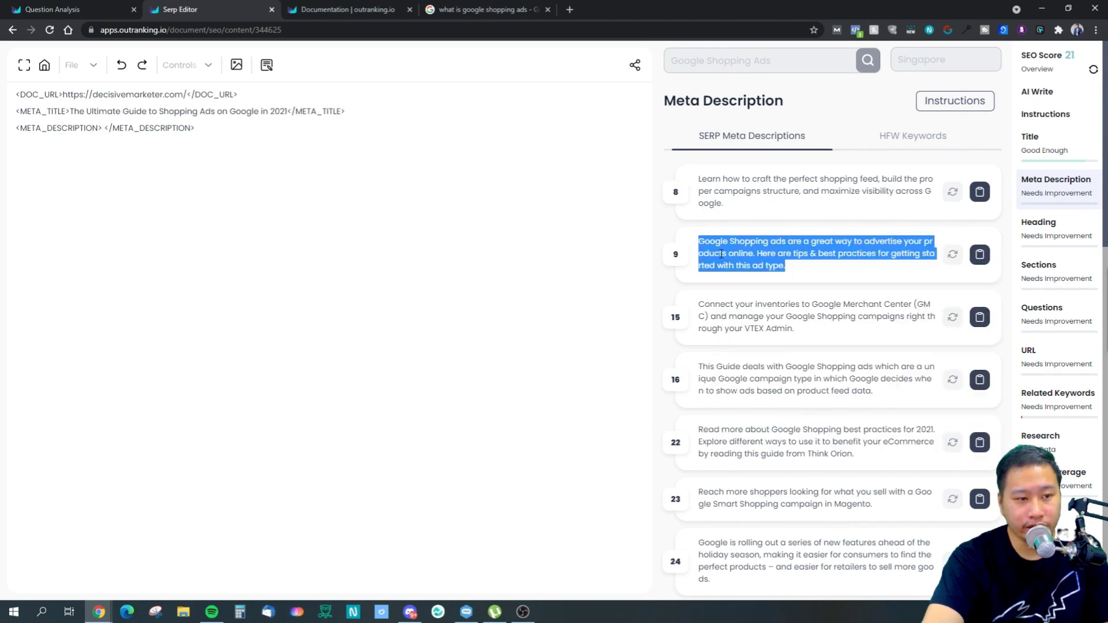
left_click(107, 128)
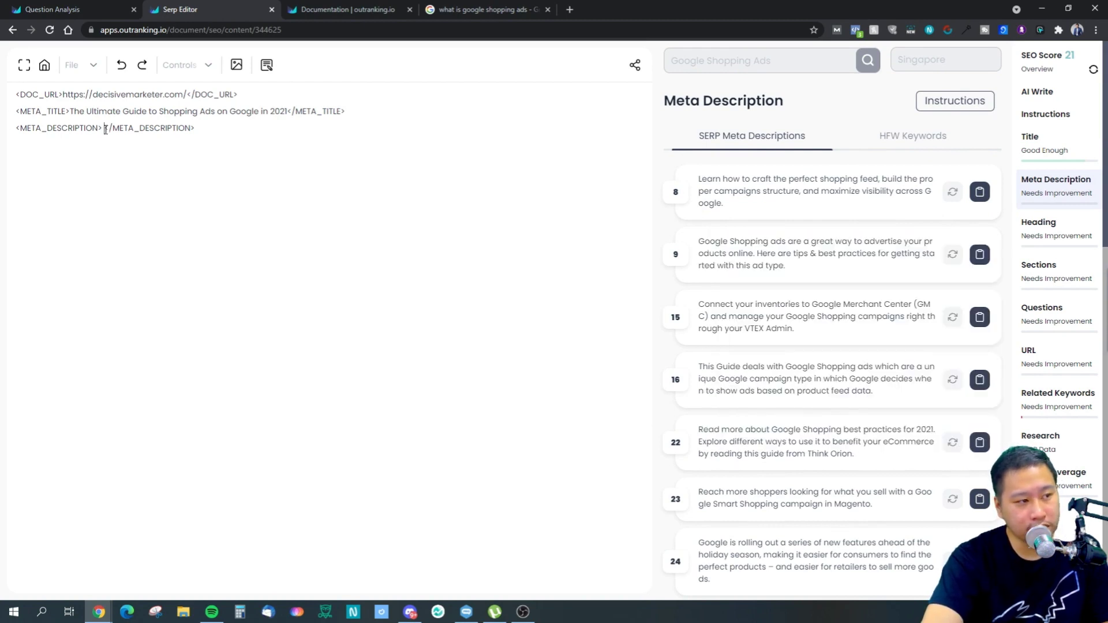
right_click(103, 130)
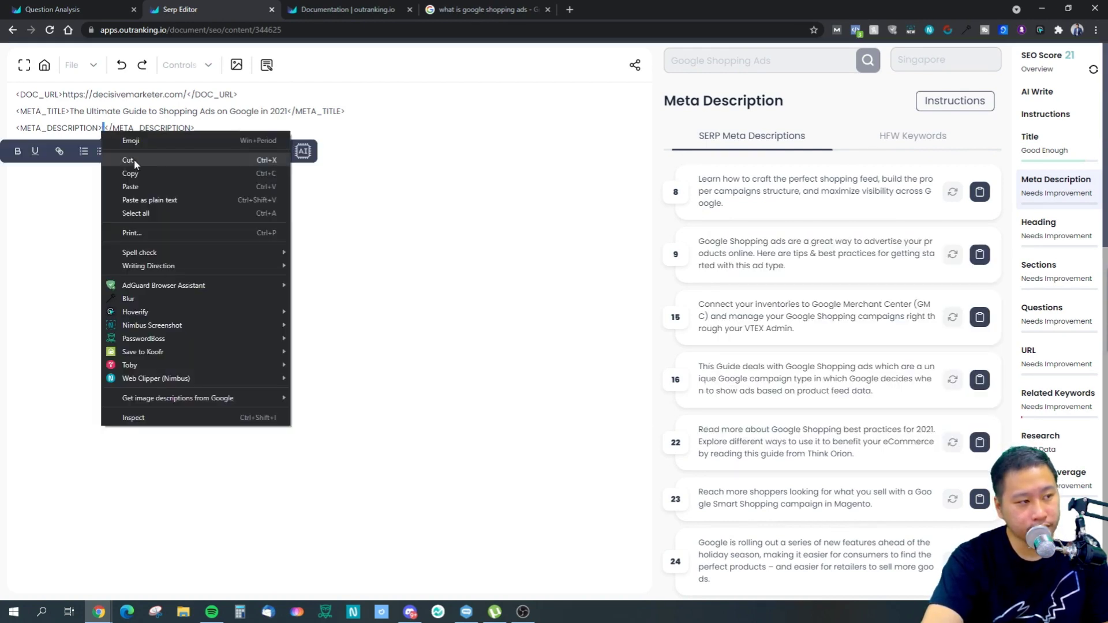
left_click(148, 200)
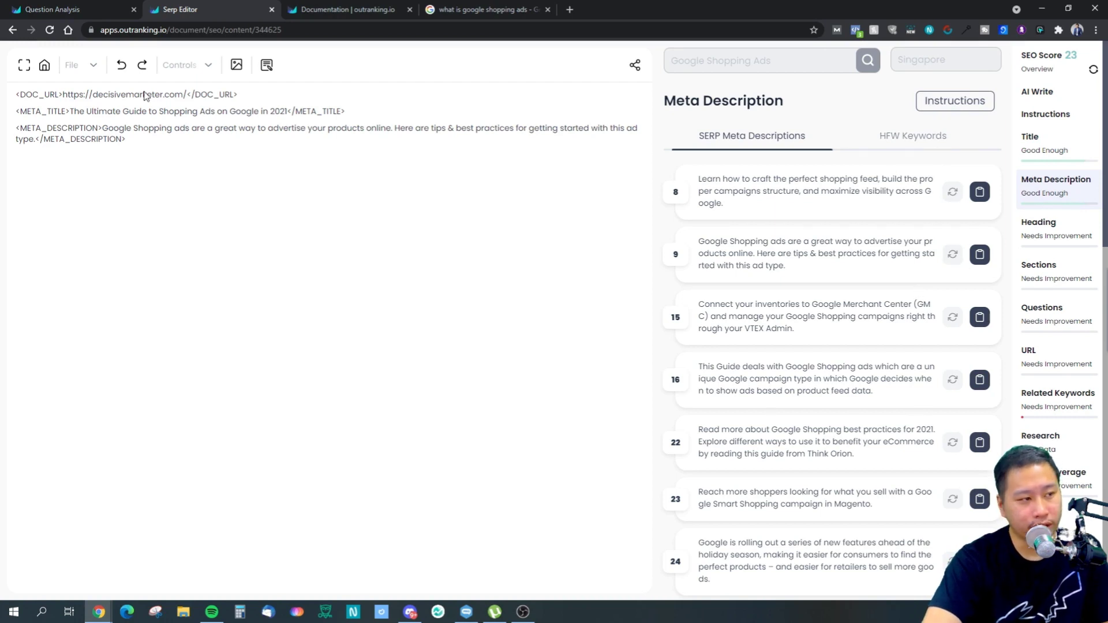
- Review the high-frequency URL keywords and the Step 11 instructions for creating a URL
left_click(1034, 355)
left_click(725, 224)
left_click(725, 220)
left_click(700, 215)
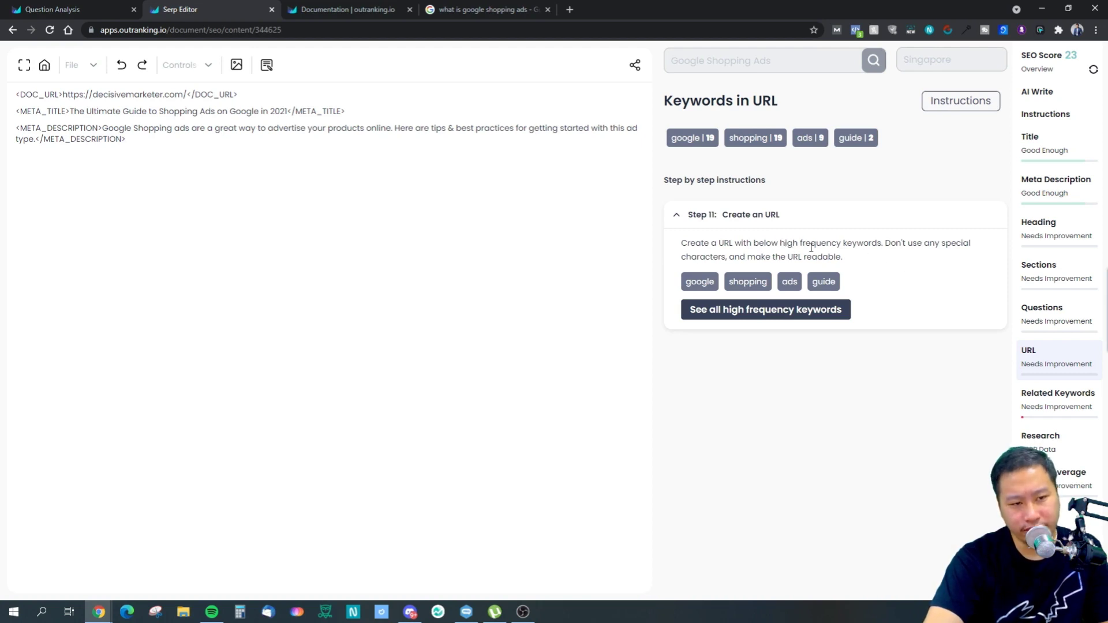
left_click_drag(782, 245, 881, 255)
left_click(893, 237)
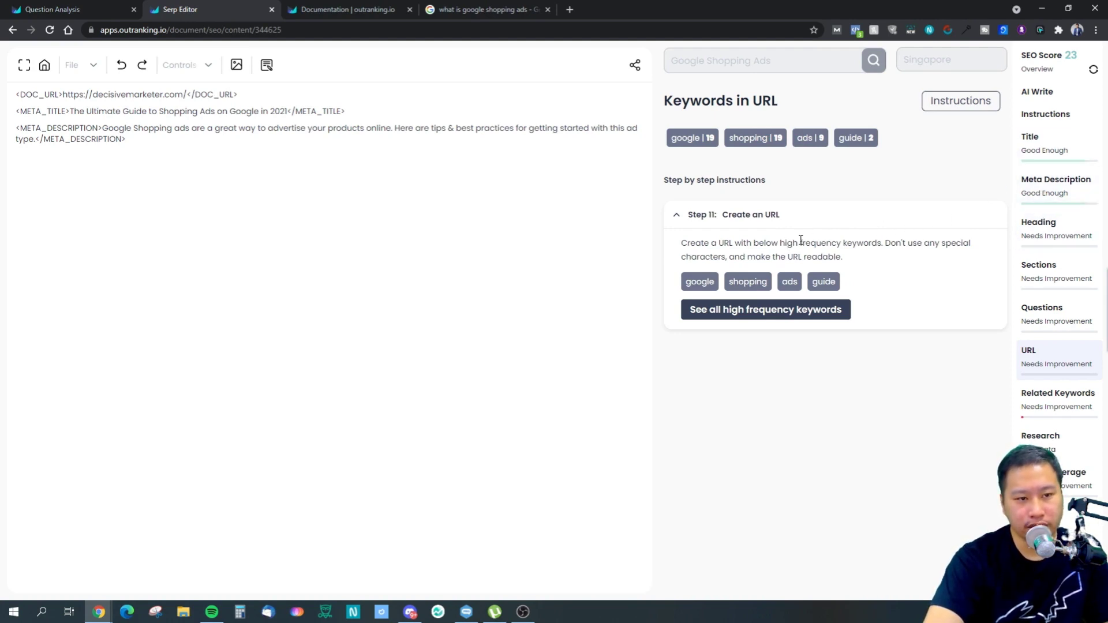
left_click_drag(780, 245, 868, 254)
left_click(798, 247)
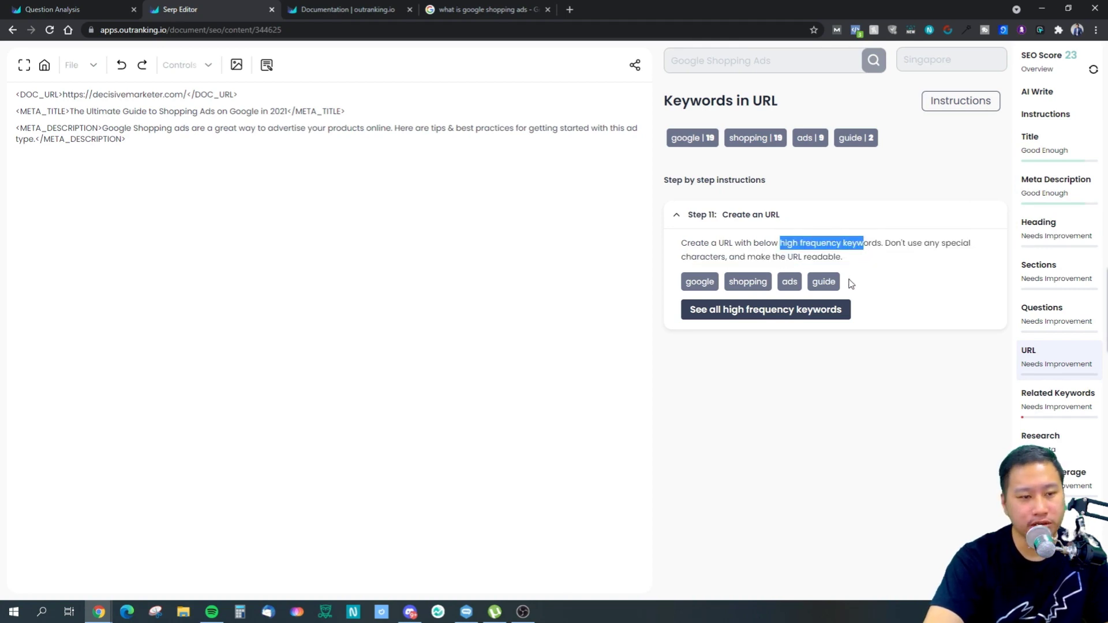
left_click(576, 217)
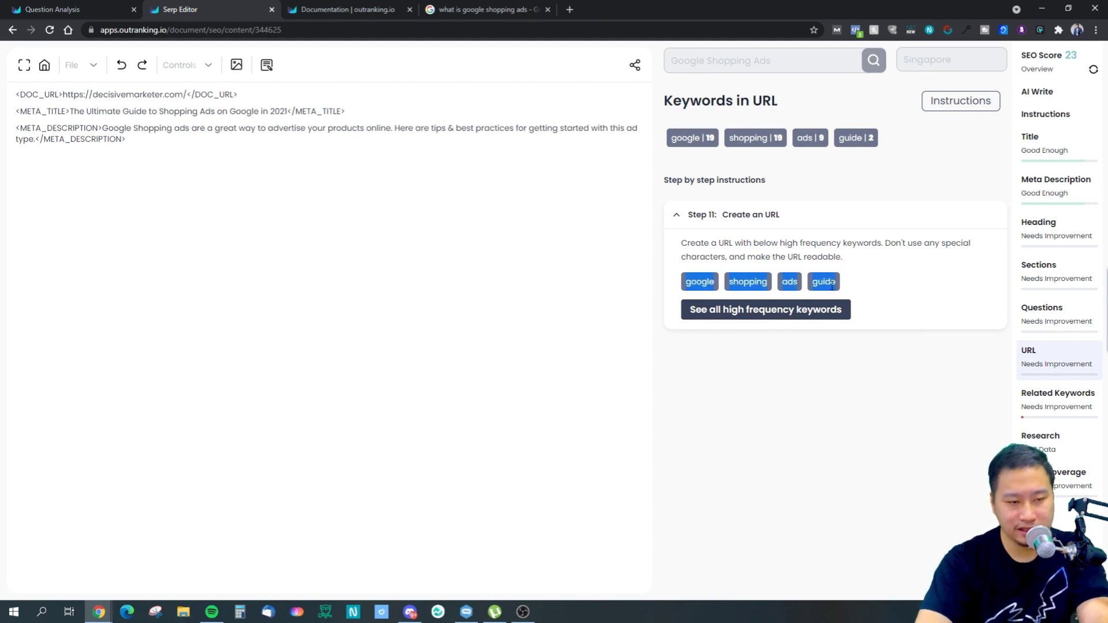
- Append the slug "ultimate-guide-google-shopping-ads" to the domain in the DOC_URL line and refresh the SEO score
left_click(188, 95)
type("ultimate-guide-")
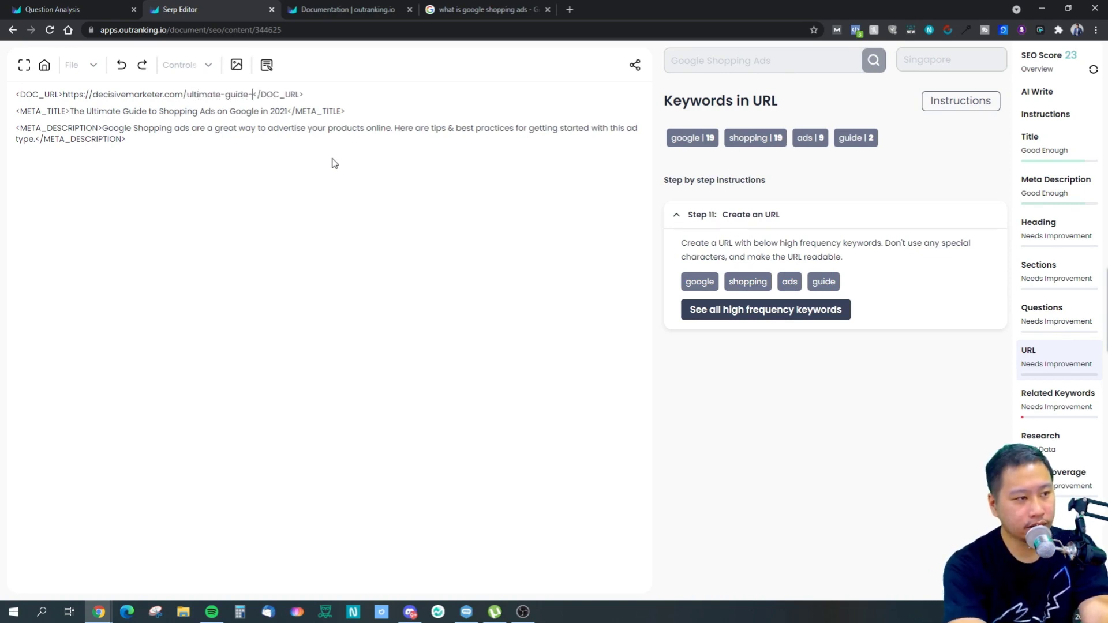
type("google-0")
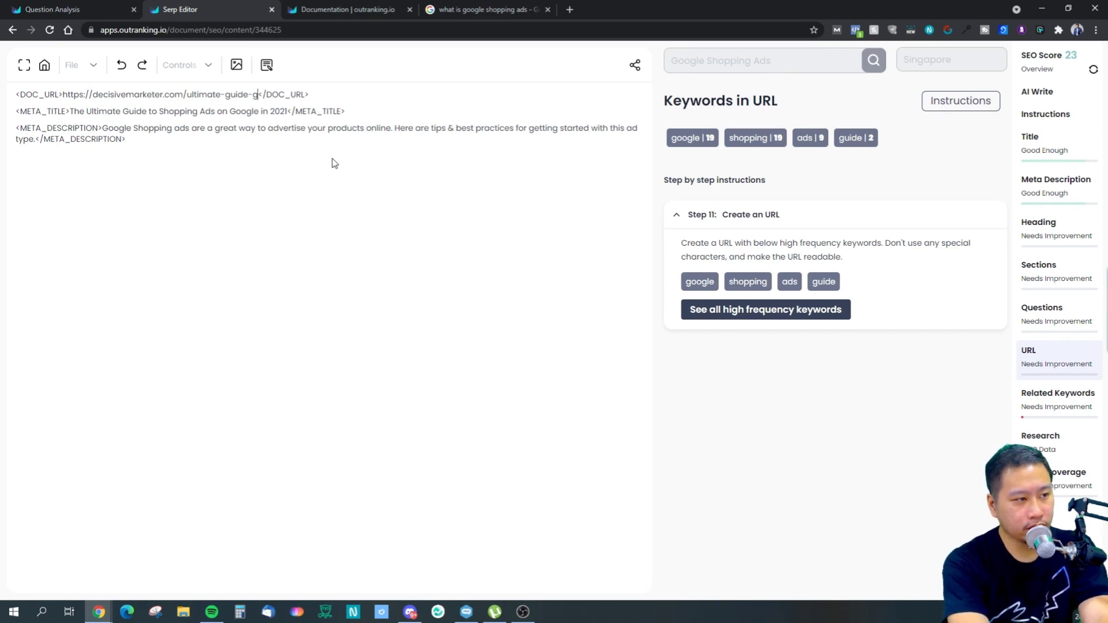
key("BackSpace")
type("shopping")
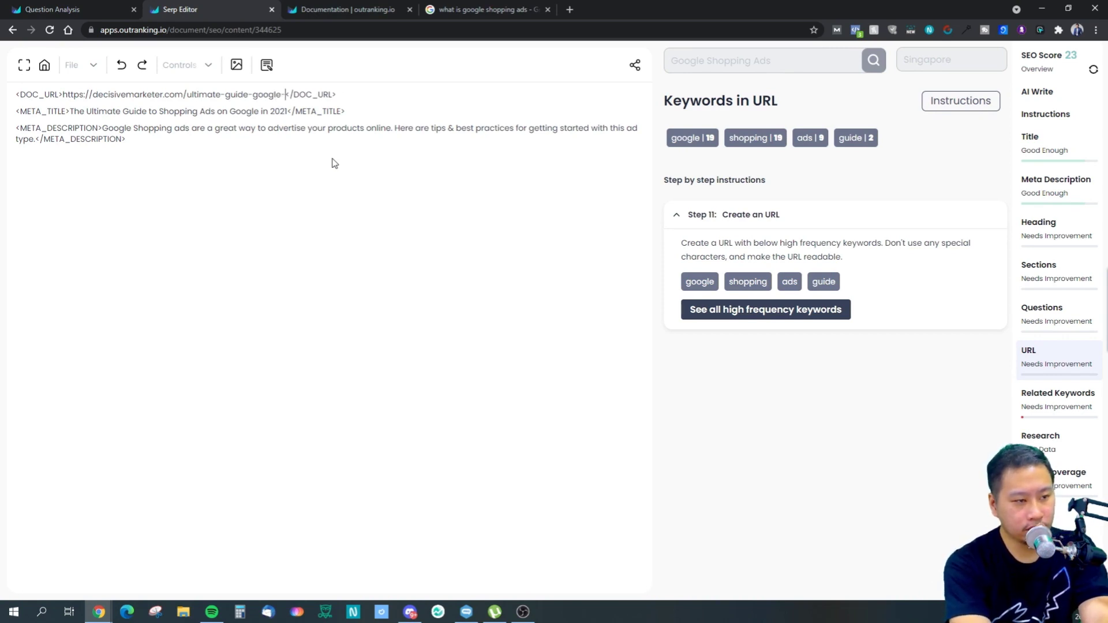
type("0")
key("BackSpace")
type("-ads")
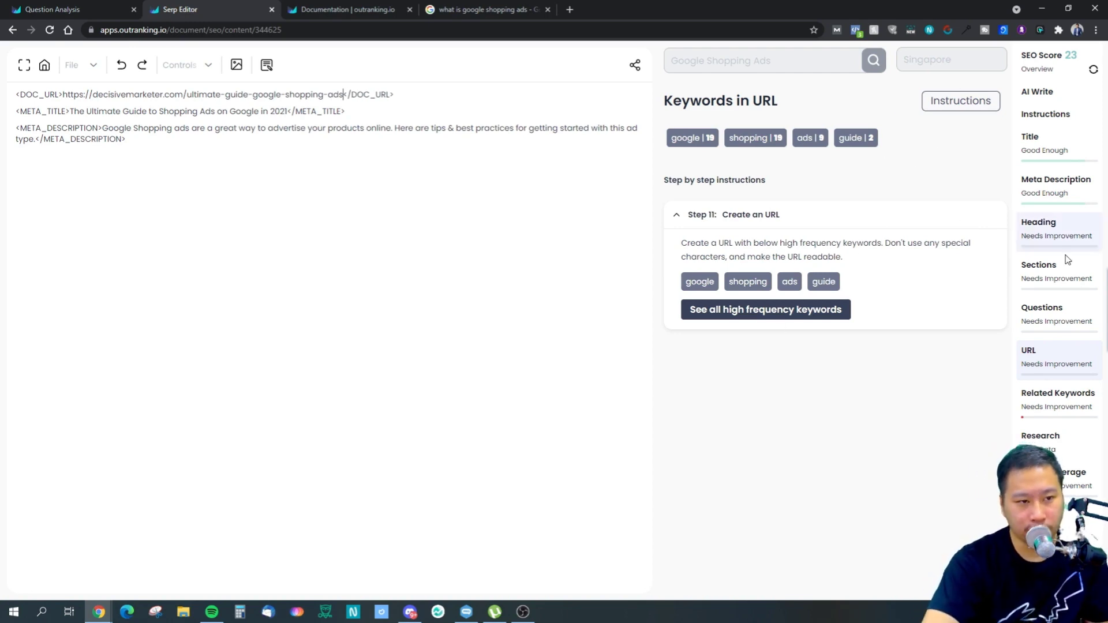
left_click(1093, 71)
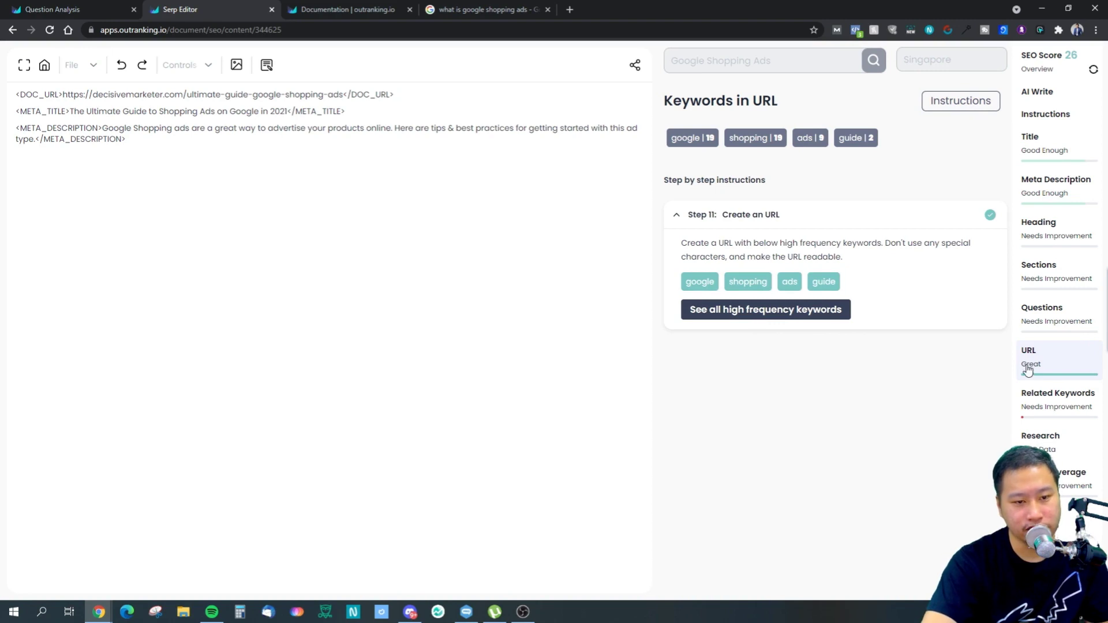
- Review the meta description's HFW keywords, checking which ones such as "campaigns" and "campaign" are not yet used
left_click(1091, 196)
left_click(915, 142)
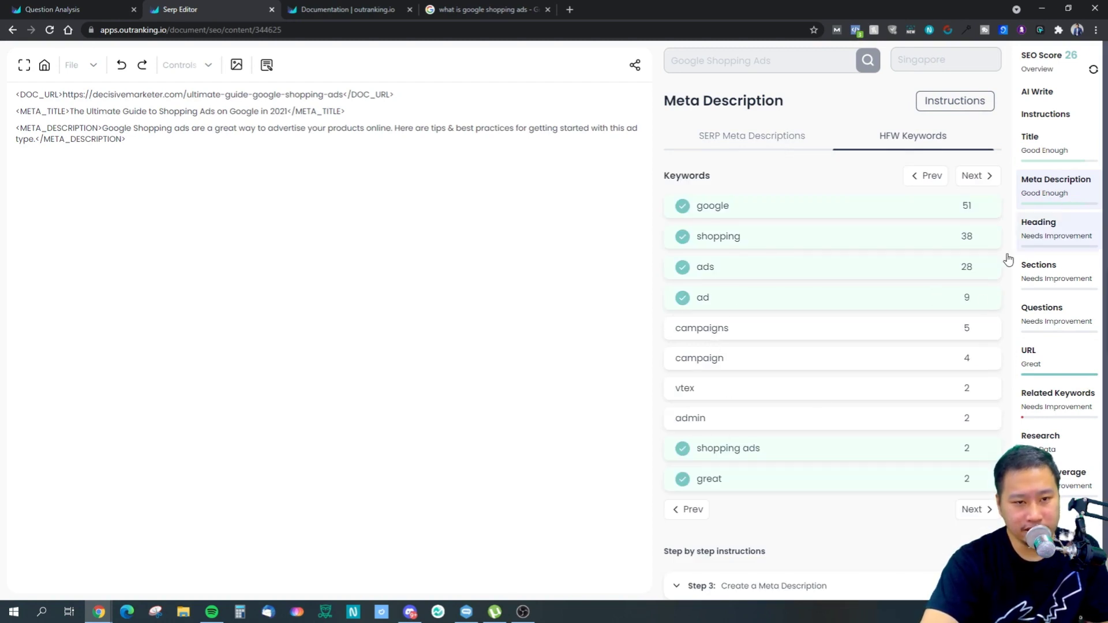
left_click_drag(696, 326, 716, 347)
left_click(716, 347)
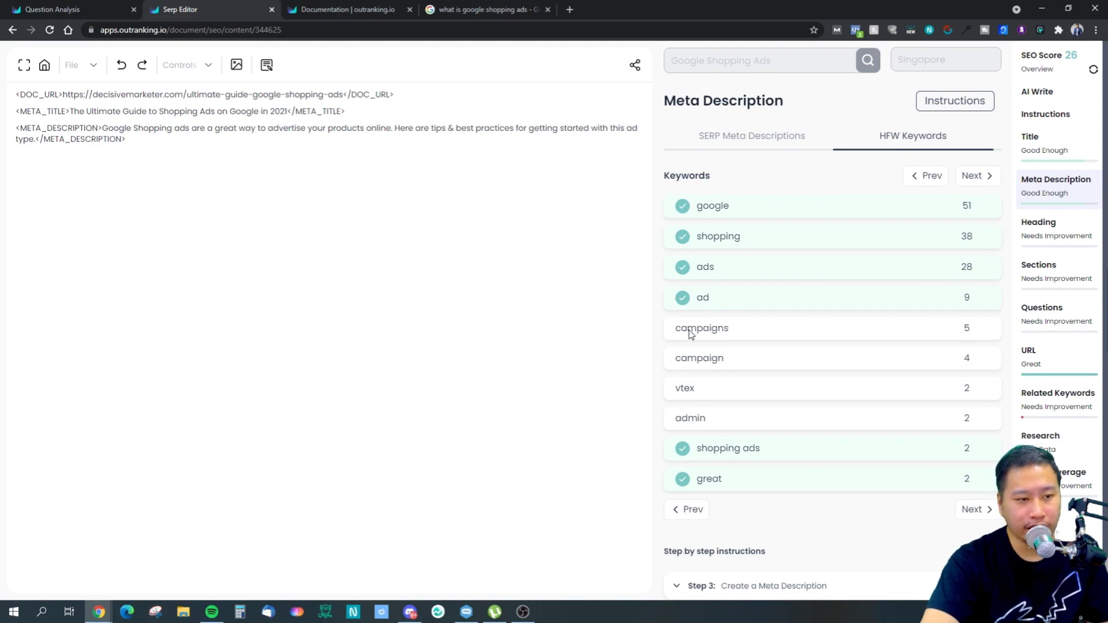
mouse_move(687, 333)
left_mouse_down()
mouse_move(710, 436)
mouse_move(690, 329)
left_mouse_up()
left_click(710, 436)
left_click(734, 358)
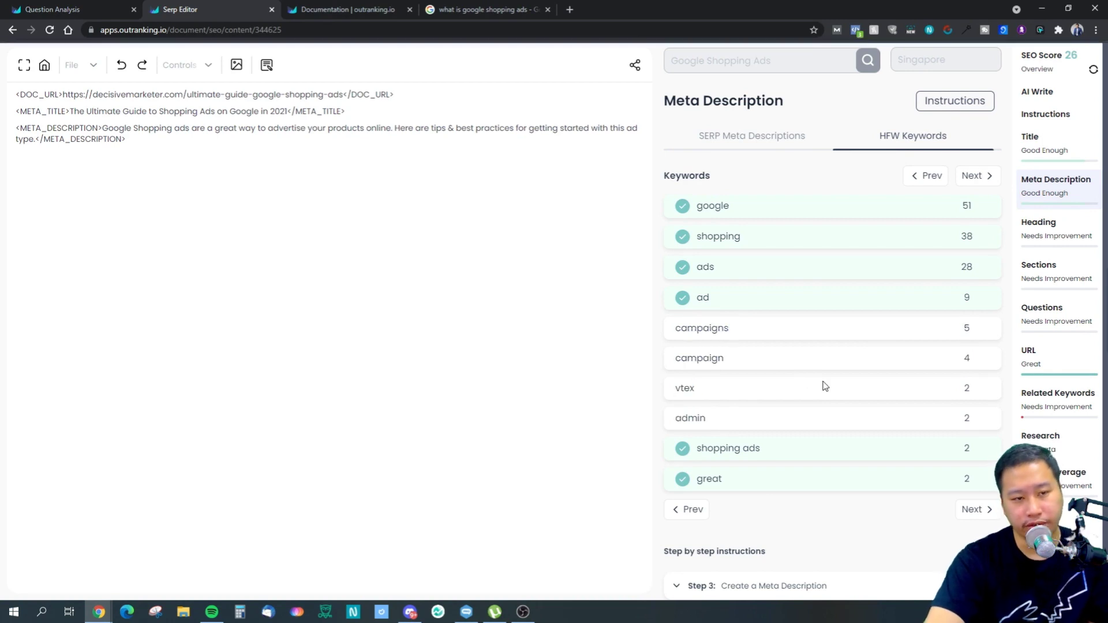
- Check the title's related keywords and add "Campaign" after "Shopping Ads" in the META_TITLE line
left_click(1052, 156)
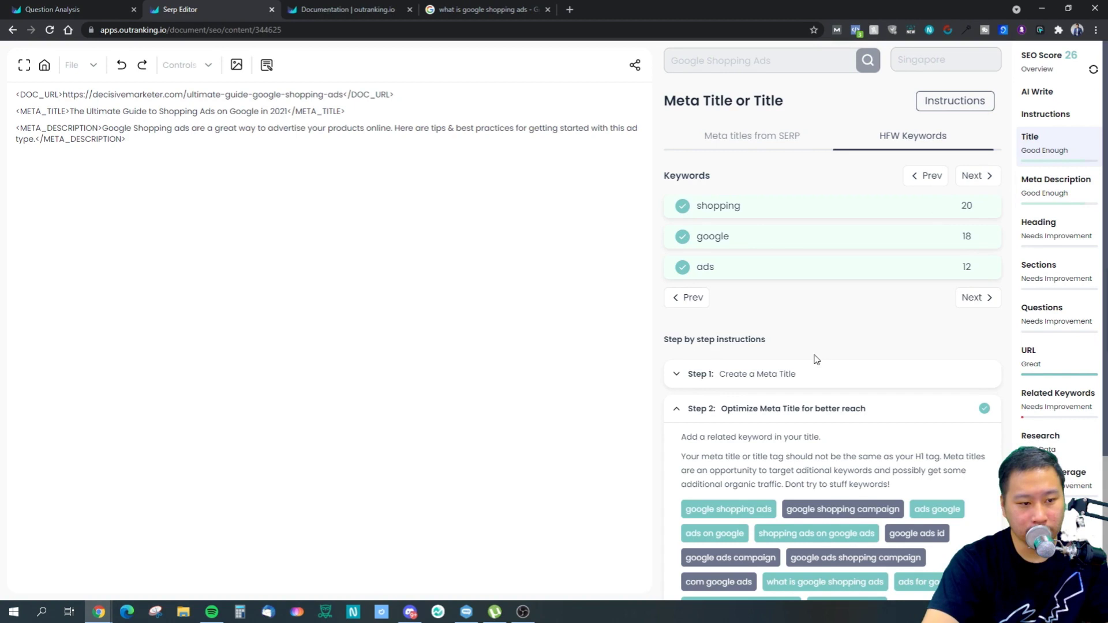
scroll(874, 349, "down", 1)
scroll(874, 350, "down", 3)
scroll(812, 395, "up", 1)
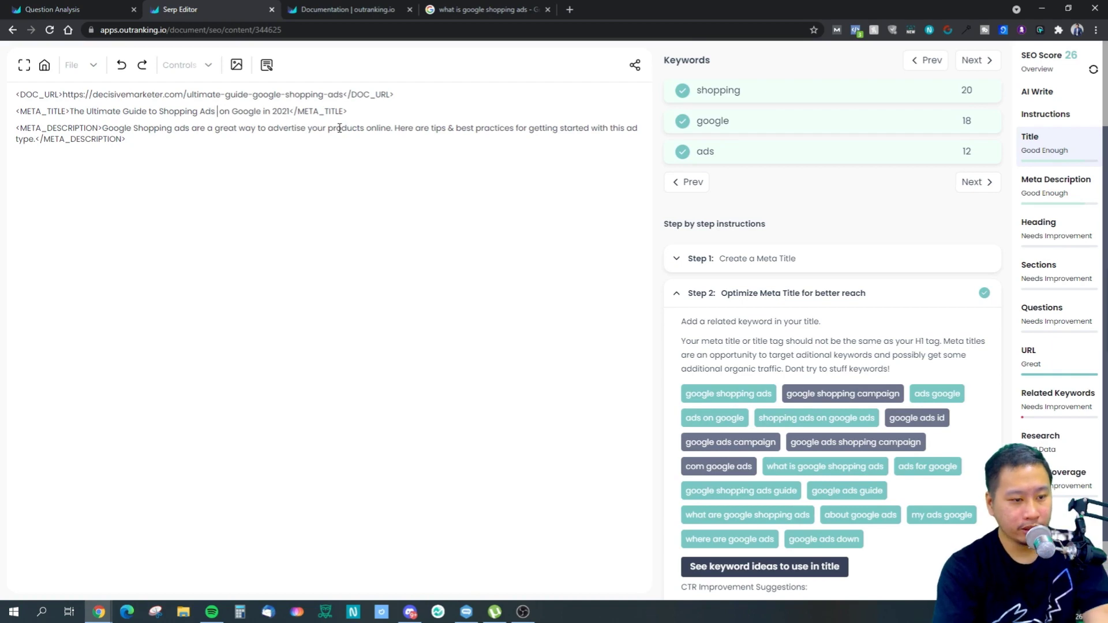
type("Campaign")
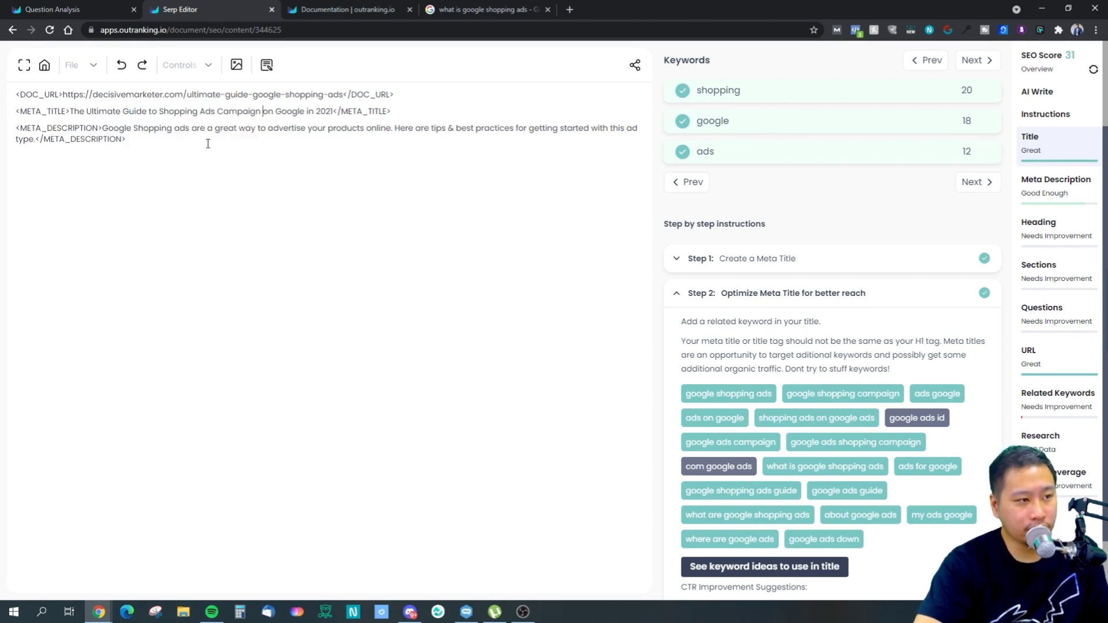
left_click(139, 137)
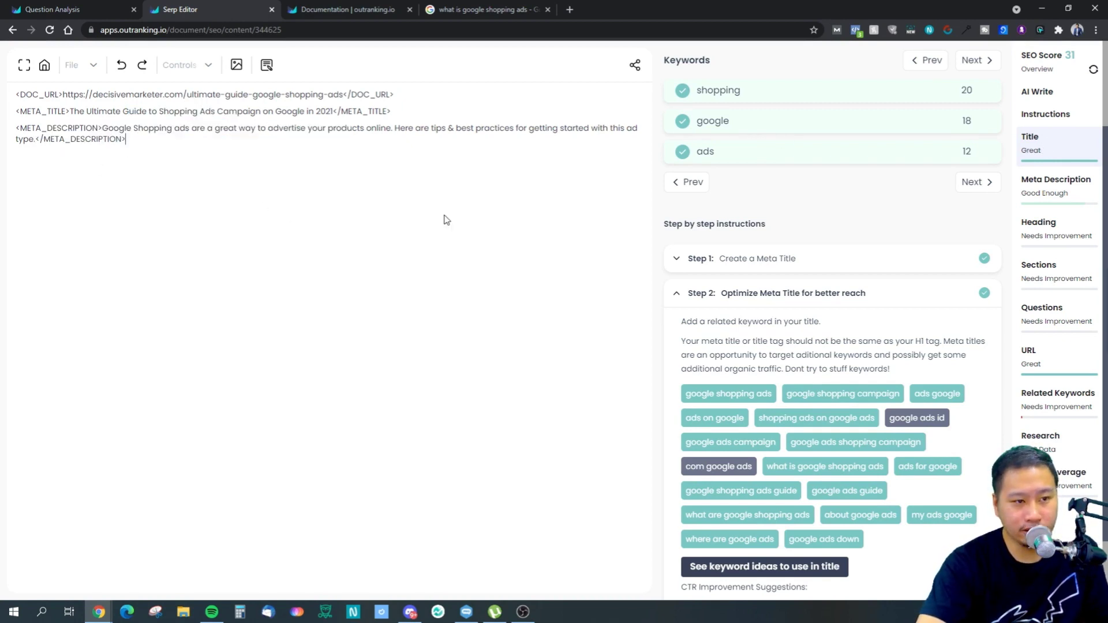
- Copy the rank 8 SERP heading "Shopping Ads on Google: What Every New Seller Ought to Know" below the meta description as plain text
left_click(1044, 249)
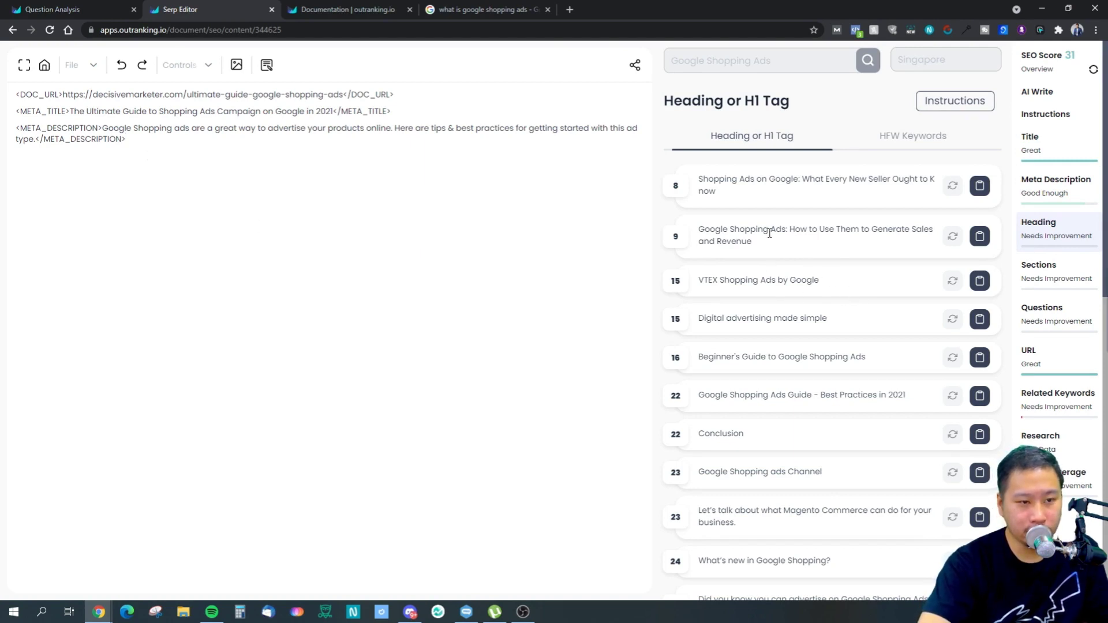
triple_click(739, 193)
right_click(723, 184)
left_click(742, 186)
left_click(49, 168)
right_click(24, 156)
left_click(53, 243)
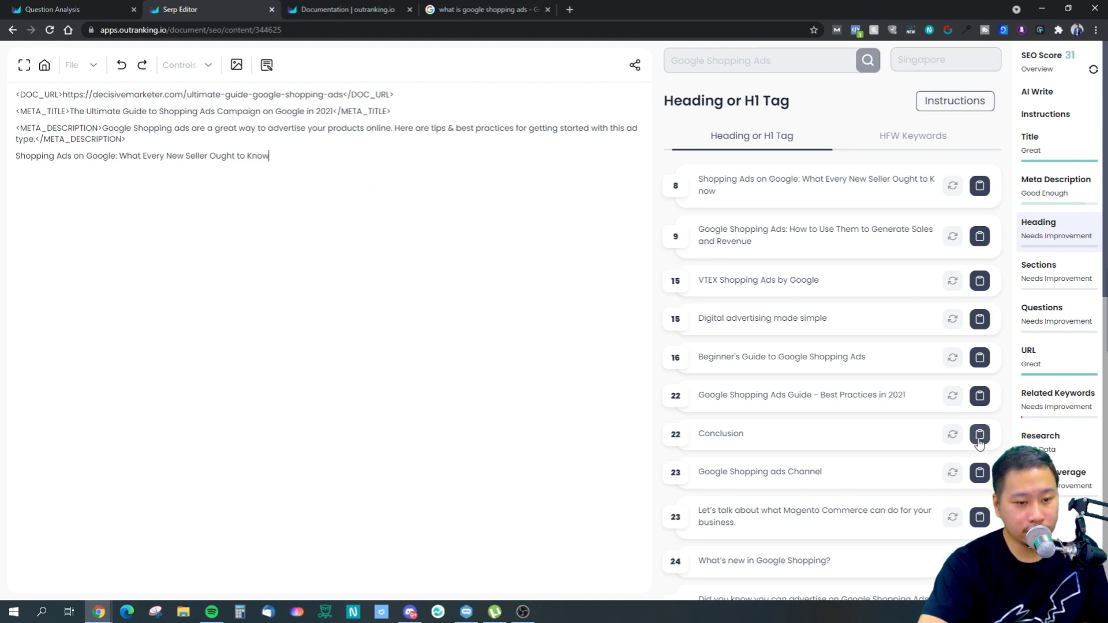
- Replace the plain-text heading line with the formatted rank 8 heading "Shopping Ads on Google: What Every New Seller Ought to Know"
key("ctrl+v")
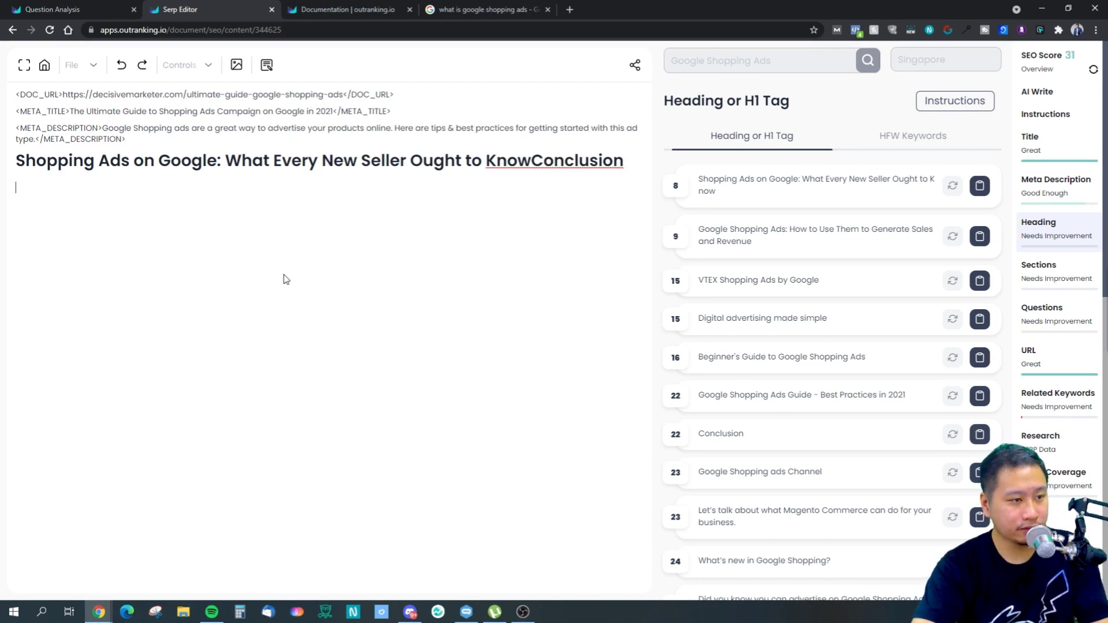
key("ctrl+z")
left_click_drag(270, 156, 15, 161)
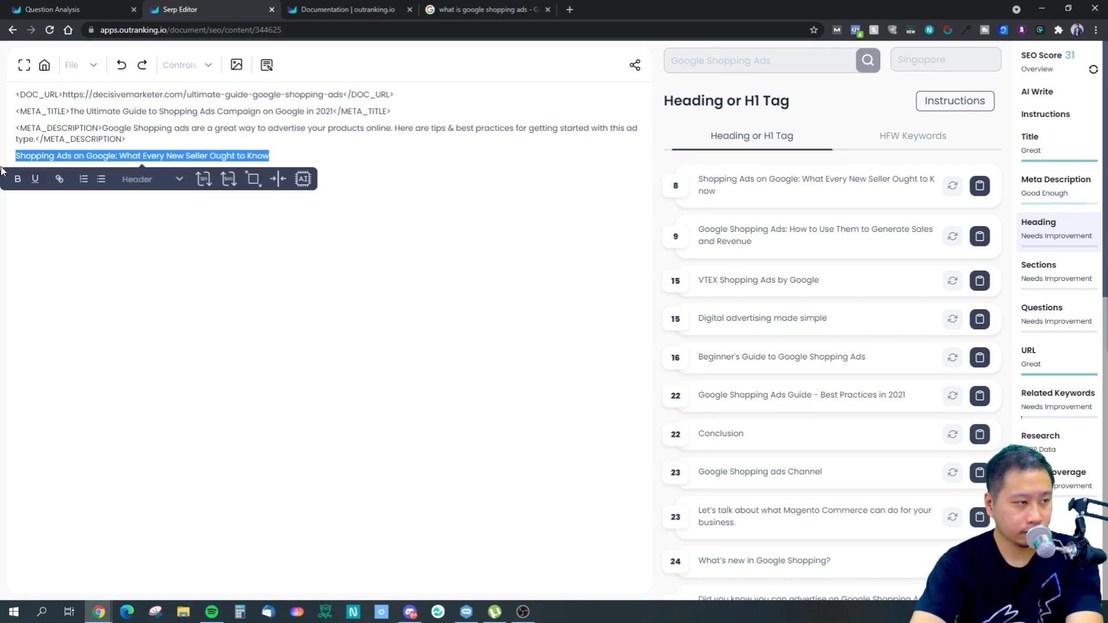
key("BackSpace")
left_click(980, 186)
key("ctrl+v")
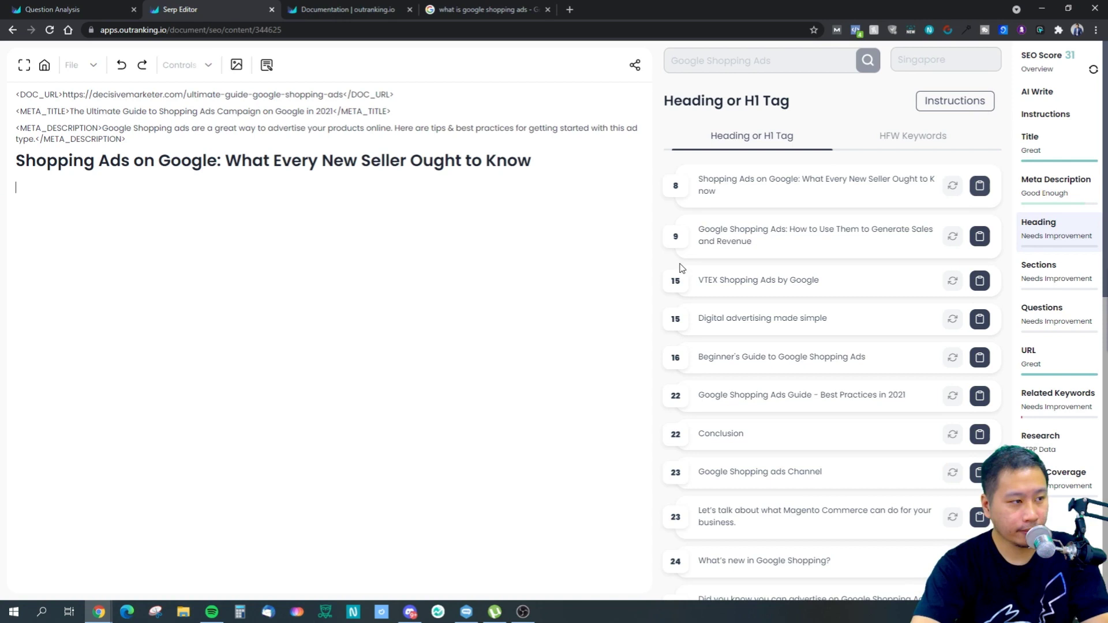
- Add the suggested rank 22 heading "Conclusion" as formatted text below the main heading
scroll(915, 424, "down", 3)
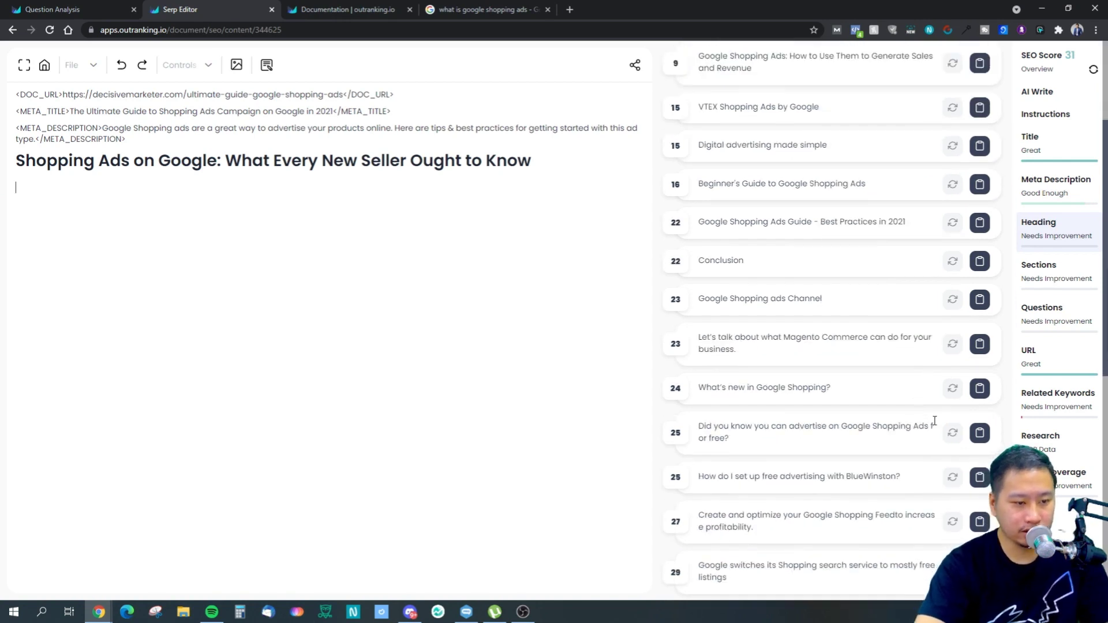
scroll(906, 407, "up", 2)
key("Return")
left_click(980, 377)
key("ctrl+v")
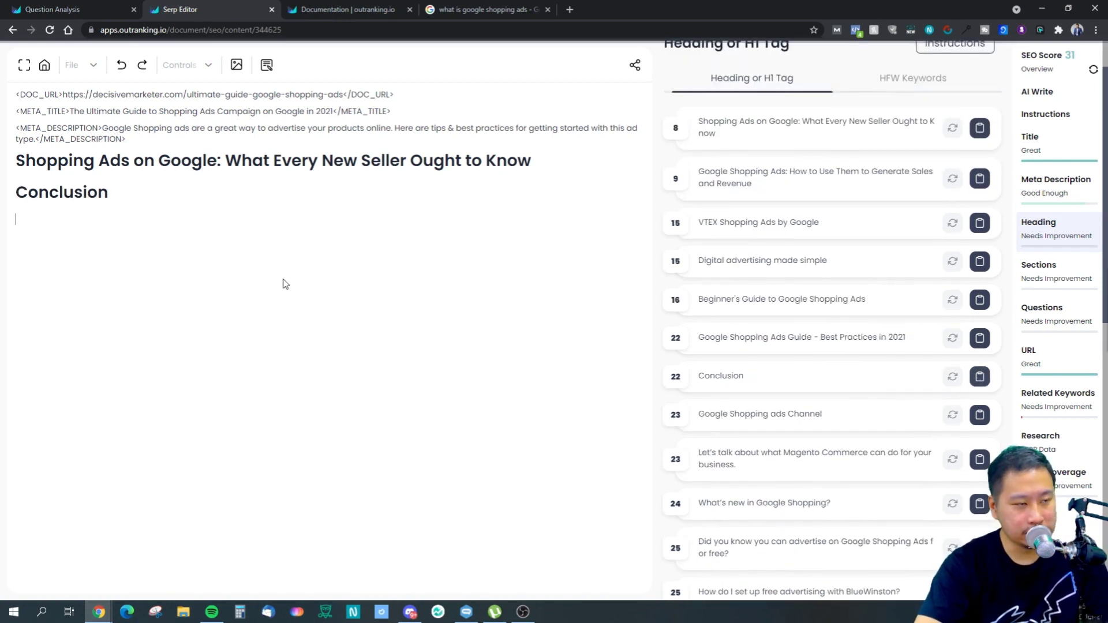
- Look over the other suggested headings and insert an empty line between the main heading and "Conclusion"
scroll(820, 249, "up", 1)
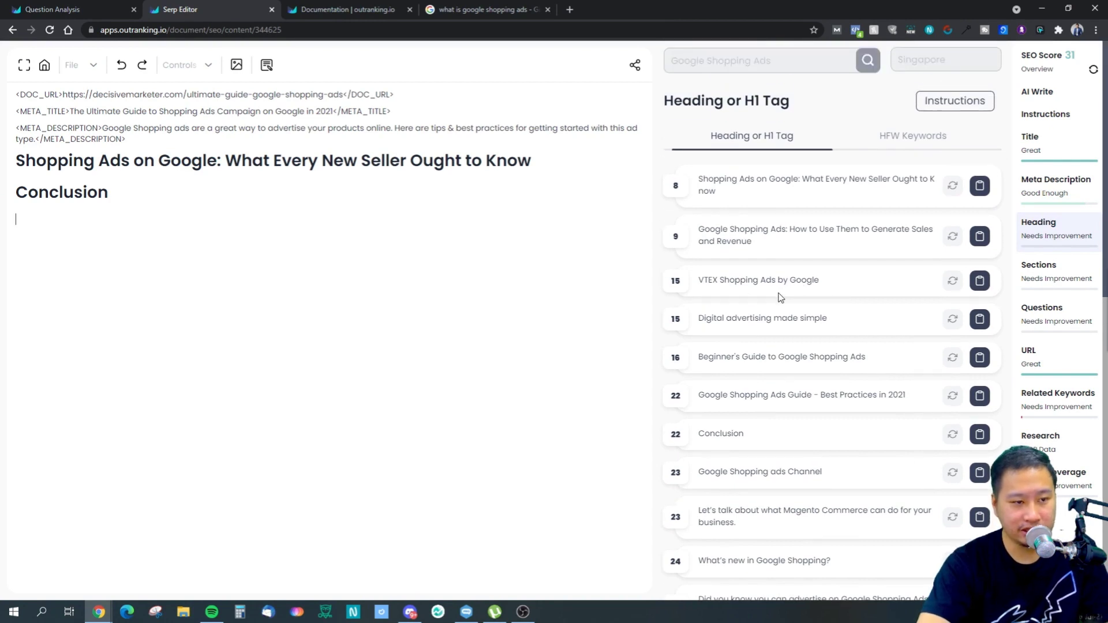
scroll(797, 324, "down", 4)
scroll(844, 335, "down", 7)
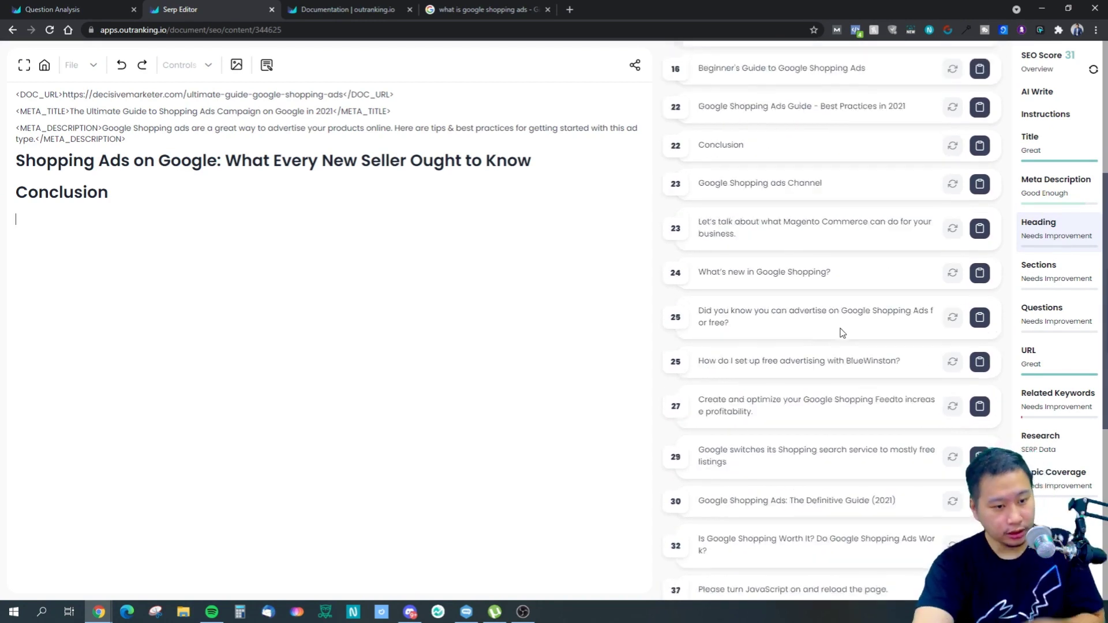
scroll(838, 314, "up", 1)
scroll(838, 313, "down", 1)
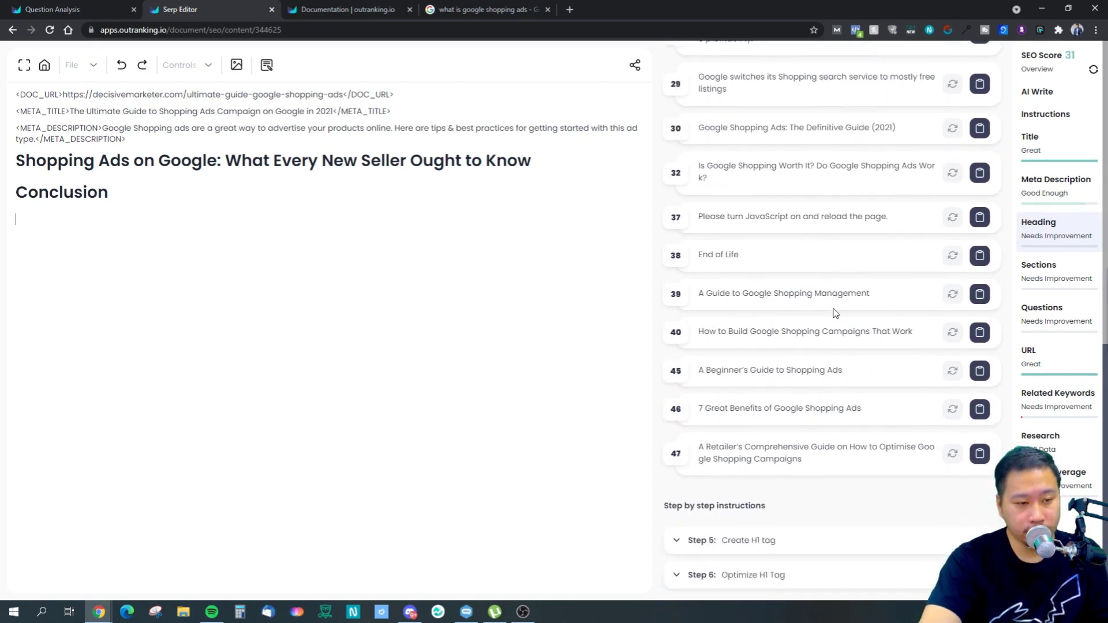
scroll(834, 312, "up", 2)
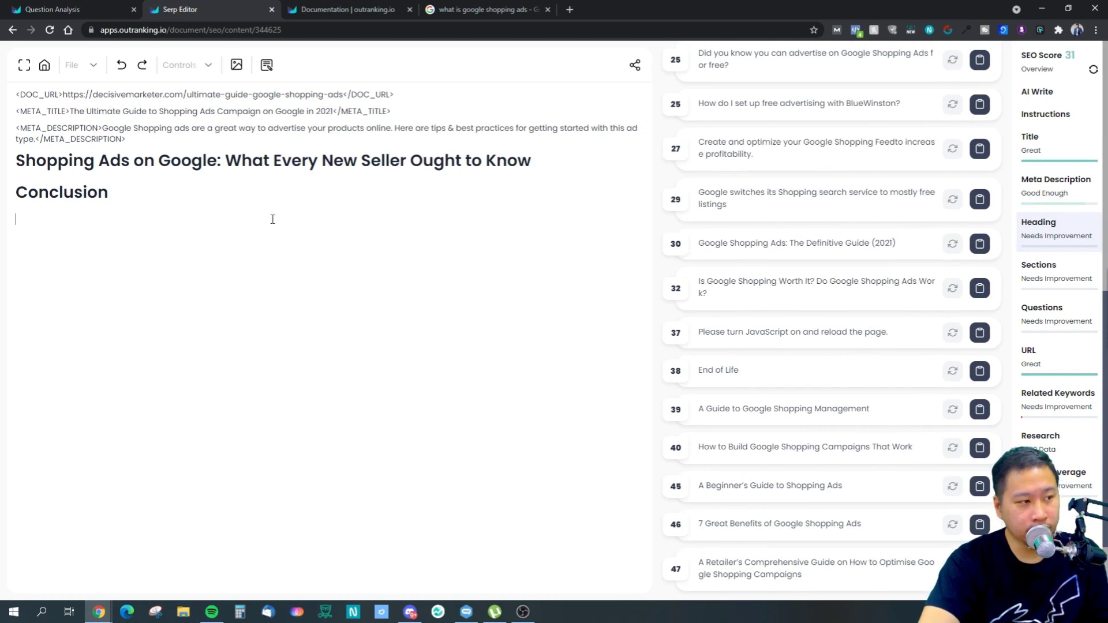
left_click(537, 159)
key("Return")
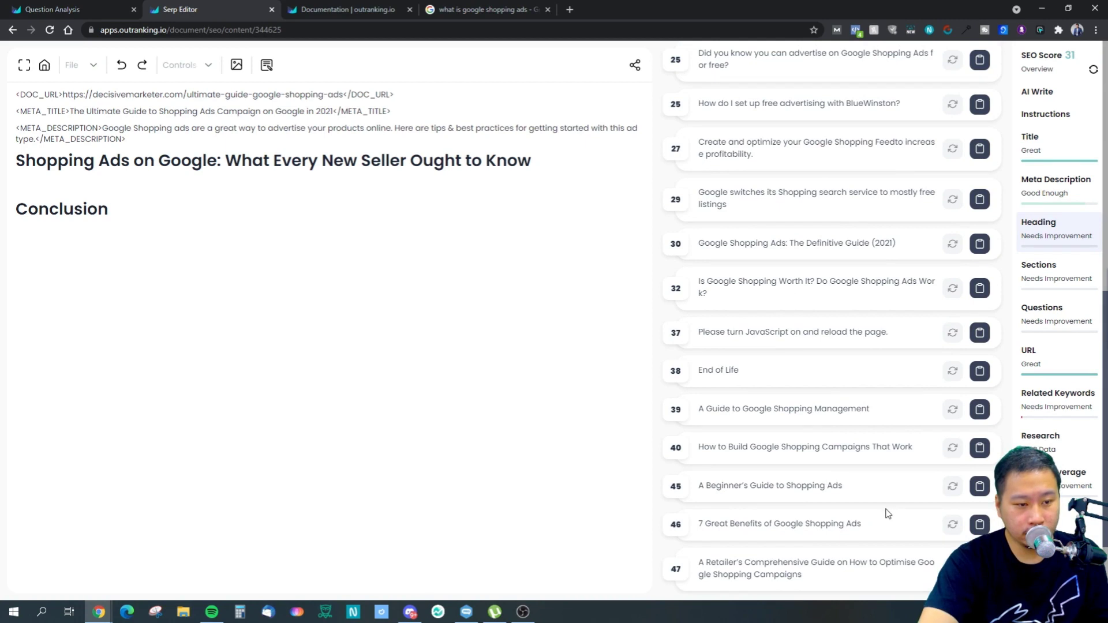
- Browse the suggested SERP headings for one that suits the gap above "Conclusion"
scroll(726, 491, "up", 2)
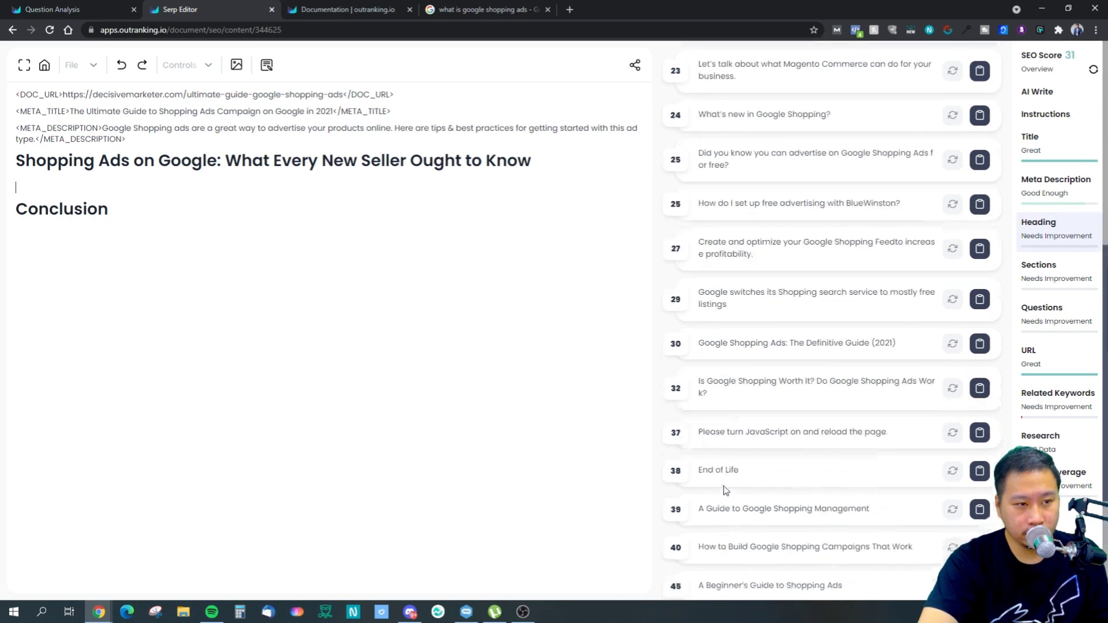
scroll(725, 483, "up", 3)
scroll(796, 381, "up", 2)
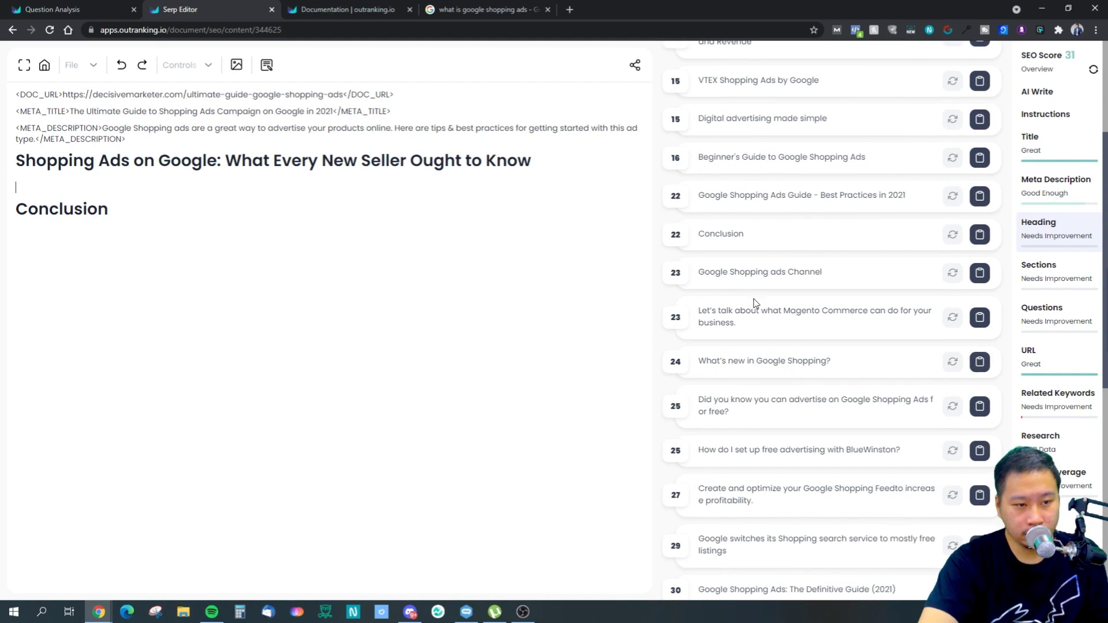
scroll(756, 300, "up", 3)
scroll(798, 337, "down", 5)
scroll(795, 324, "down", 2)
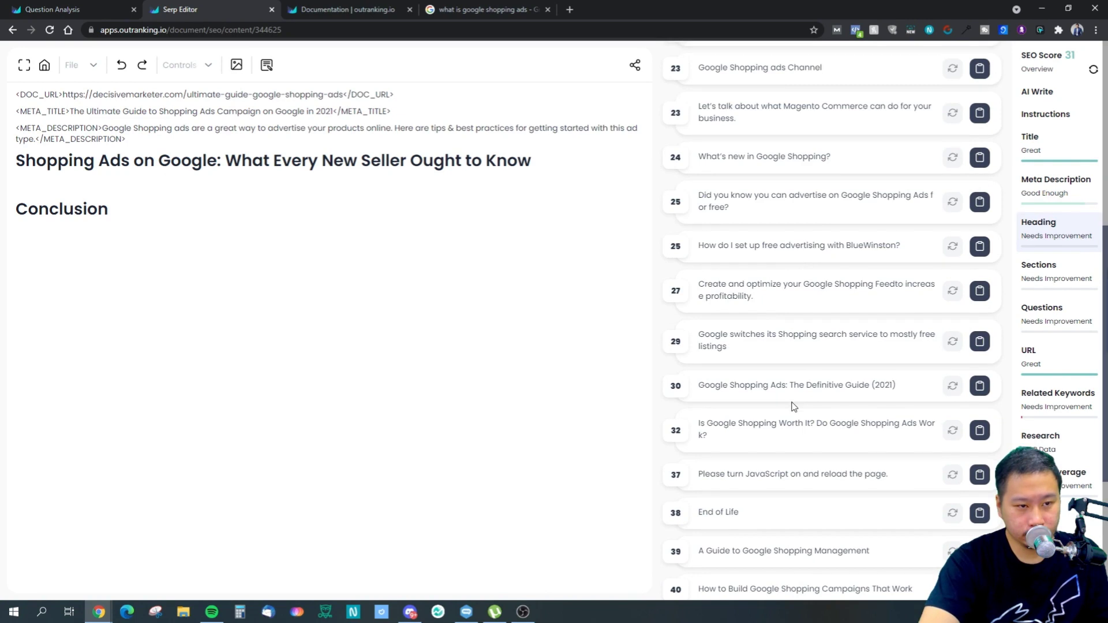
- Insert the suggested heading "7 Great Benefits of Google Shopping Ads" above Conclusion without a blank line and refresh the SEO score
scroll(793, 406, "down", 3)
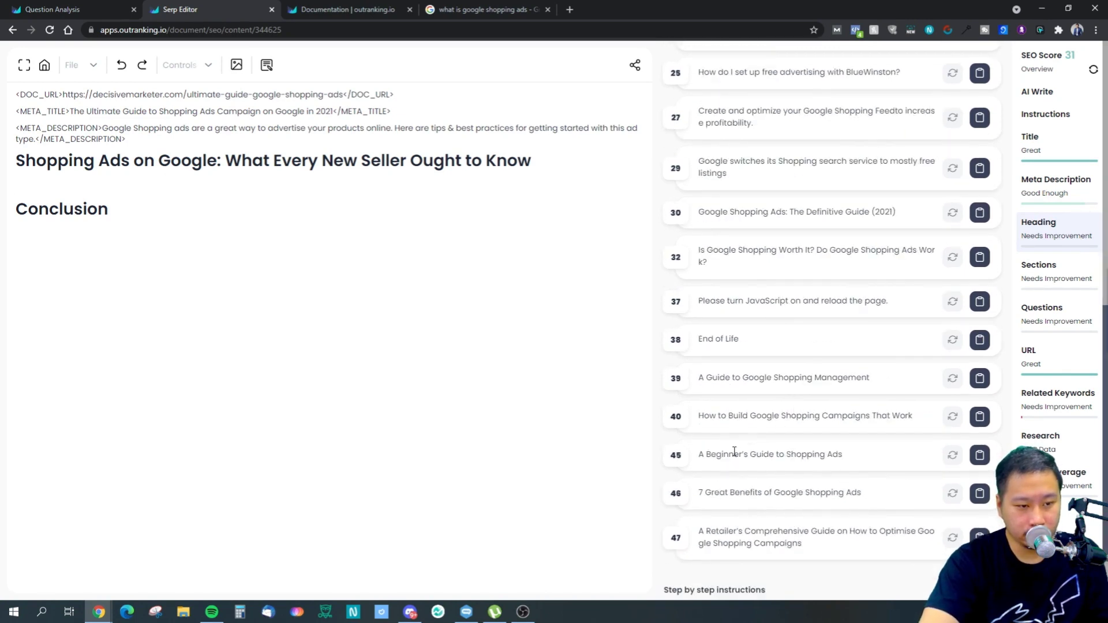
left_click(980, 496)
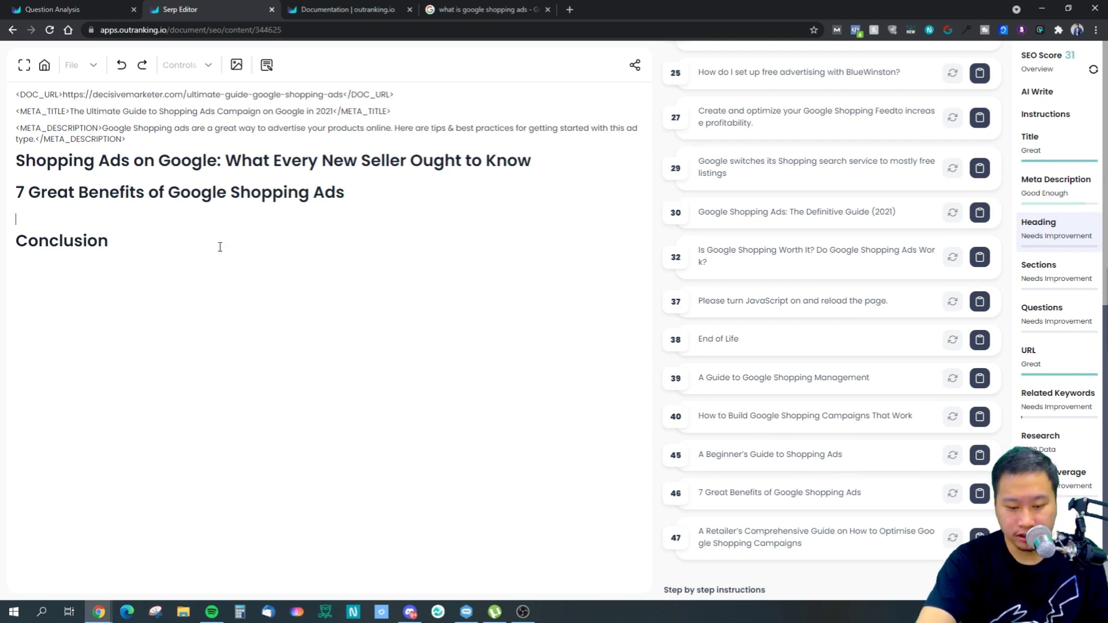
key("BackSpace")
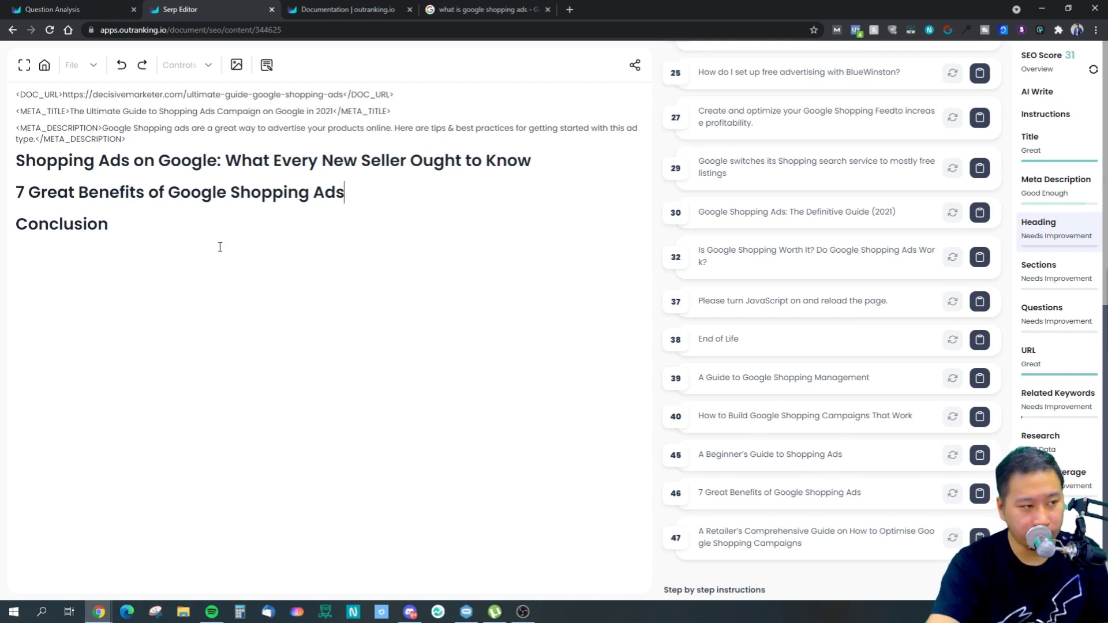
left_click(1051, 281)
left_click(1038, 225)
left_click(1094, 71)
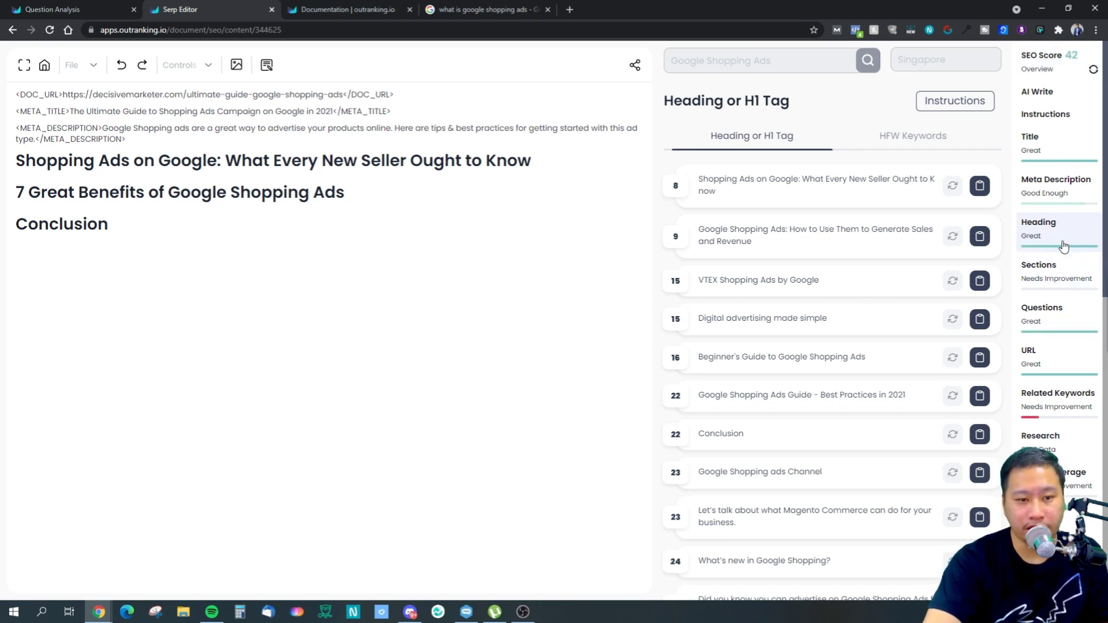
- Check the section outlines and open the suggested questions from content
left_click(1056, 272)
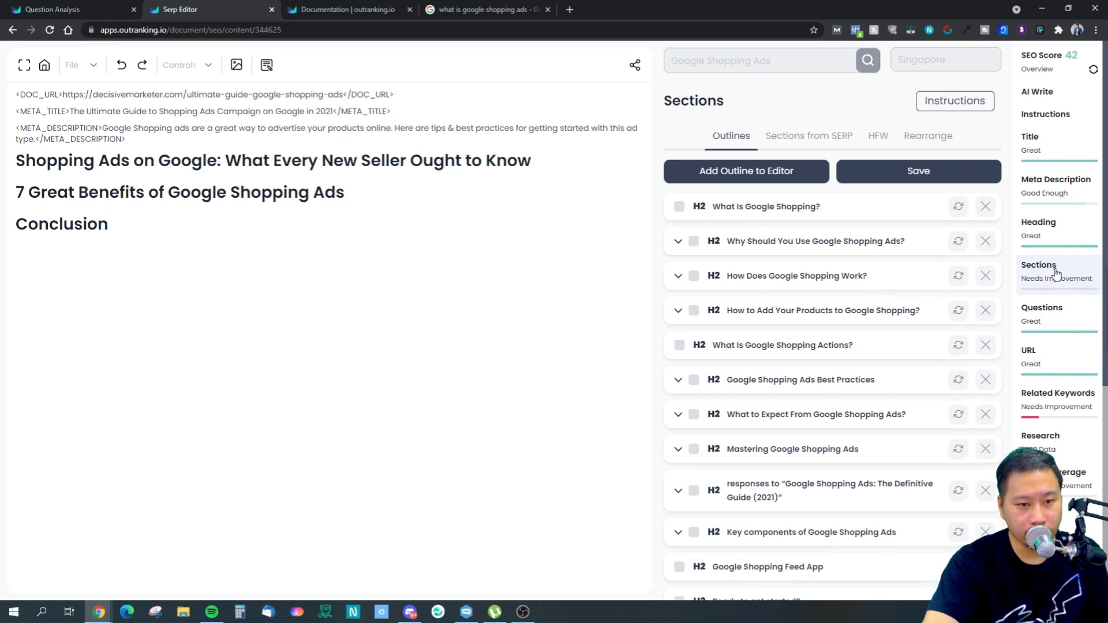
left_click(1059, 323)
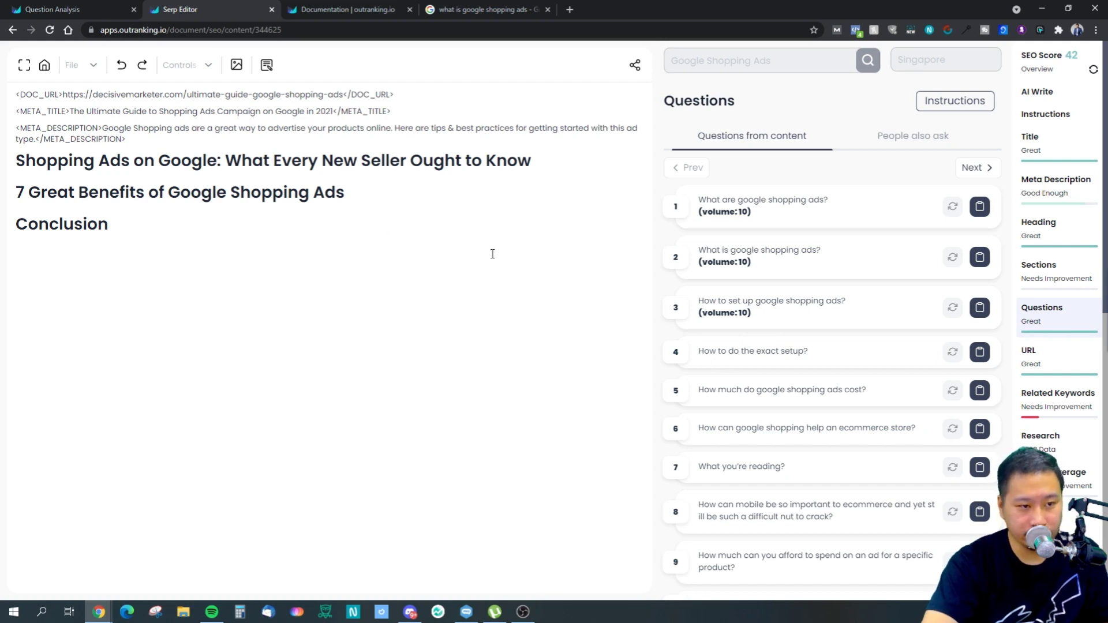
left_click(384, 193)
key("Return")
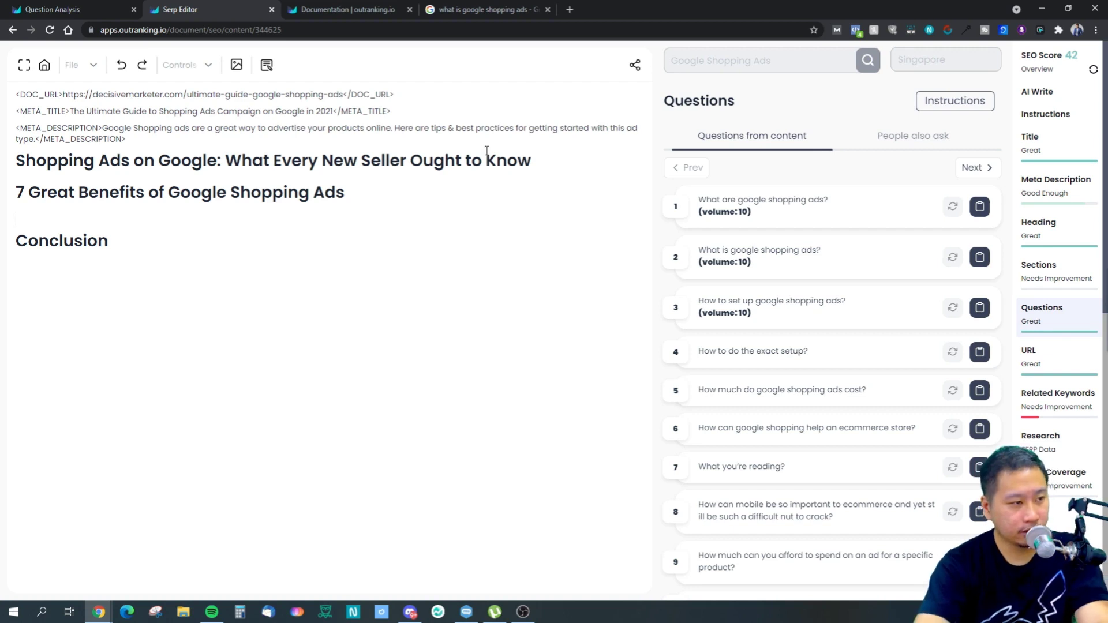
key("BackSpace")
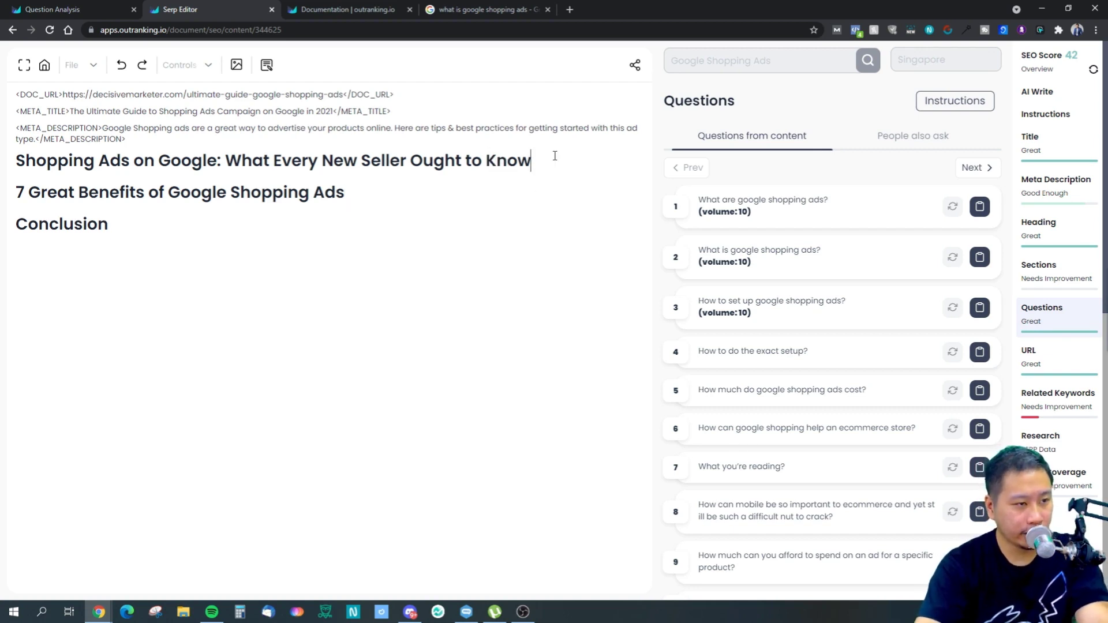
key("Return")
key("BackSpace")
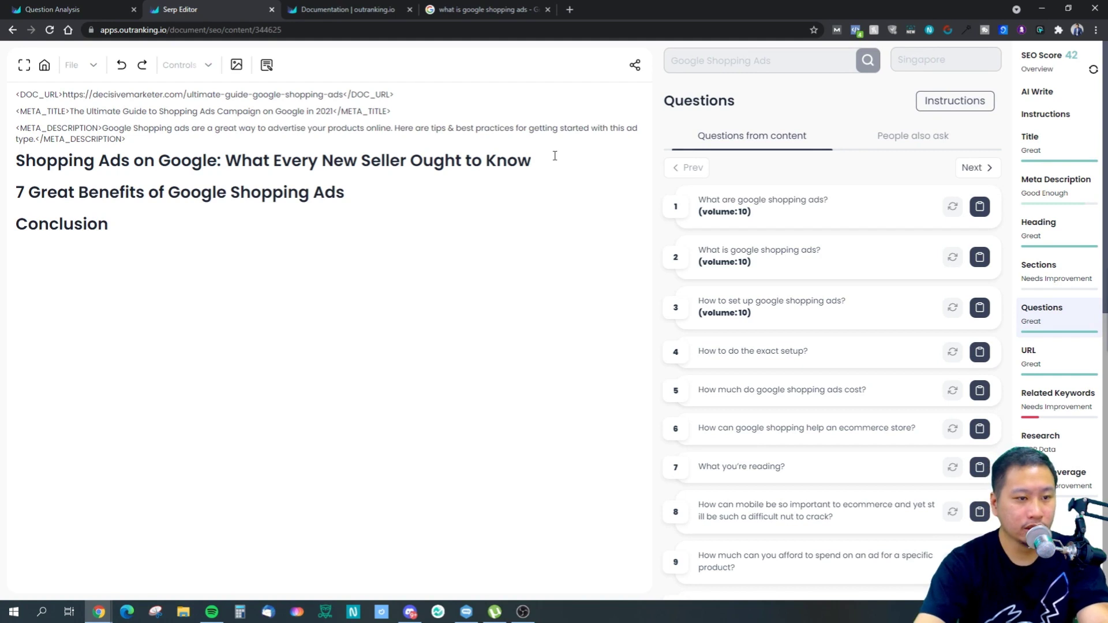
left_click(979, 207)
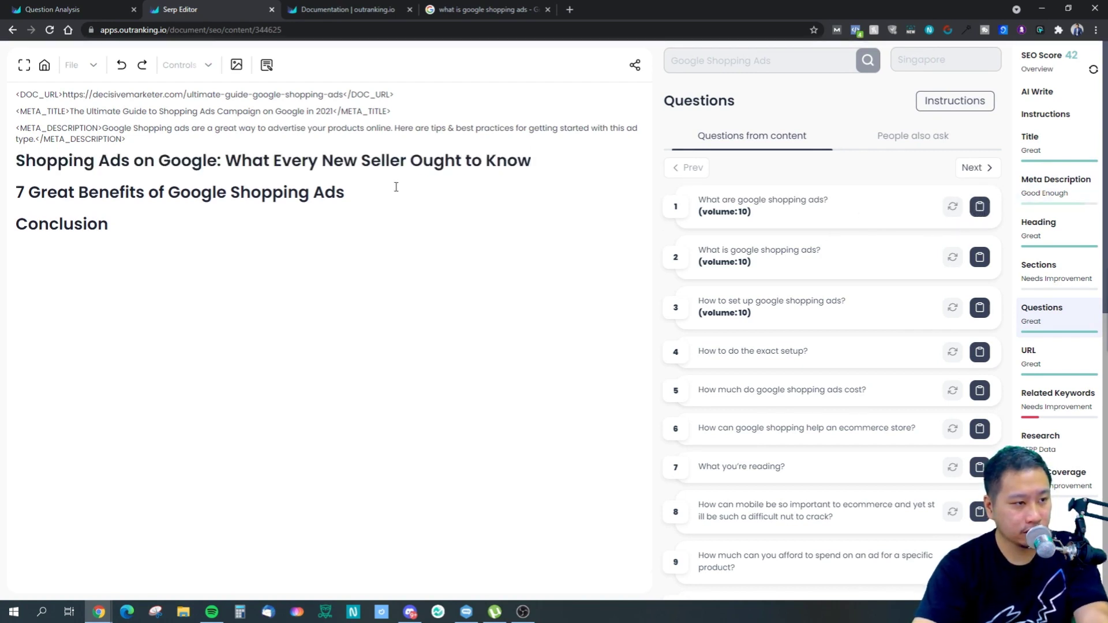
- Insert the suggested questions on what Google shopping ads are, how to set them up and how much they cost beneath the main title
key("Return")
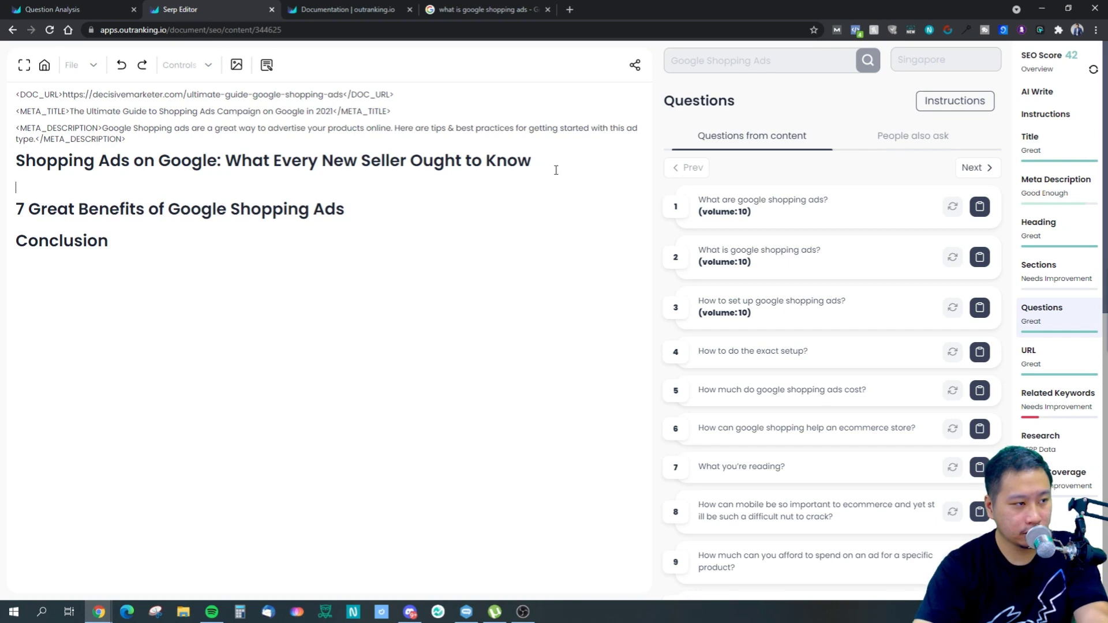
left_click(980, 207)
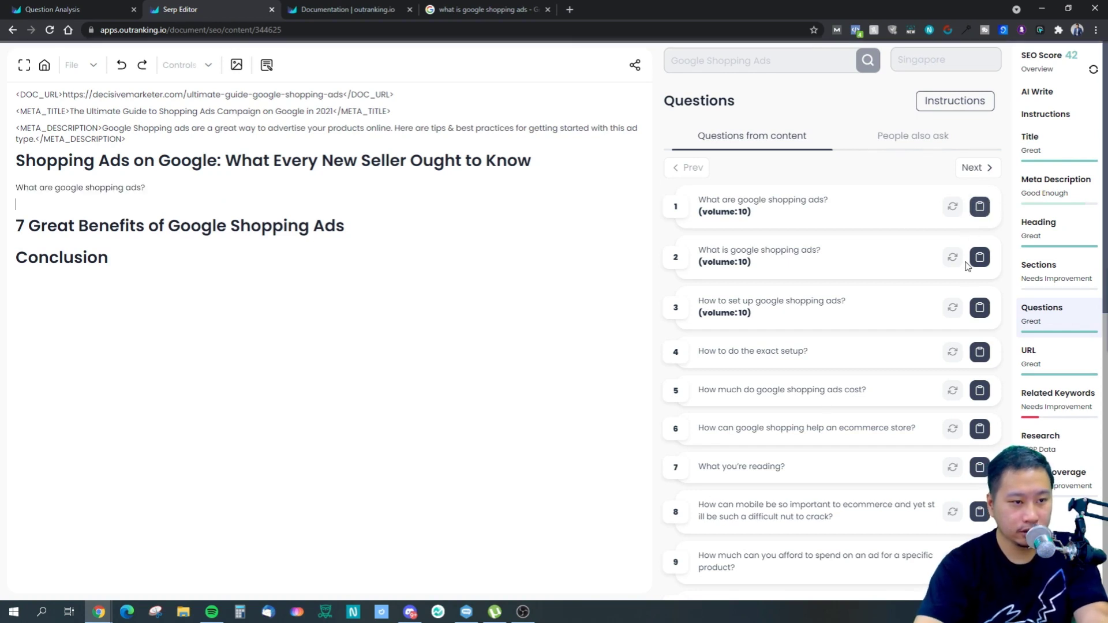
left_click(980, 316)
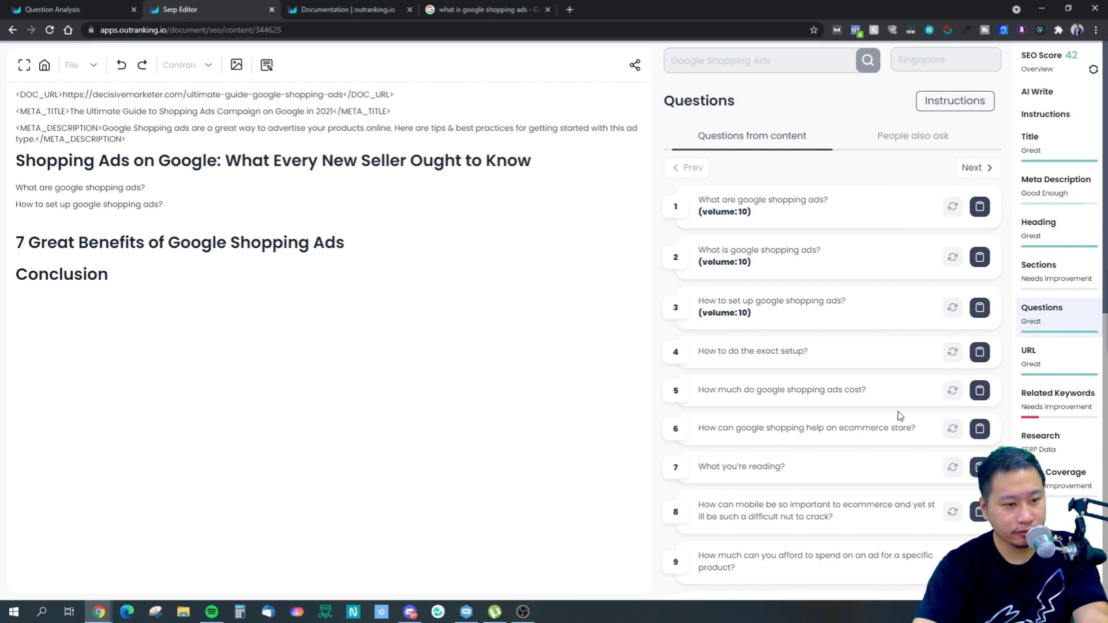
scroll(801, 423, "down", 1)
scroll(800, 422, "down", 2)
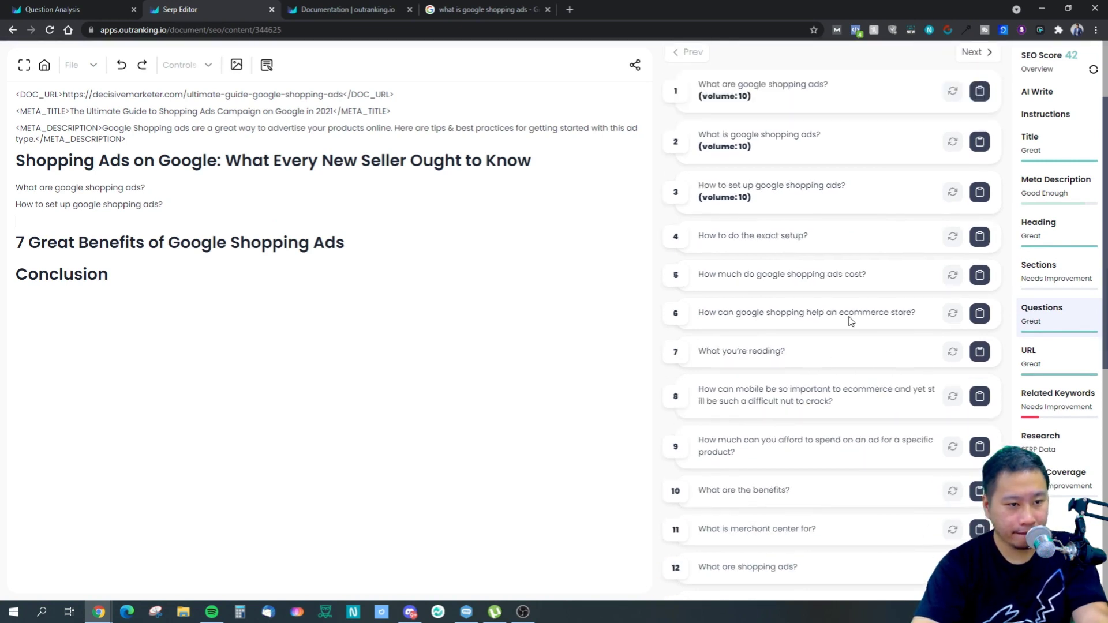
left_click(980, 274)
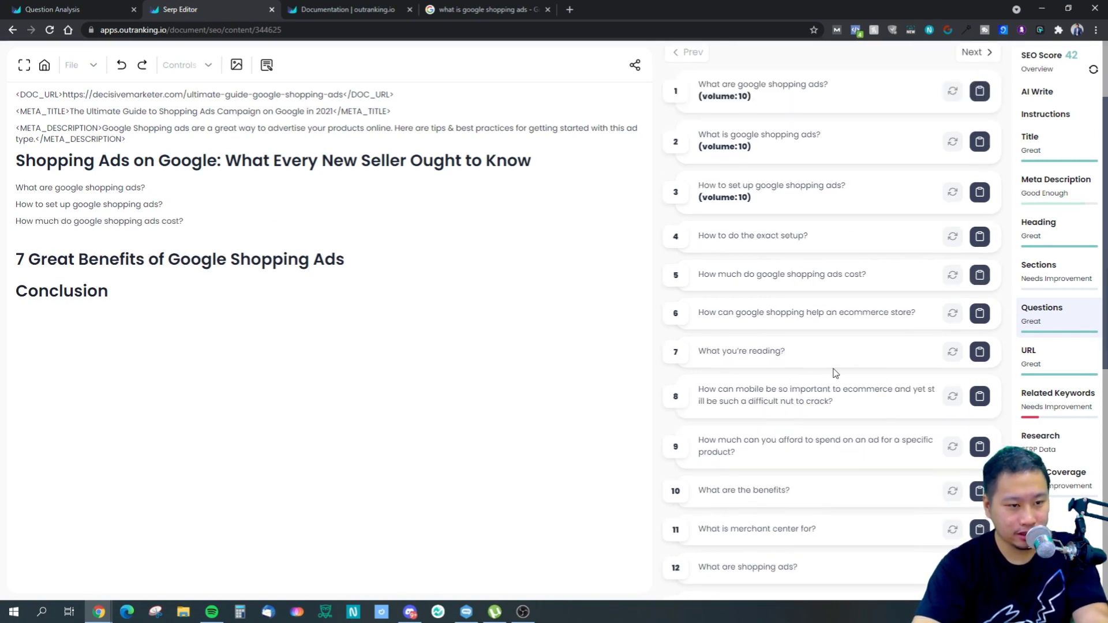
scroll(791, 467, "down", 6)
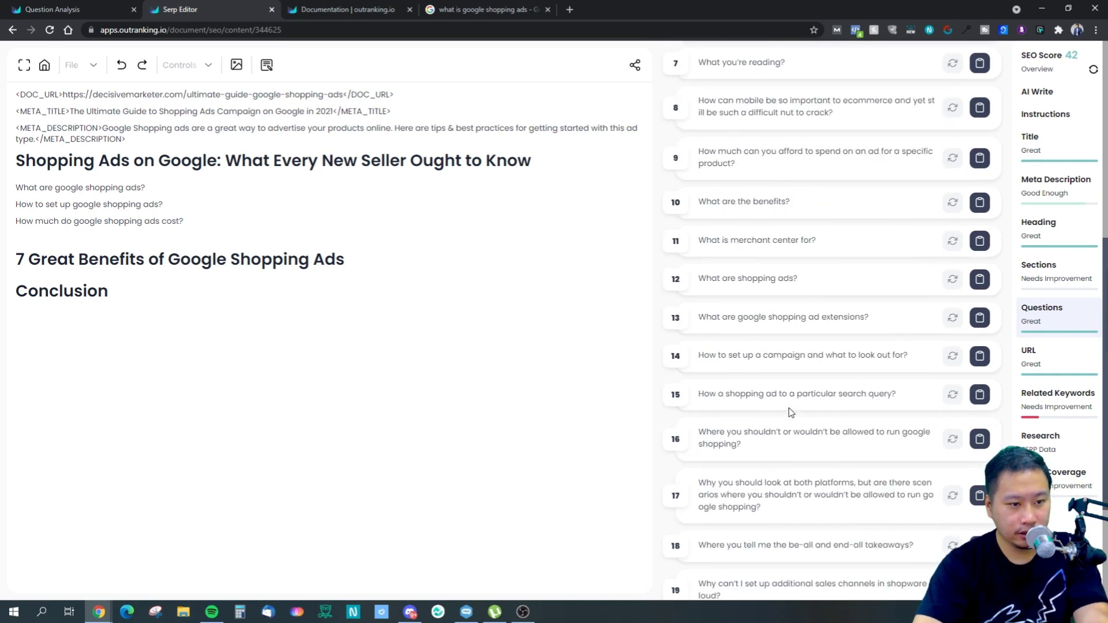
scroll(799, 455, "down", 3)
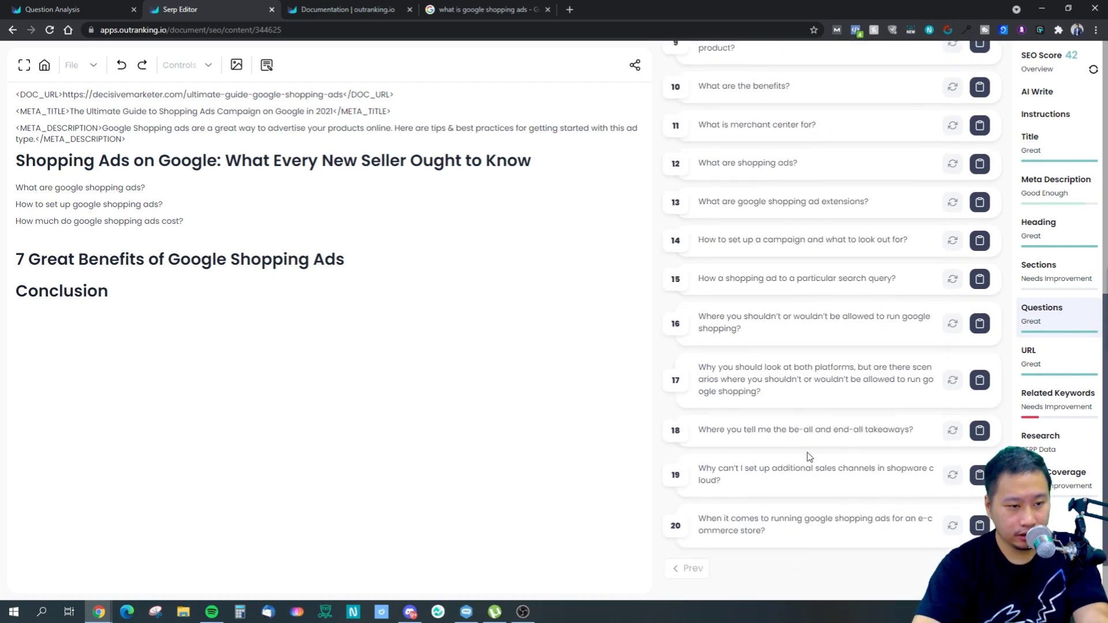
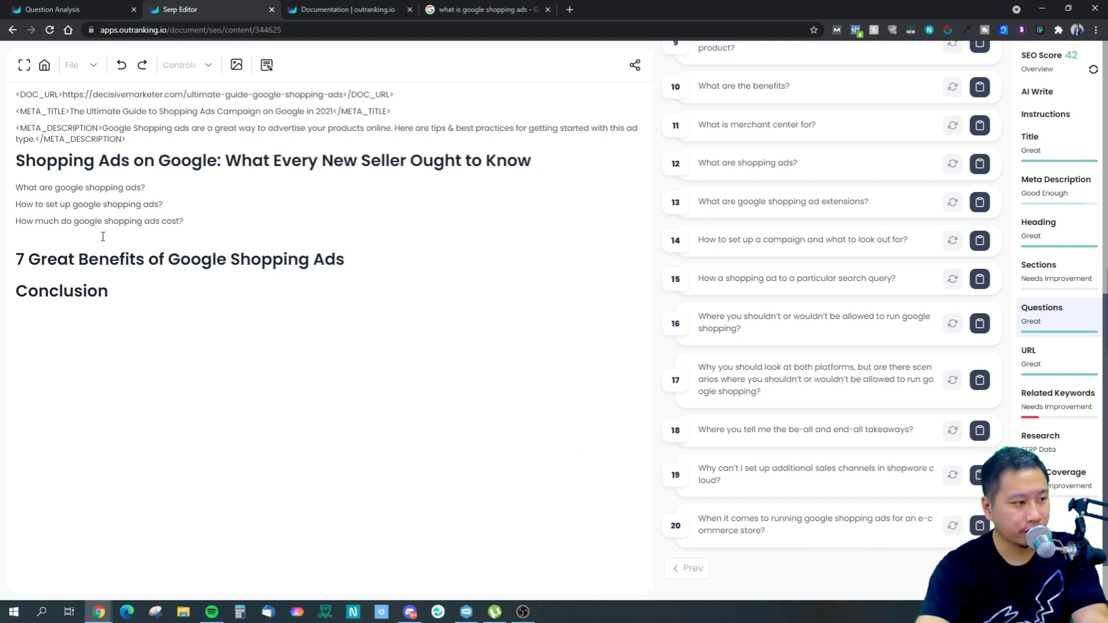
key("BackSpace")
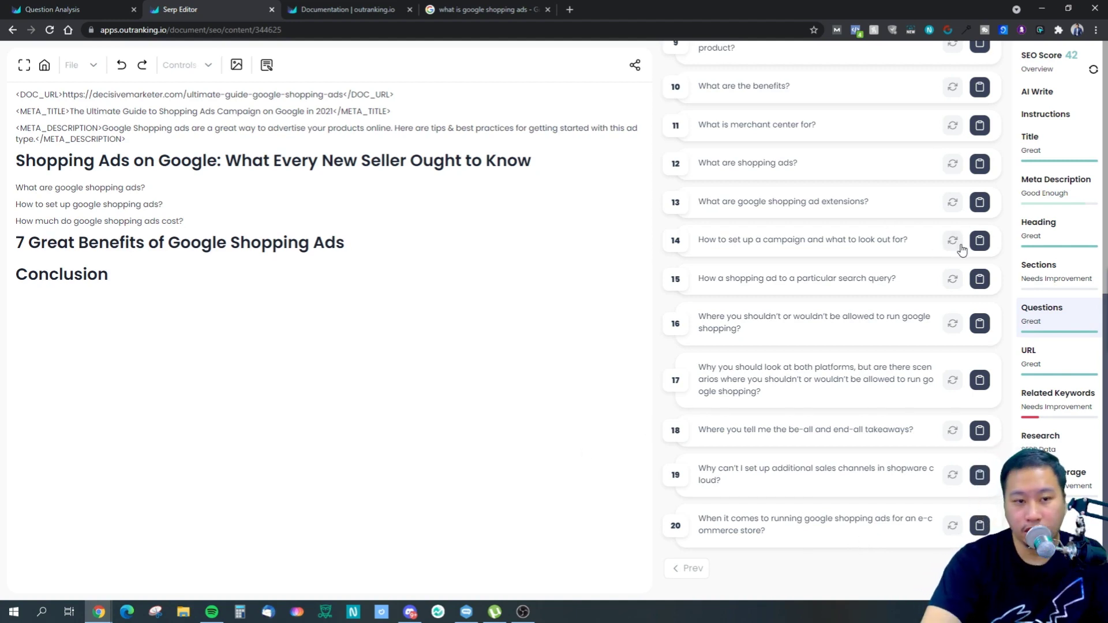
- Check the meta description's keyword suggestions and add "campaigns" after "Google Shopping ads" in the meta description
left_click(1043, 197)
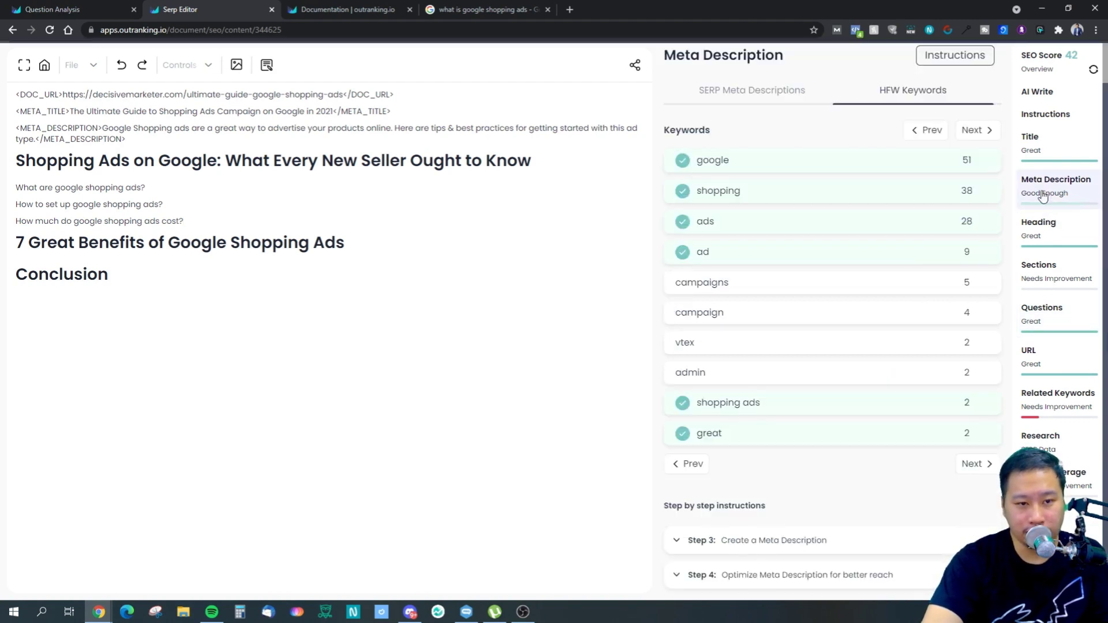
left_click(1050, 278)
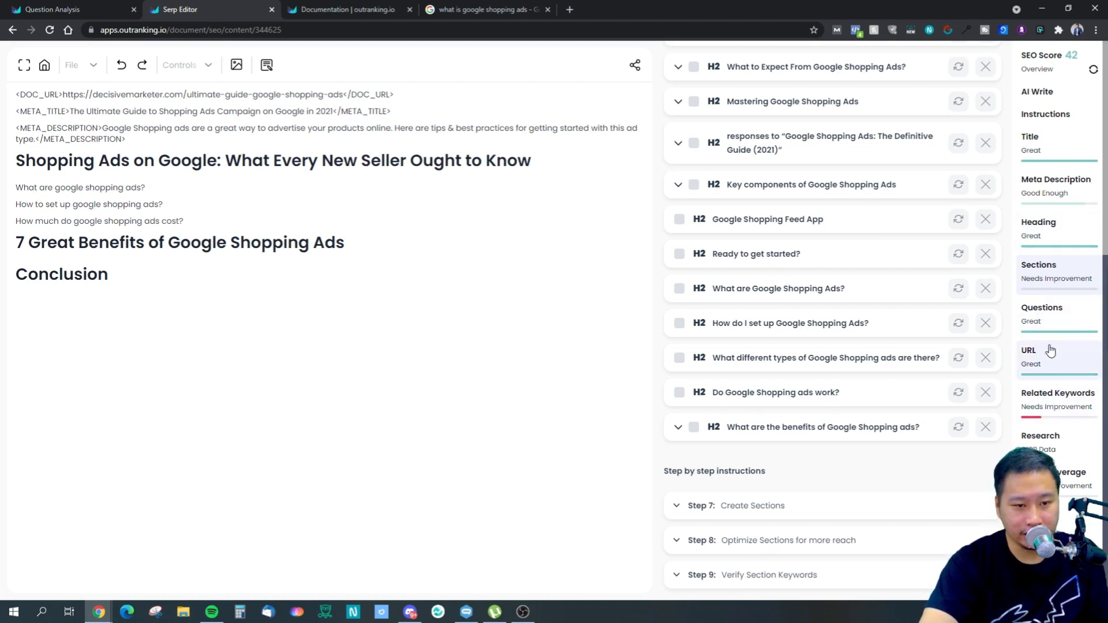
left_click(1052, 193)
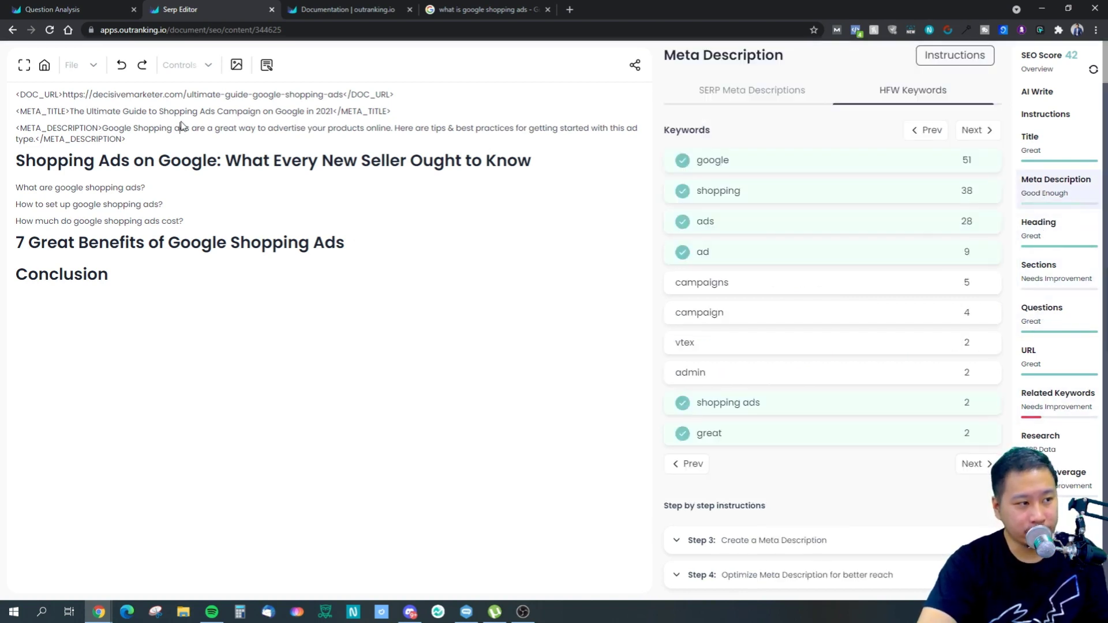
type("campaigns")
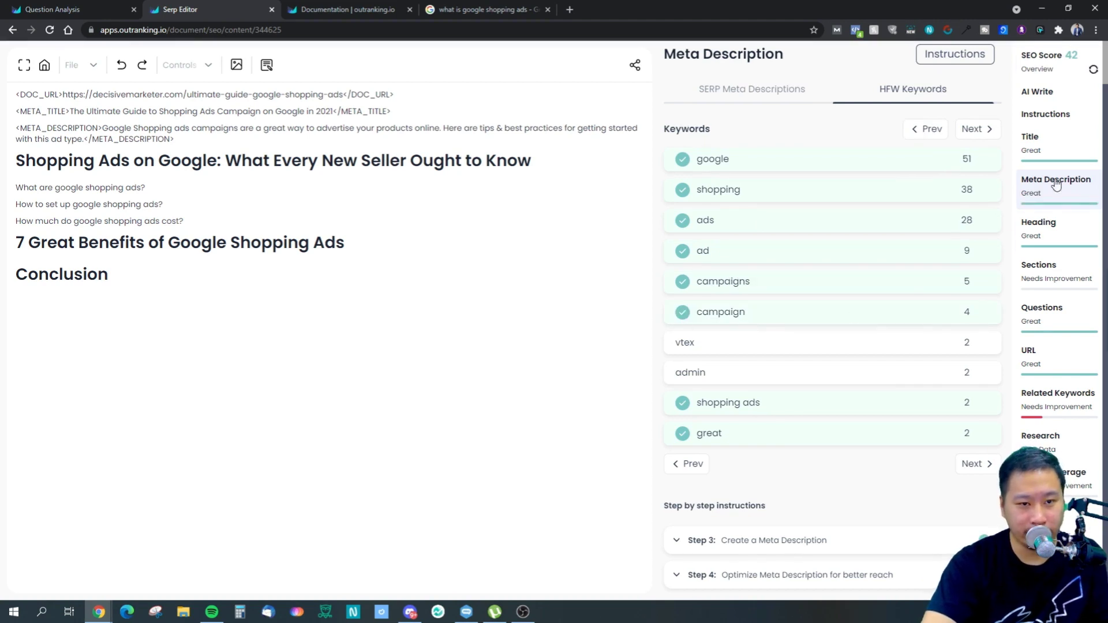
- Open the section outlines and format the line "What are google shopping ads?" as Heading 2
left_click(1049, 286)
scroll(868, 346, "up", 6)
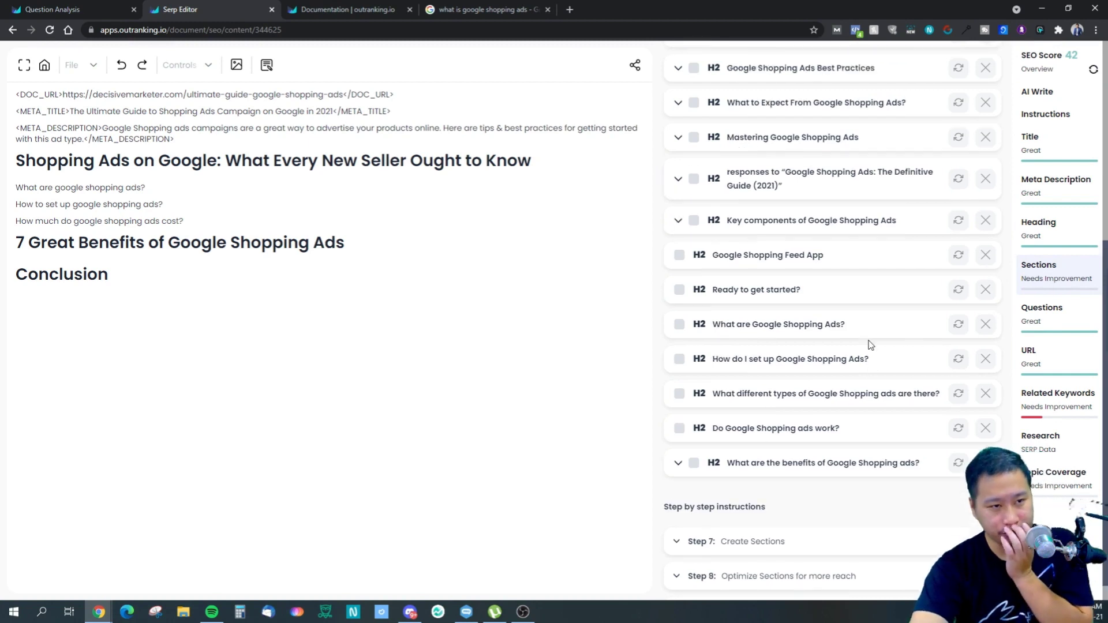
scroll(861, 335, "down", 2)
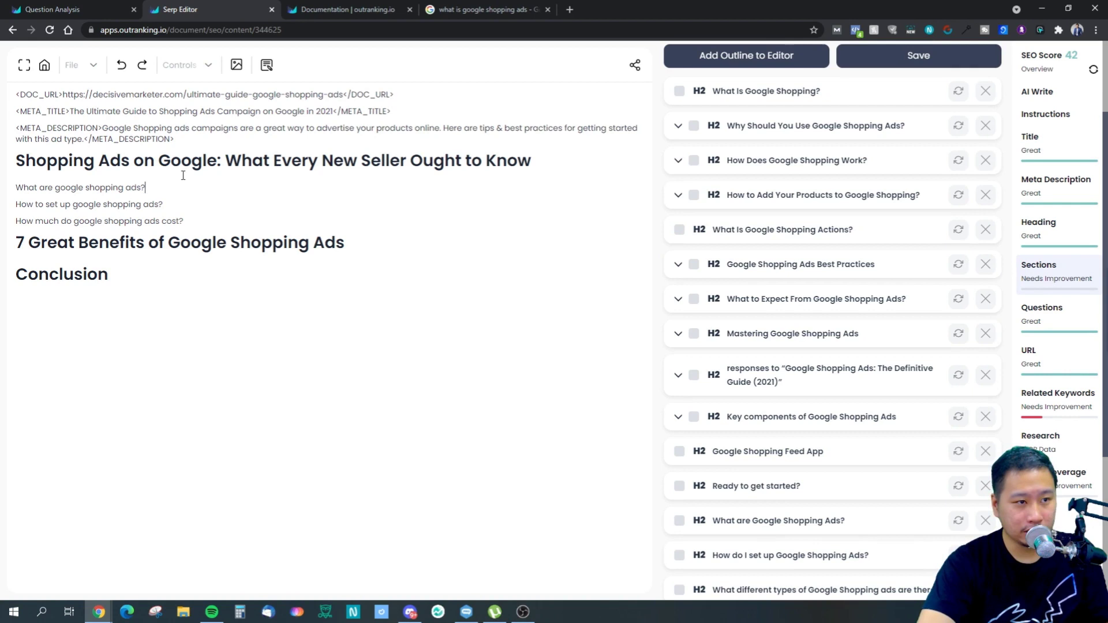
left_click_drag(162, 185, 5, 192)
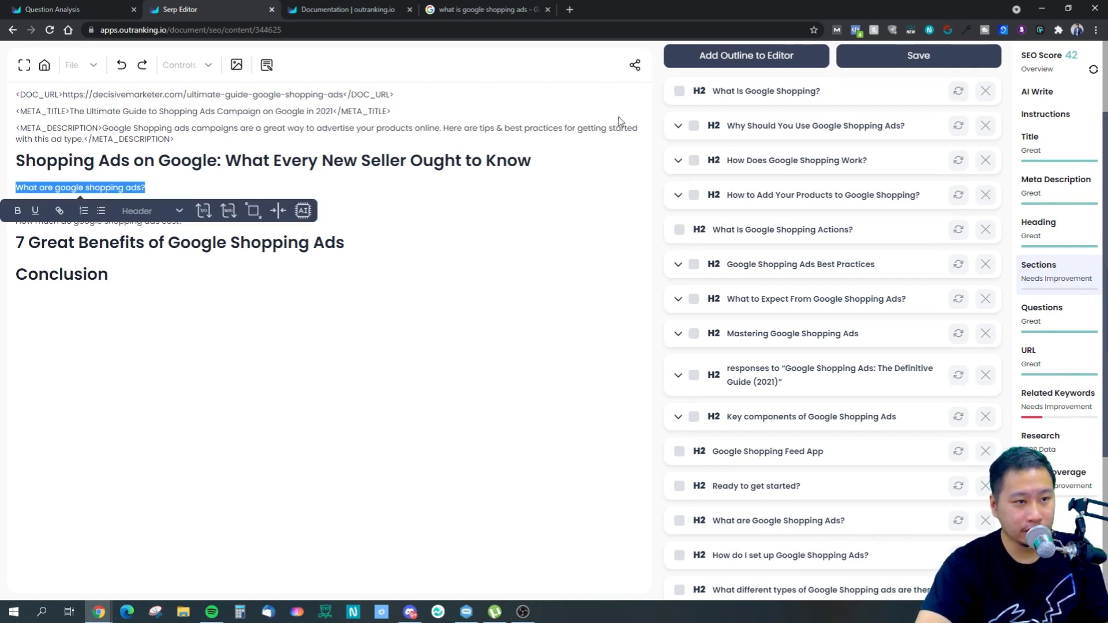
left_click(155, 211)
left_click(179, 215)
left_click(176, 216)
left_click(158, 280)
- Format the lines "How to set up google shopping ads?" and "How much do google shopping ads cost?" as Heading 2
left_click(174, 214)
left_click_drag(182, 215, 12, 216)
left_click(176, 243)
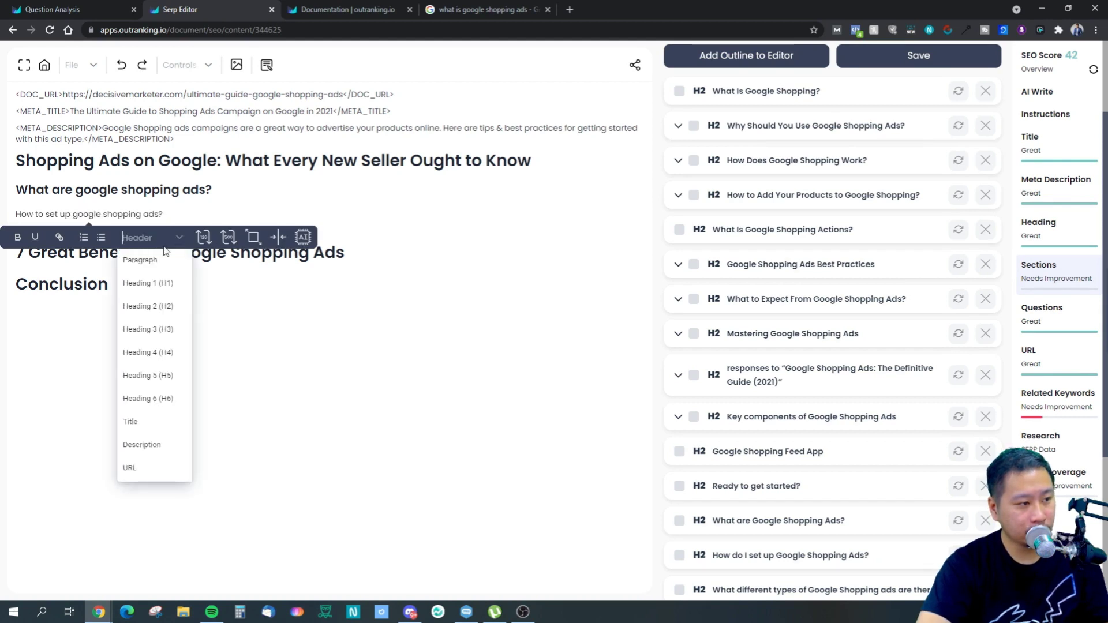
left_click(156, 307)
left_click(202, 240)
left_click_drag(202, 239, 5, 245)
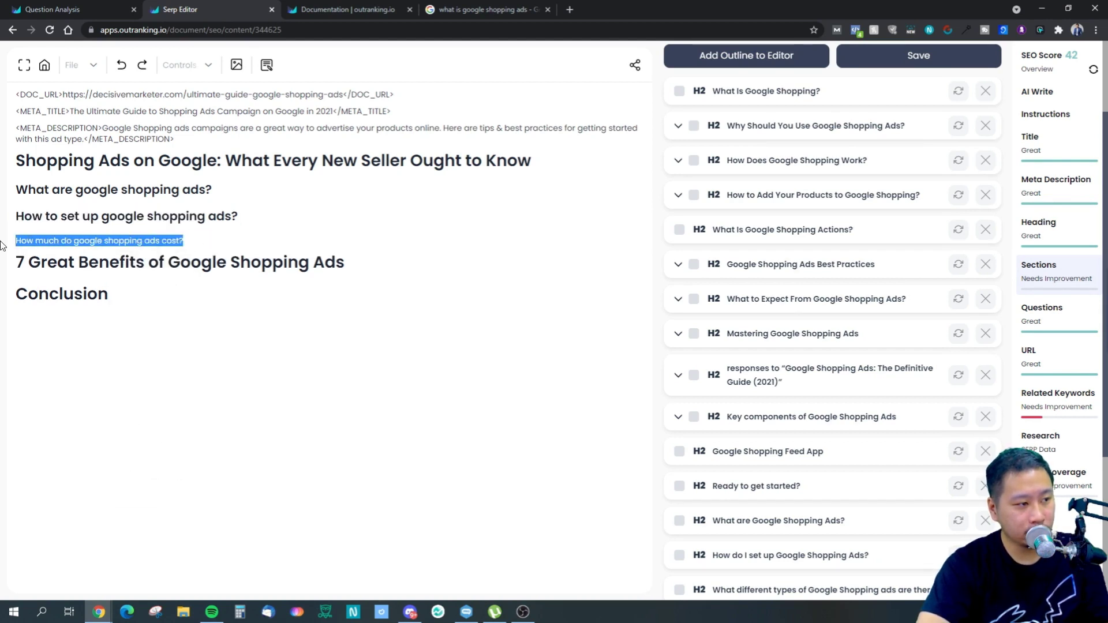
left_click(176, 264)
left_click(166, 330)
left_click(346, 272)
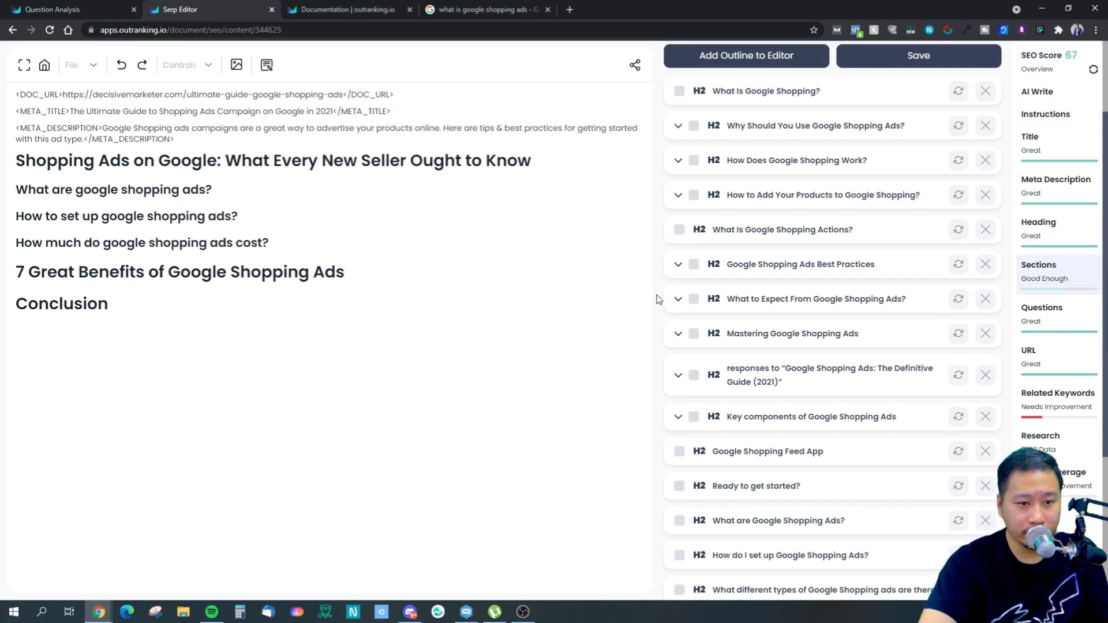
- Examine the suggested outline headings and the HFW section ideas for further article sections
scroll(828, 277, "down", 4)
scroll(841, 279, "up", 6)
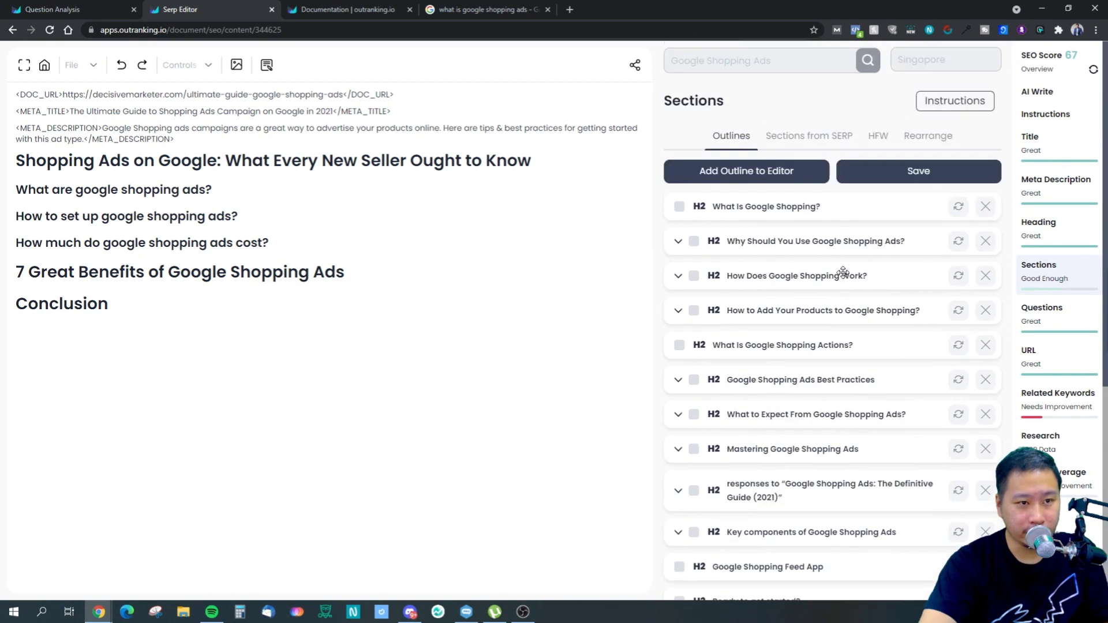
left_click(882, 143)
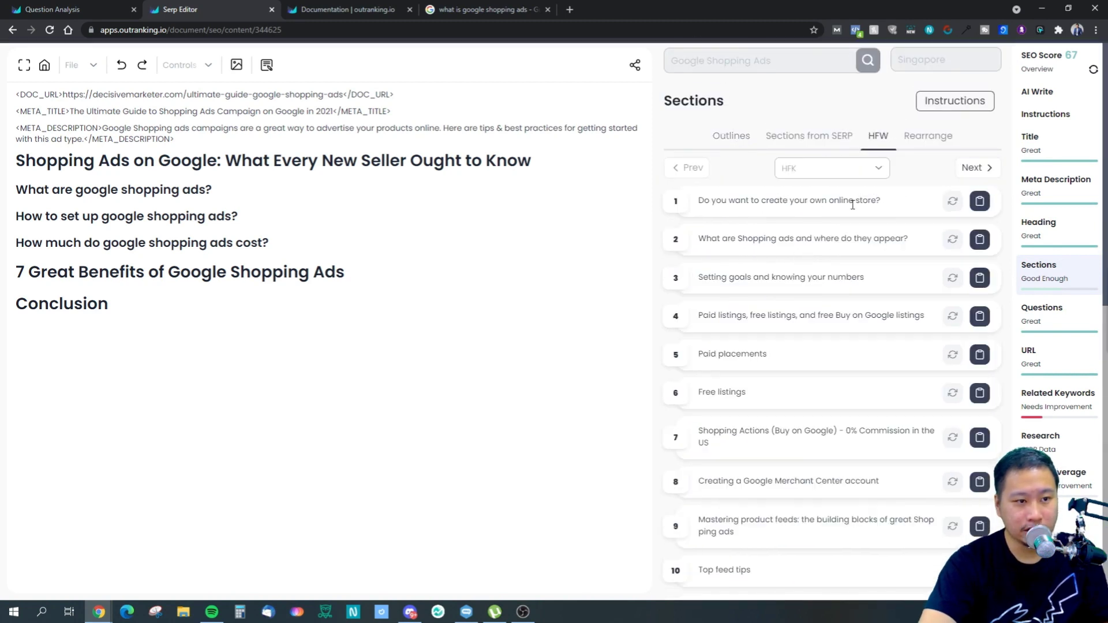
scroll(816, 303, "down", 3)
scroll(816, 303, "down", 4)
scroll(819, 304, "up", 8)
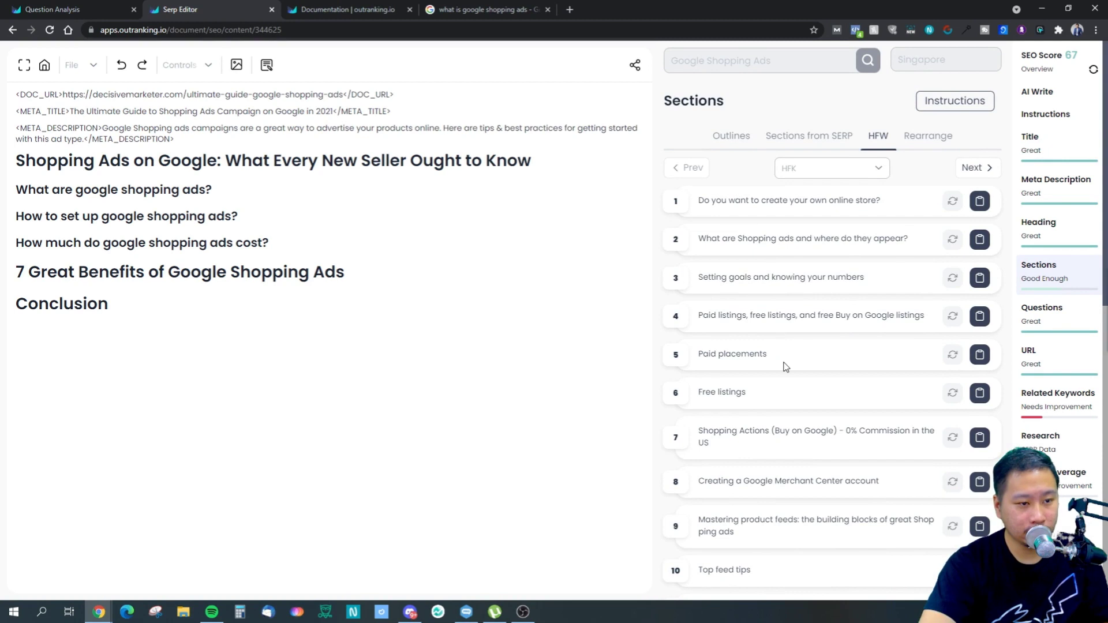
scroll(785, 367, "down", 2)
scroll(796, 477, "down", 2)
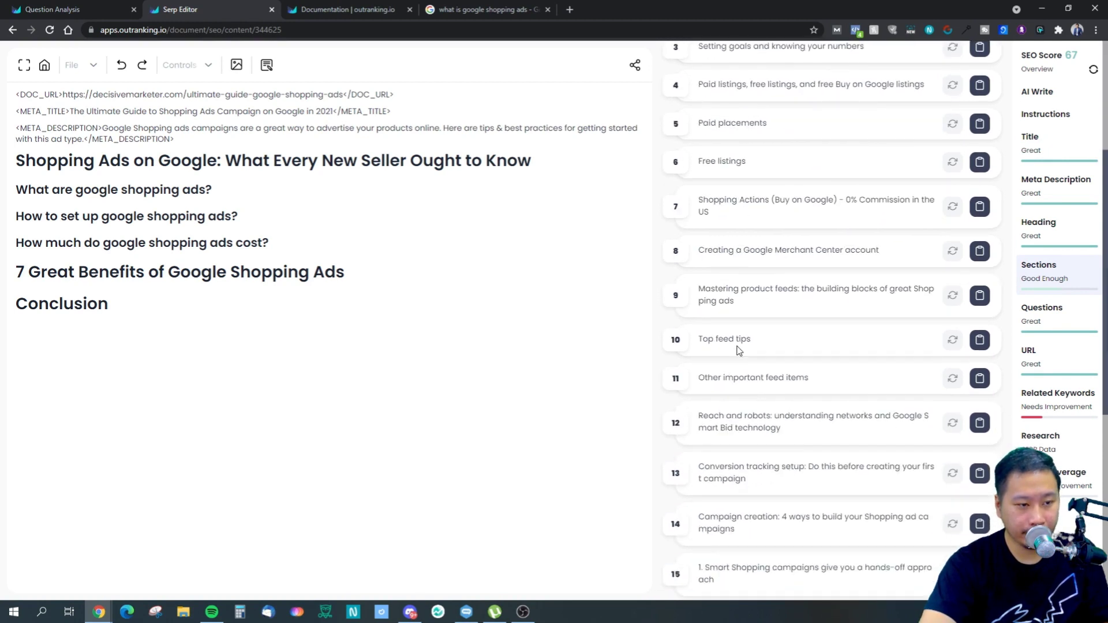
scroll(768, 441, "down", 7)
scroll(750, 413, "up", 11)
left_click(838, 137)
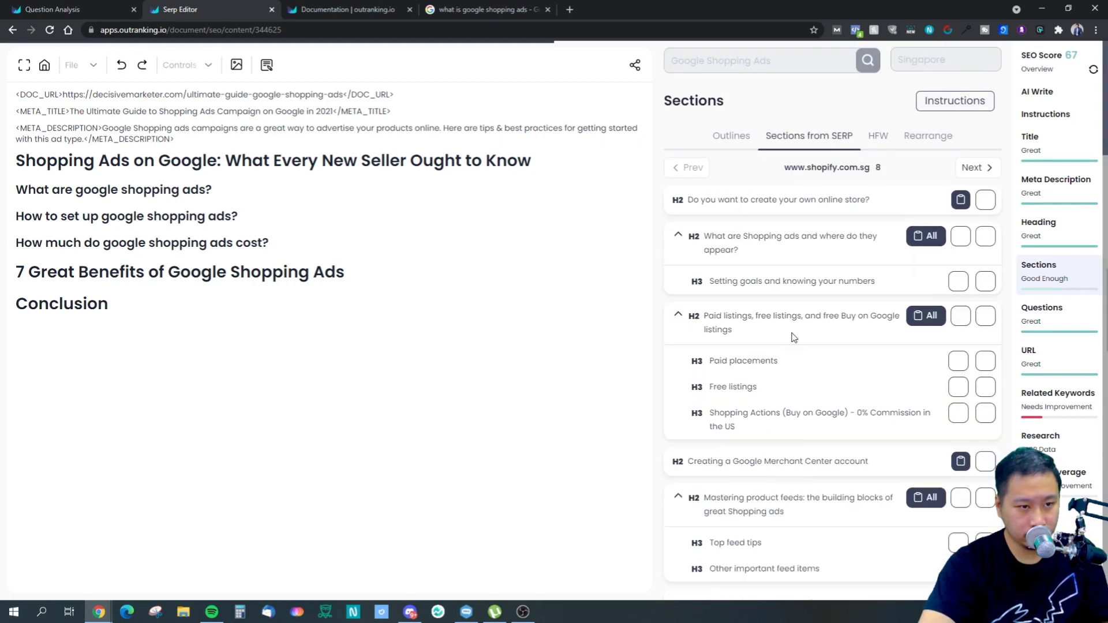
scroll(792, 323, "down", 2)
scroll(783, 315, "up", 1)
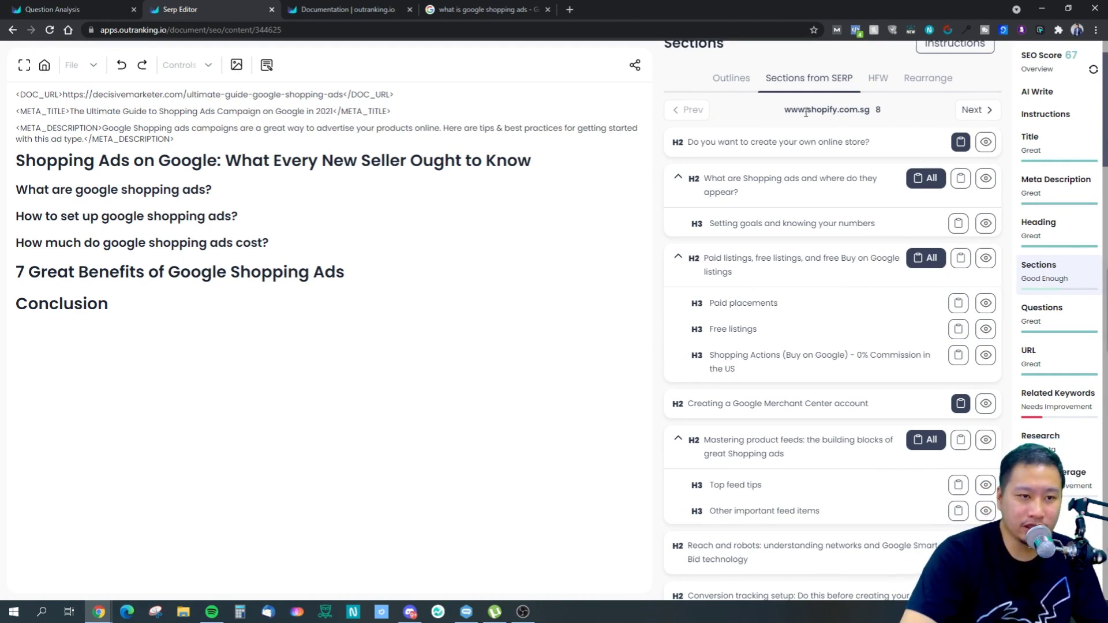
- Insert the "Paid listings, free listings, and free Buy on Google listings" section with all its subheadings below "What are google shopping ads?"
left_click(963, 113)
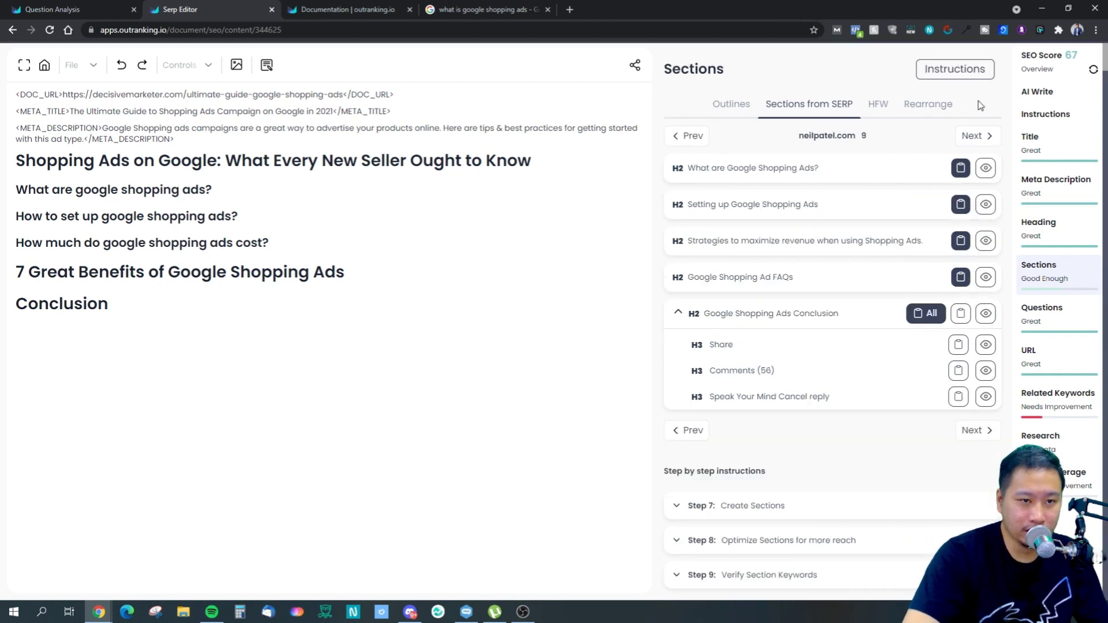
left_click(694, 143)
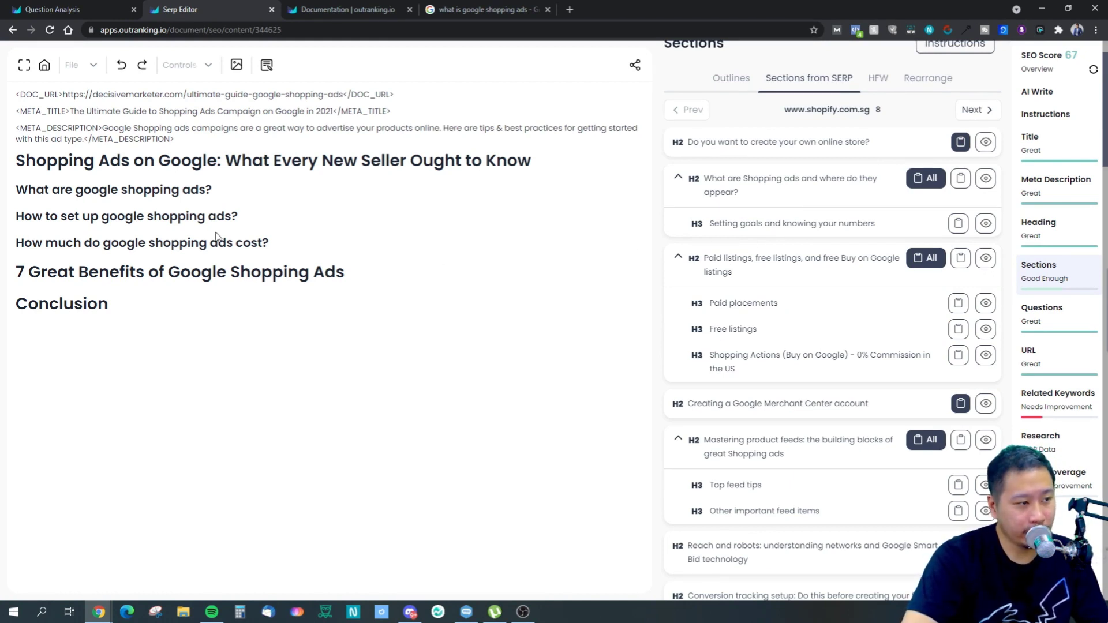
left_click(233, 191)
key("Return")
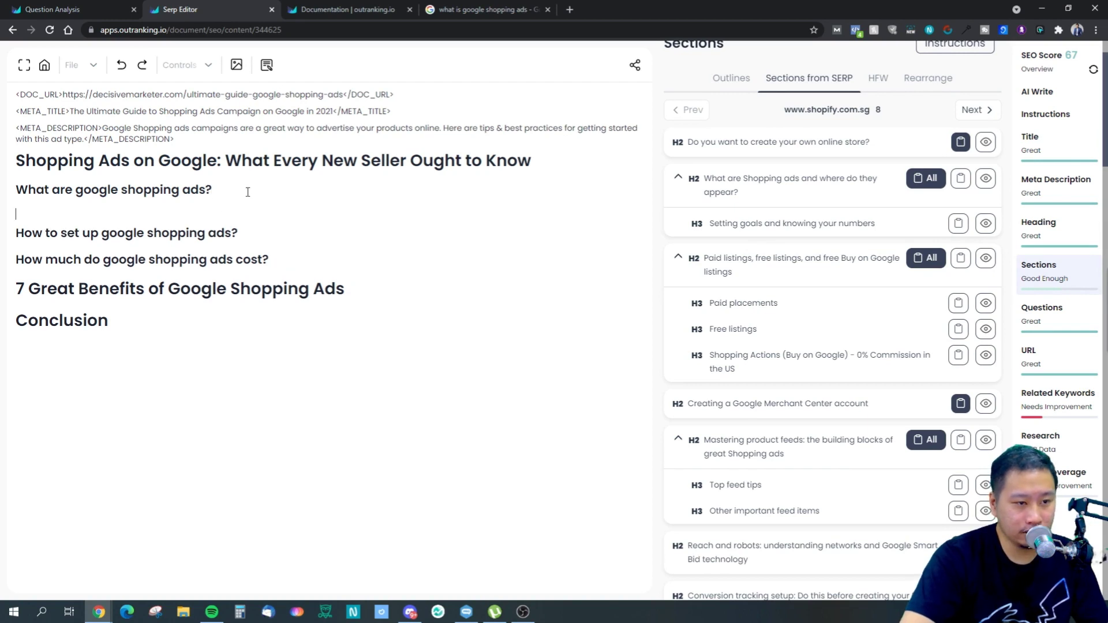
left_click(911, 261)
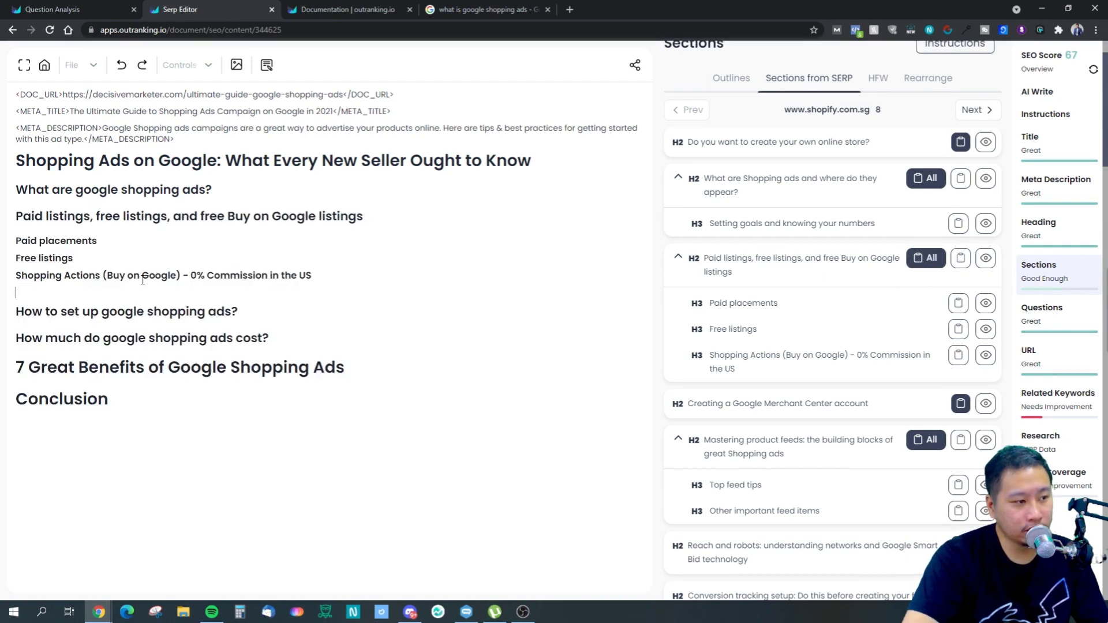
key("BackSpace")
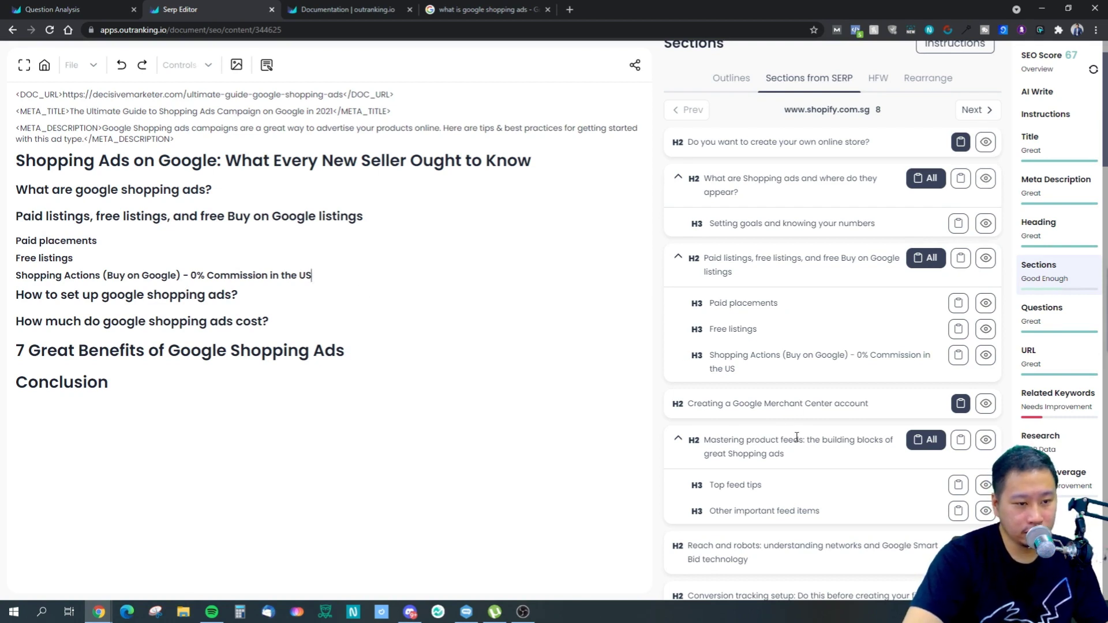
- Insert the suggested heading "Creating a Google Merchant Center account" below "How to set up google shopping ads?" without an extra blank line
scroll(794, 436, "down", 2)
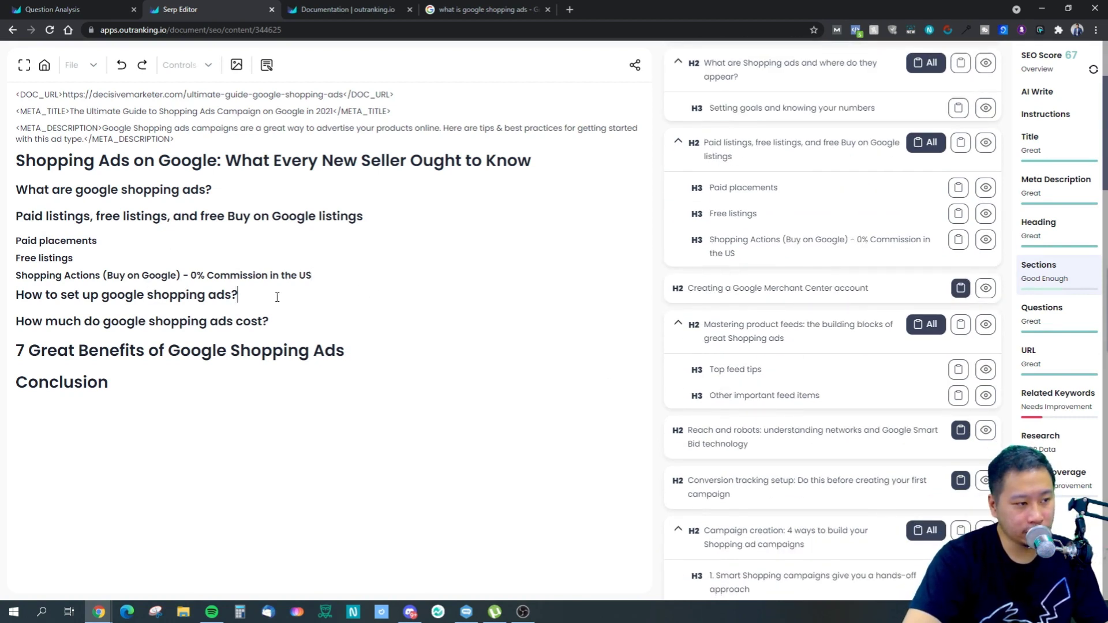
key("Return")
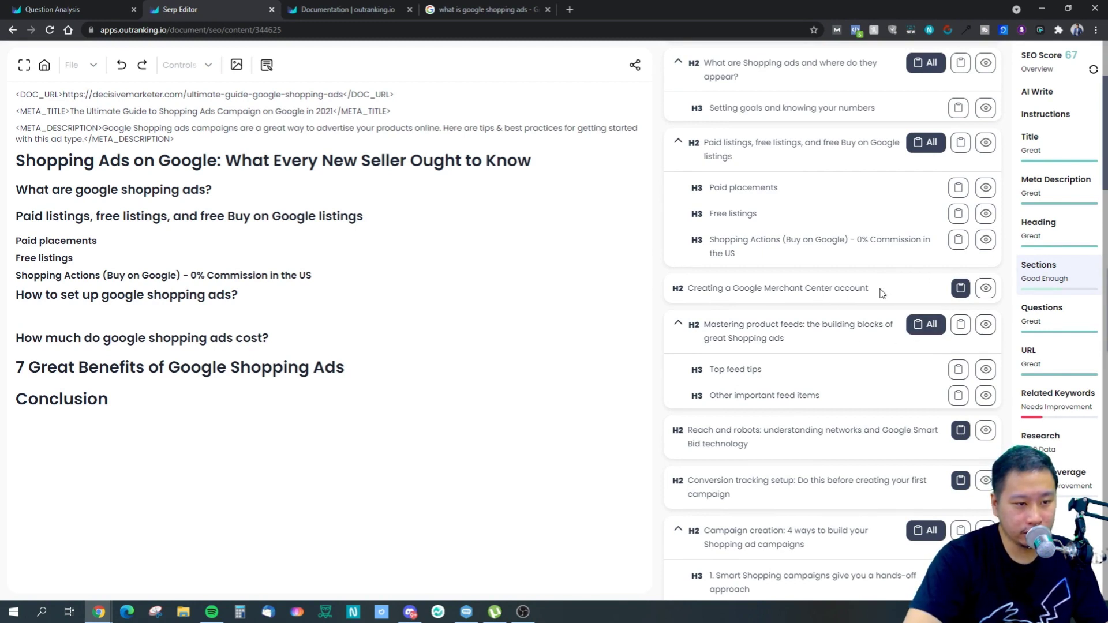
left_click(961, 288)
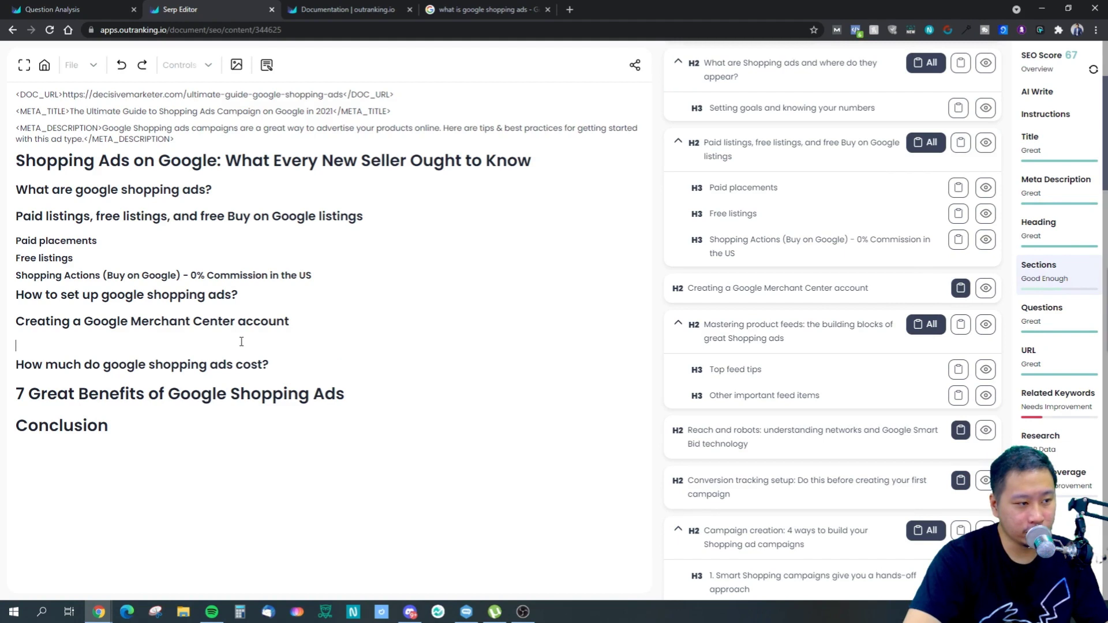
scroll(816, 443, "down", 2)
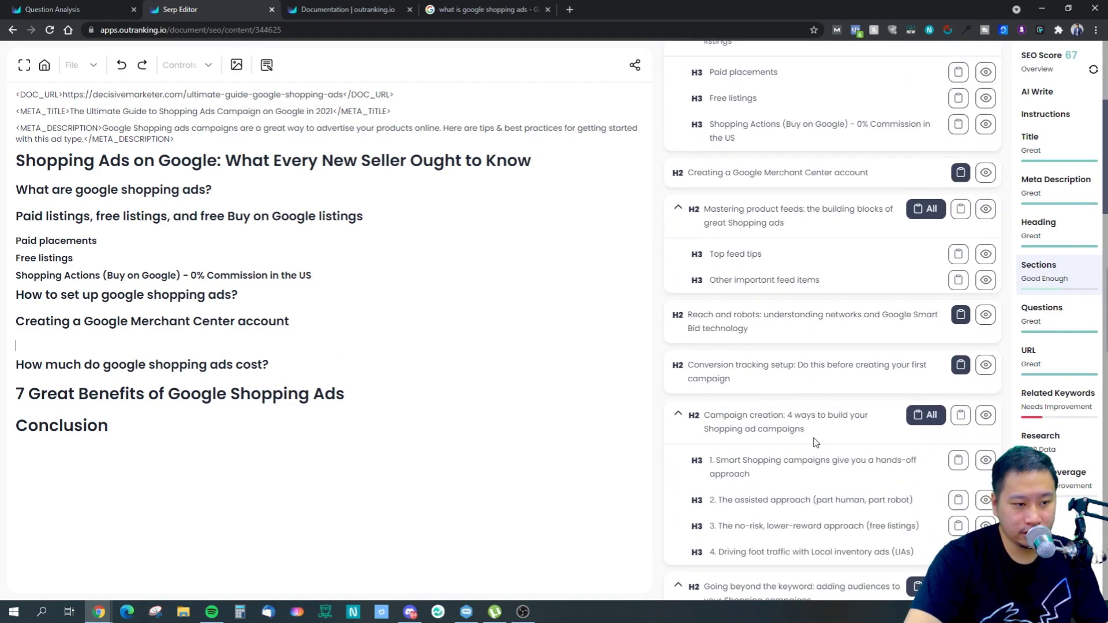
key("BackSpace")
- Format the line "Creating a Google Merchant Center account" as Heading 3
scroll(765, 484, "down", 3)
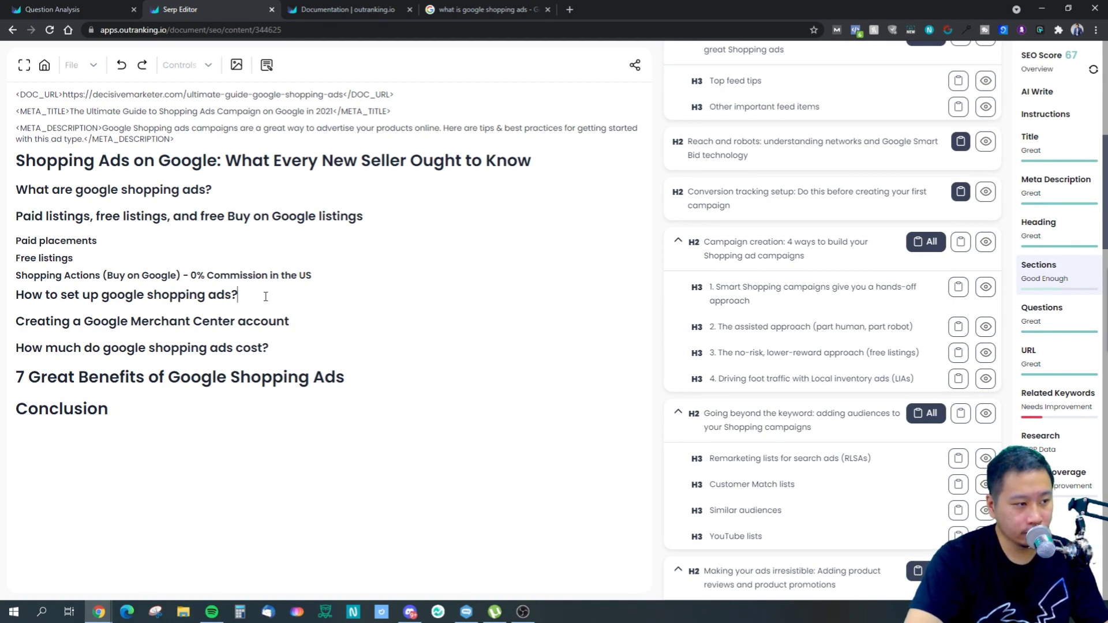
left_click_drag(289, 323, 13, 317)
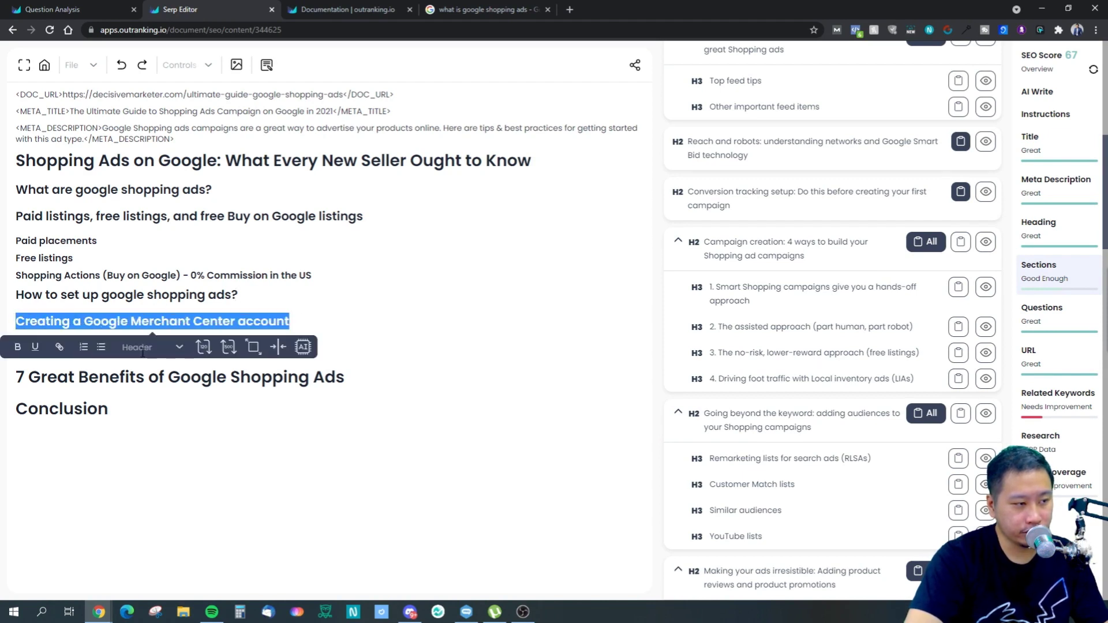
left_click(178, 347)
left_click(164, 440)
left_click(272, 295)
- Insert the "Campaign creation: 4 ways to build your Shopping ad campaigns" section with all its subheadings below the Merchant Center heading
left_click(242, 317)
key("Return")
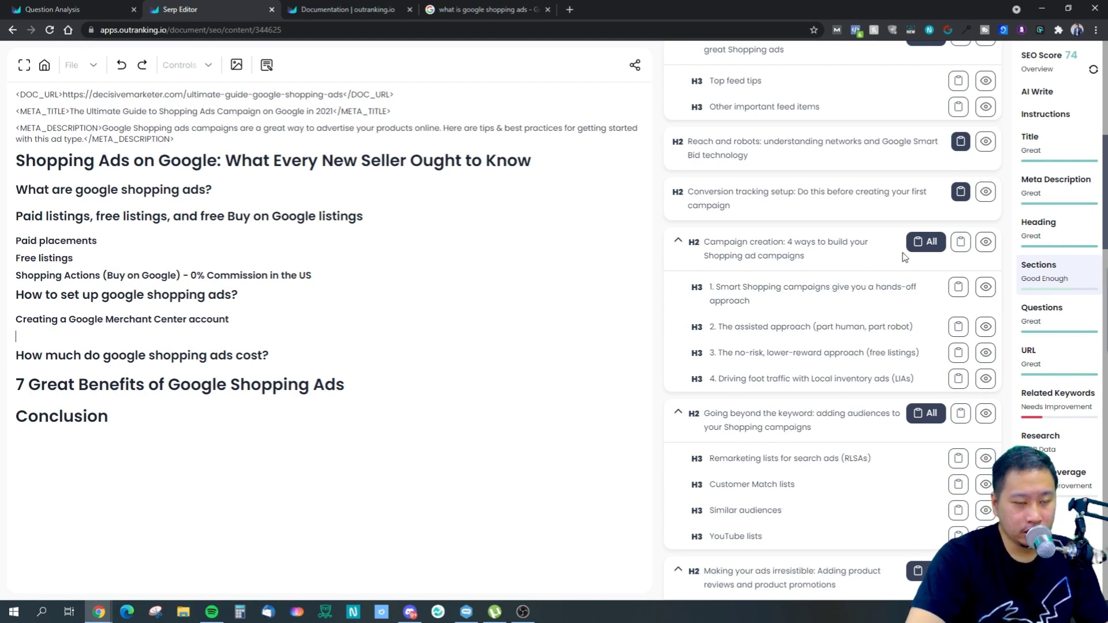
left_click(926, 242)
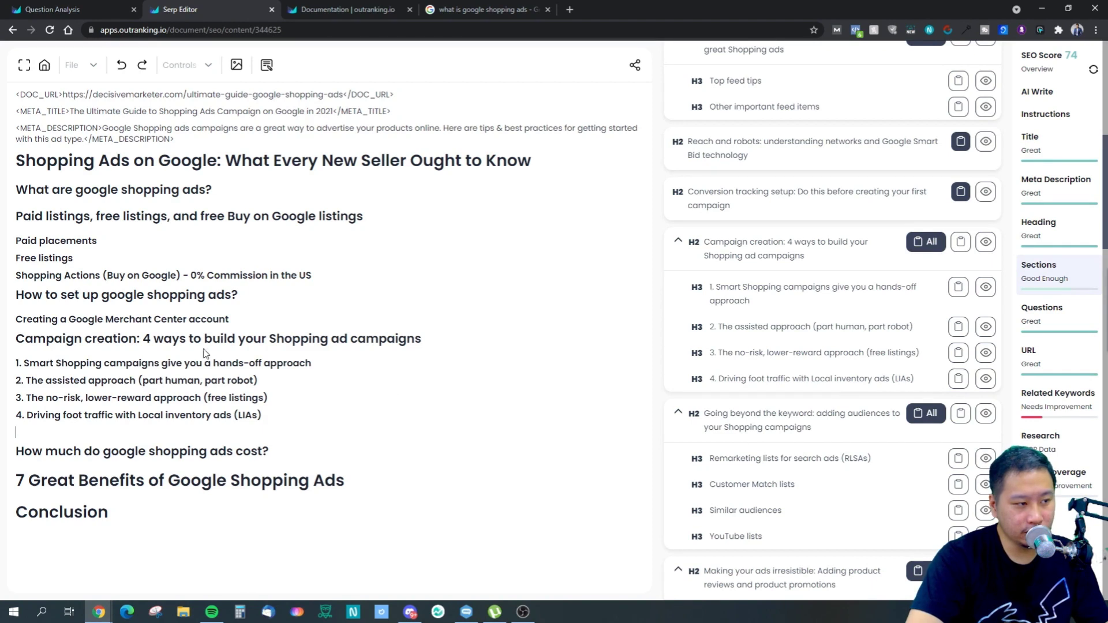
- Format the four numbered campaign approaches as Heading 4 and the "Campaign creation" line as Heading 3
left_click_drag(266, 418, 14, 363)
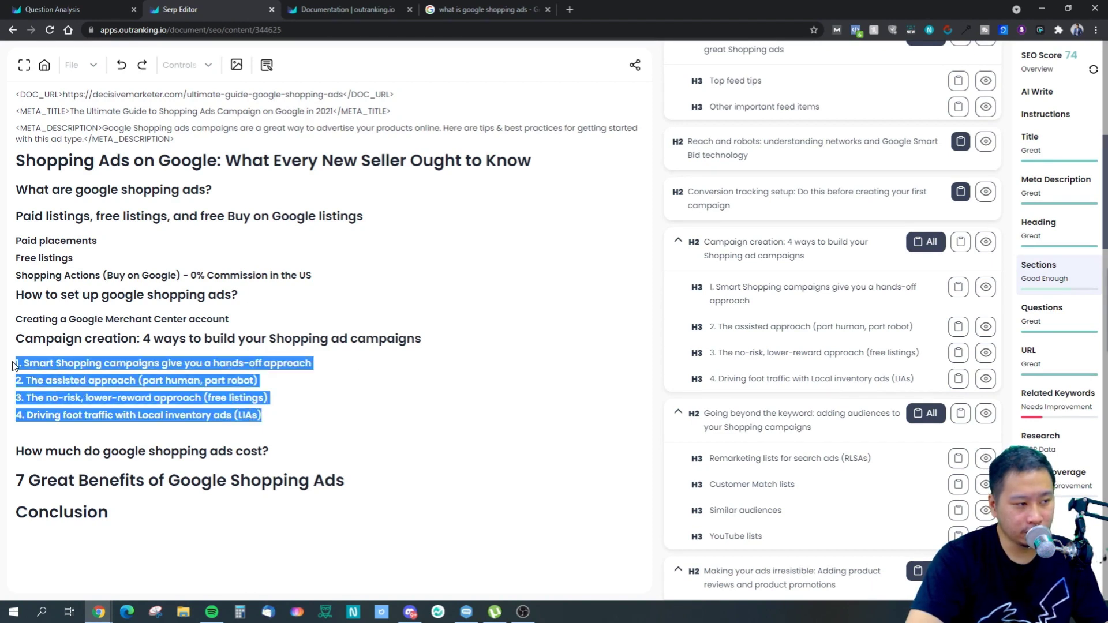
left_click(334, 441)
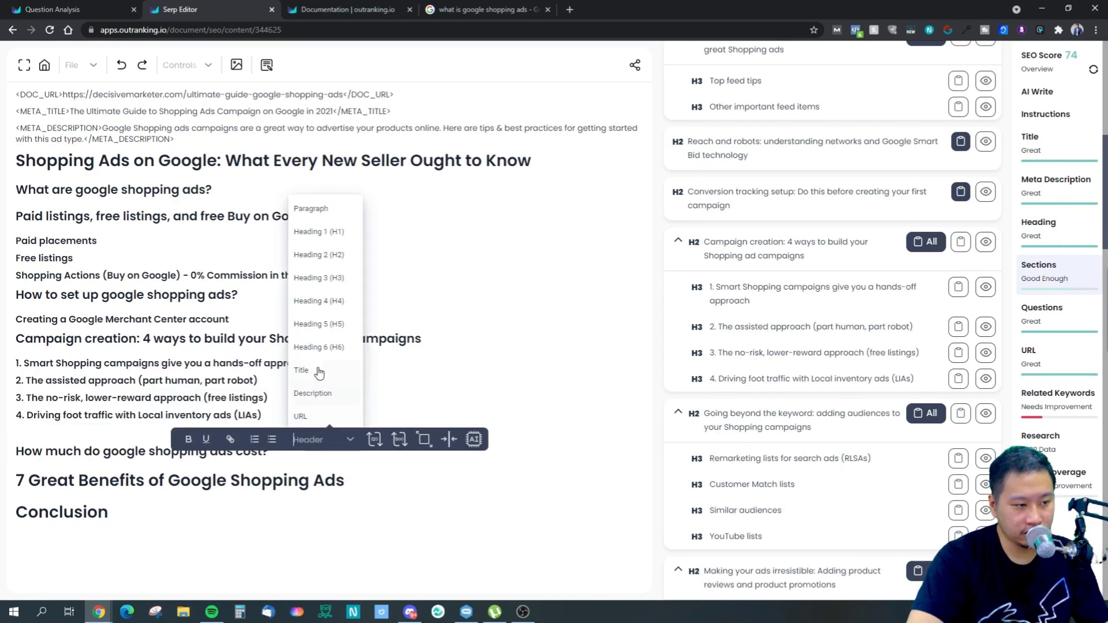
left_click(331, 302)
left_click(58, 366)
left_click_drag(432, 339, 4, 345)
left_click(239, 364)
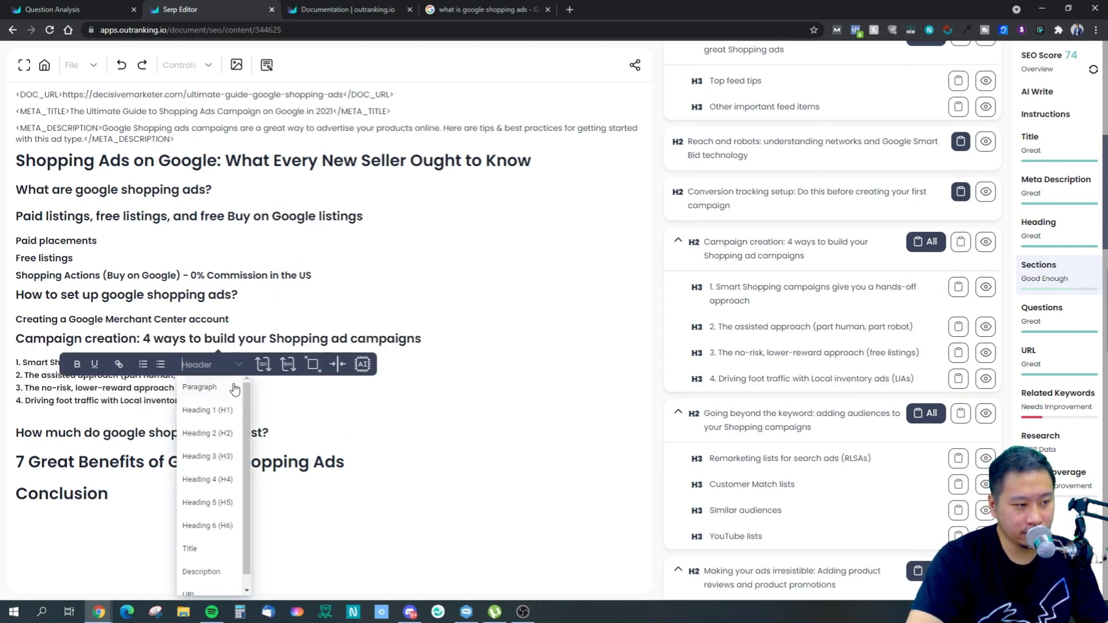
left_click(220, 460)
left_click(133, 378)
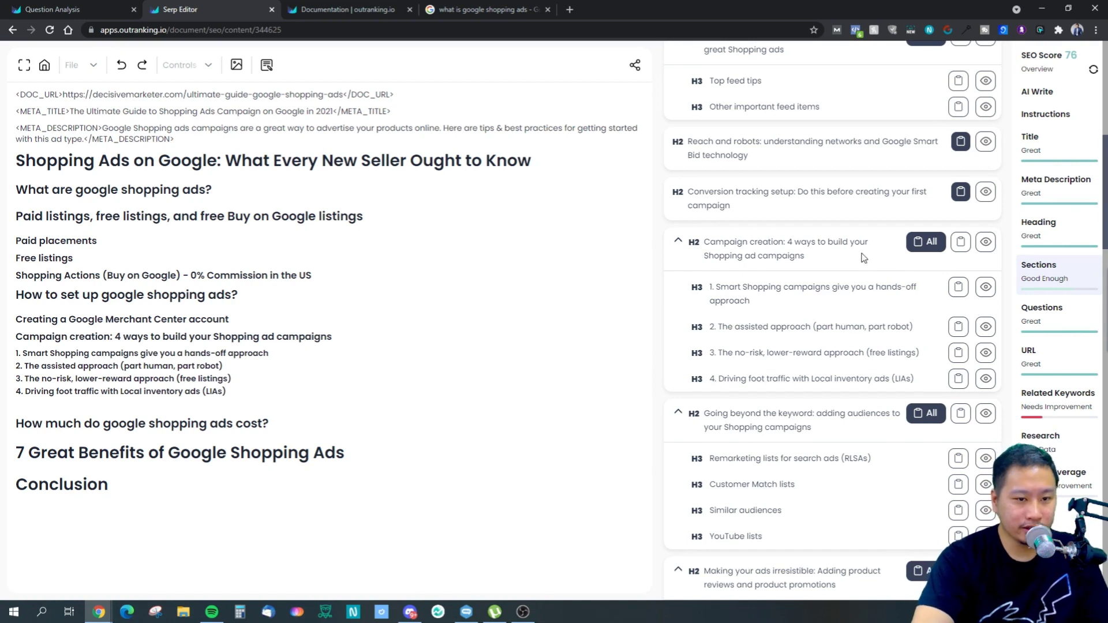
- Replace the word "Benefits" with "Tips" in the heading "7 Great Benefits of Google Shopping Ads"
scroll(801, 414, "down", 3)
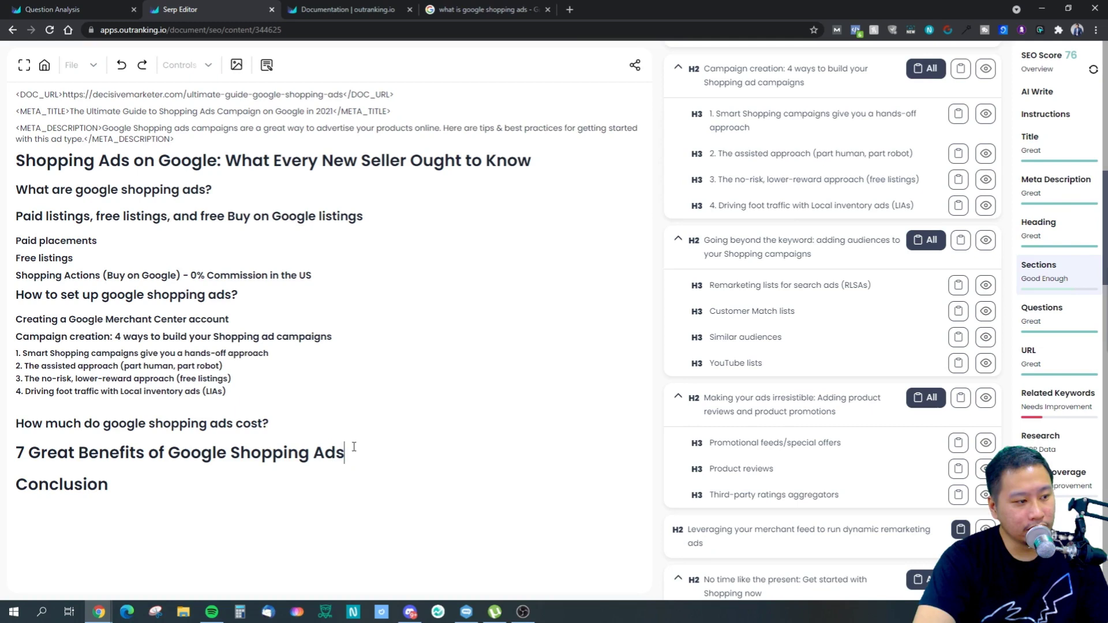
scroll(773, 441, "down", 2)
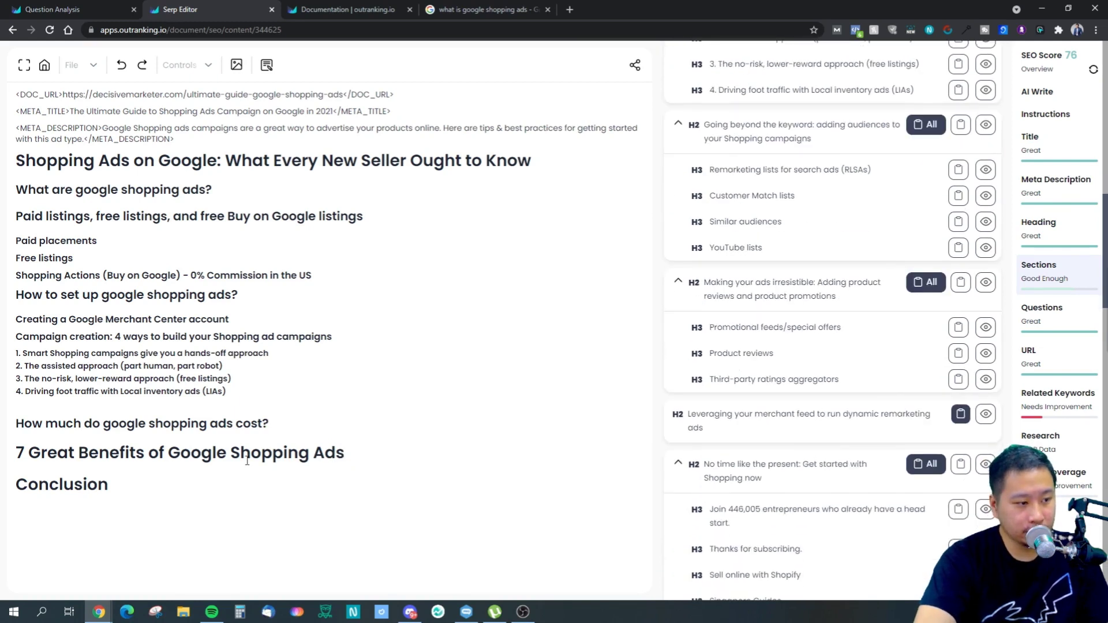
scroll(830, 499, "down", 7)
scroll(830, 499, "up", 7)
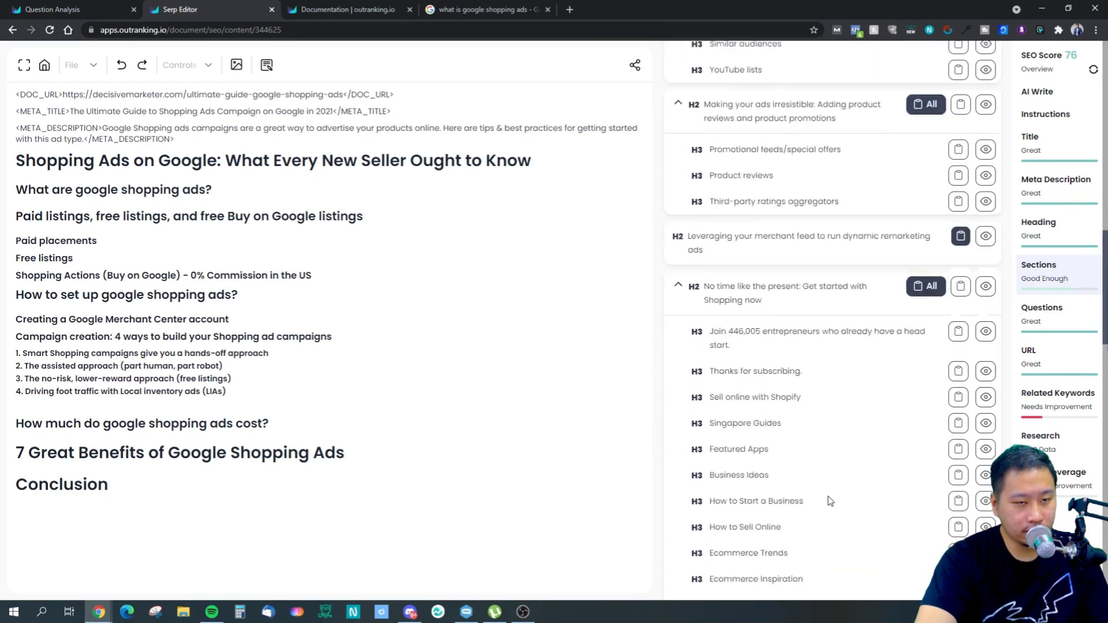
left_click(420, 459)
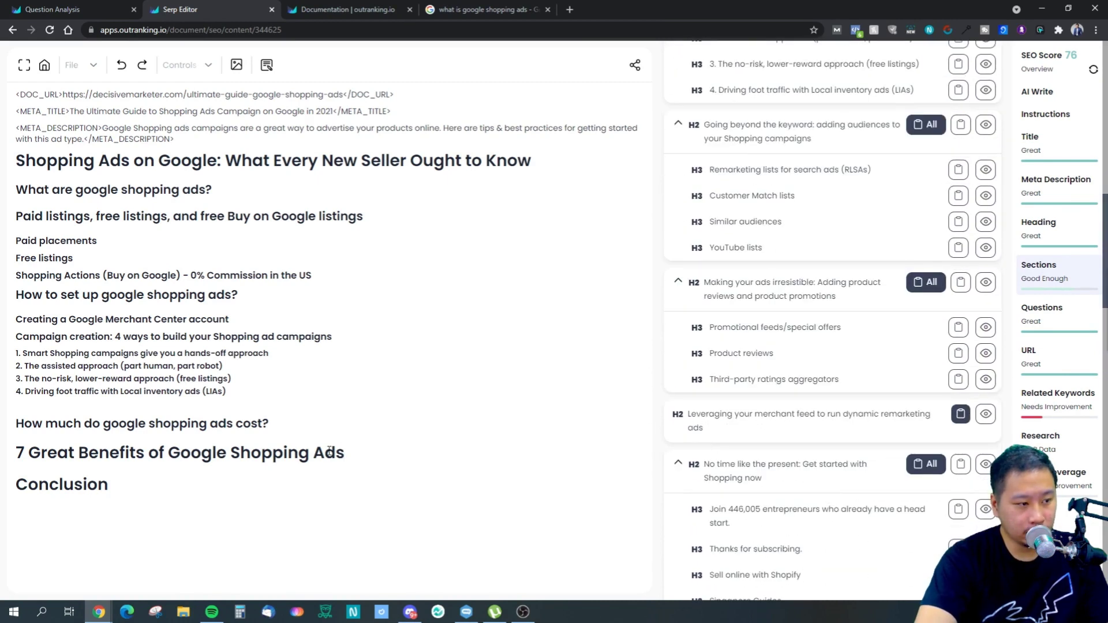
left_click_drag(148, 446, 77, 454)
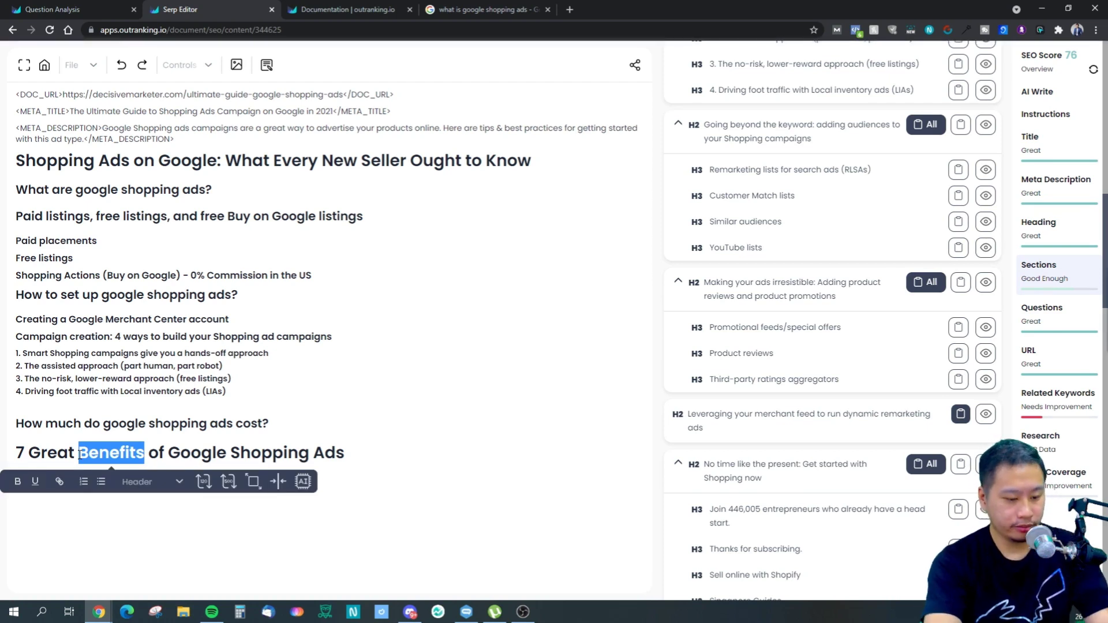
type("Trip")
key("BackSpace")
key("BackSpace")
key("BackSpace")
type("ips")
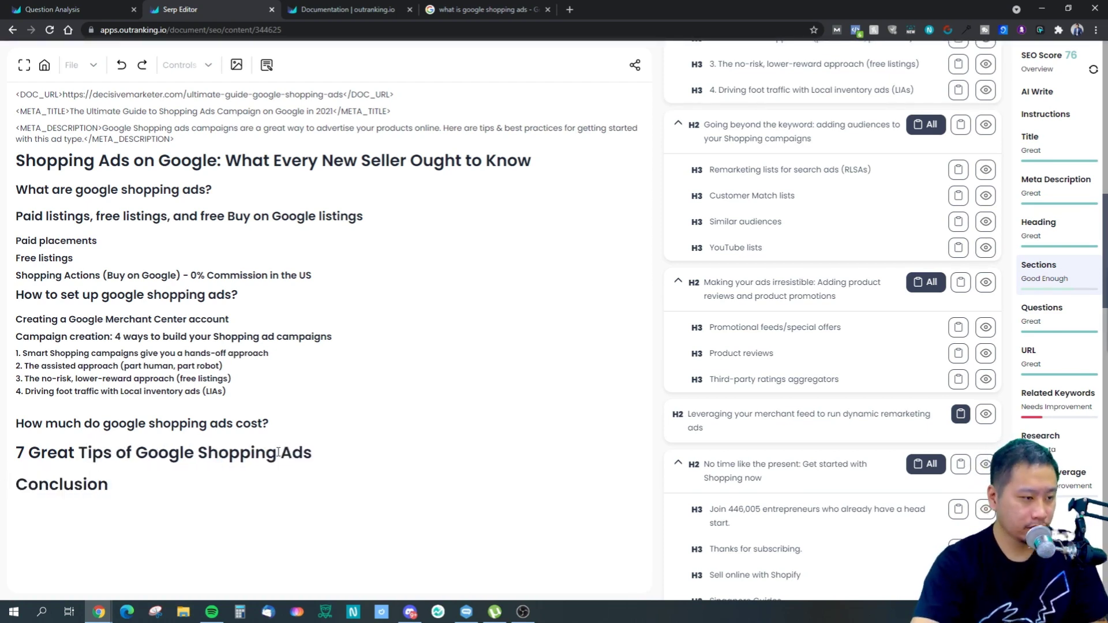
- Insert the "Making your ads irresistible: Adding product reviews and product promotions" section with all its subheadings under the "7 Great Tips" heading
key("Return")
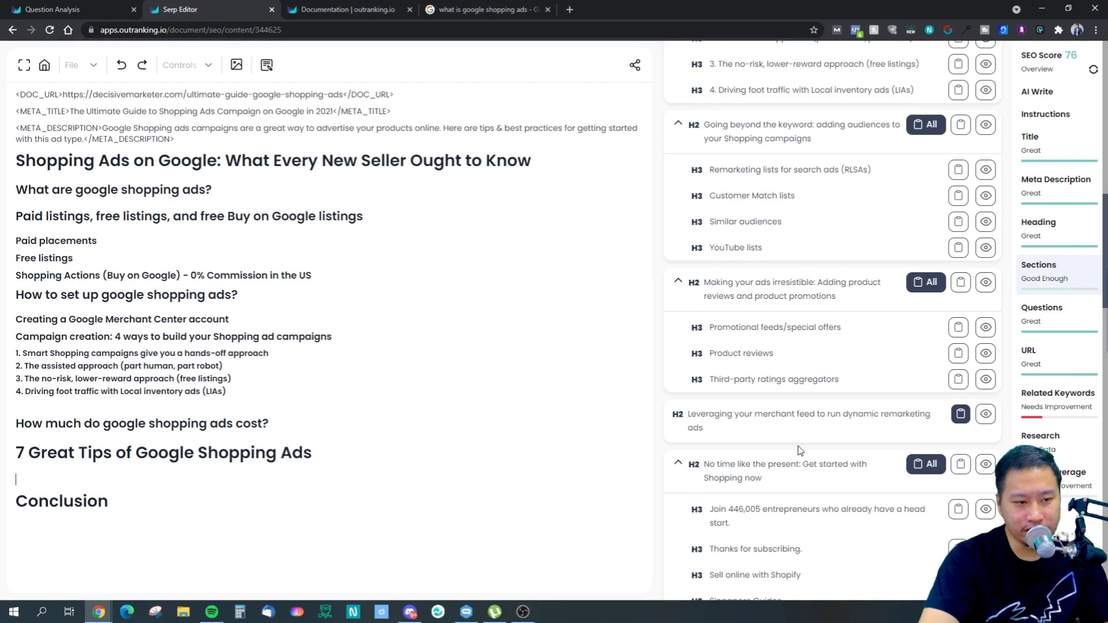
scroll(800, 450, "down", 3)
scroll(758, 376, "up", 1)
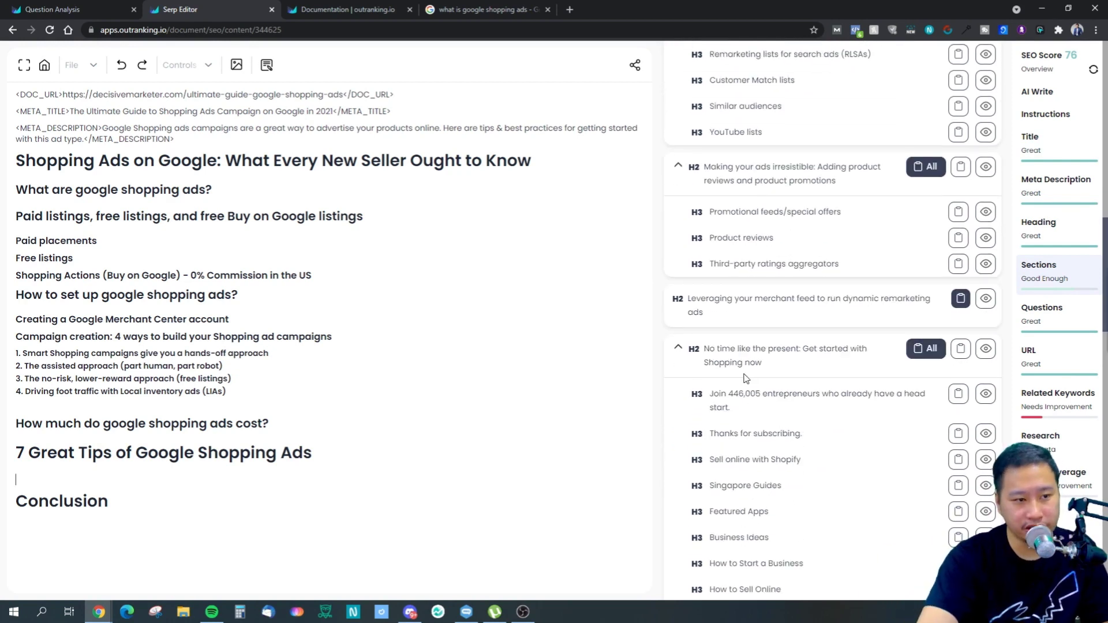
scroll(819, 323, "up", 4)
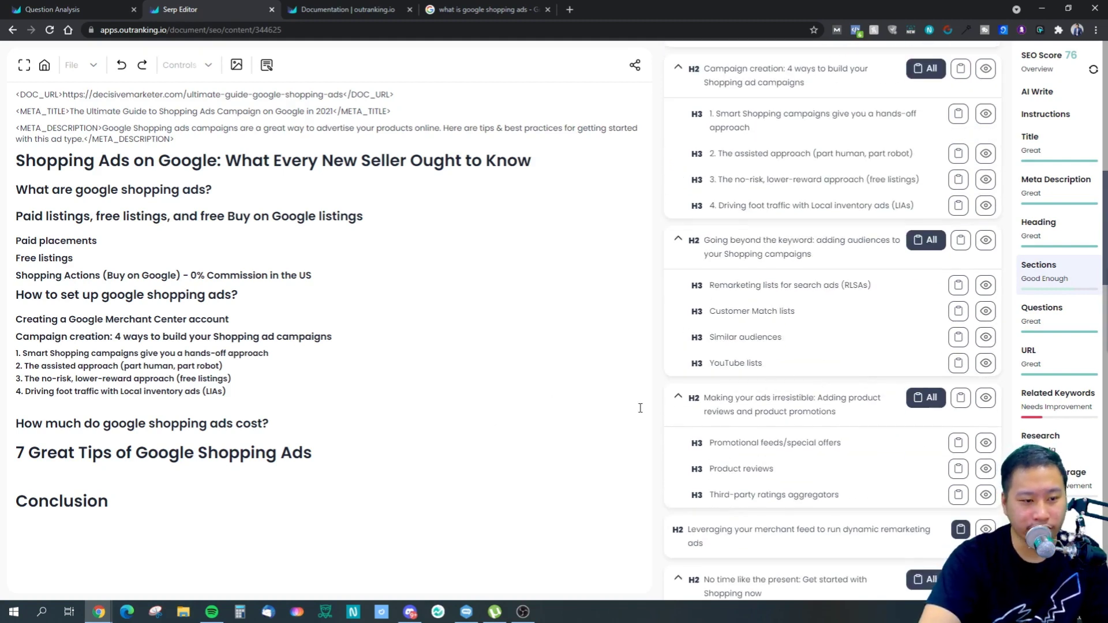
scroll(791, 398, "up", 2)
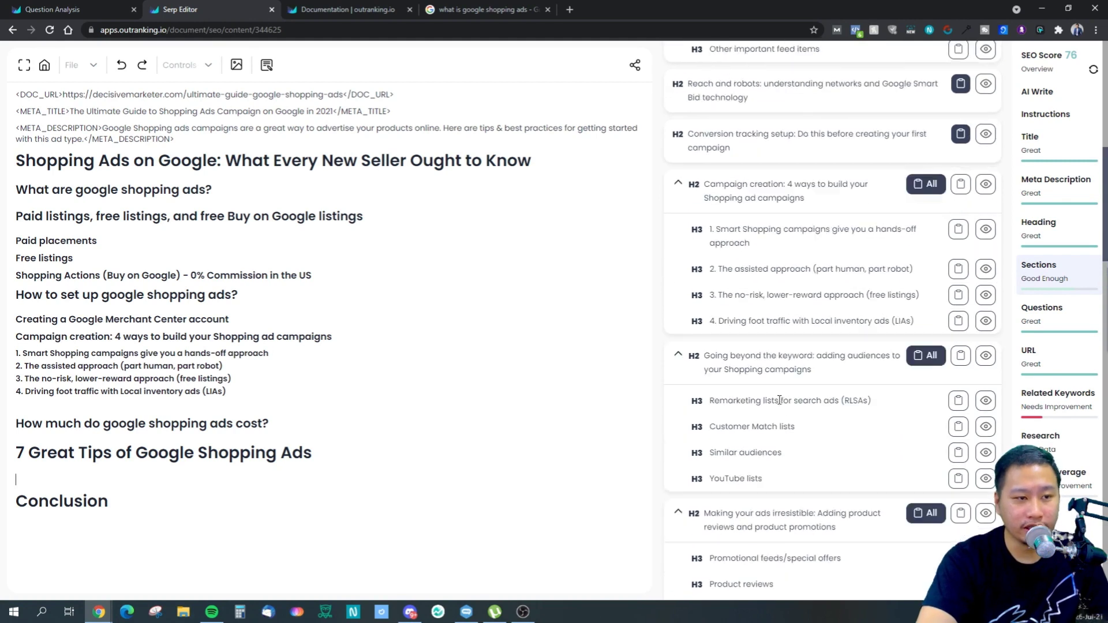
scroll(793, 398, "up", 1)
scroll(795, 398, "down", 5)
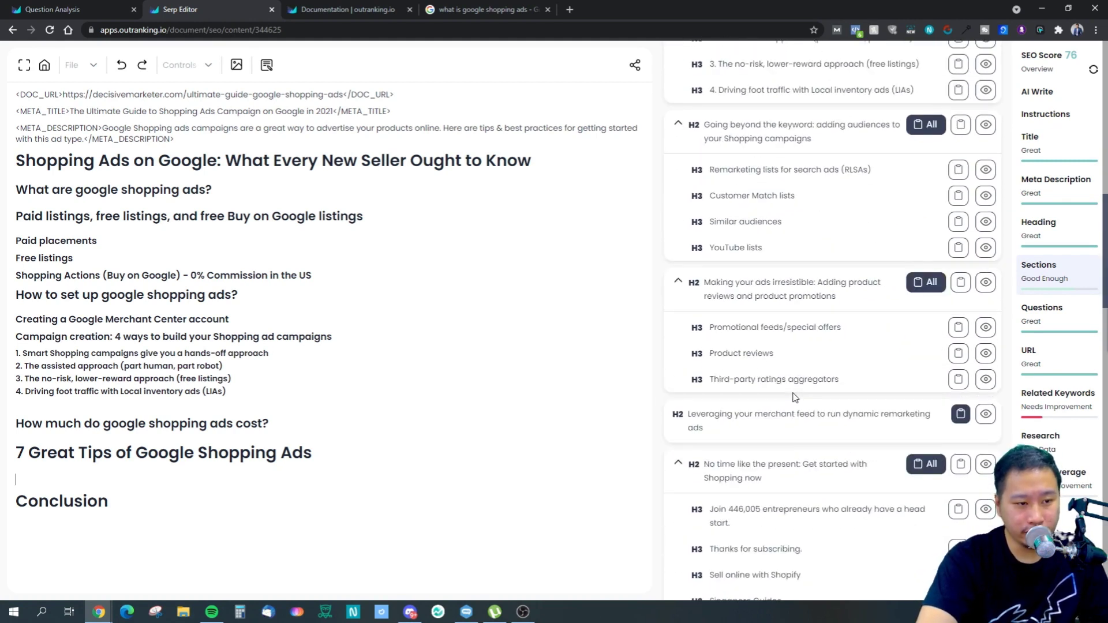
scroll(794, 397, "down", 6)
scroll(795, 396, "up", 5)
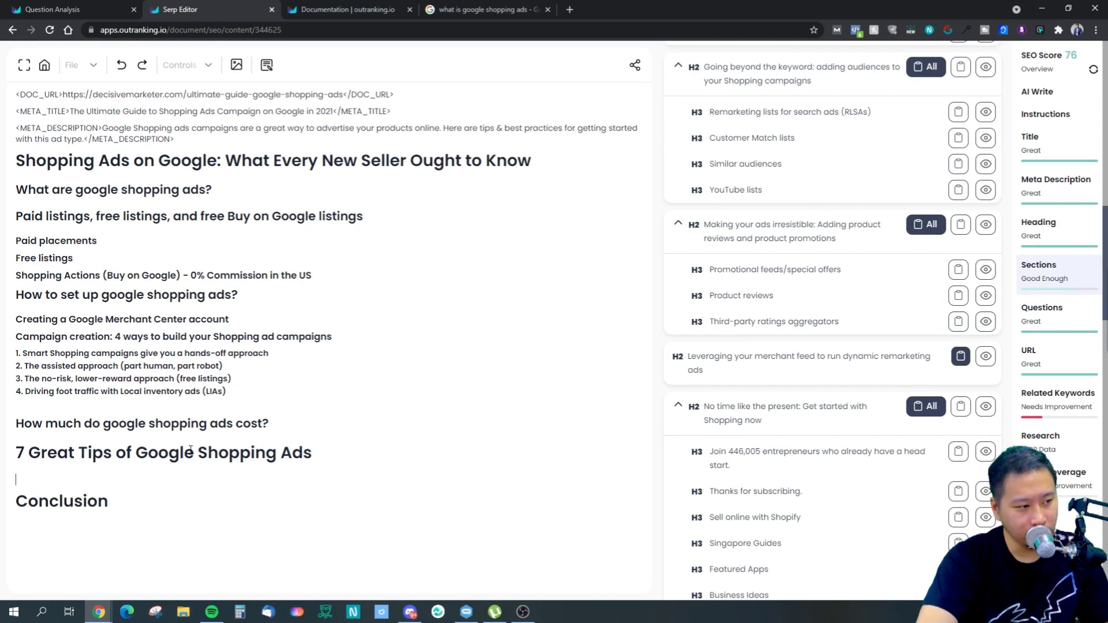
left_click(930, 230)
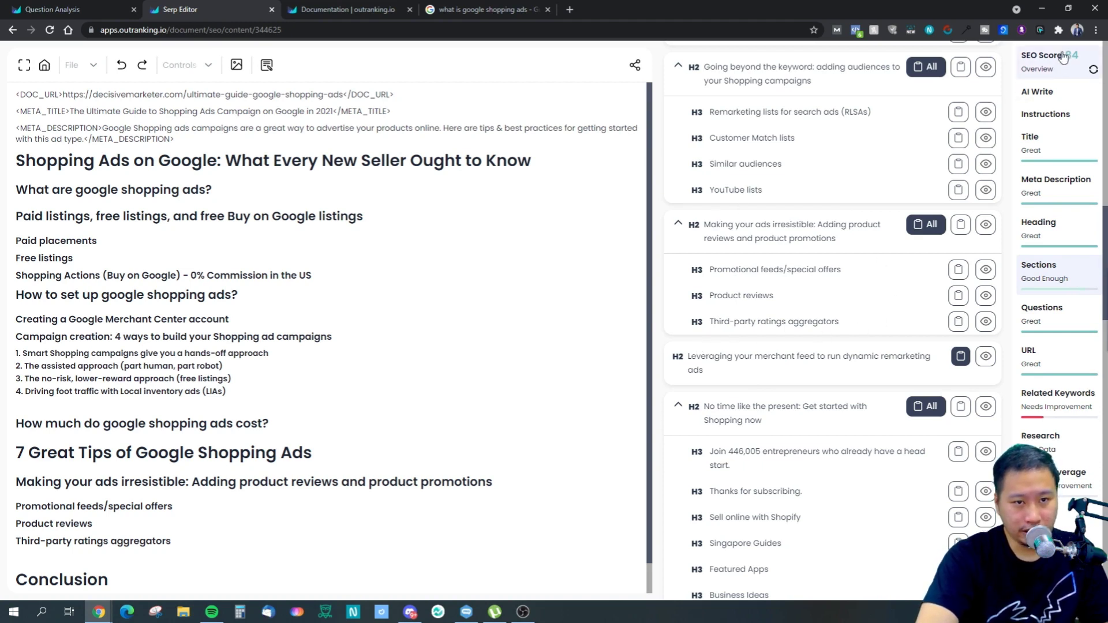
scroll(785, 352, "down", 15)
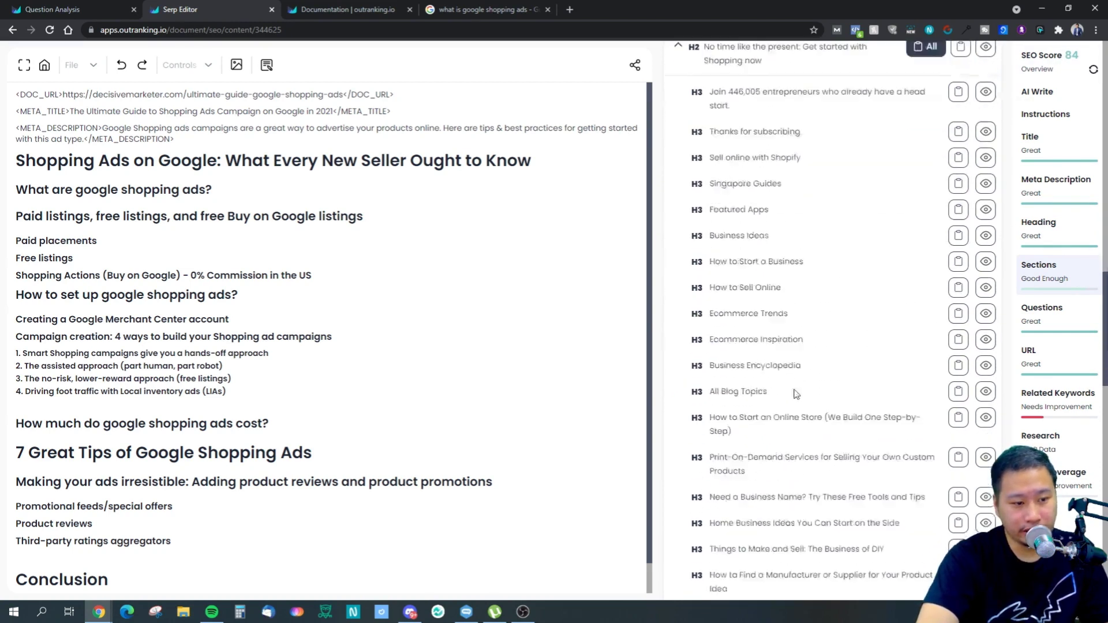
scroll(798, 393, "down", 3)
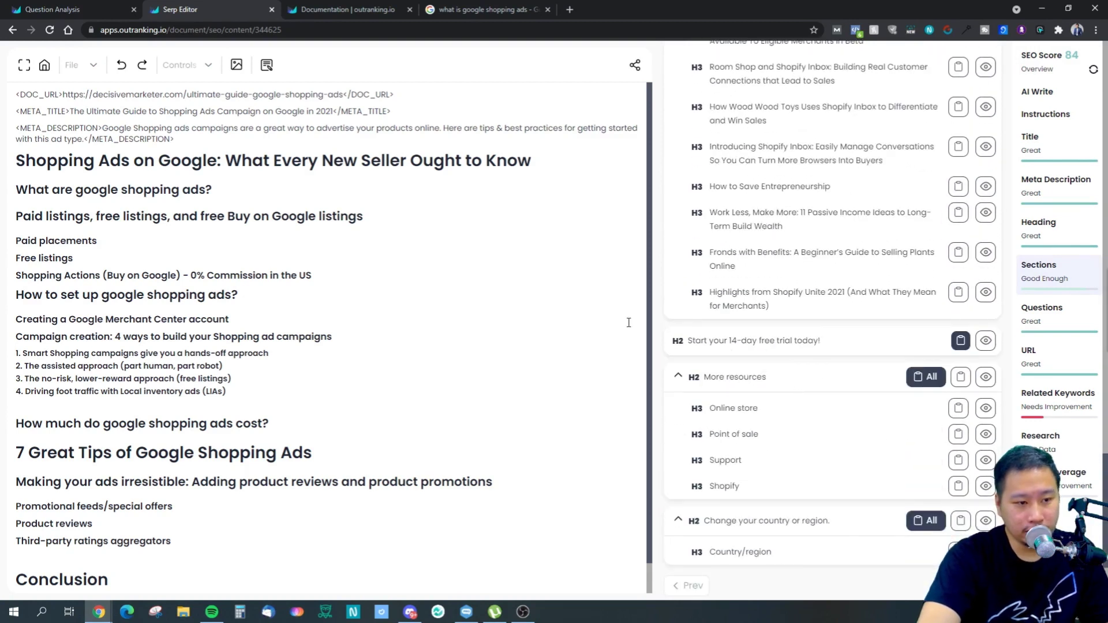
scroll(976, 439, "up", 20)
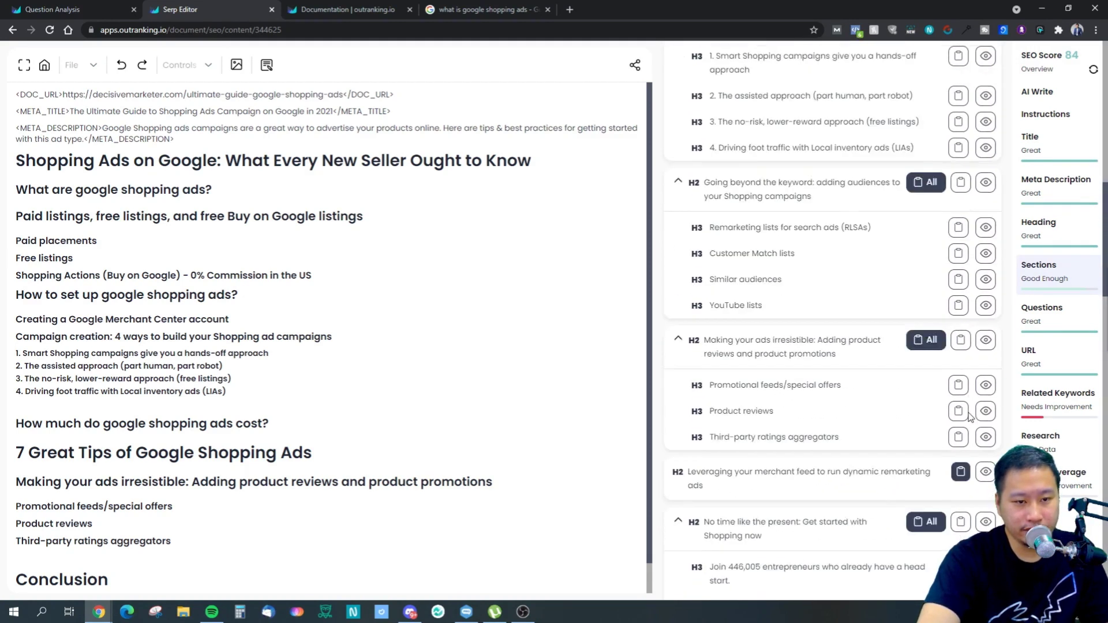
scroll(970, 417, "up", 2)
left_click(744, 141)
scroll(809, 349, "down", 3)
scroll(811, 344, "up", 3)
- Move the "What are google shopping ads?" section below "Paid listings, free listings, and free Buy on Google listings" and apply the rearrangement
left_click(928, 137)
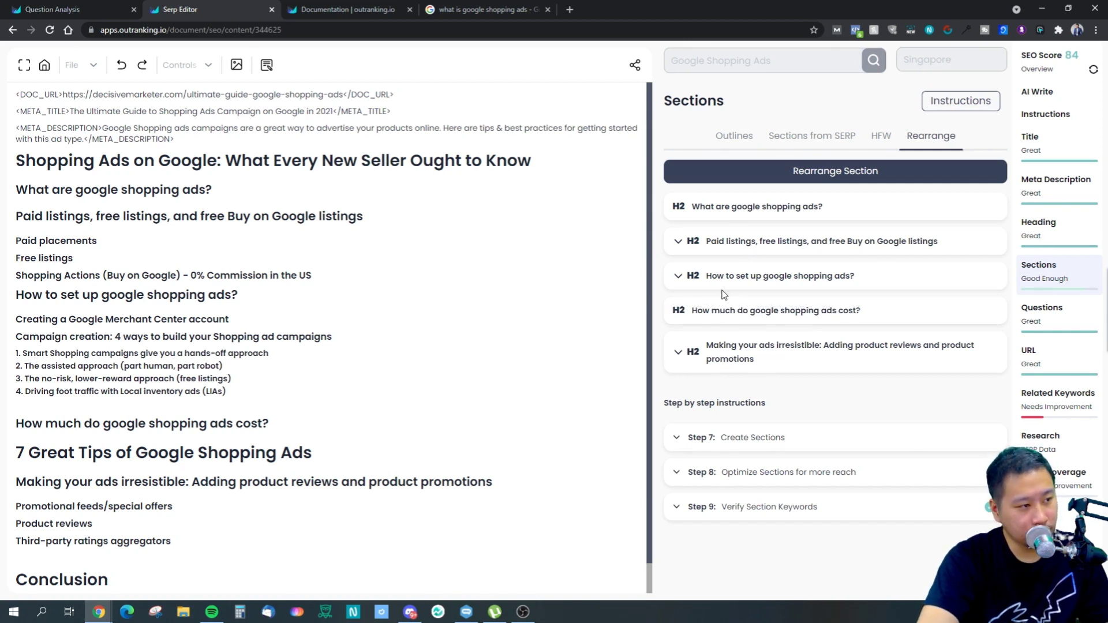
left_click_drag(736, 207, 723, 257)
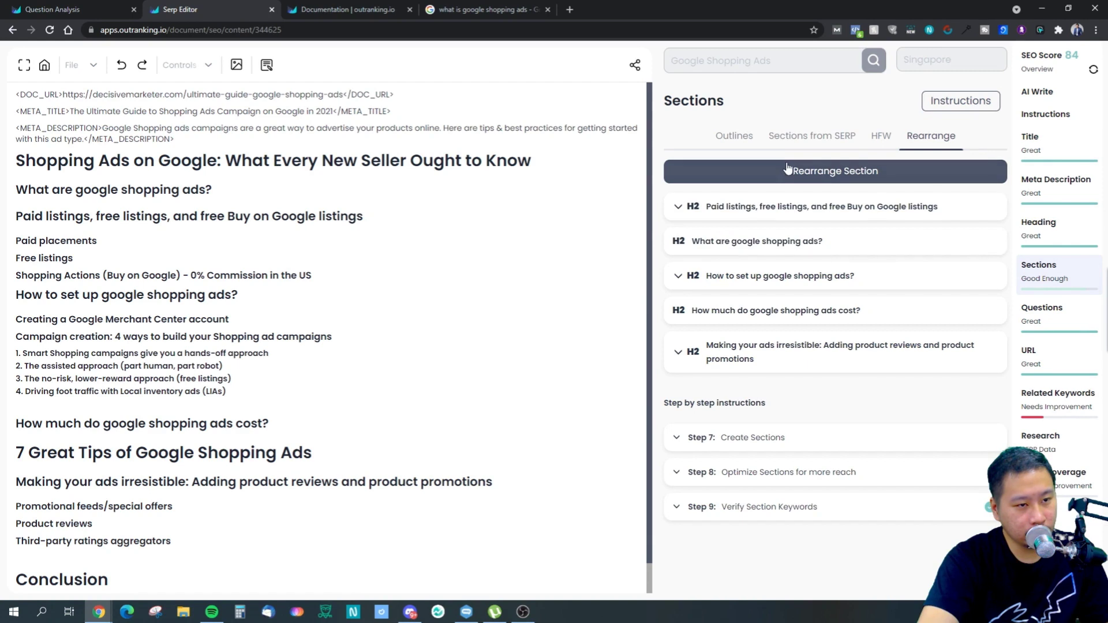
left_click(788, 173)
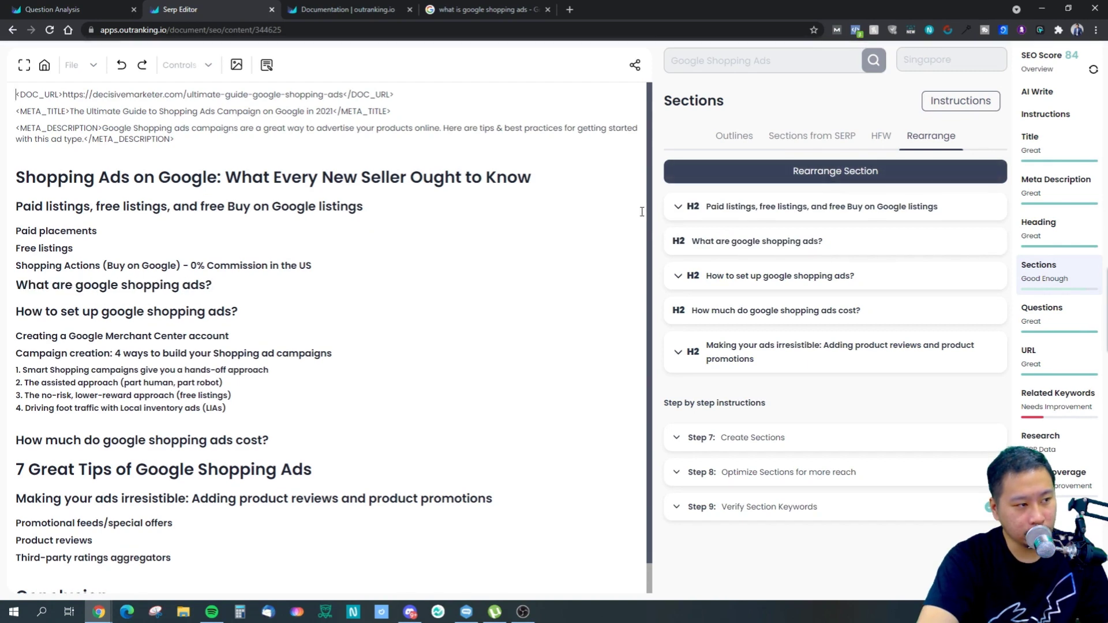
- Move the "What are google shopping ads?" section back above the "Paid listings" section and apply the rearrangement
left_click_drag(749, 239, 753, 202)
left_click(809, 173)
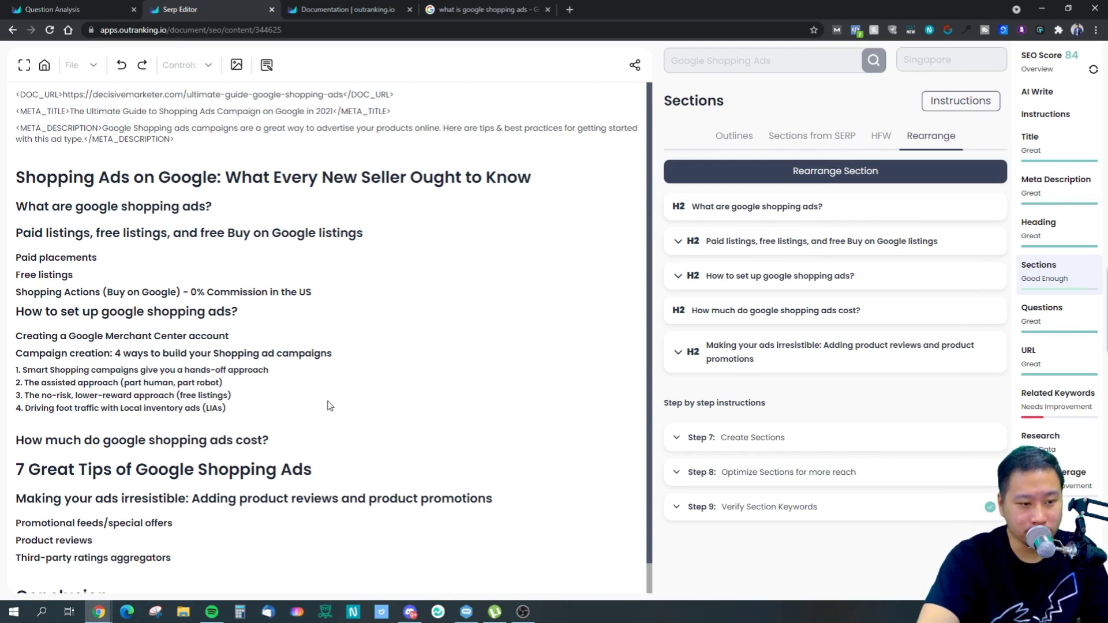
- Consult the related keywords for optimizing sections, insert "Guide" after "Shopping Ads" in the main heading, and refresh the SEO score
scroll(342, 391, "down", 1)
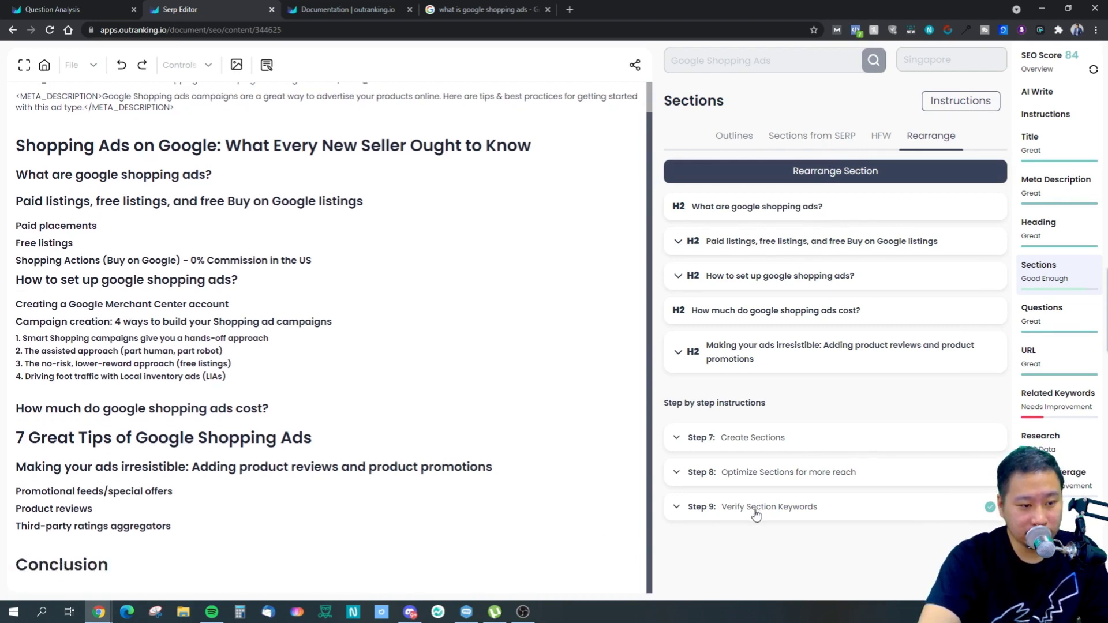
left_click(752, 478)
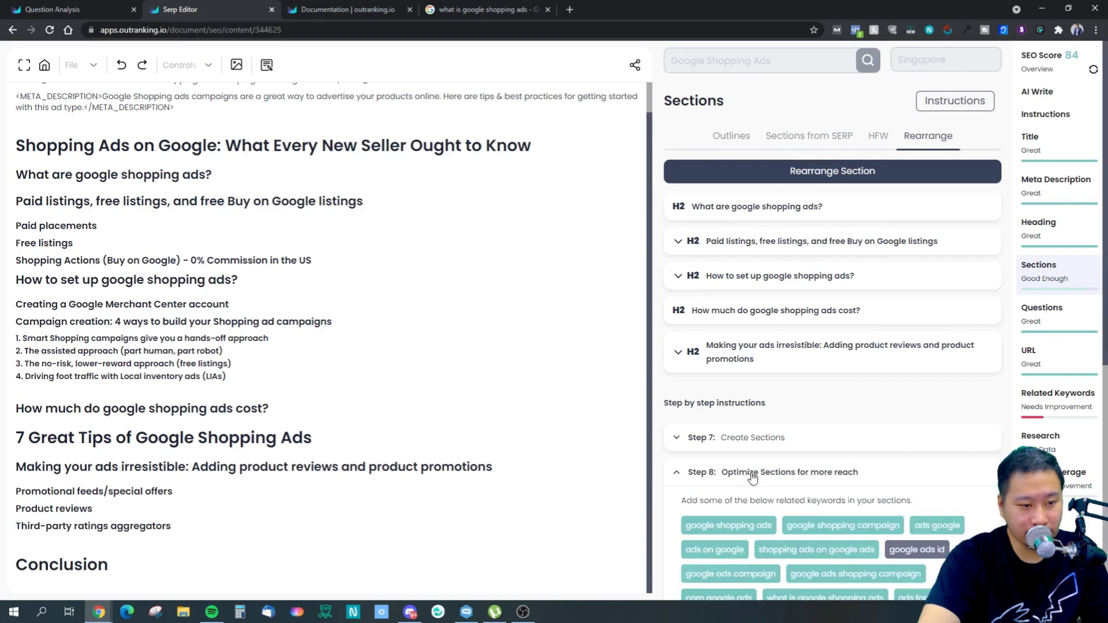
scroll(773, 477, "down", 4)
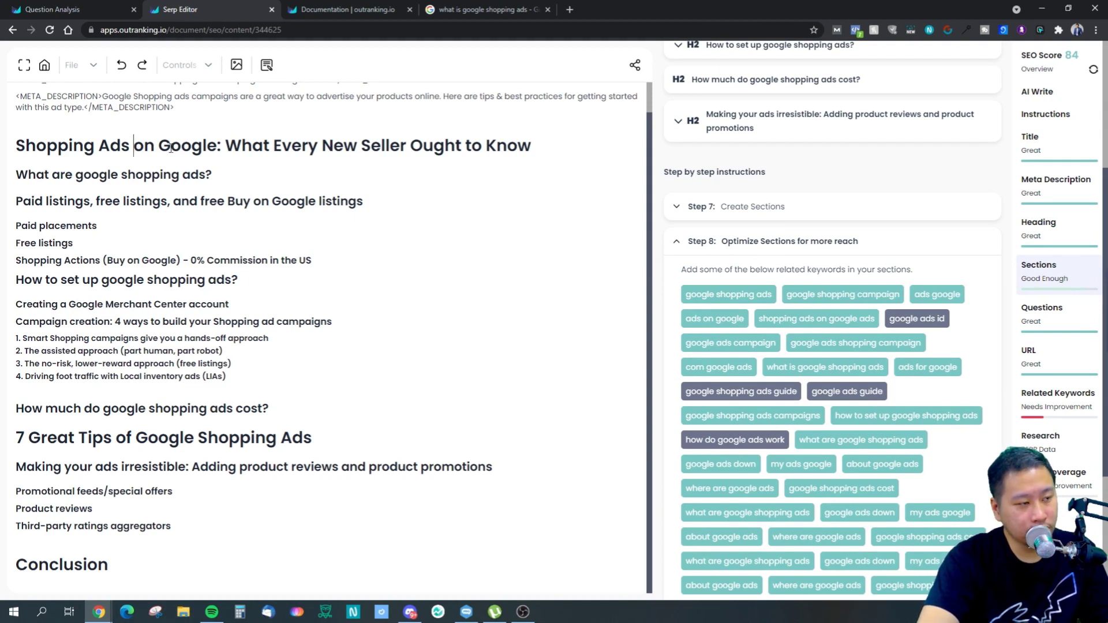
type("Guide")
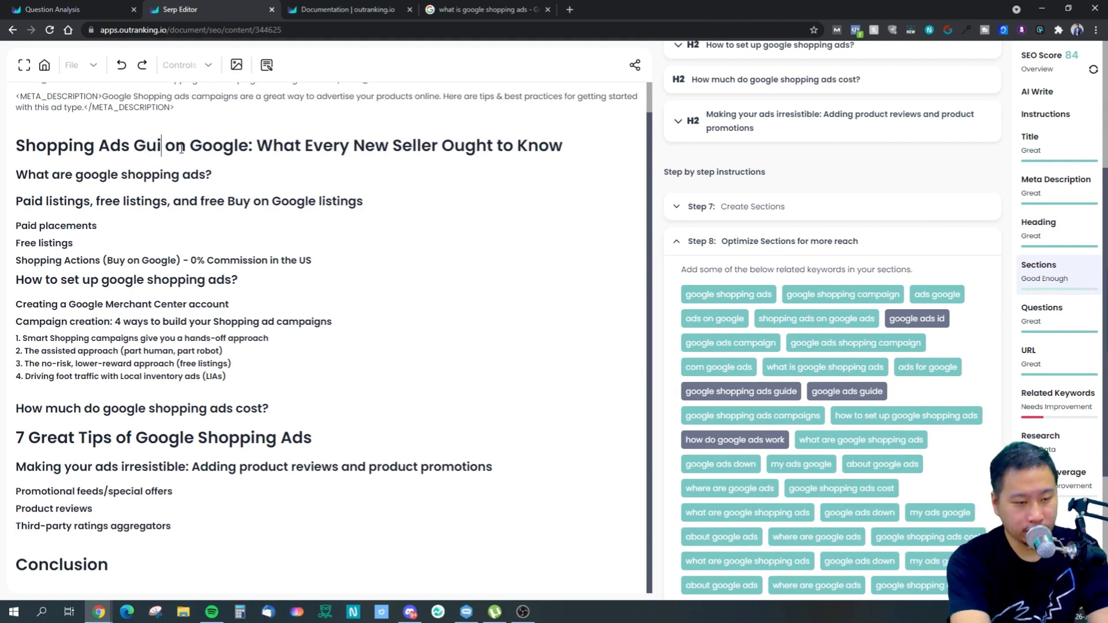
left_click(1094, 70)
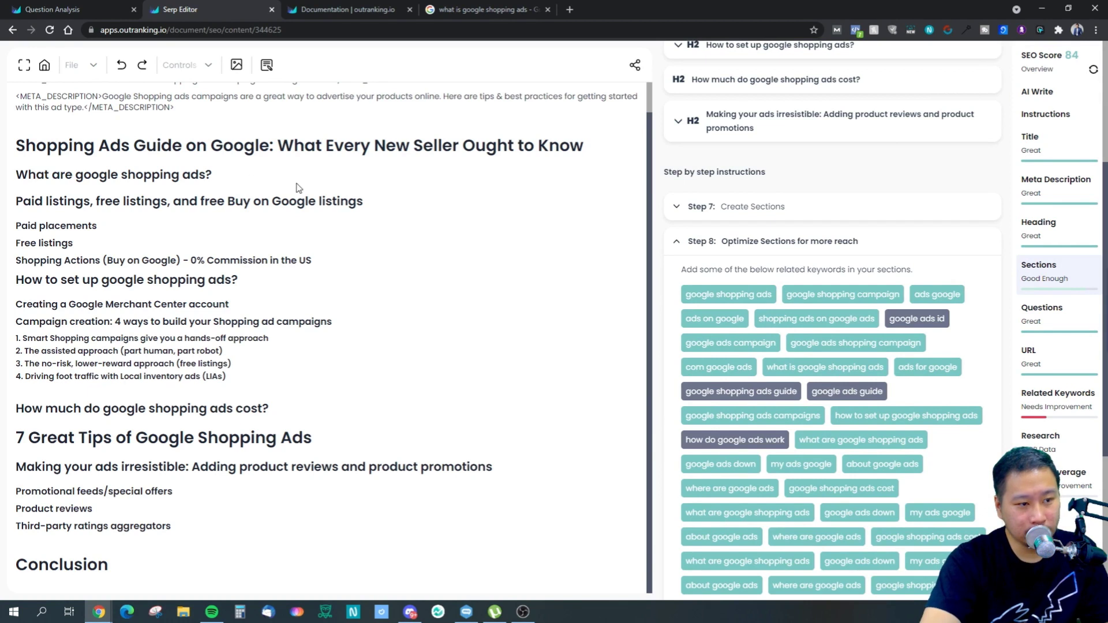
- Extend the first section heading to read "What are google shopping ads and how does it work?"
scroll(803, 348, "down", 4)
scroll(802, 348, "up", 1)
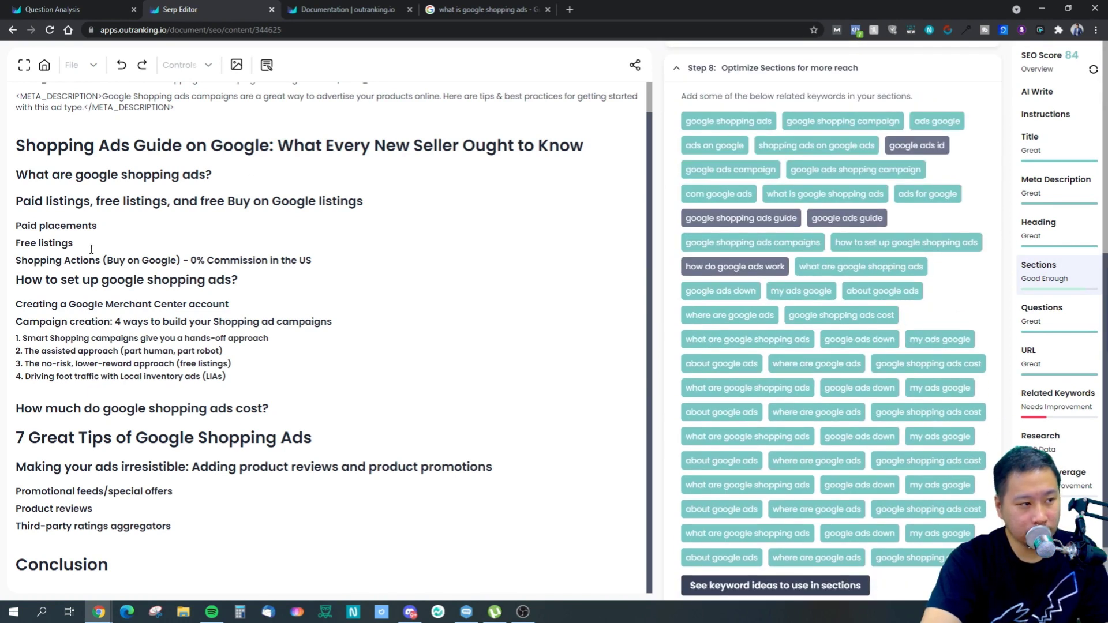
type("and ho")
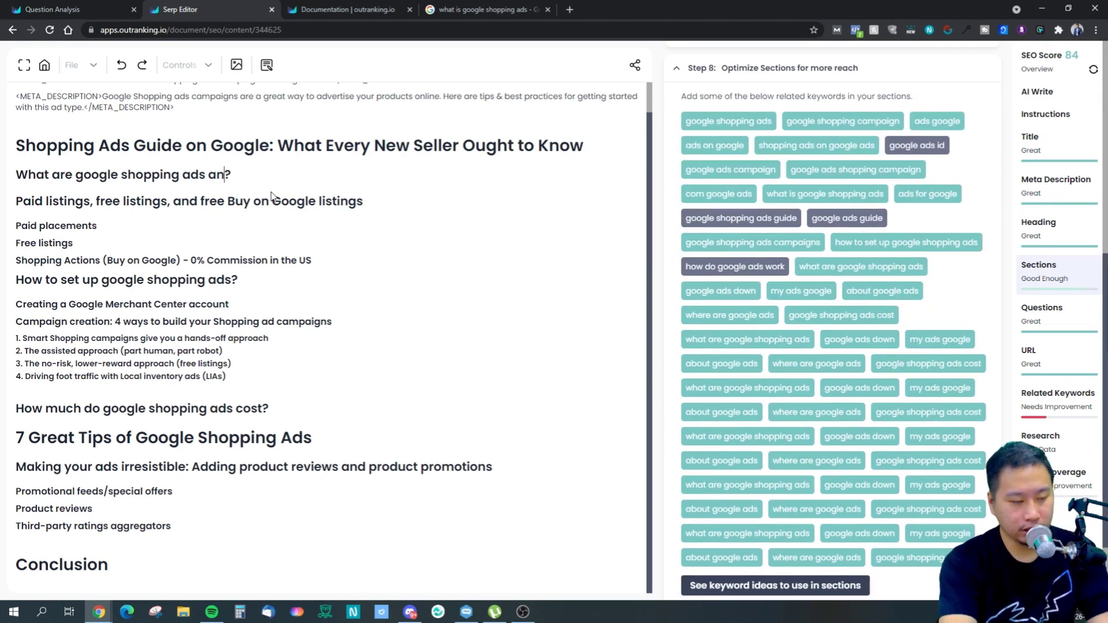
type("w does it work")
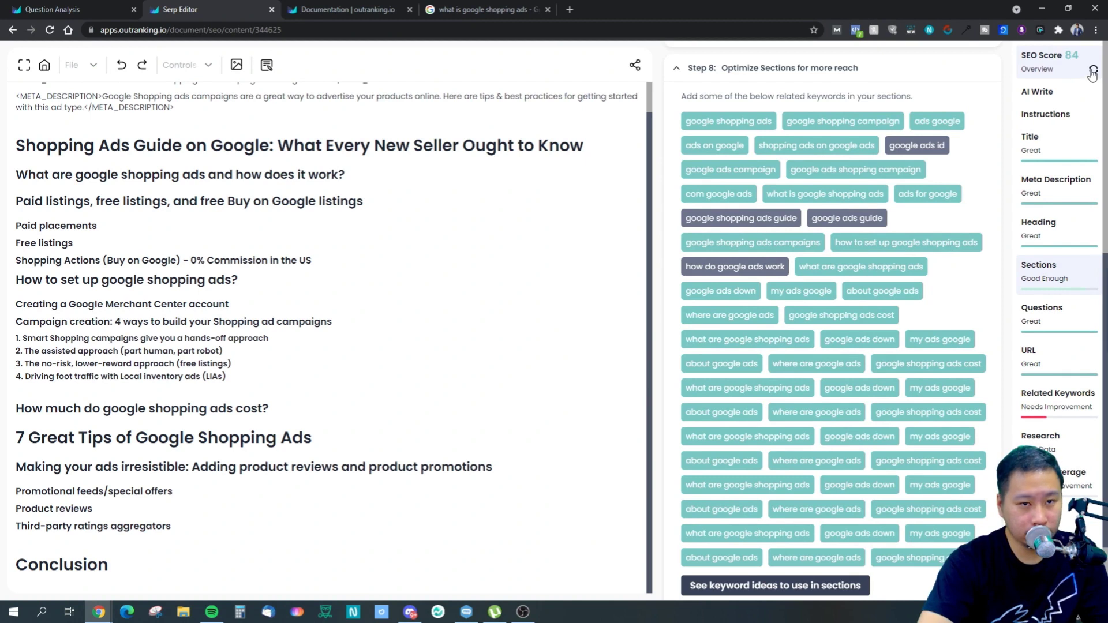
- Compare the main heading's "Guide" wording with the related keywords suggested for the sections
scroll(843, 334, "down", 2)
scroll(842, 336, "up", 3)
scroll(840, 335, "up", 1)
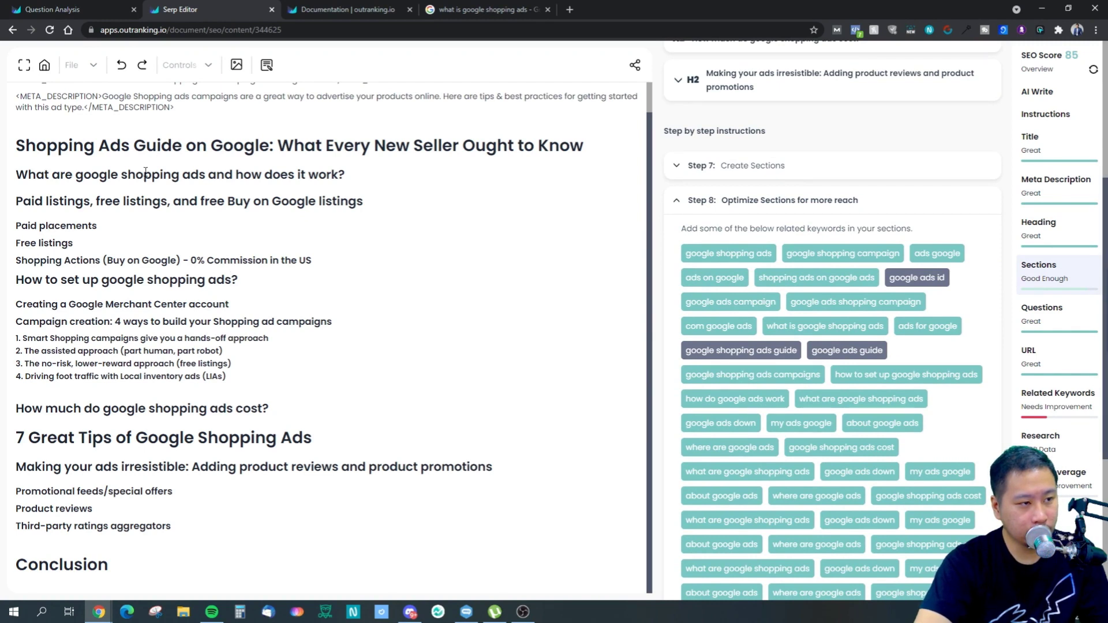
left_click_drag(183, 145, 122, 145)
scroll(230, 328, "up", 2)
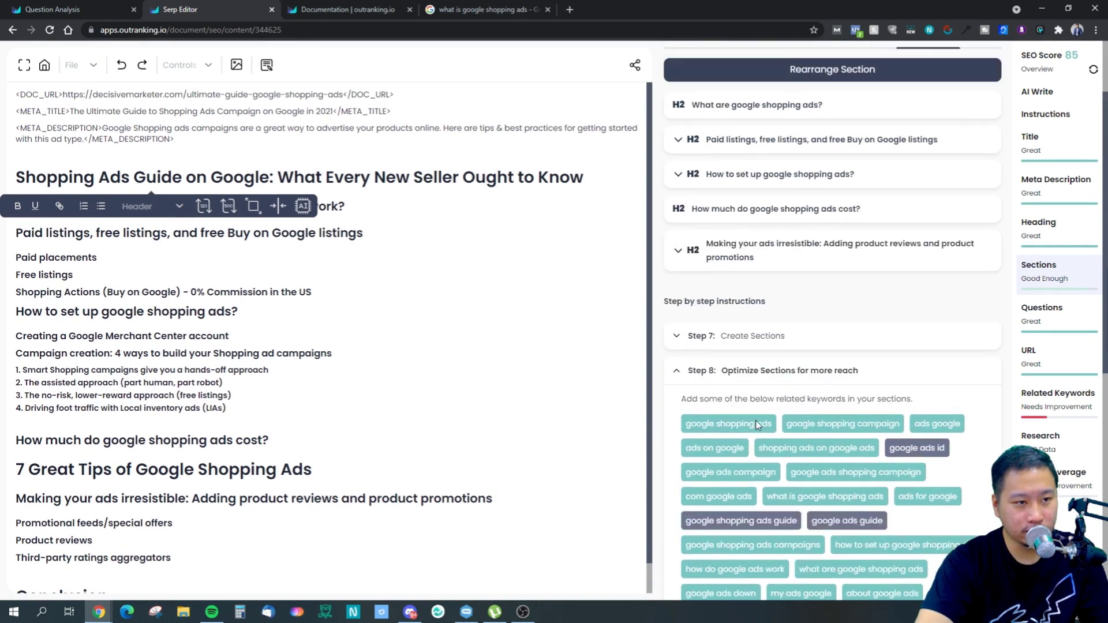
left_click(161, 232)
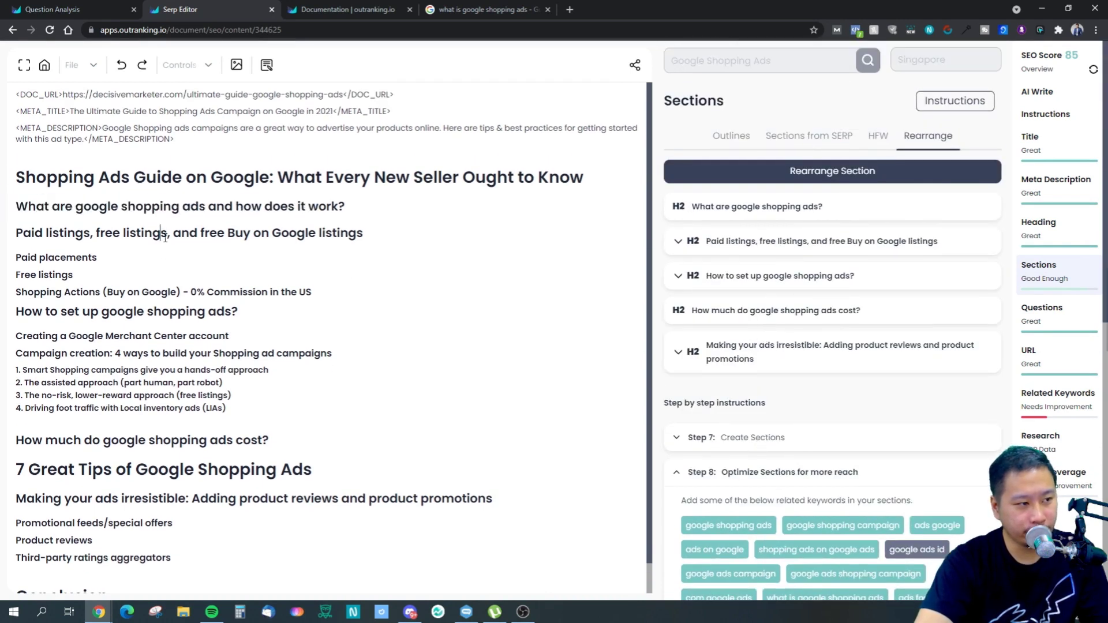
left_click_drag(134, 178, 195, 180)
left_click(195, 181)
scroll(776, 456, "down", 4)
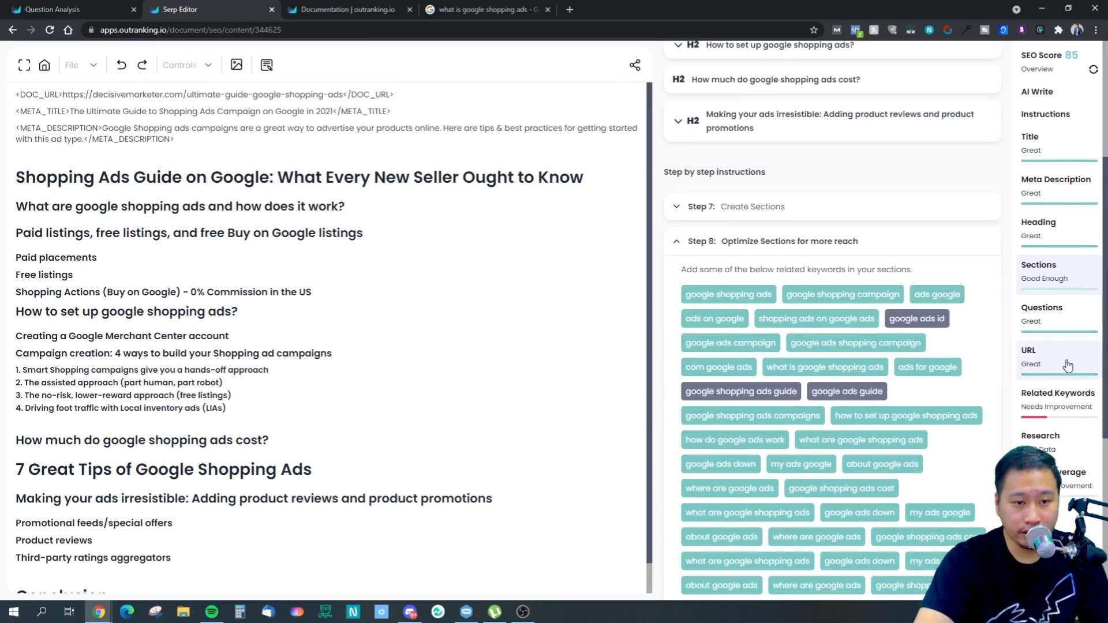
scroll(892, 429, "down", 4)
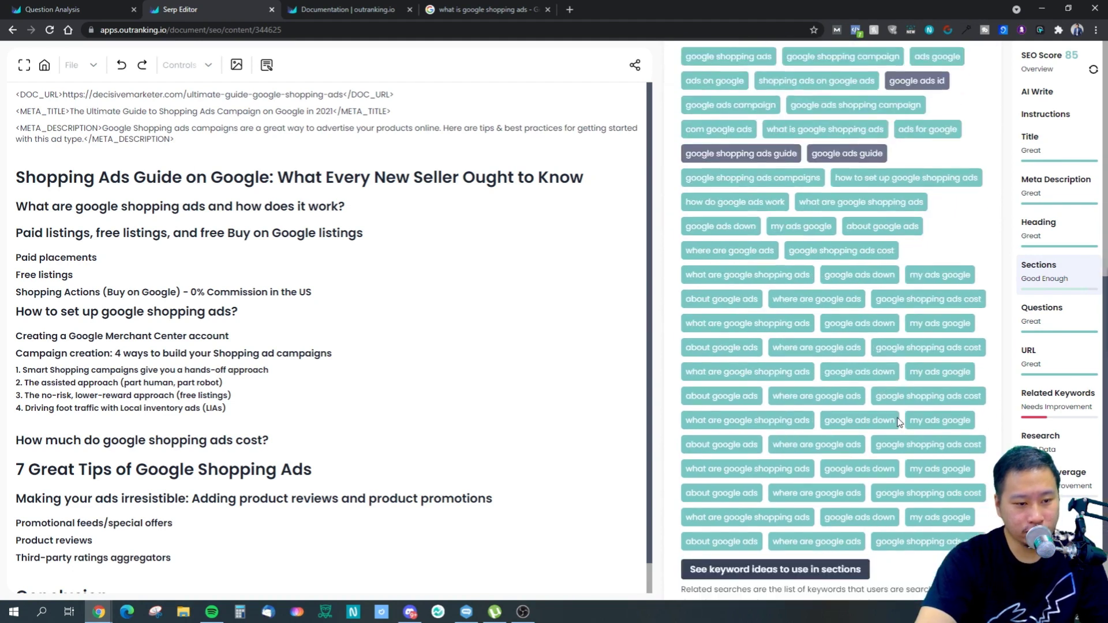
scroll(899, 422, "down", 2)
scroll(889, 433, "up", 10)
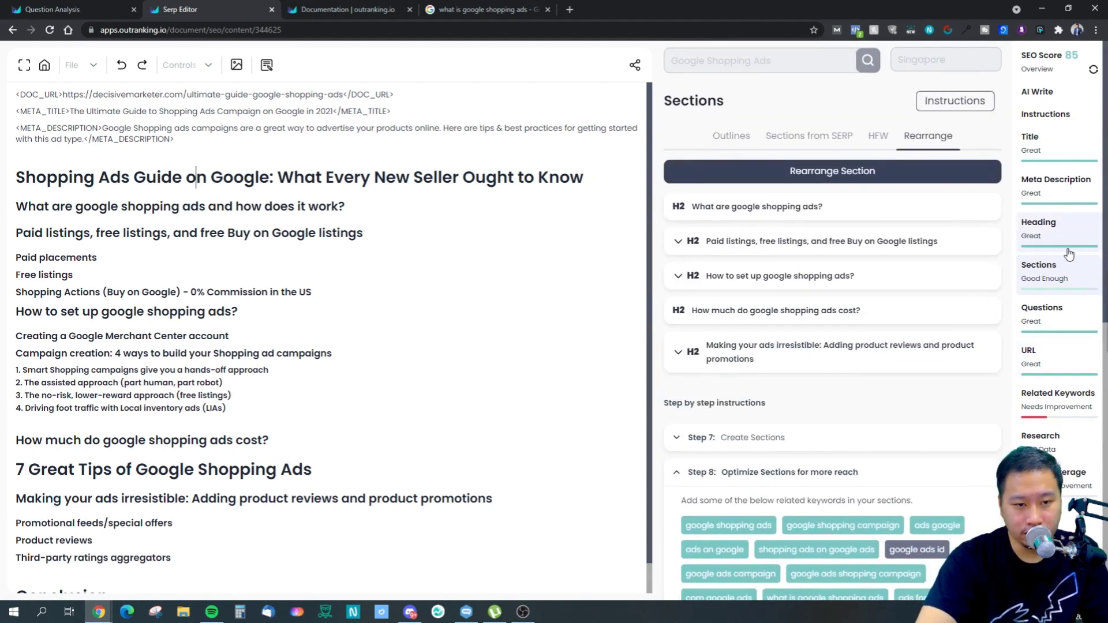
- Review the related keywords list and the topic coverage densities for the outline
left_click(1049, 417)
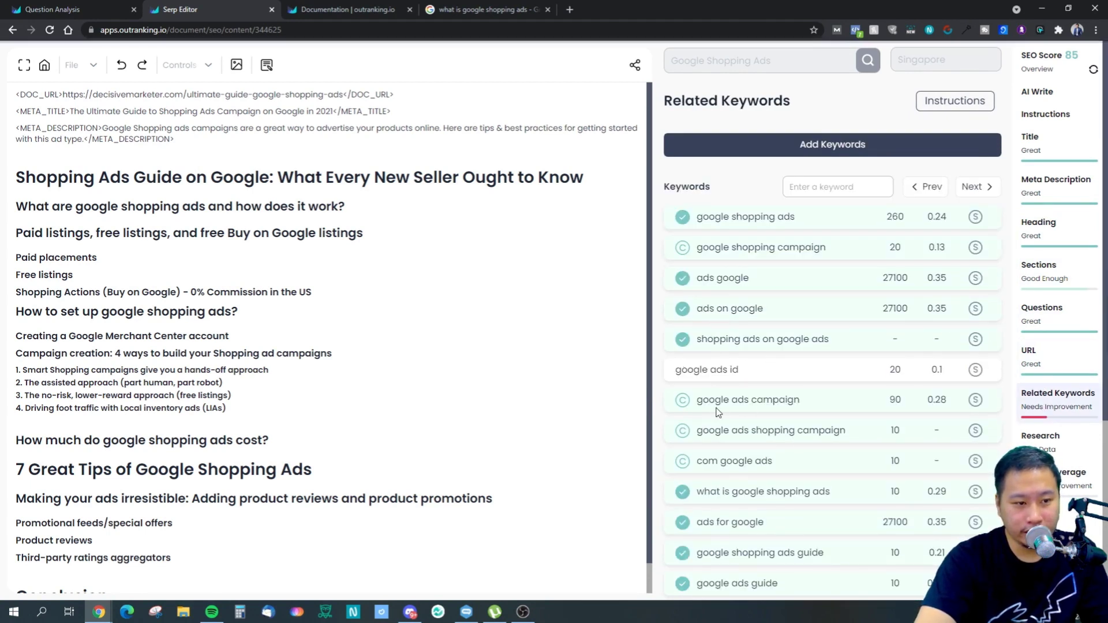
scroll(856, 405, "down", 5)
scroll(859, 411, "up", 5)
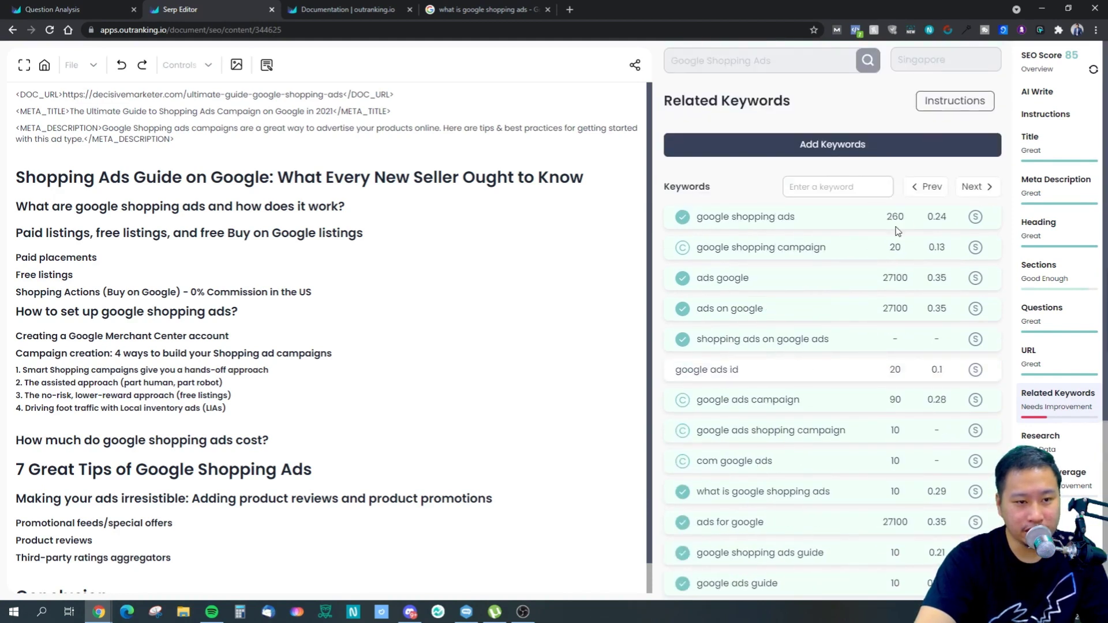
scroll(889, 242, "down", 4)
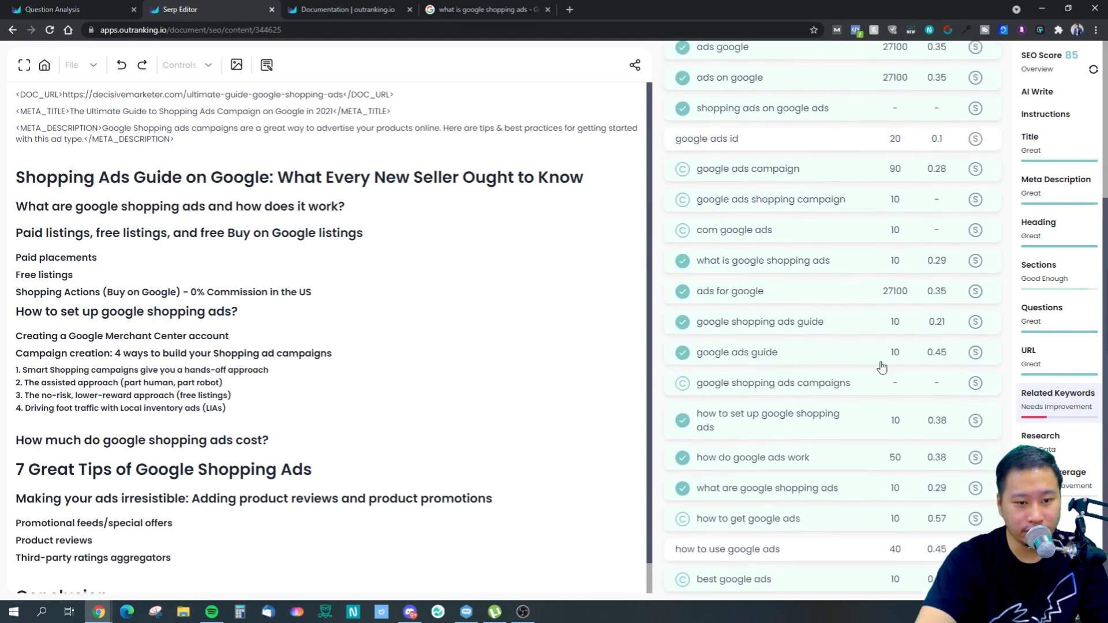
left_click(1054, 480)
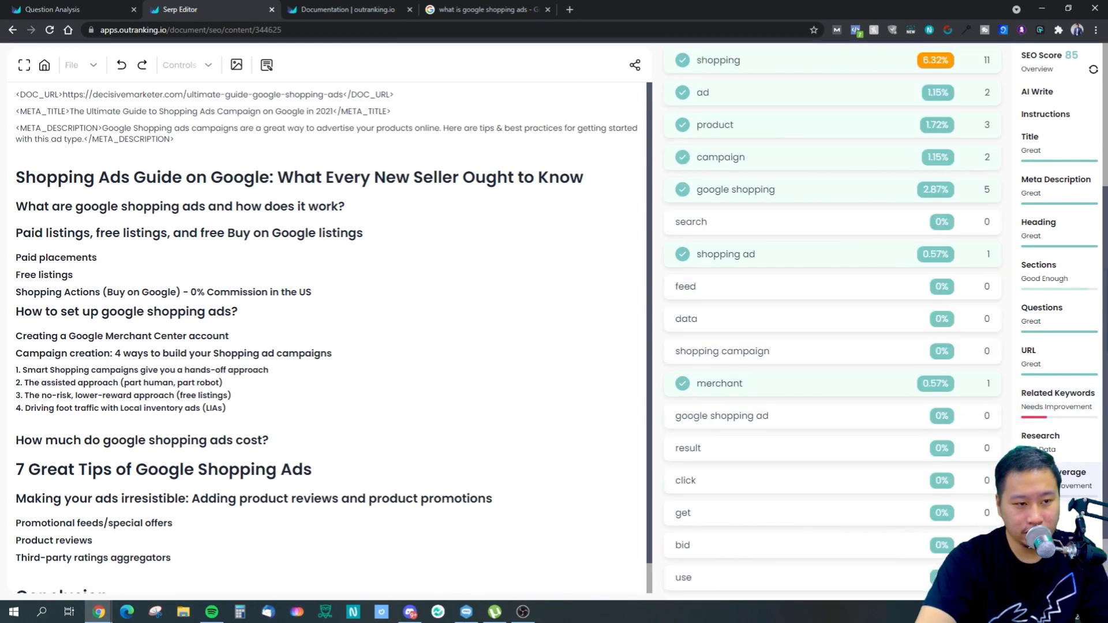
scroll(884, 384, "up", 4)
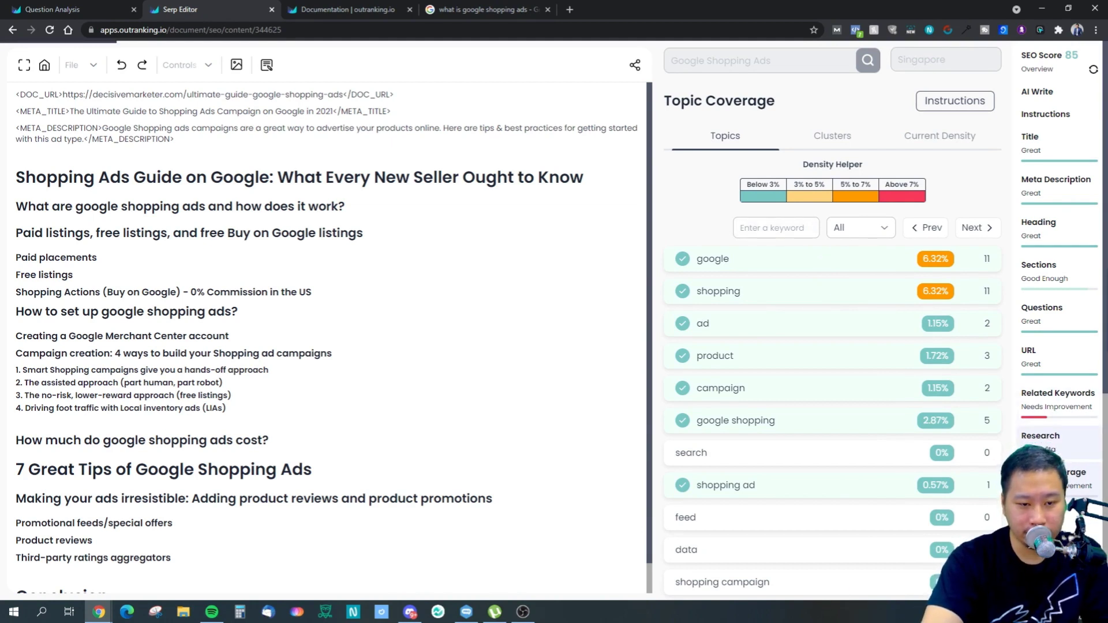
left_click(1060, 446)
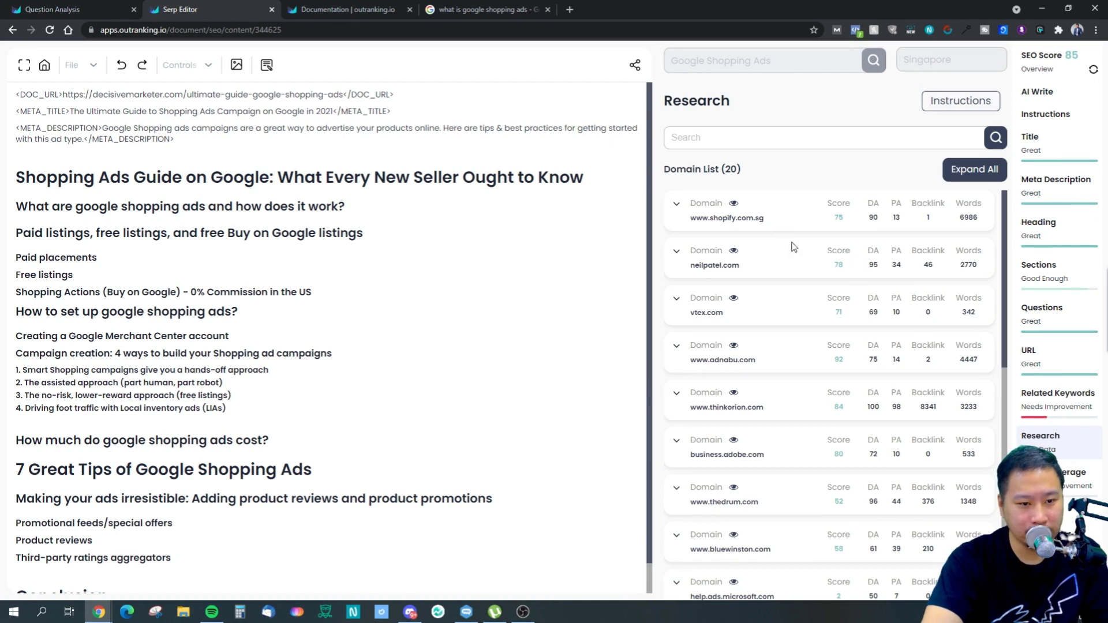
left_click(675, 208)
scroll(837, 373, "down", 4)
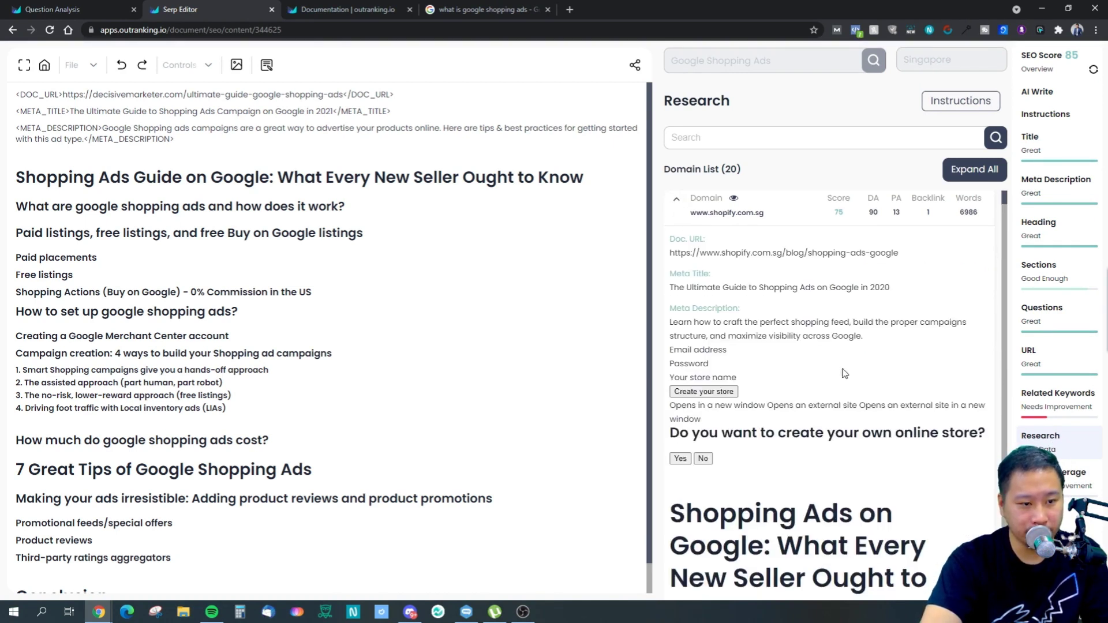
scroll(824, 365, "down", 10)
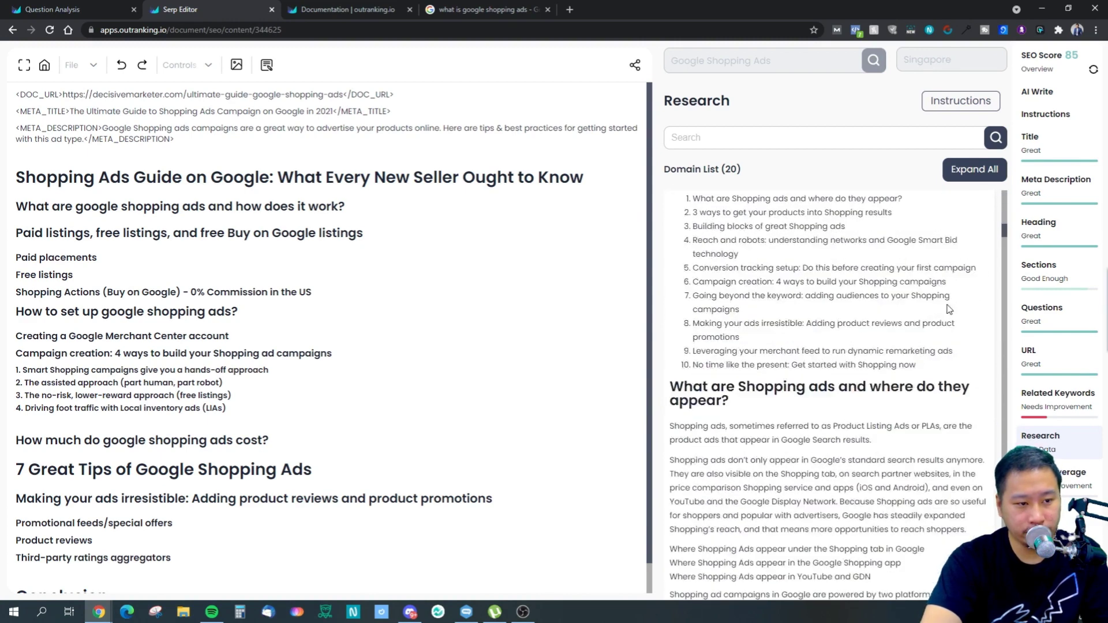
left_click_drag(1005, 235, 1010, 201)
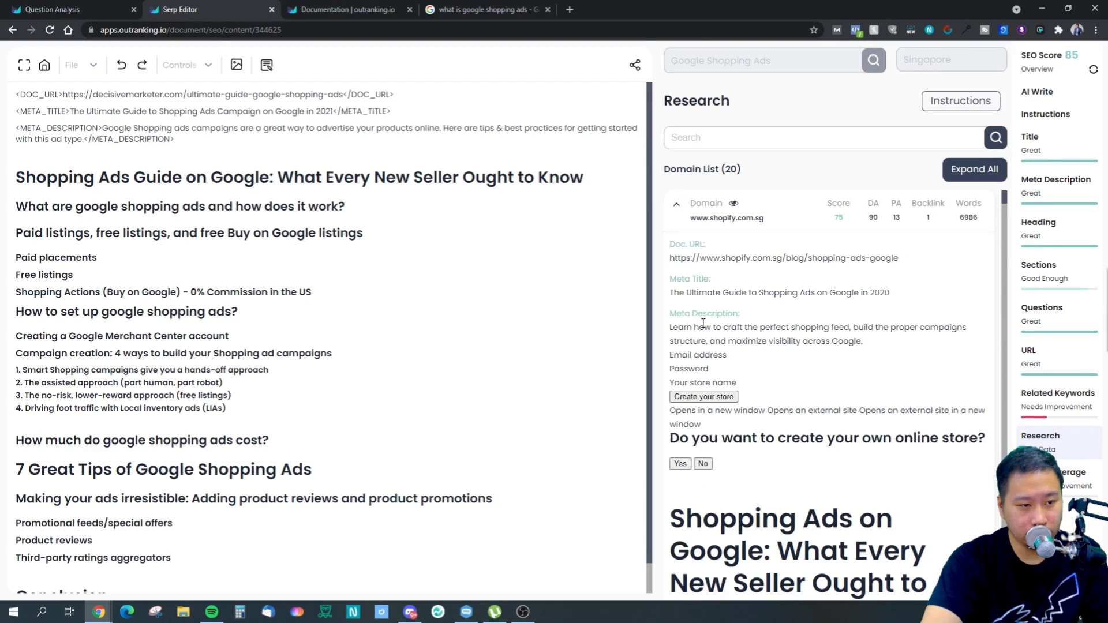
left_click(703, 398)
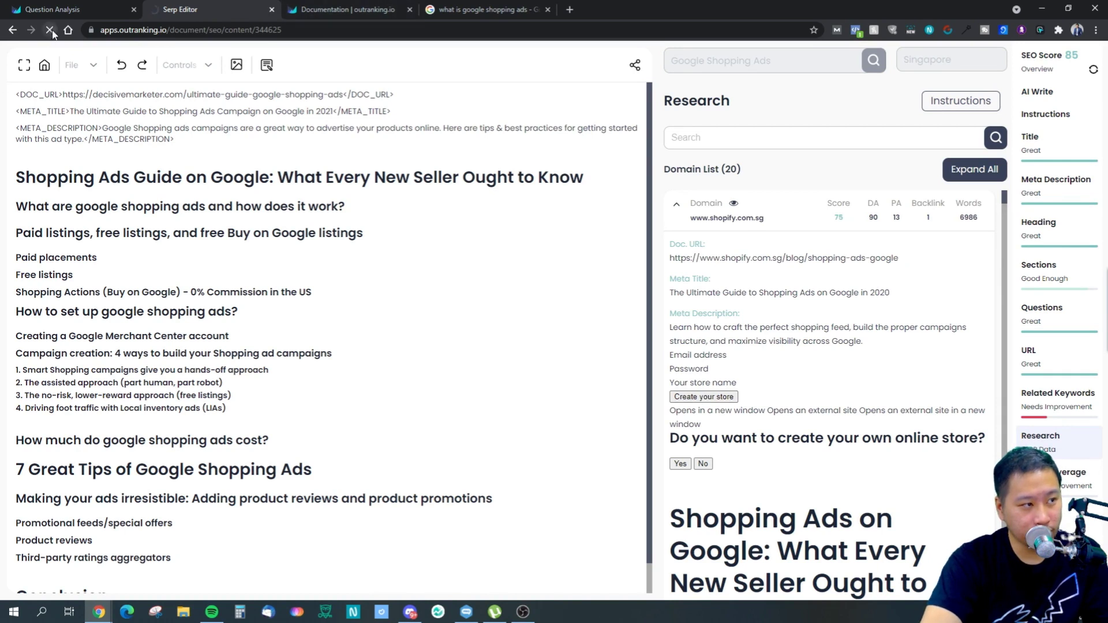
right_click(730, 396)
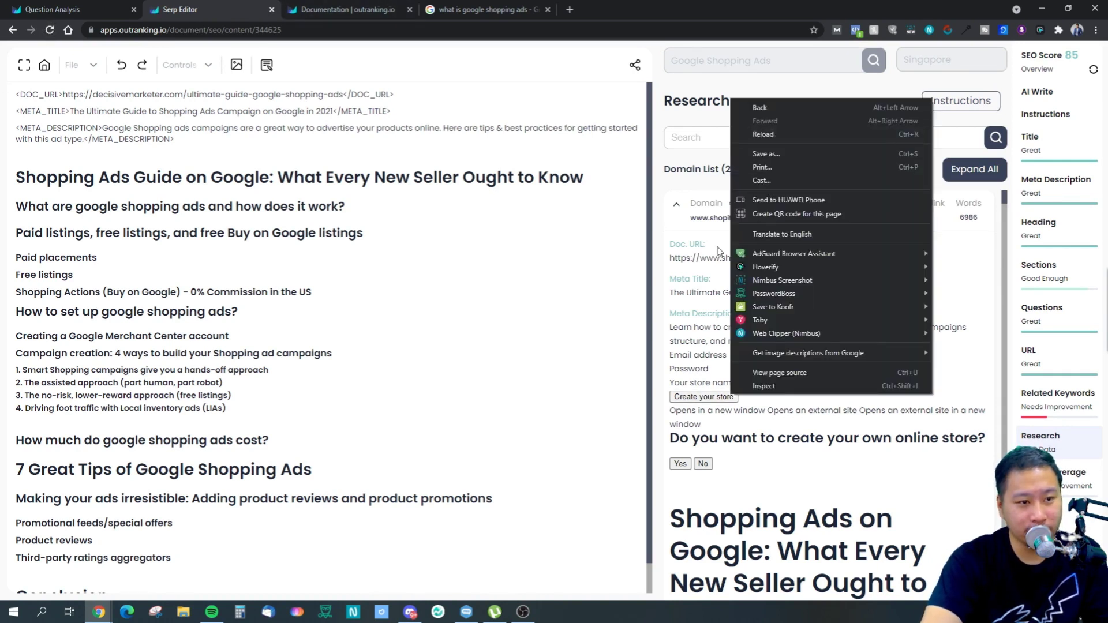
left_click(725, 396)
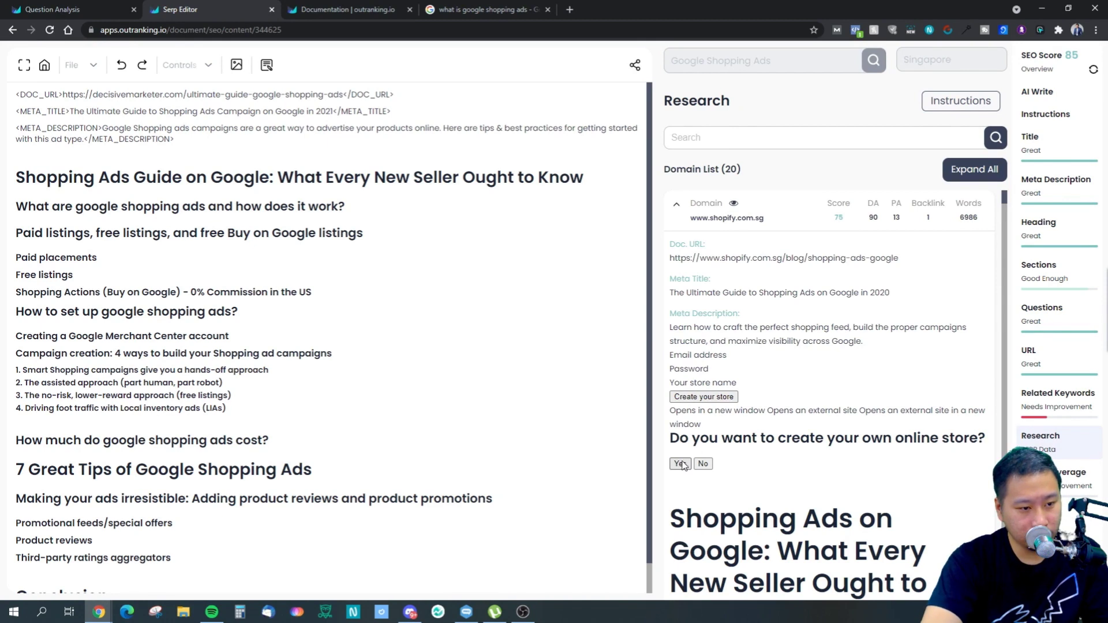
scroll(767, 446, "down", 3)
scroll(768, 433, "up", 3)
scroll(769, 411, "down", 8)
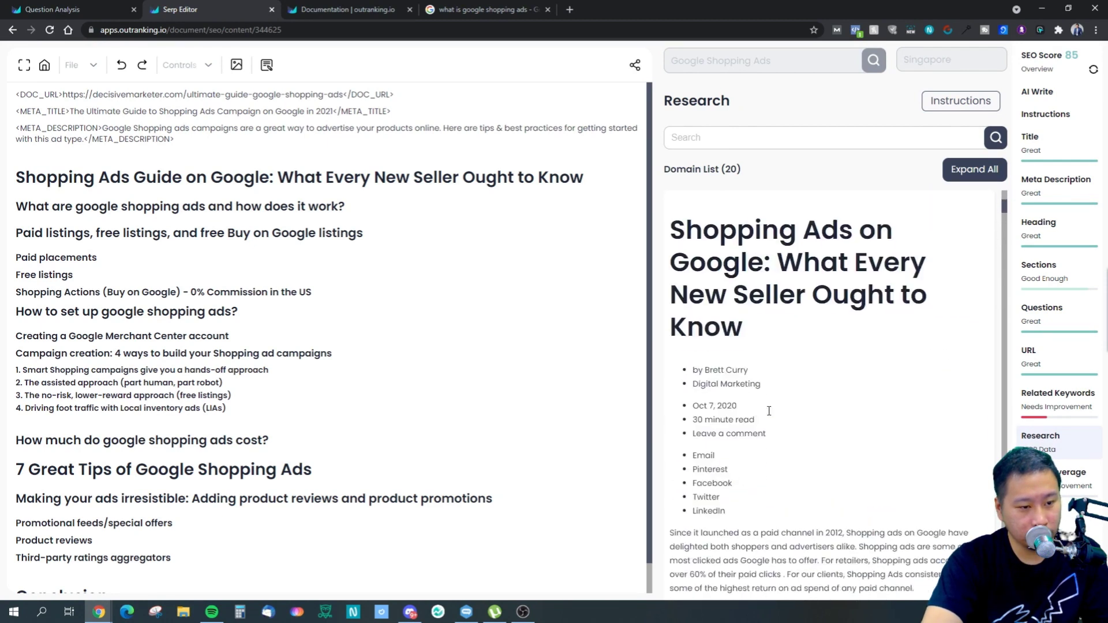
scroll(769, 411, "up", 8)
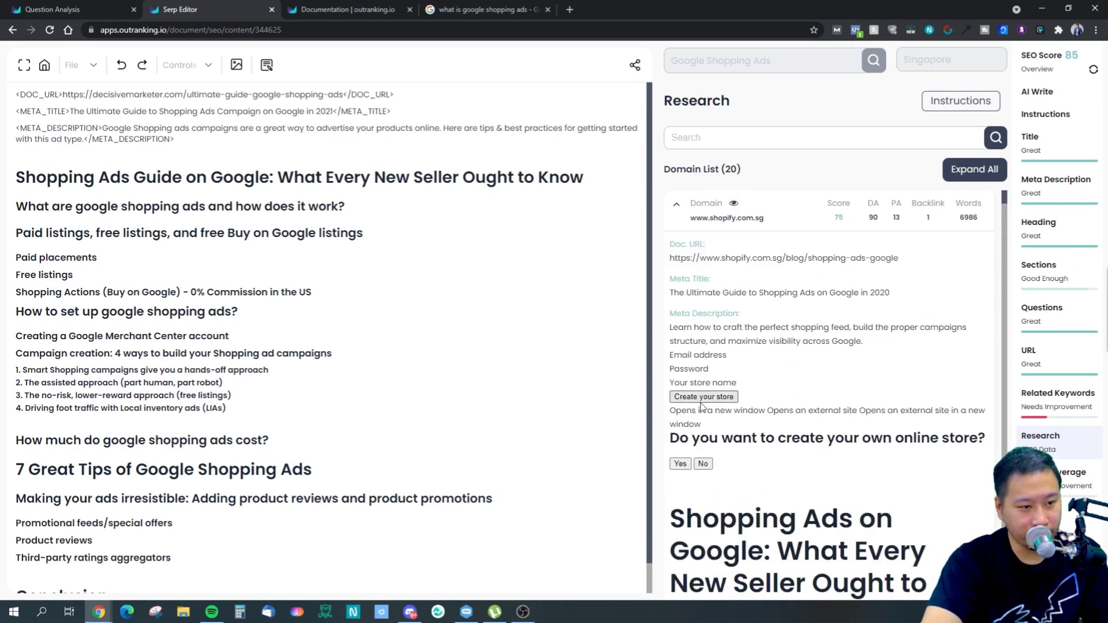
right_click(704, 400)
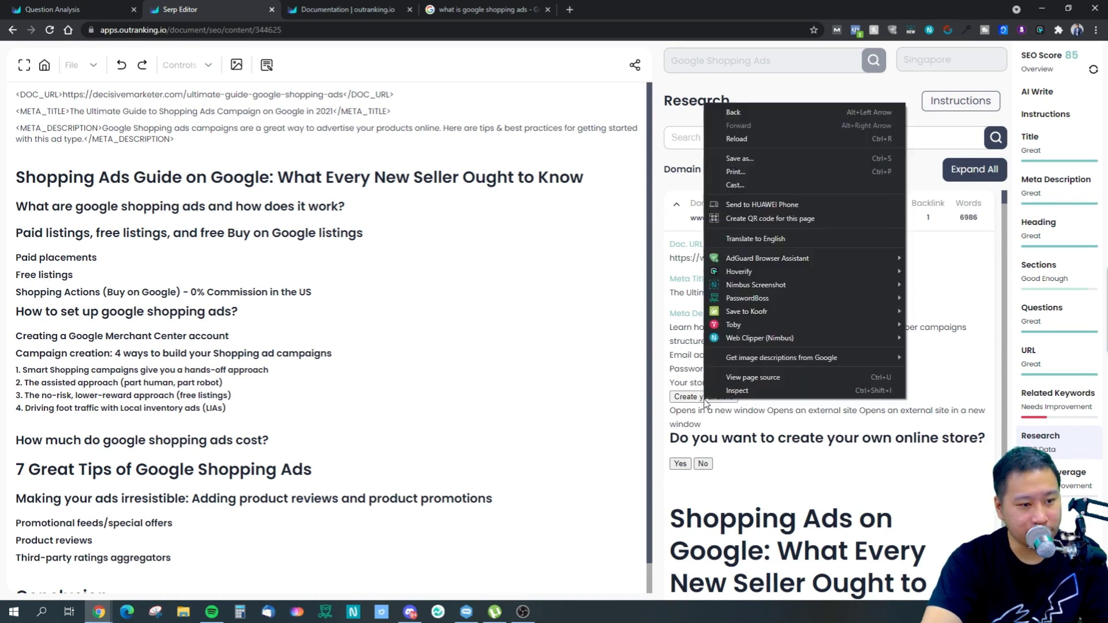
left_click(669, 362)
left_click(709, 402)
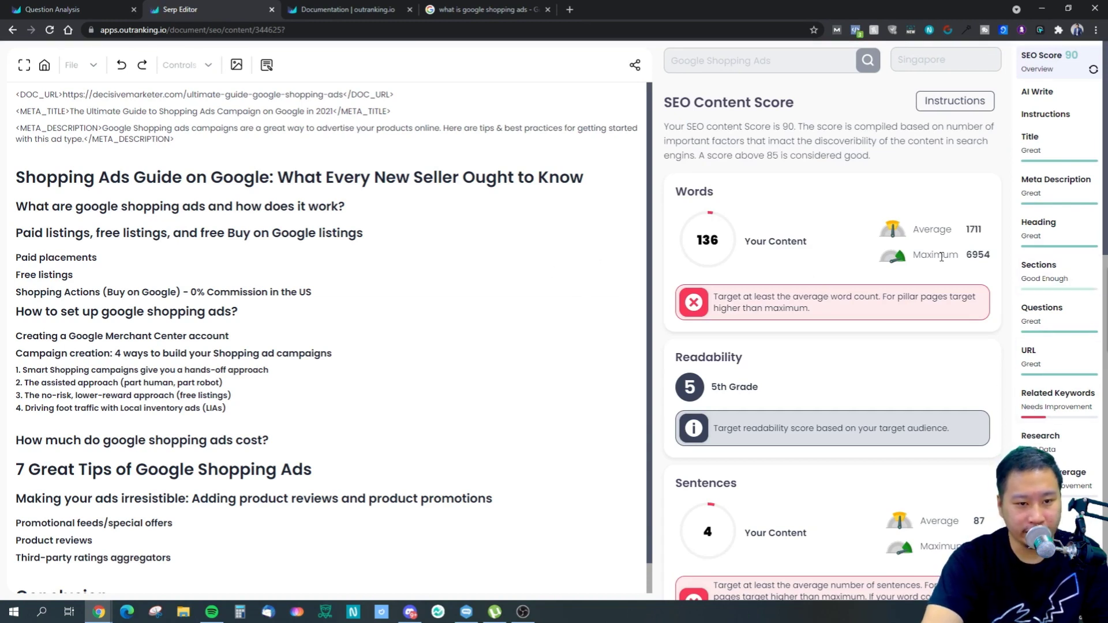
left_click(550, 311)
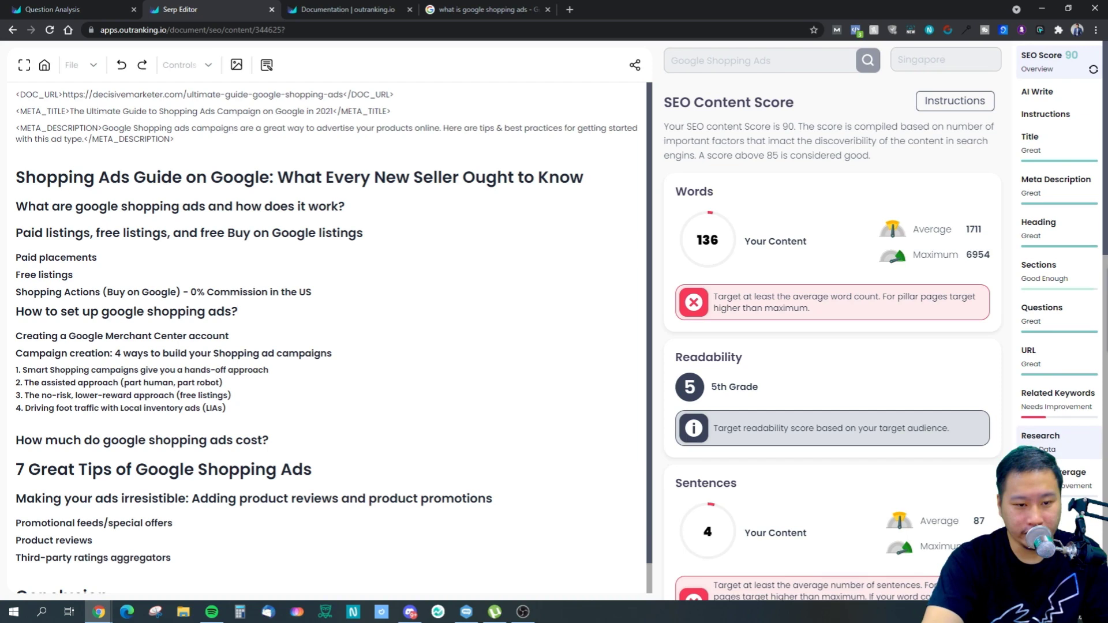
left_click(1043, 437)
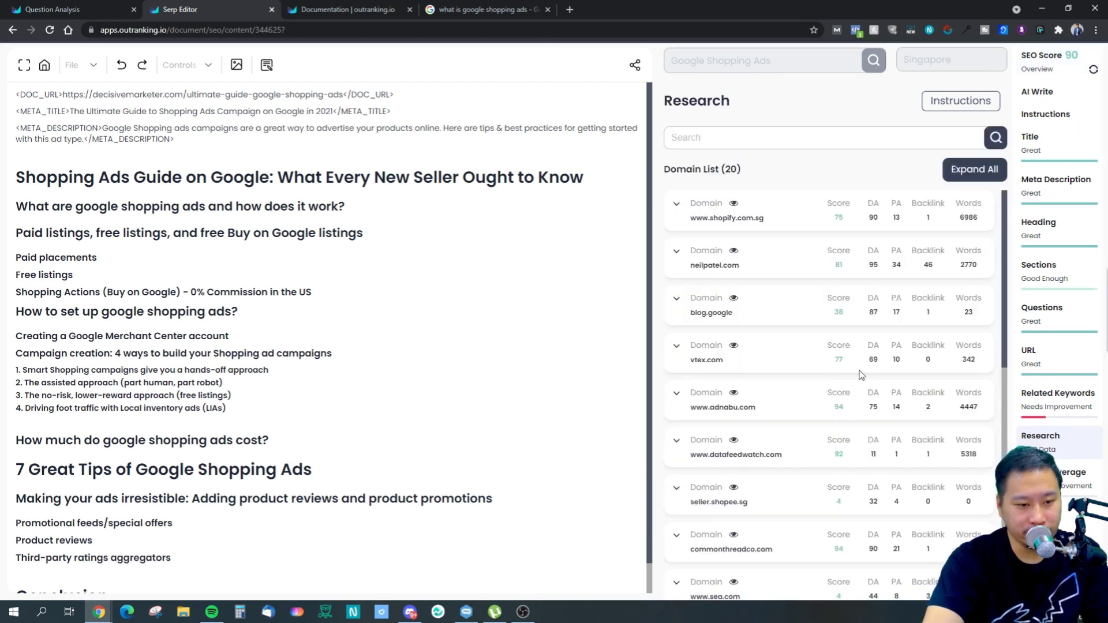
left_click(678, 204)
scroll(803, 422, "down", 4)
scroll(803, 421, "down", 1)
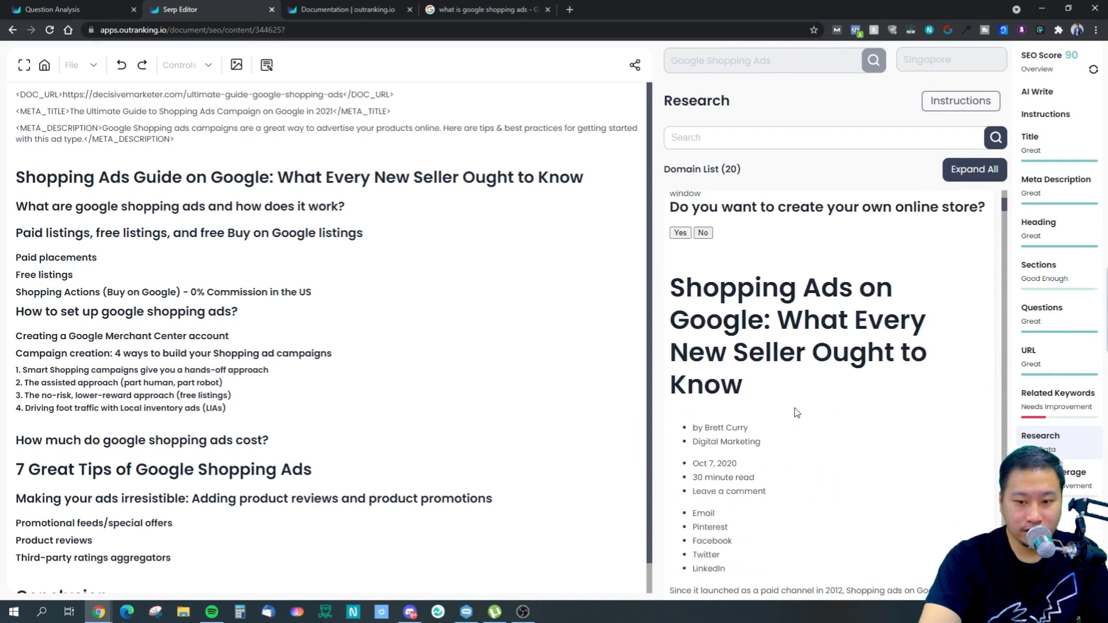
scroll(789, 426, "down", 15)
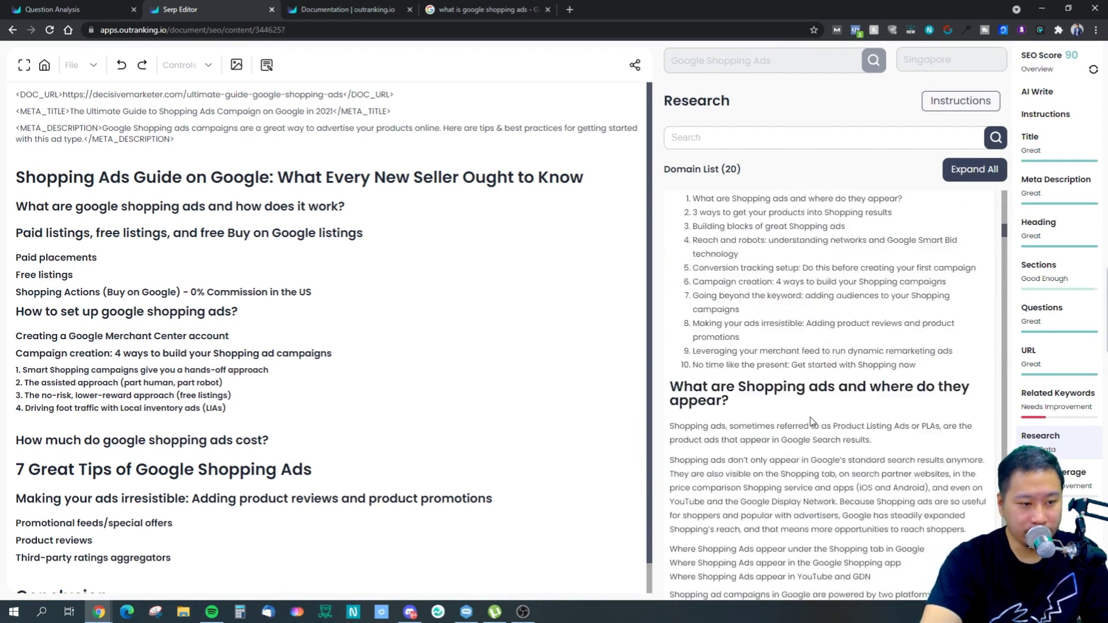
left_click_drag(1004, 237, 1002, 568)
scroll(745, 375, "up", 20)
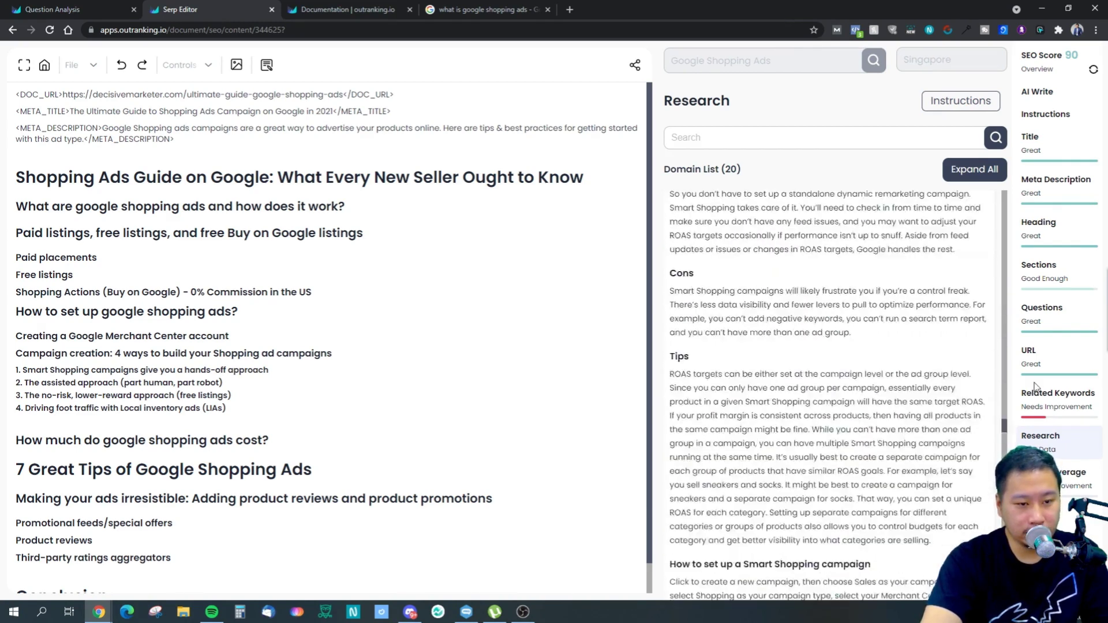
scroll(744, 375, "down", 5)
scroll(745, 376, "up", 6)
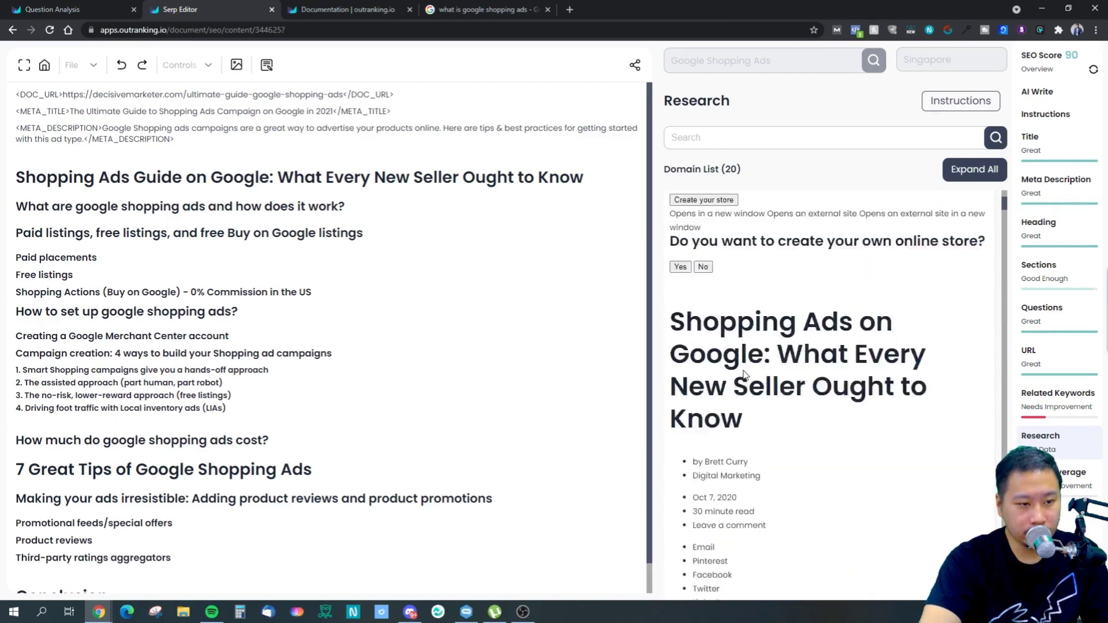
left_click(676, 205)
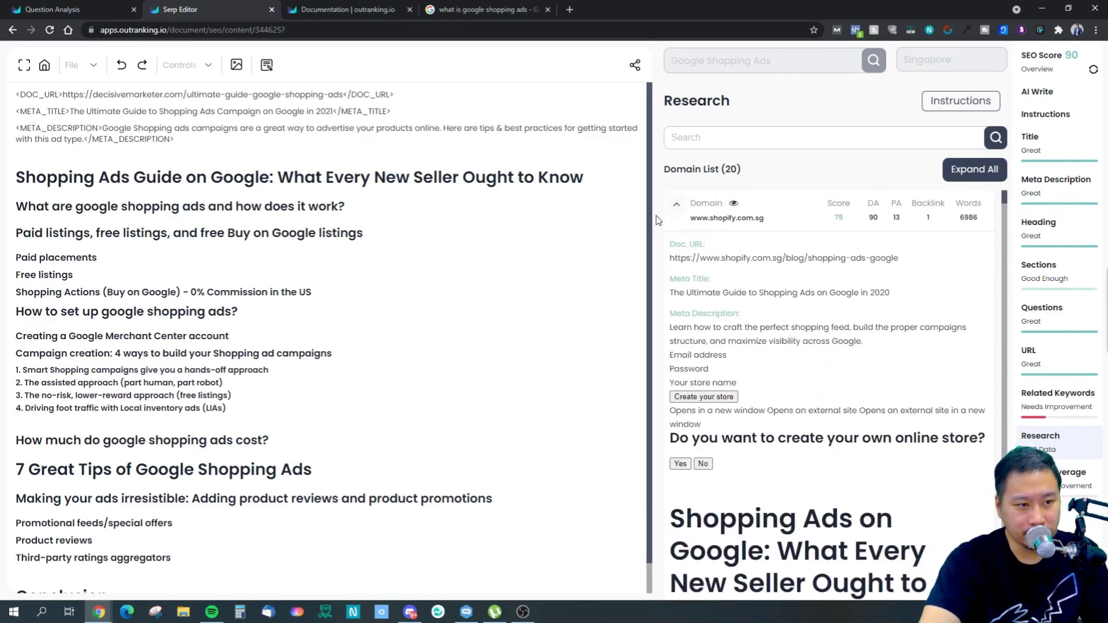
scroll(807, 397, "down", 8)
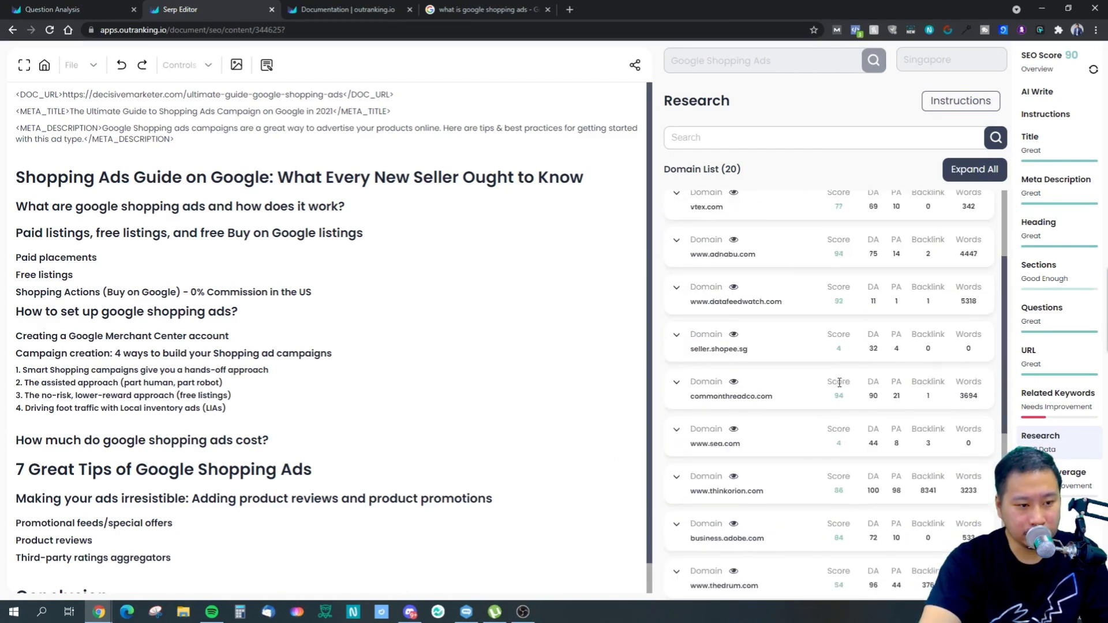
scroll(830, 336, "down", 2)
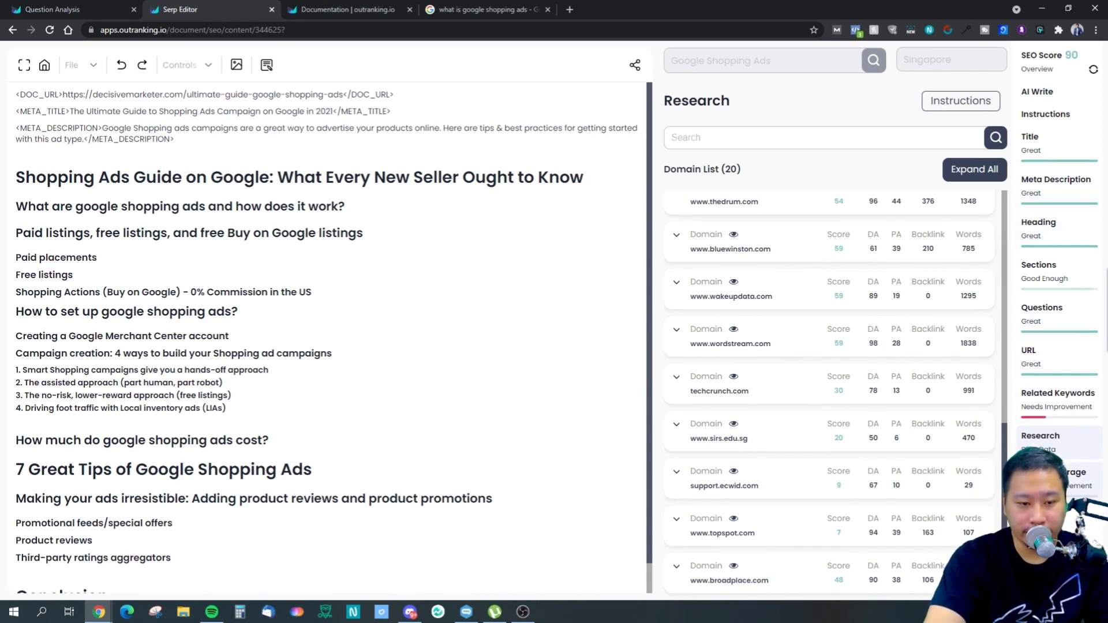
- Review the topic densities in Topic Coverage and highlight every occurrence of "google" in the outline
left_click(1063, 456)
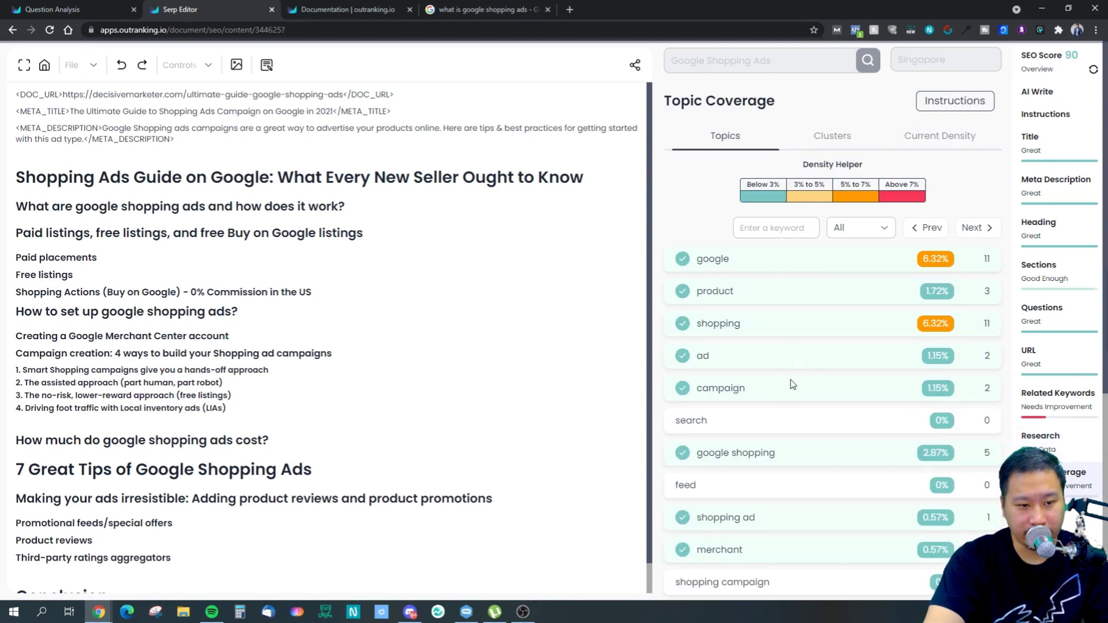
scroll(797, 349, "down", 2)
scroll(796, 351, "up", 2)
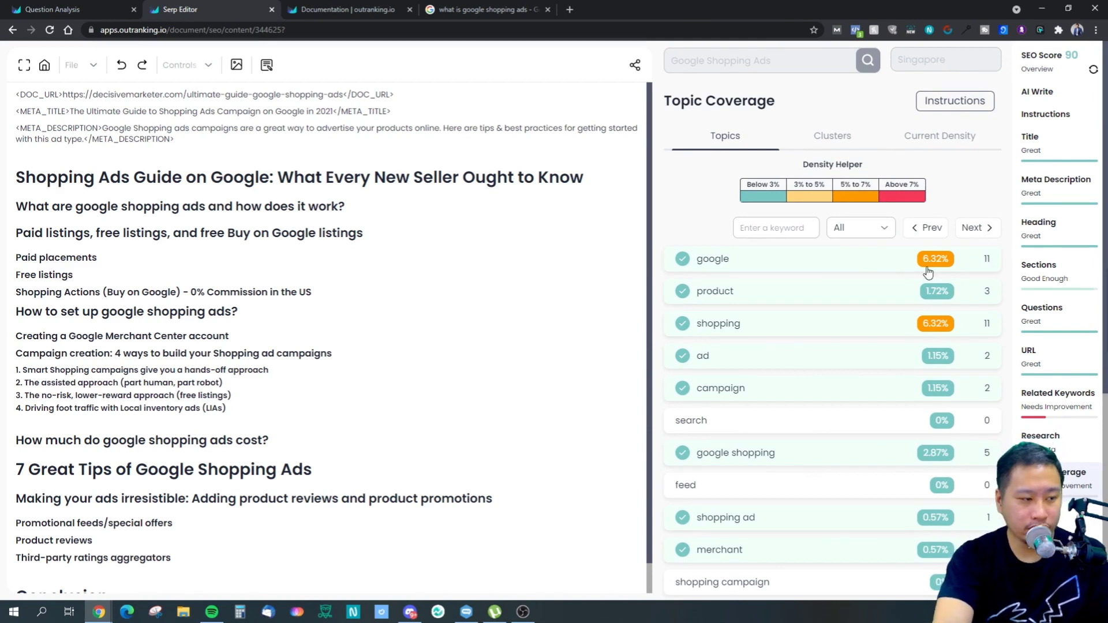
left_click(988, 269)
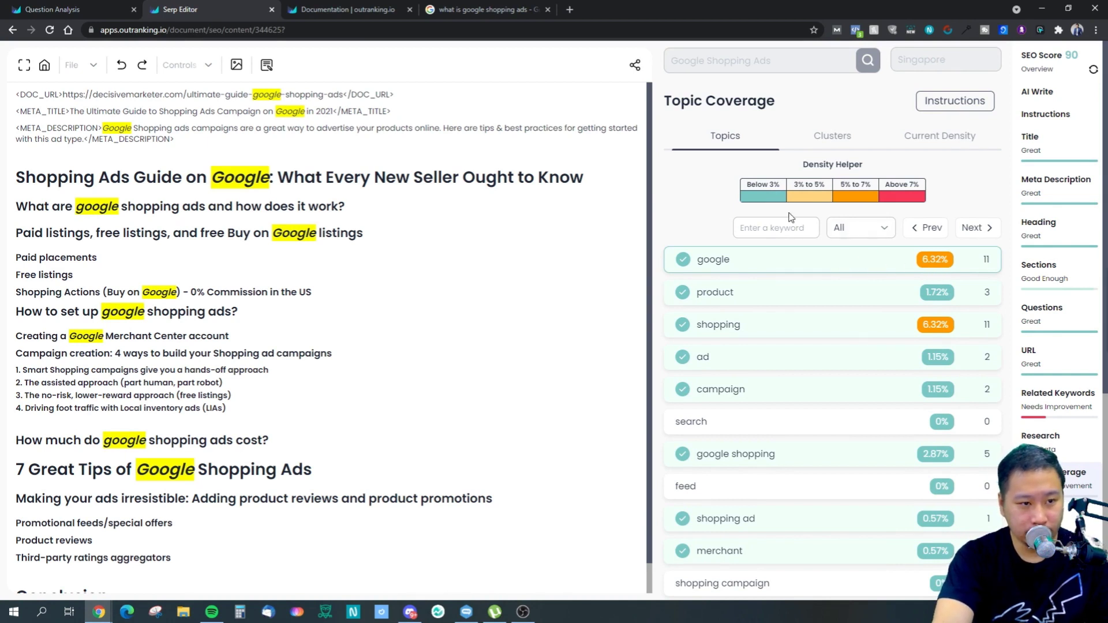
- Look over the two-word topic clusters and the outline's current density for each keyword
left_click(835, 138)
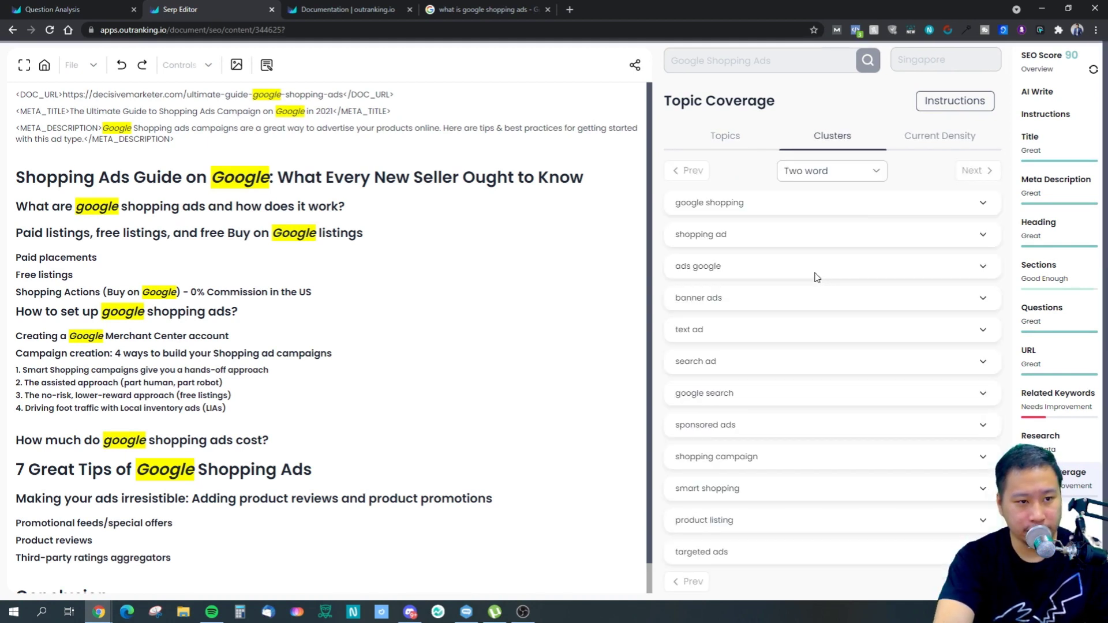
left_click(924, 138)
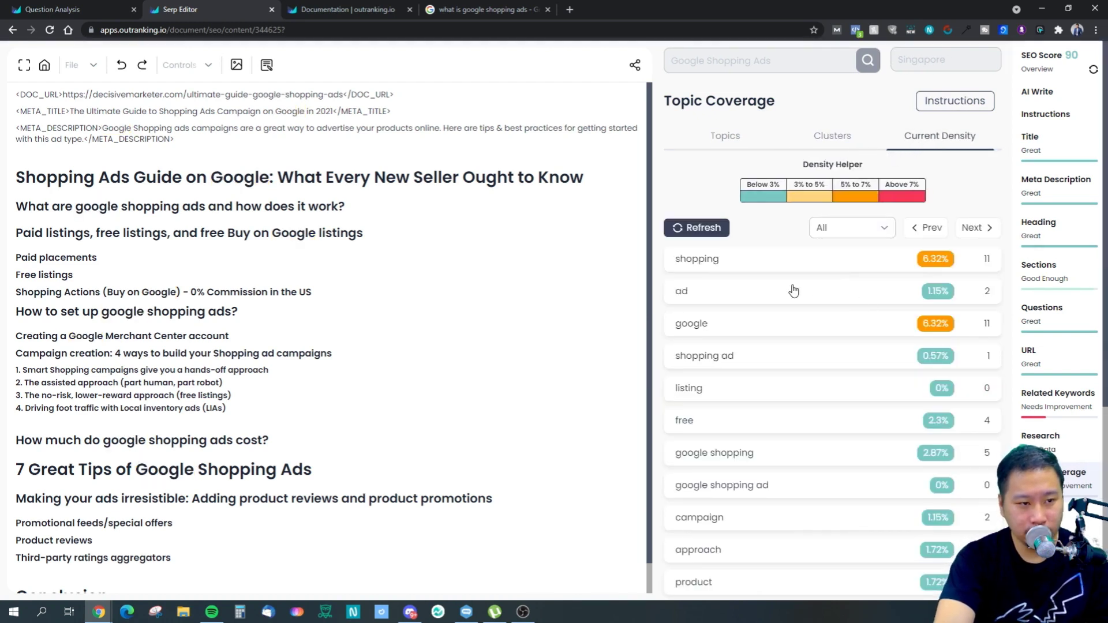
left_click(889, 230)
left_click(889, 229)
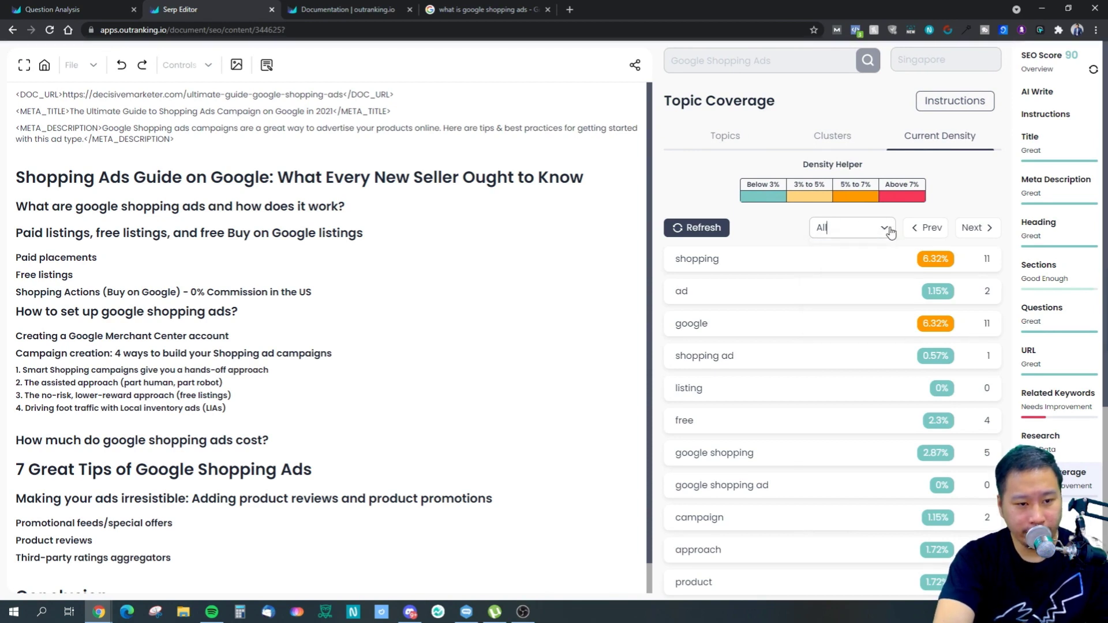
scroll(963, 317, "down", 4)
scroll(963, 317, "down", 1)
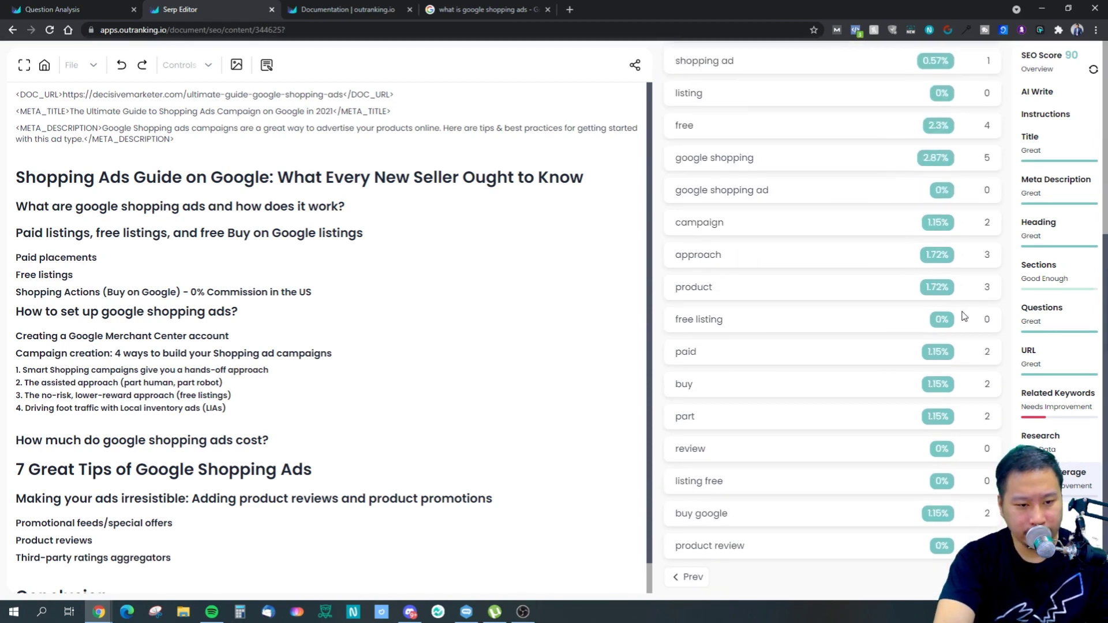
scroll(946, 336, "up", 5)
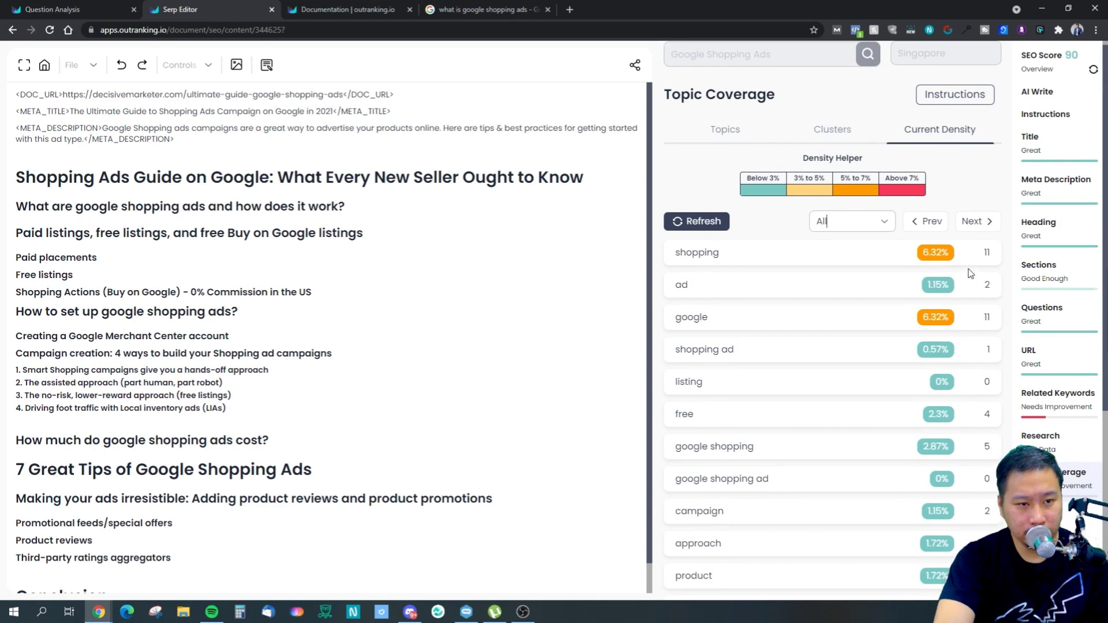
- Highlight the occurrences of "shopping" in the outline, refresh the current densities and return to the topics view
left_click(927, 260)
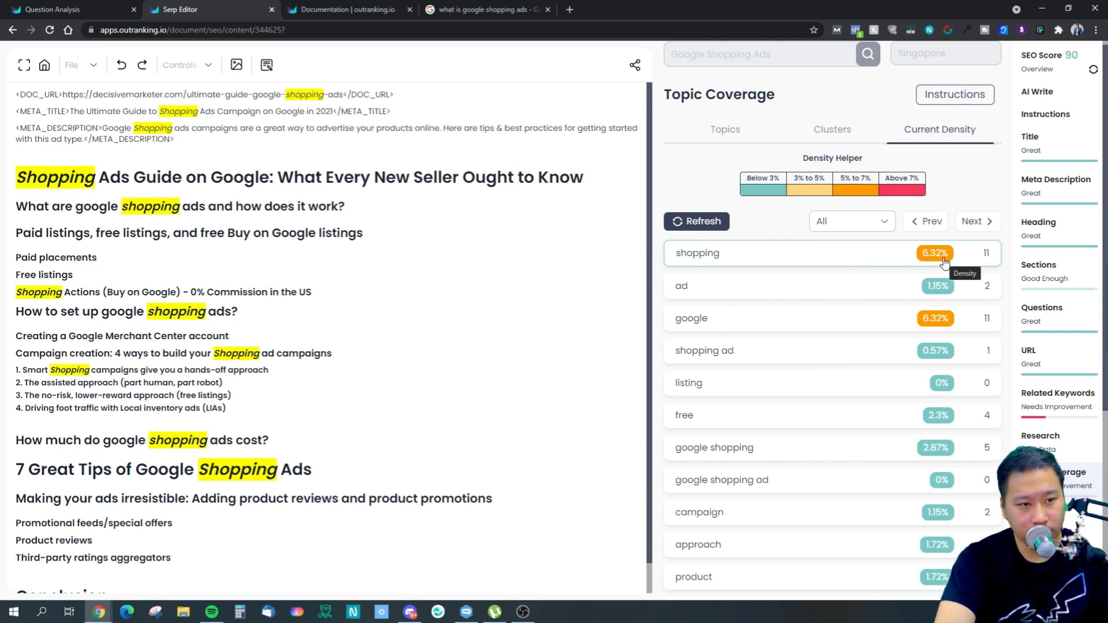
left_click(694, 225)
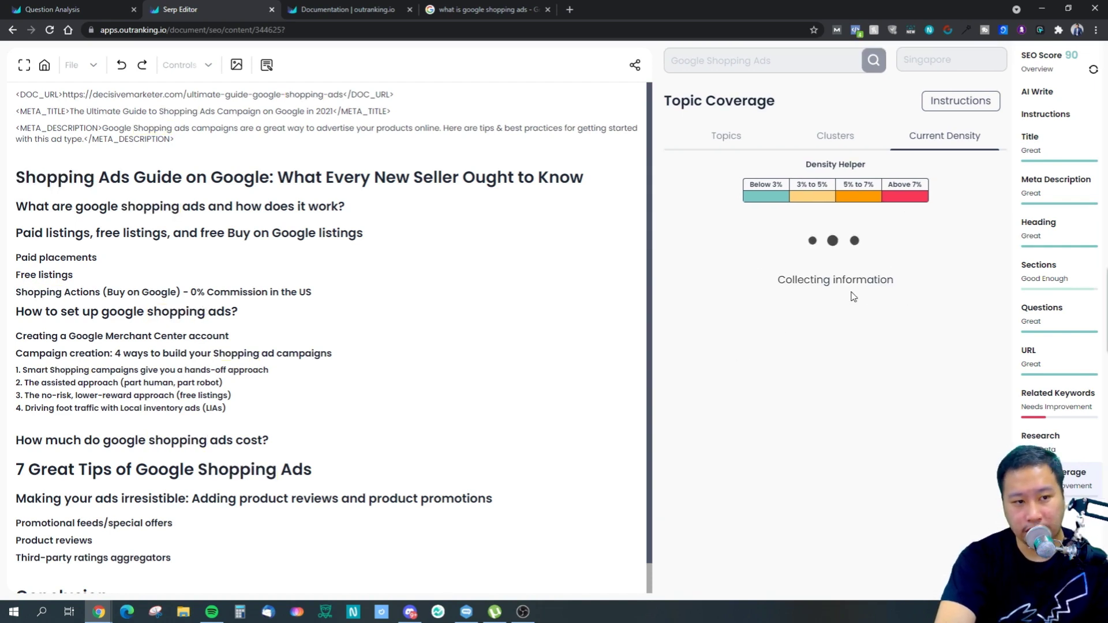
left_click(734, 138)
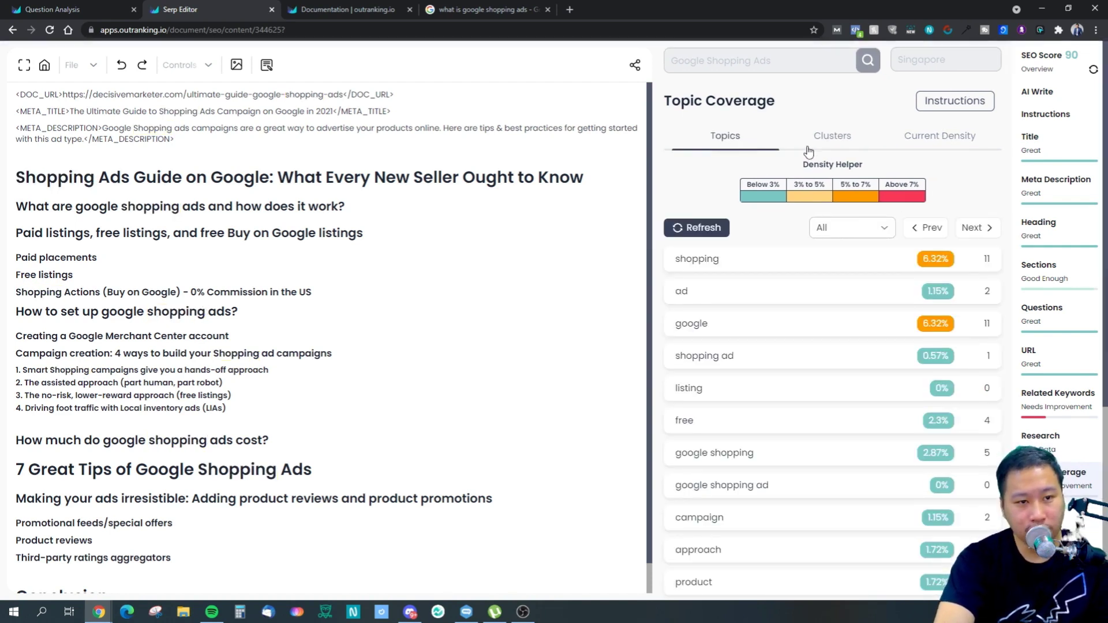
- Check the step-by-step instructions checklist, glance at the research domains and return to the topic coverage list
left_click(925, 107)
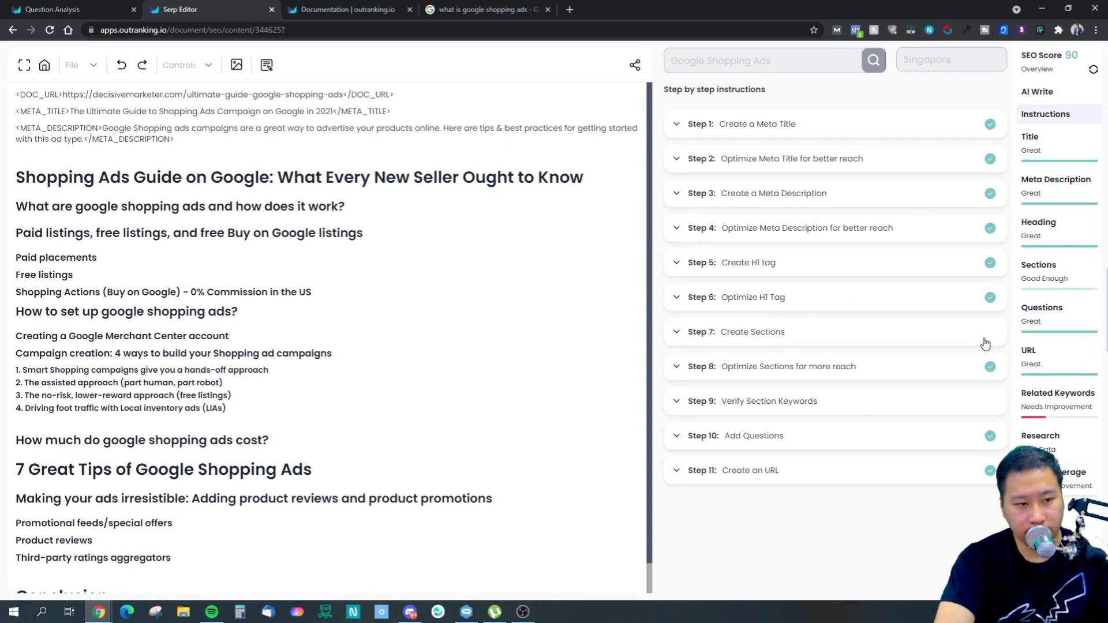
left_click(1044, 449)
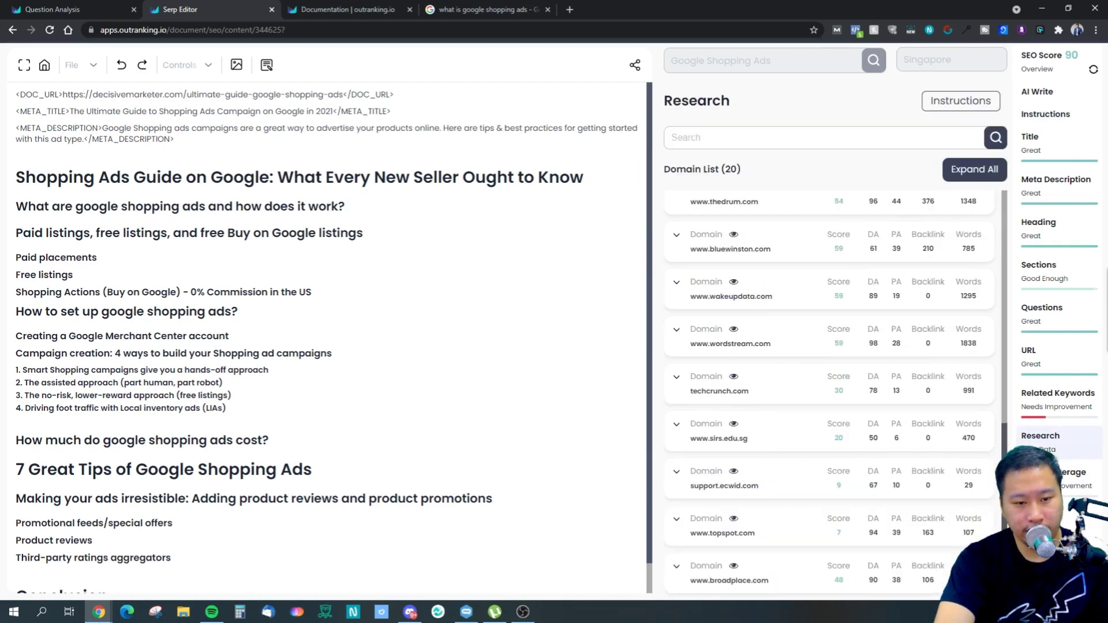
left_click(1047, 479)
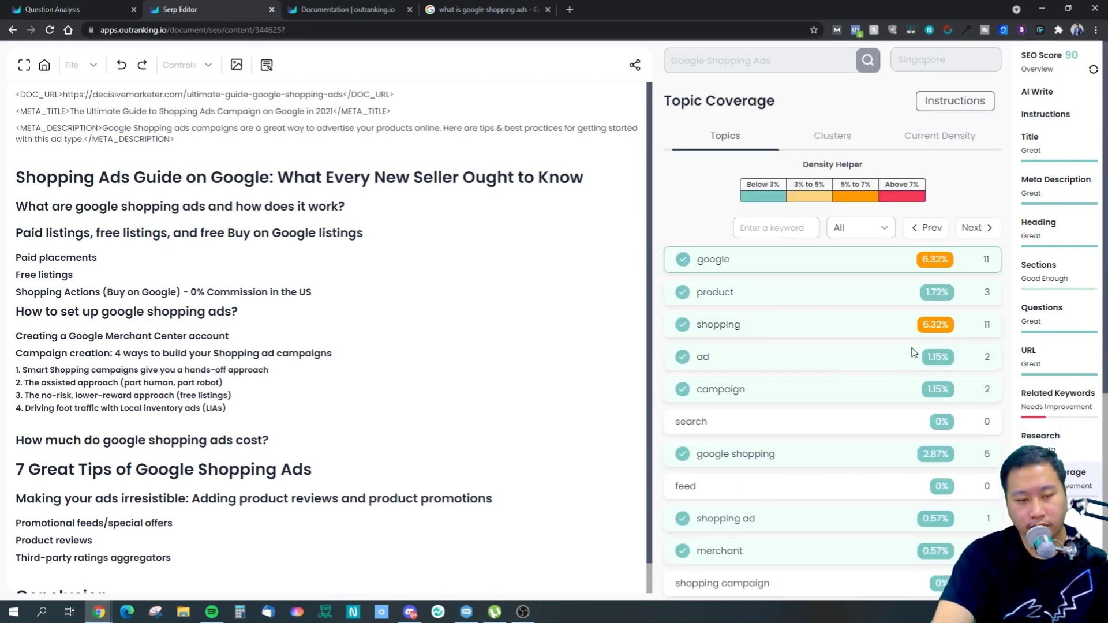
- Check the word-count filter options for the topics and expand the two-word "google shopping" cluster
left_click(852, 232)
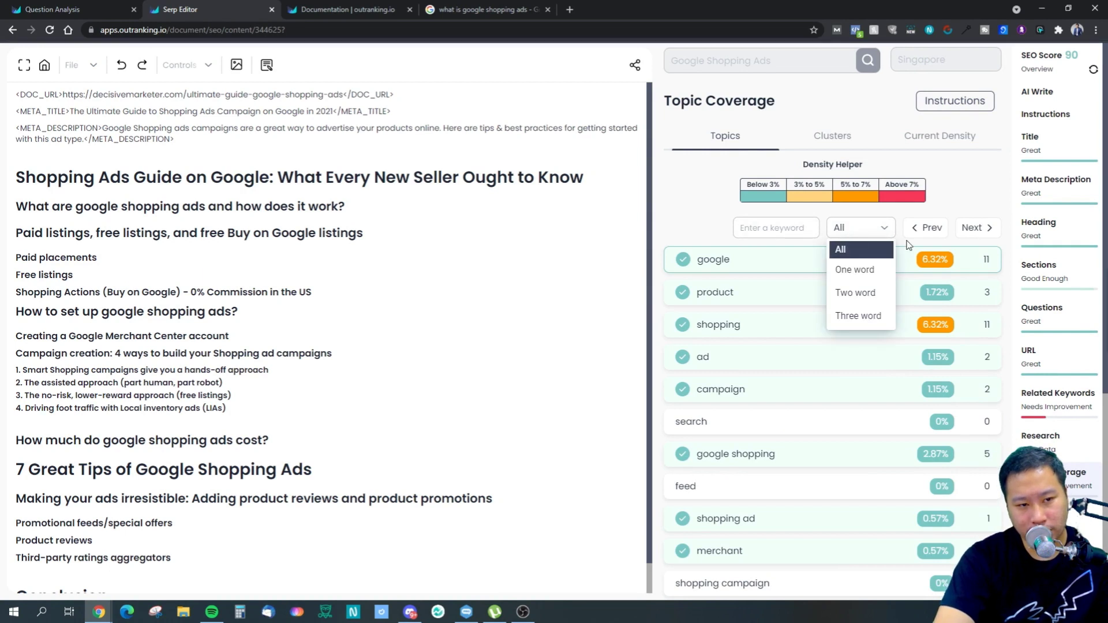
left_click(884, 230)
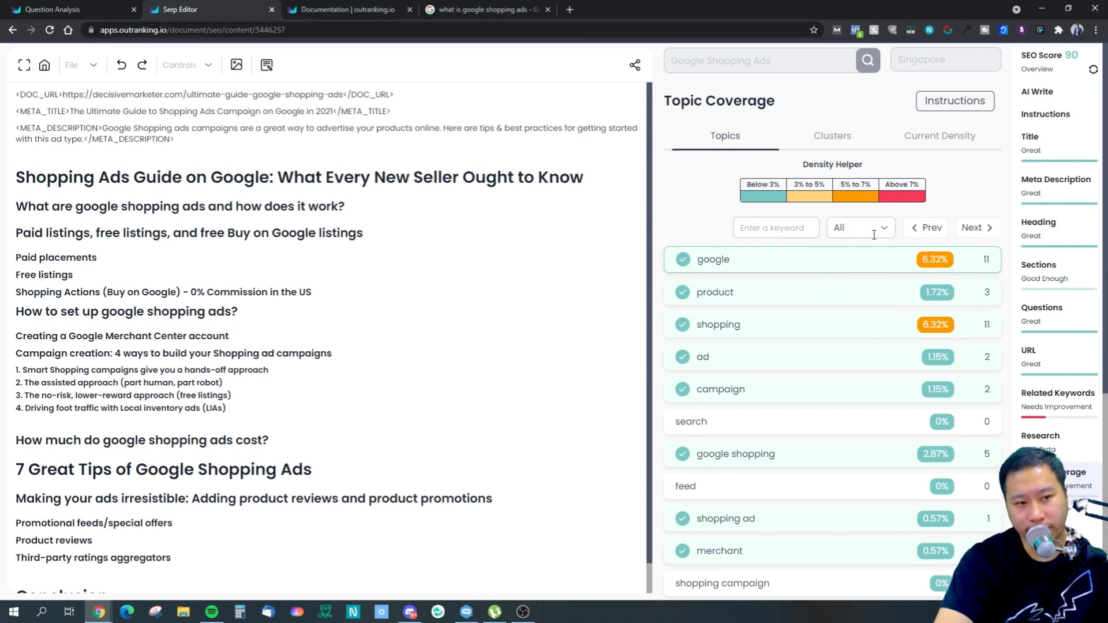
left_click(846, 141)
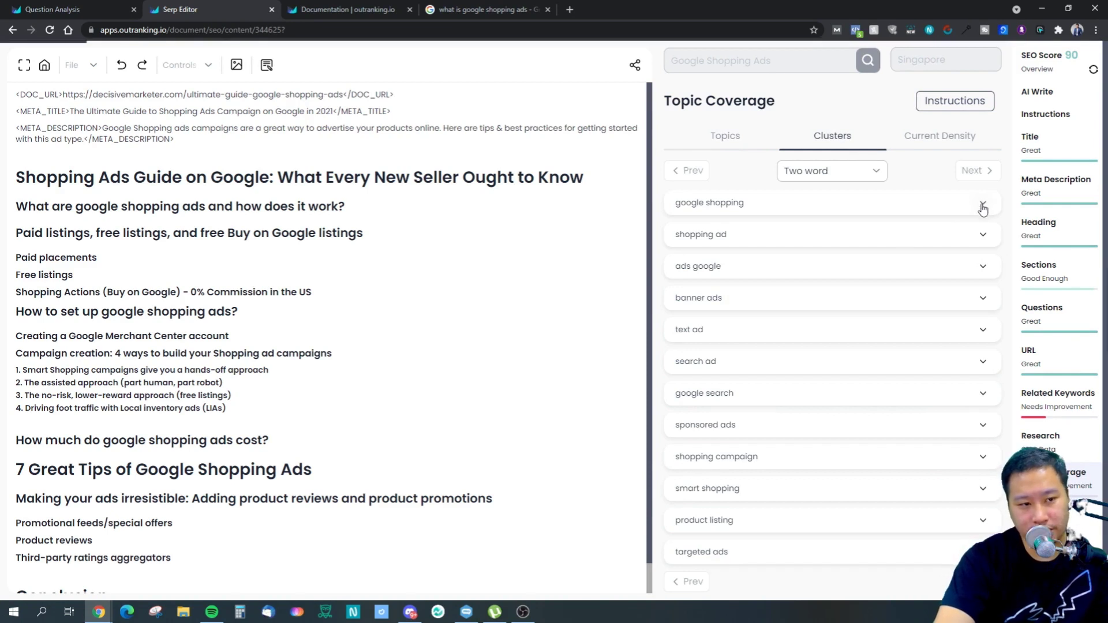
left_click(982, 204)
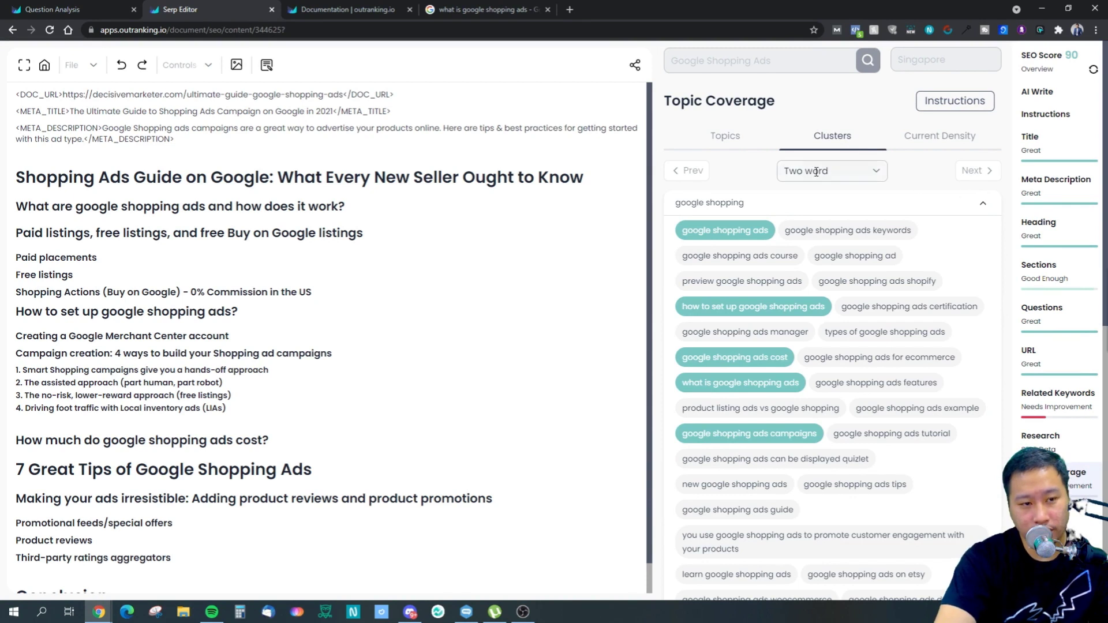
- Examine the full topic list for unused topics and compare the keyword densities with the Density Helper ranges
left_click(726, 145)
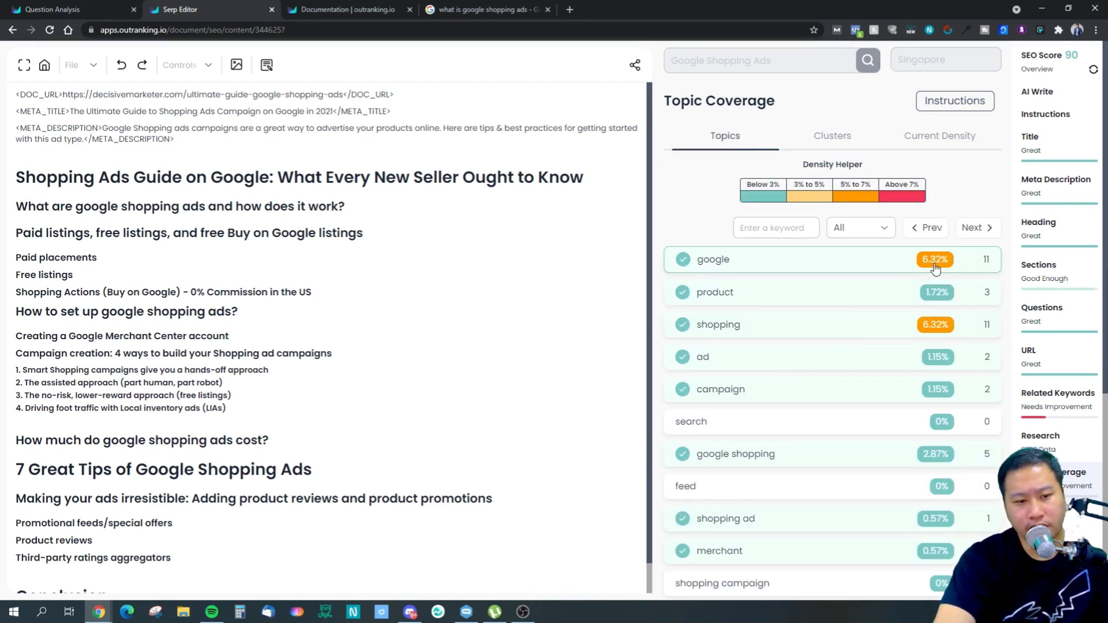
scroll(823, 378, "down", 5)
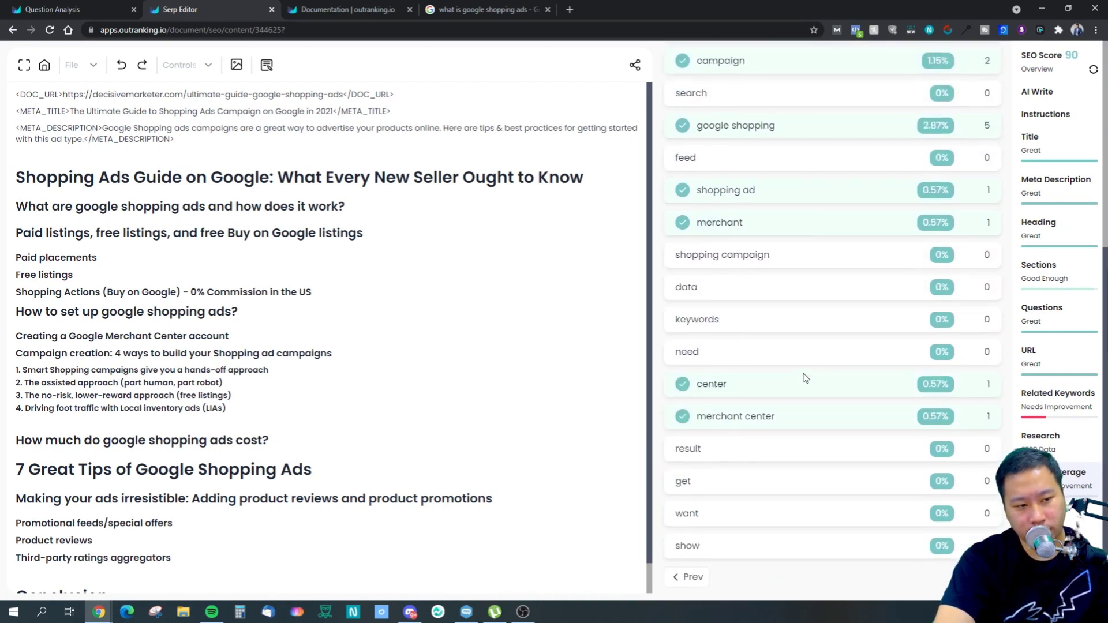
scroll(863, 422, "up", 5)
scroll(863, 422, "down", 4)
scroll(863, 420, "up", 2)
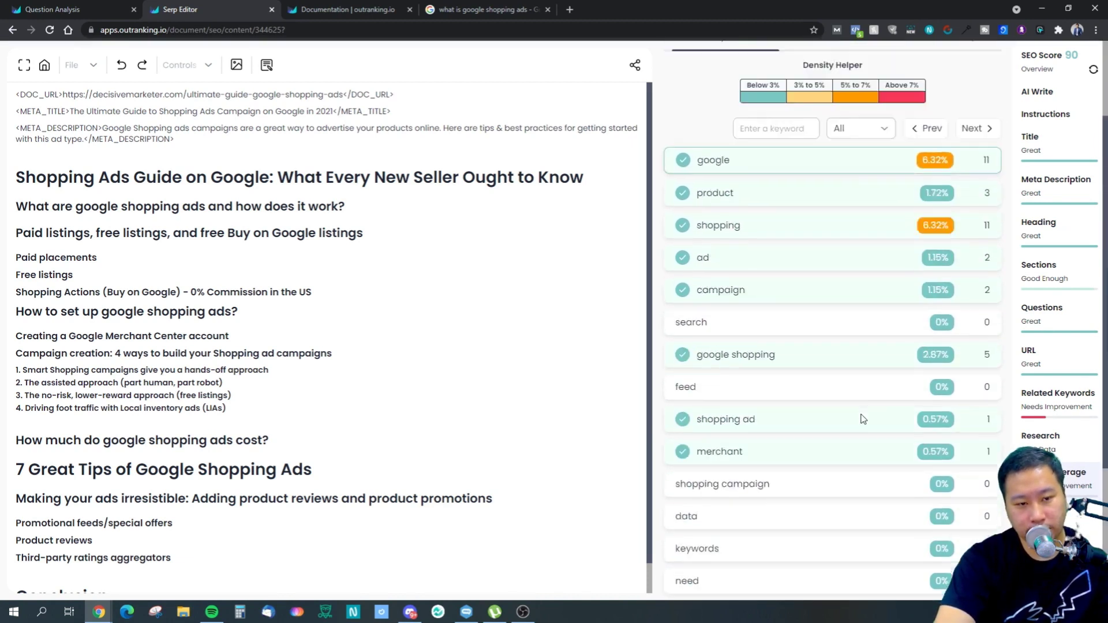
scroll(863, 419, "up", 2)
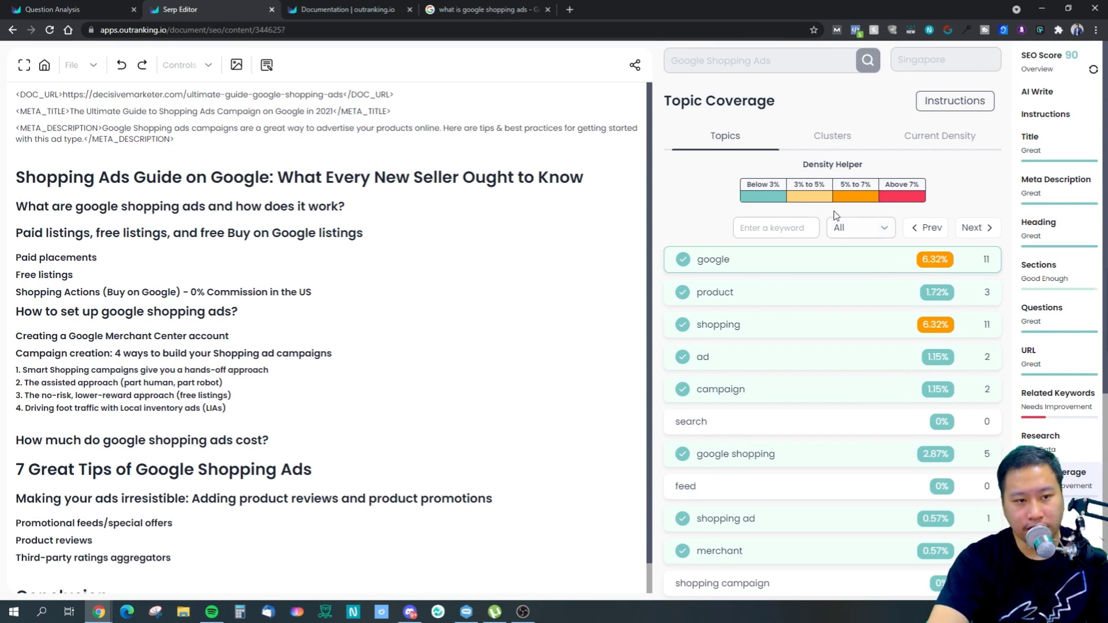
left_click_drag(805, 168, 861, 166)
left_click(859, 182)
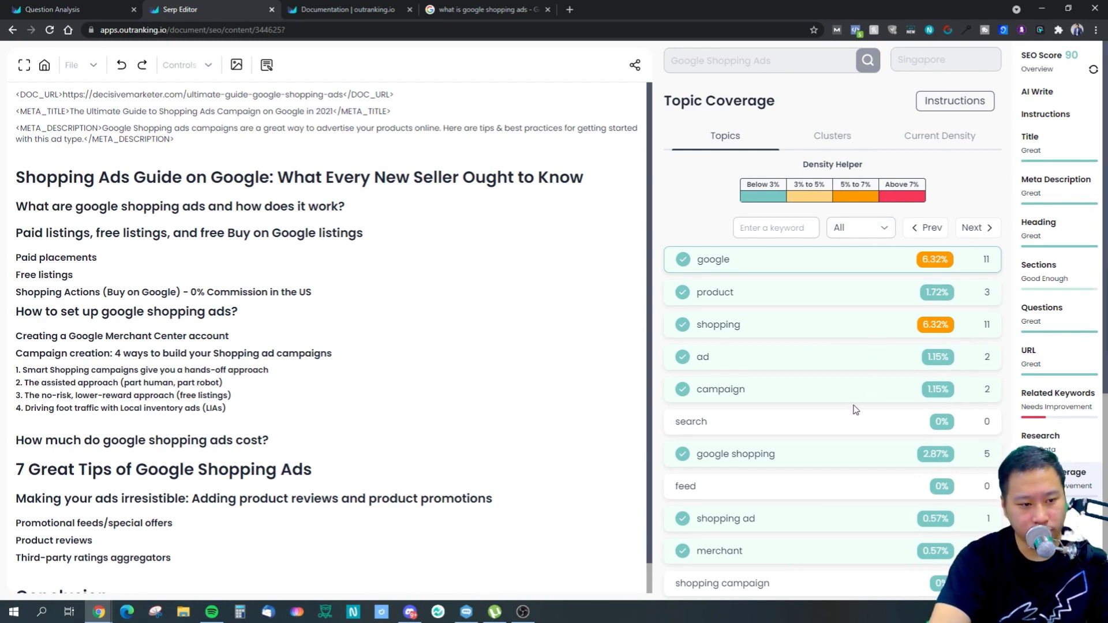
scroll(860, 393, "down", 5)
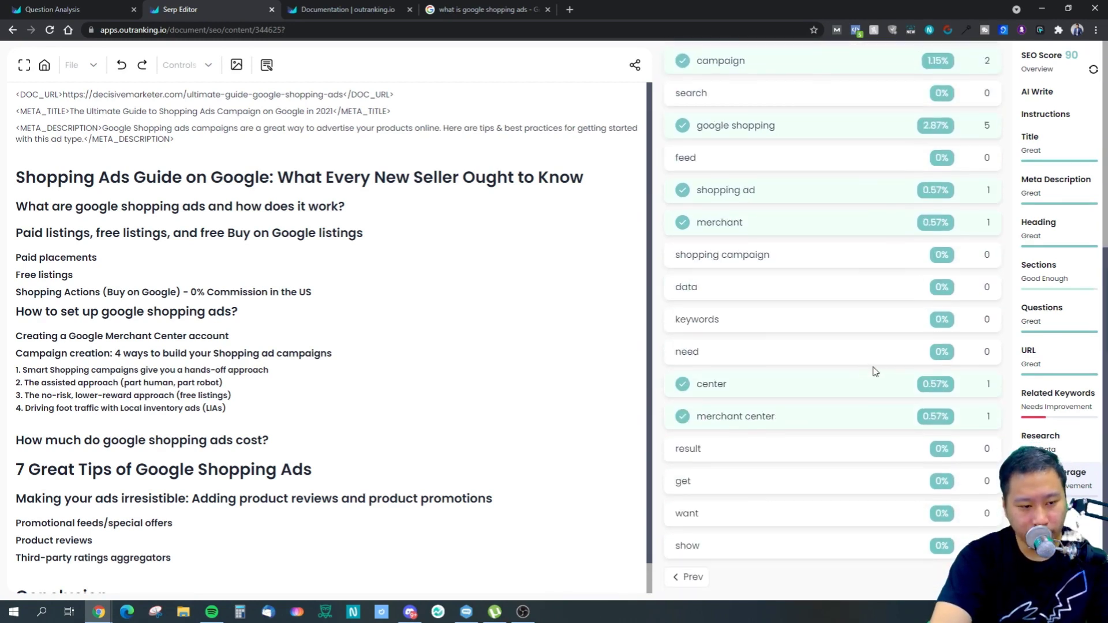
scroll(878, 498, "up", 5)
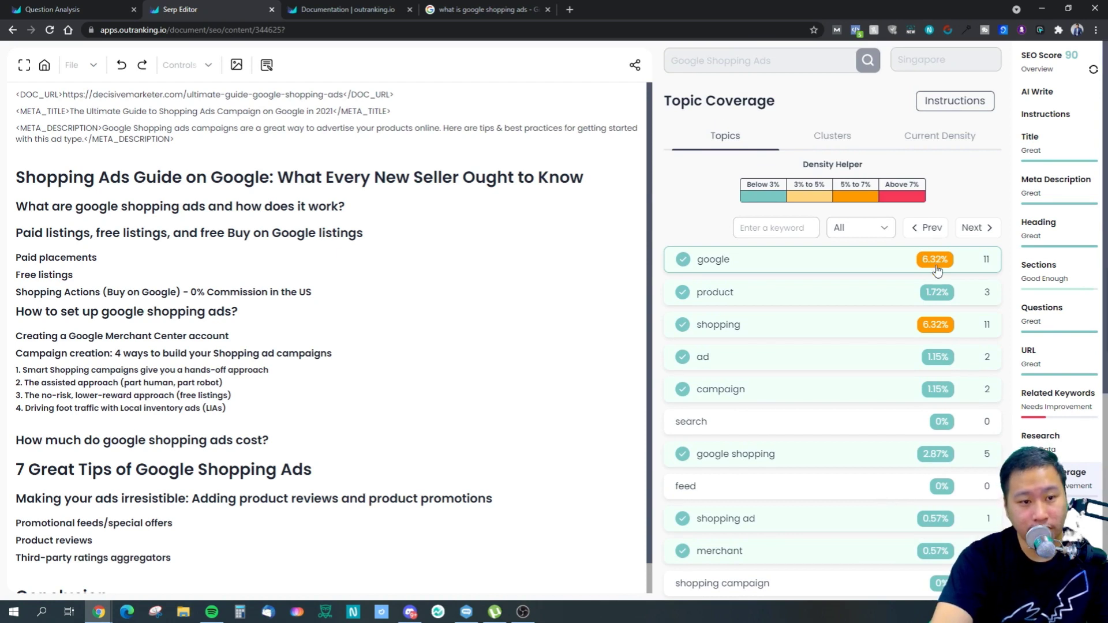
- Review the keyword suggestions inside the "google shopping" cluster to see which ones the outline covers
left_click(834, 137)
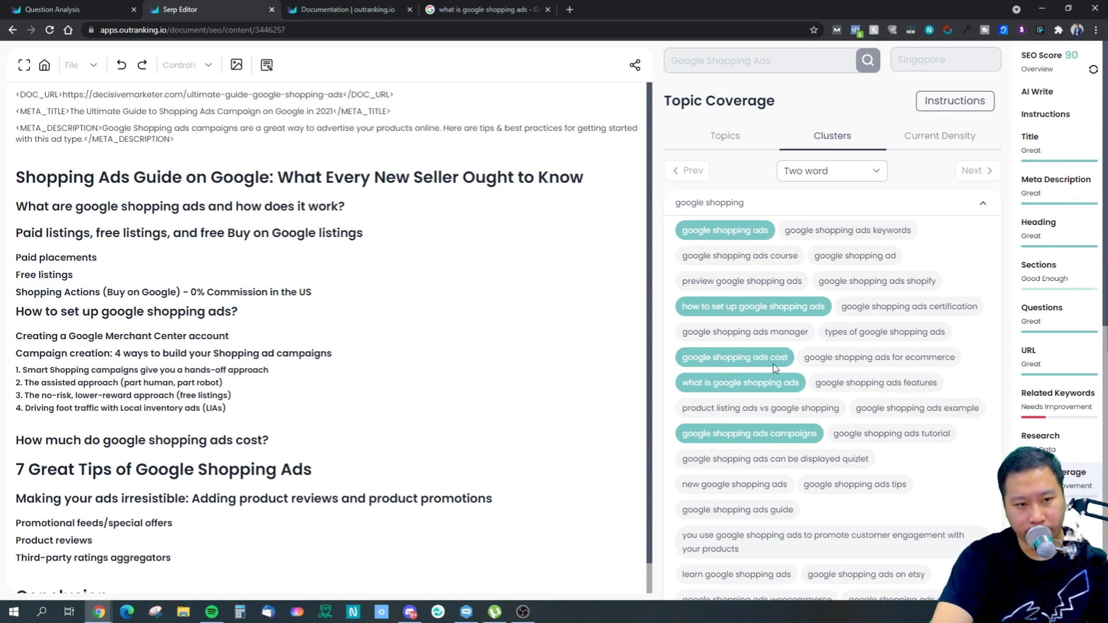
scroll(776, 370, "down", 3)
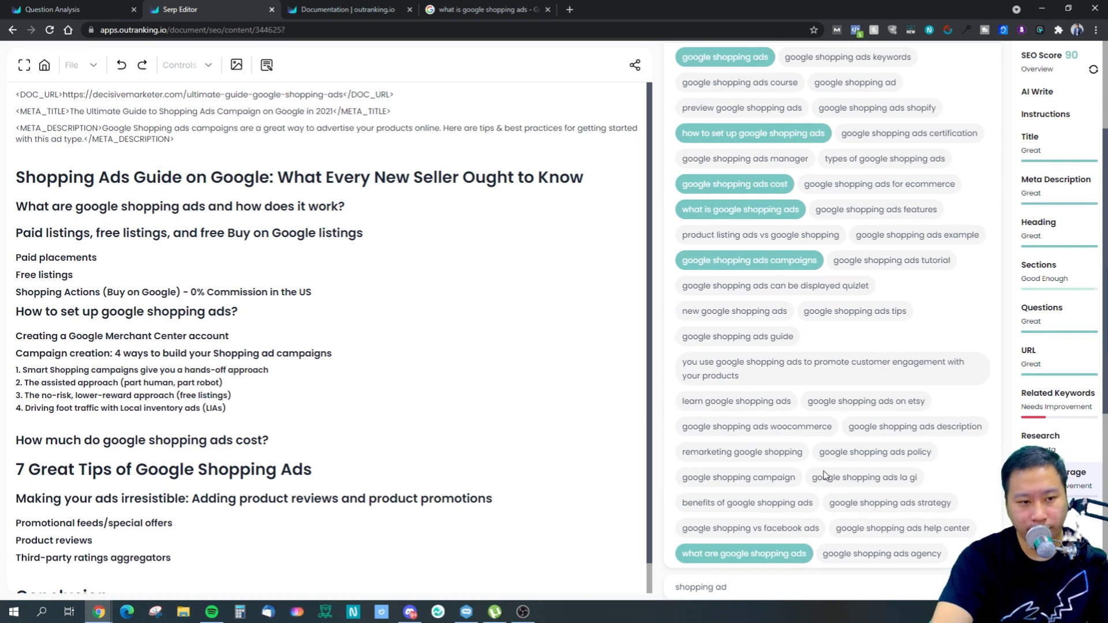
- Review the remaining two-word topic clusters and collapse the "google shopping" cluster
scroll(780, 386, "down", 5)
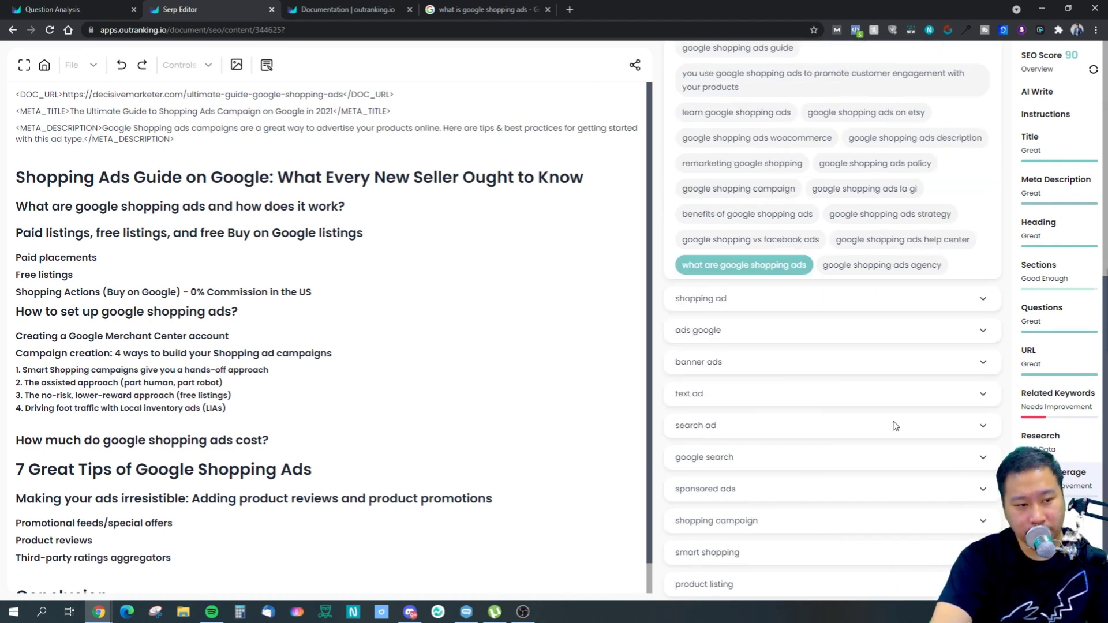
scroll(782, 435, "down", 1)
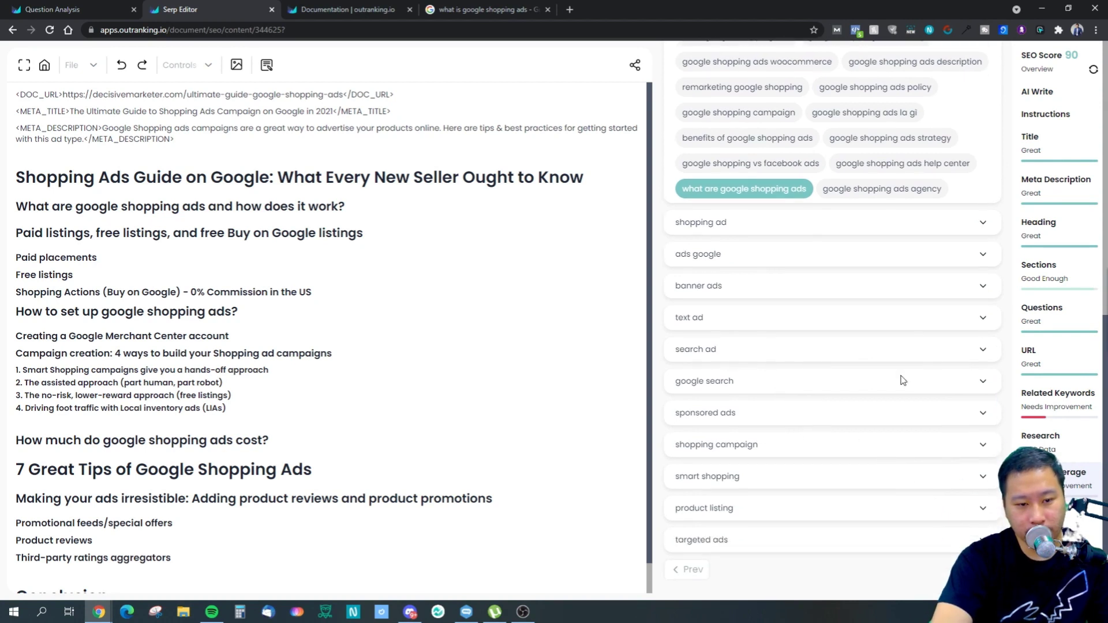
scroll(903, 380, "up", 10)
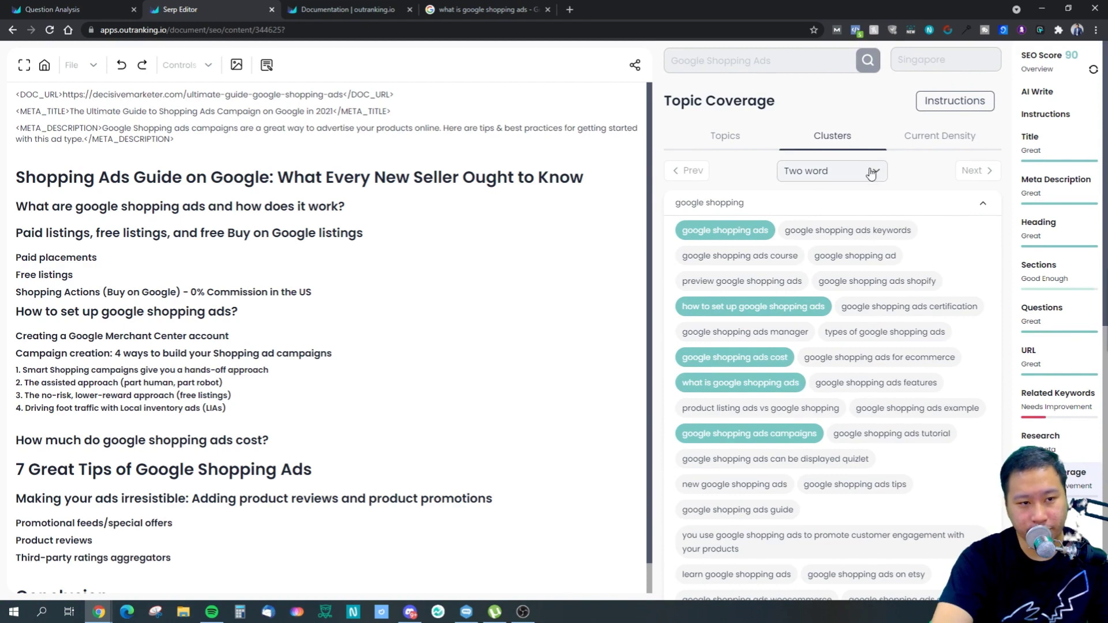
left_click(926, 140)
left_click(852, 137)
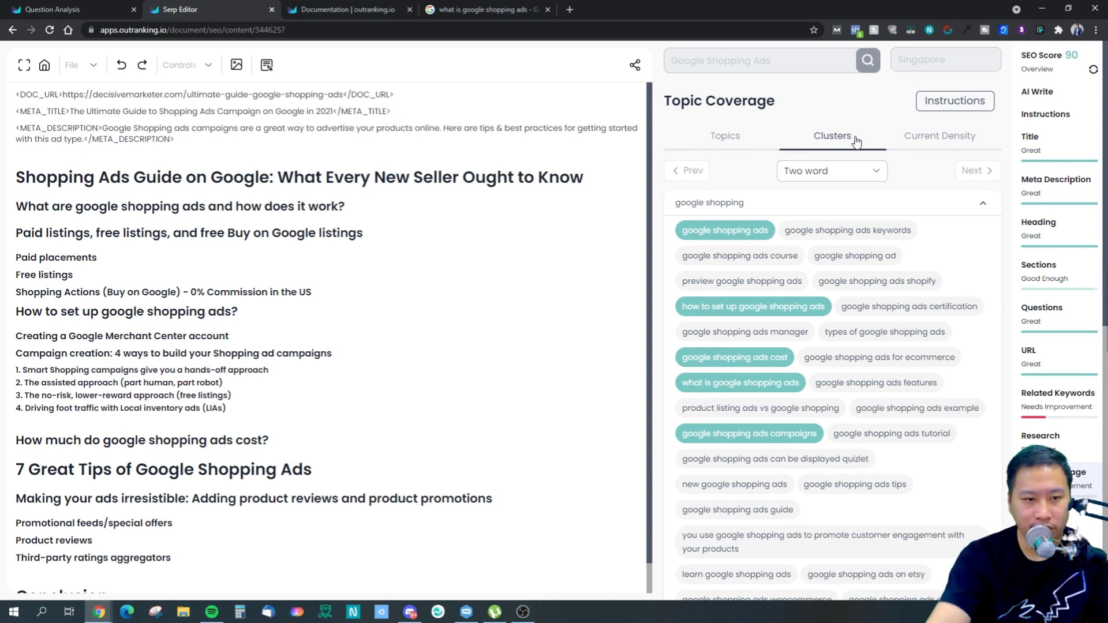
left_click(982, 205)
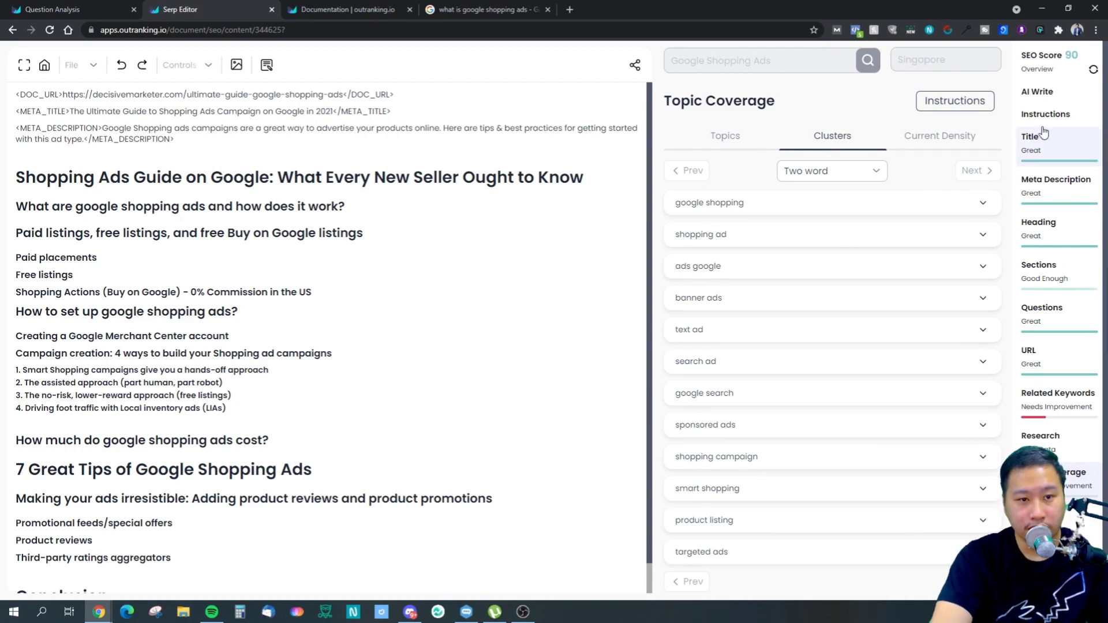
- Open the AI Write tools and examine the quick functions, meta description, answer question and featured snippet options
left_click(1038, 92)
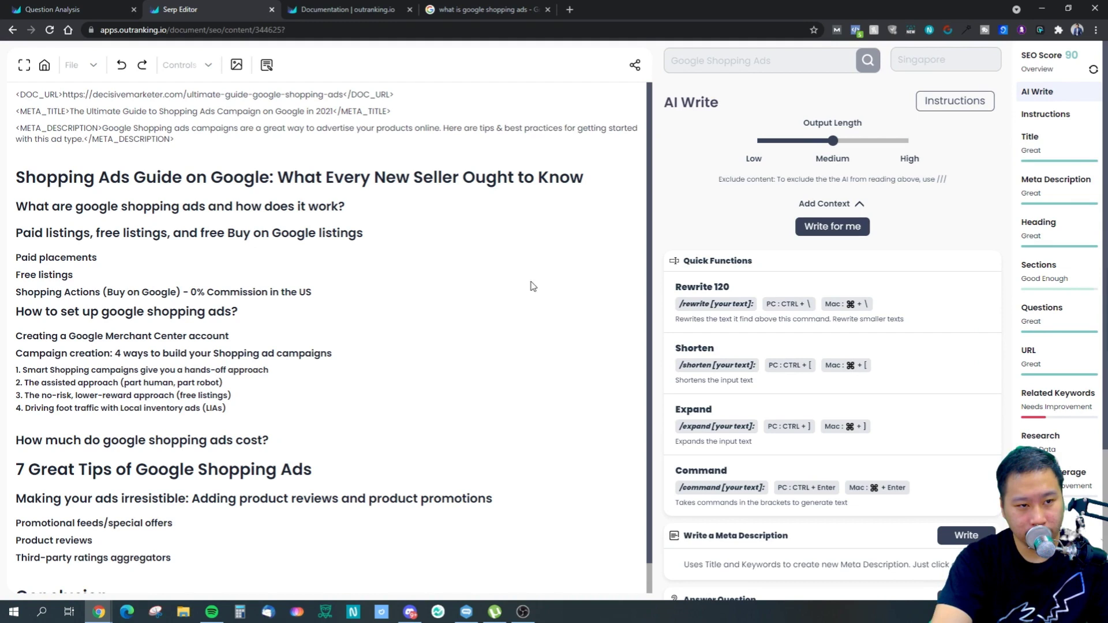
scroll(804, 399, "down", 4)
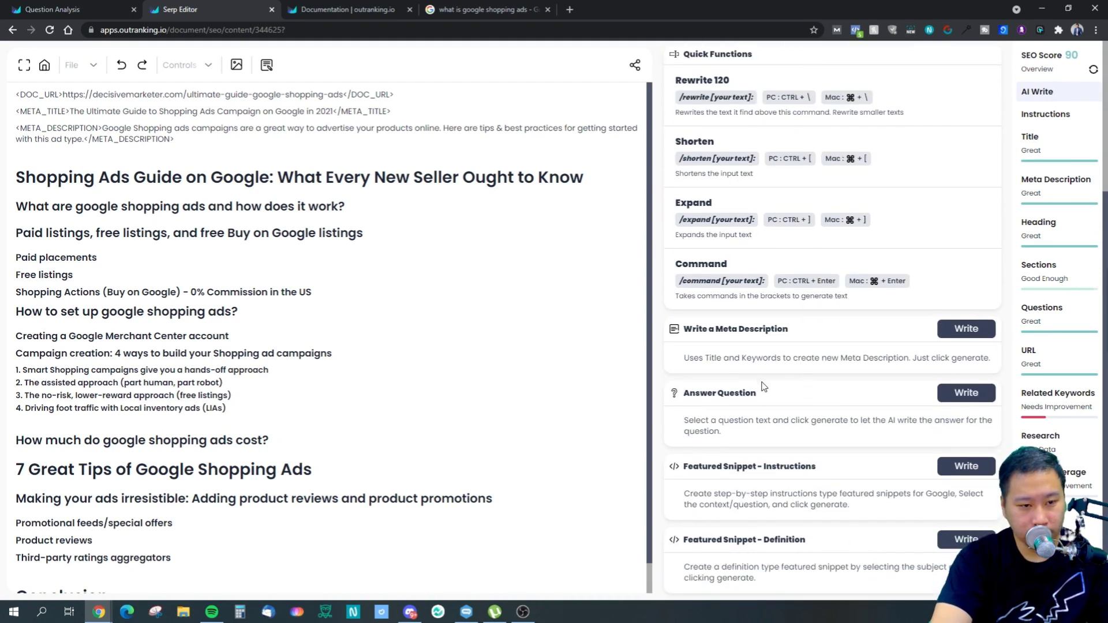
left_click_drag(772, 329, 820, 334)
left_click_drag(707, 394, 774, 406)
left_click(782, 407)
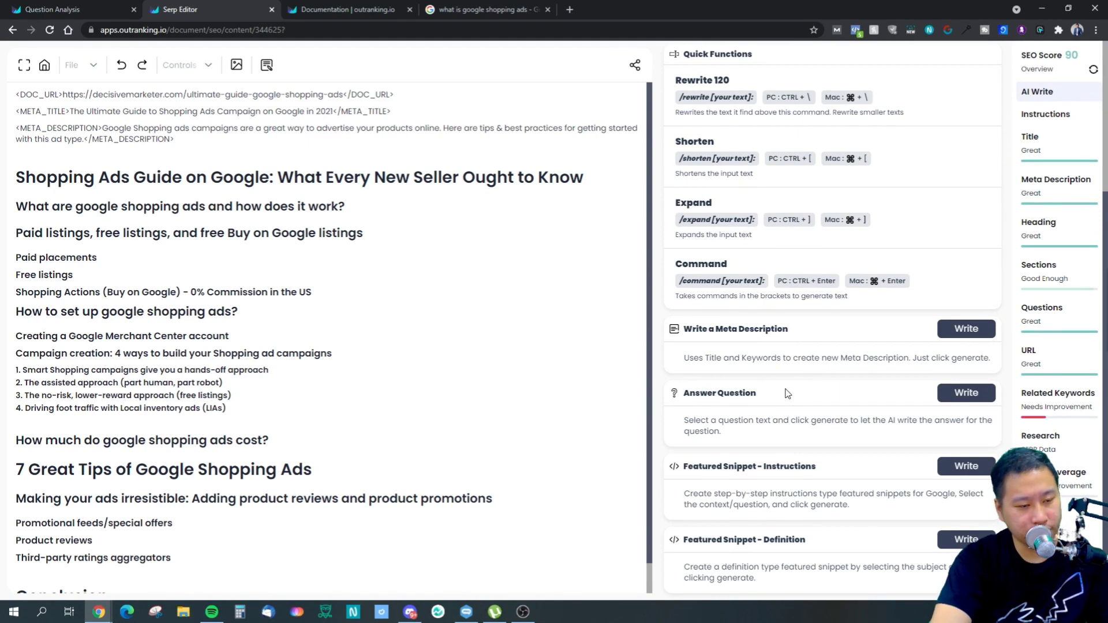
scroll(143, 421, "down", 1)
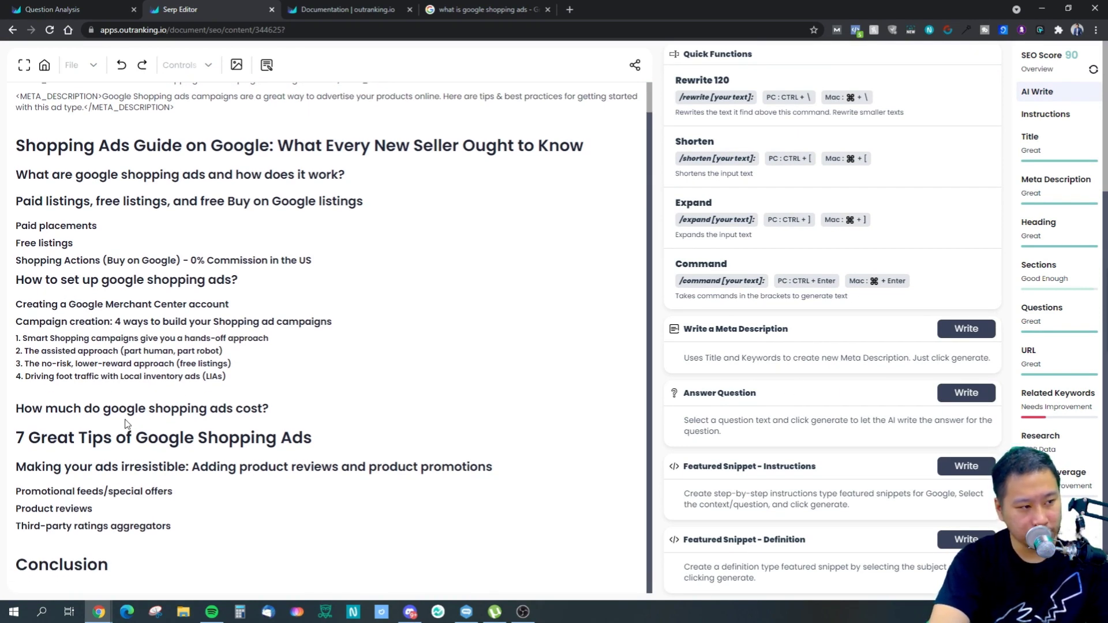
- Generate an AI answer to the heading "How much do google shopping ads cost?" and format it as Paragraph
left_click_drag(271, 409, 15, 409)
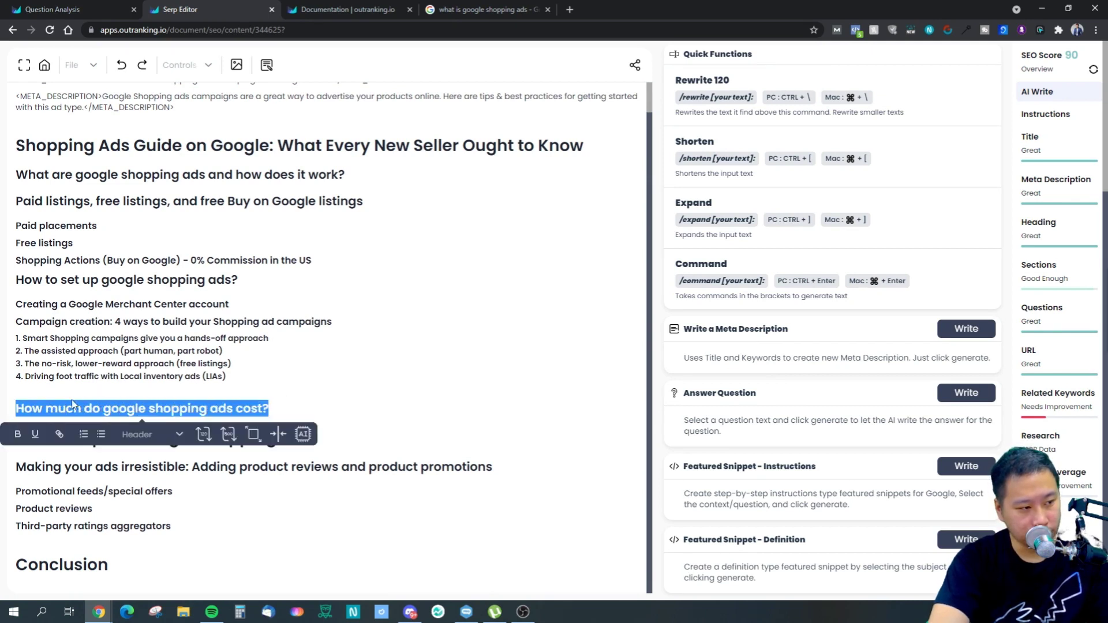
left_click(961, 392)
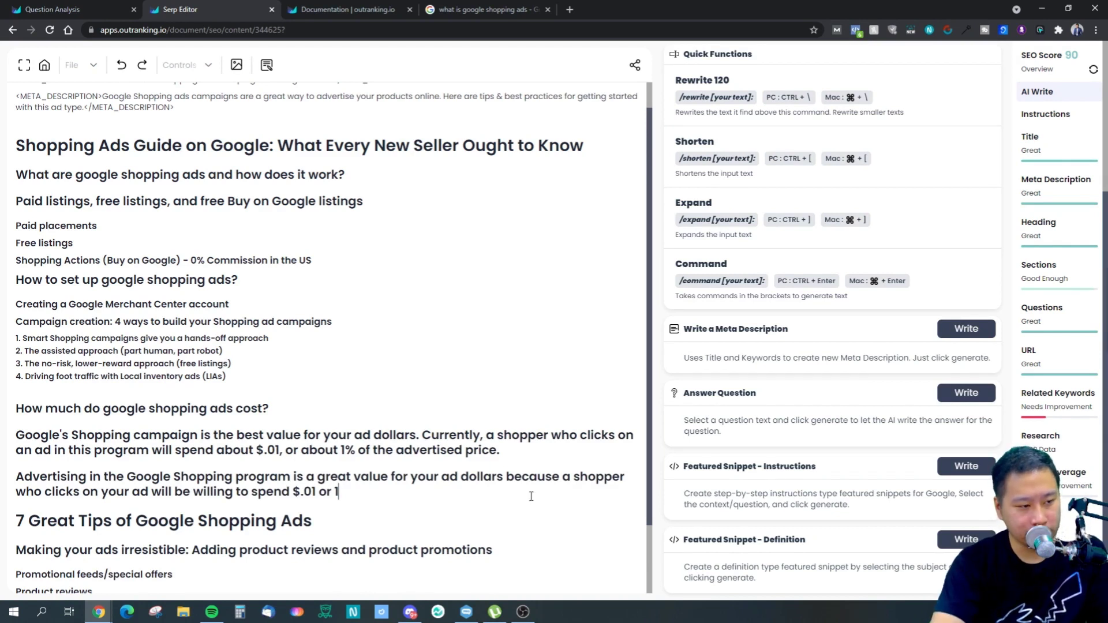
left_click_drag(339, 492, 21, 436)
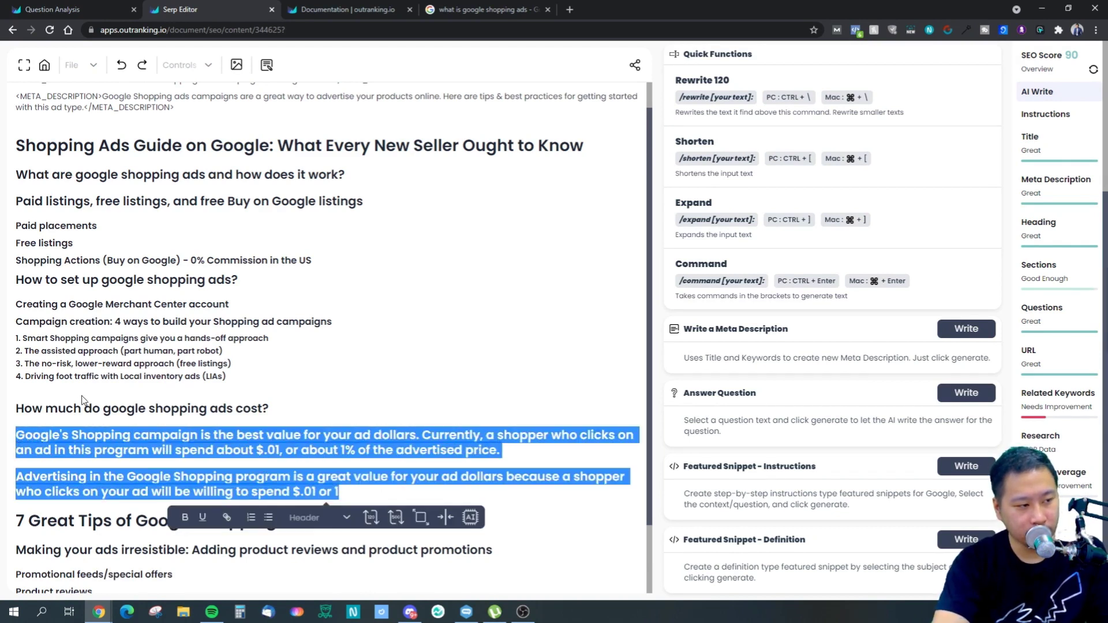
left_click(331, 515)
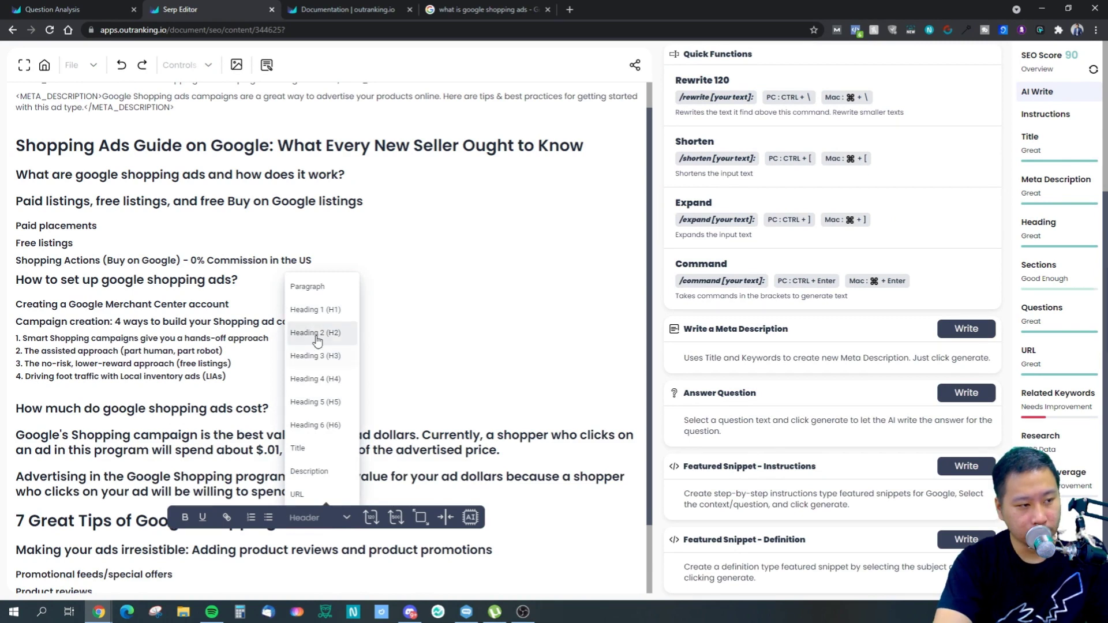
left_click(309, 287)
left_click(457, 460)
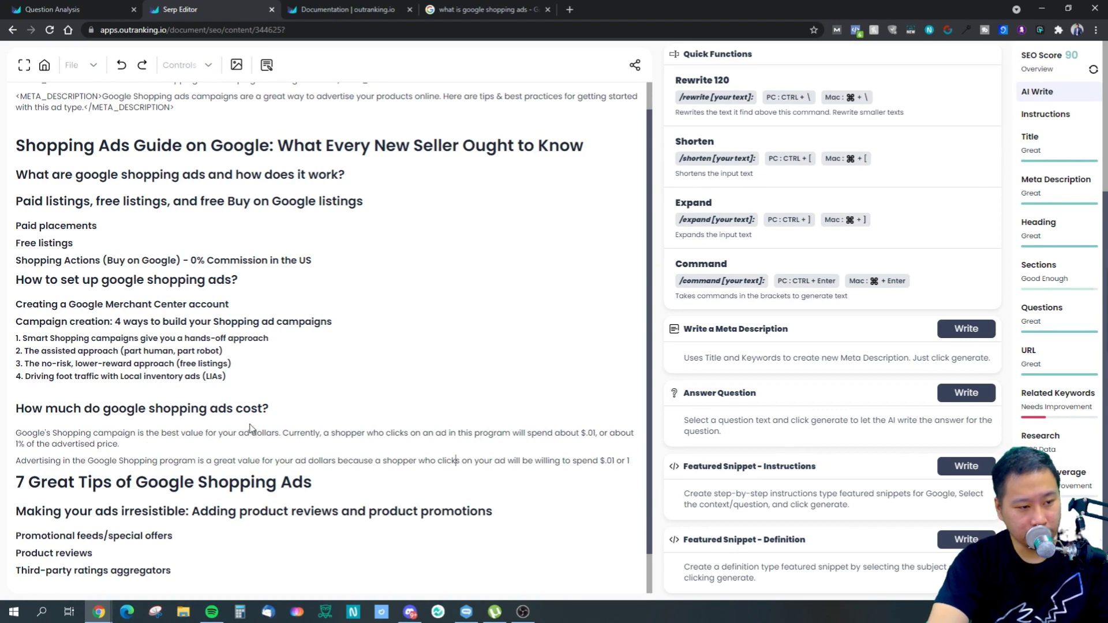
- Read through the generated answer under the cost question and delete both of its paragraphs
left_click_drag(206, 433, 222, 430)
left_click(357, 431)
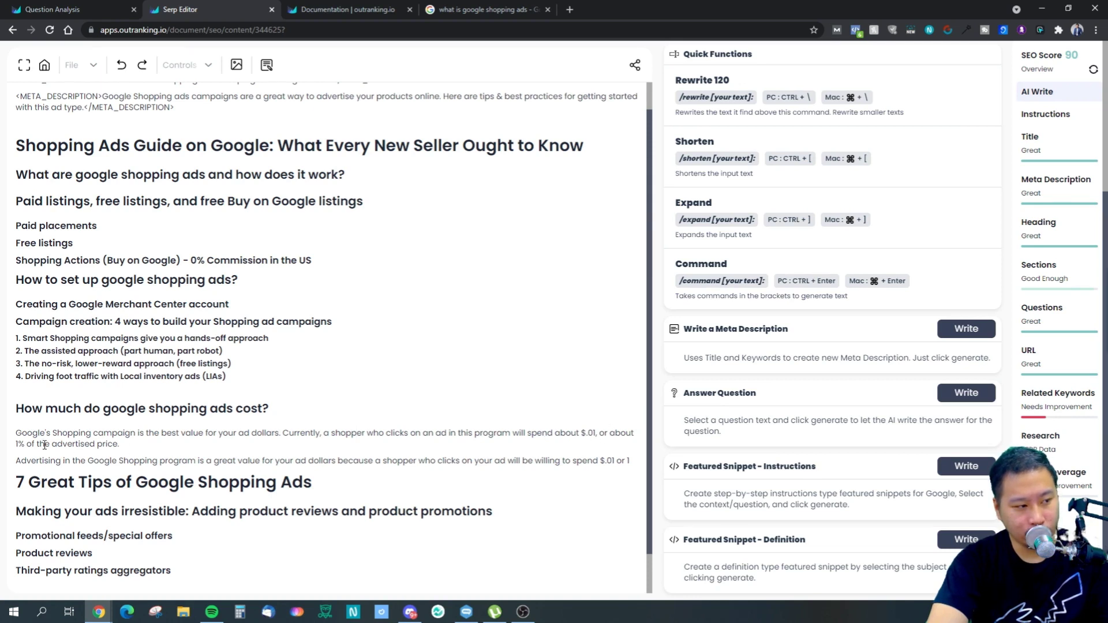
double_click(103, 461)
left_click(179, 461)
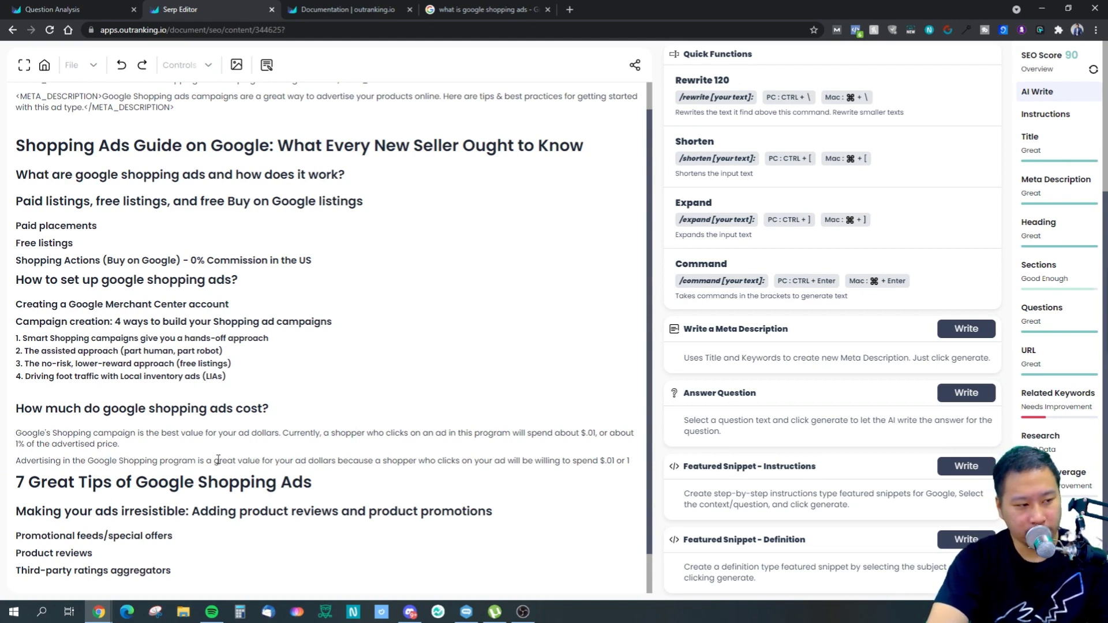
left_click_drag(218, 460, 323, 486)
left_click(334, 490)
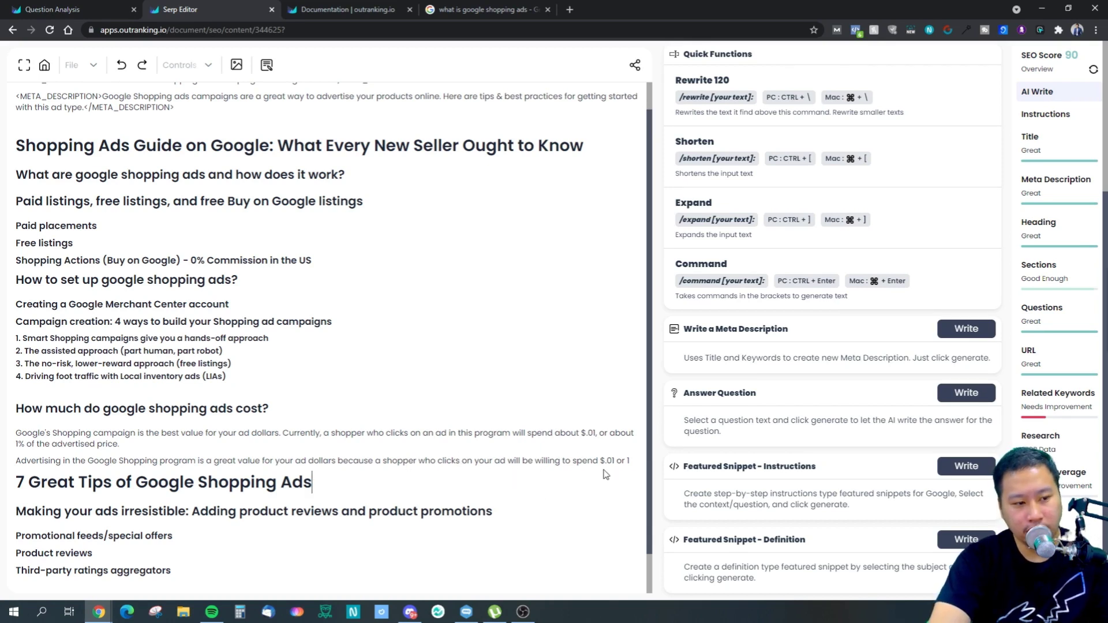
left_click_drag(630, 460, 486, 449)
left_click(508, 449)
left_click_drag(632, 460, 4, 431)
key("BackSpace")
key("BackSpace")
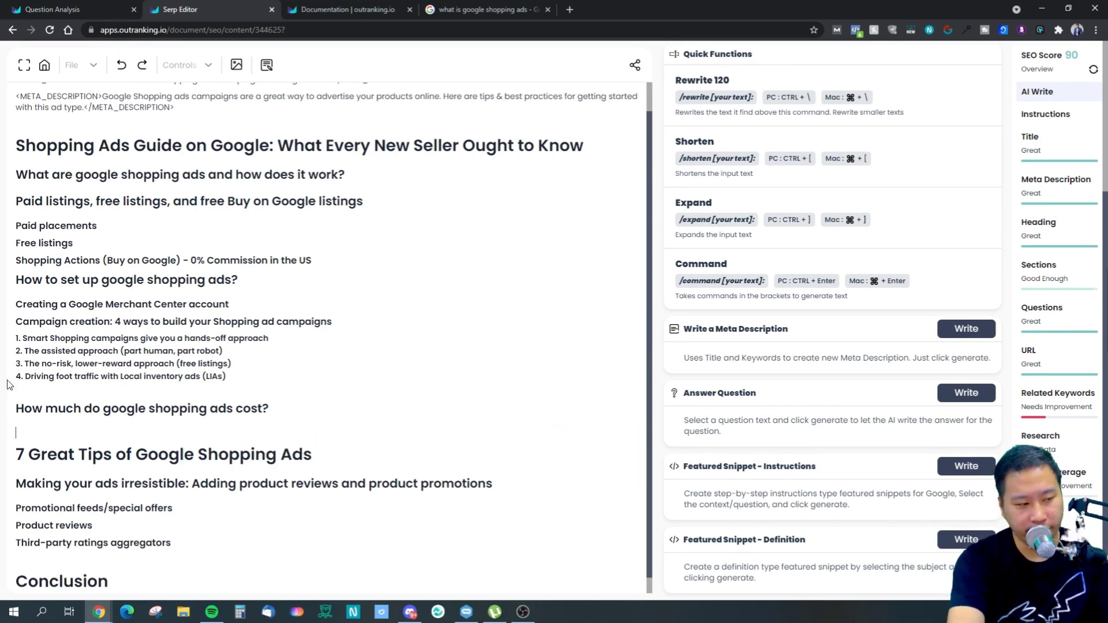
- Generate a new AI meta description for the article
left_click_drag(276, 406, 7, 410)
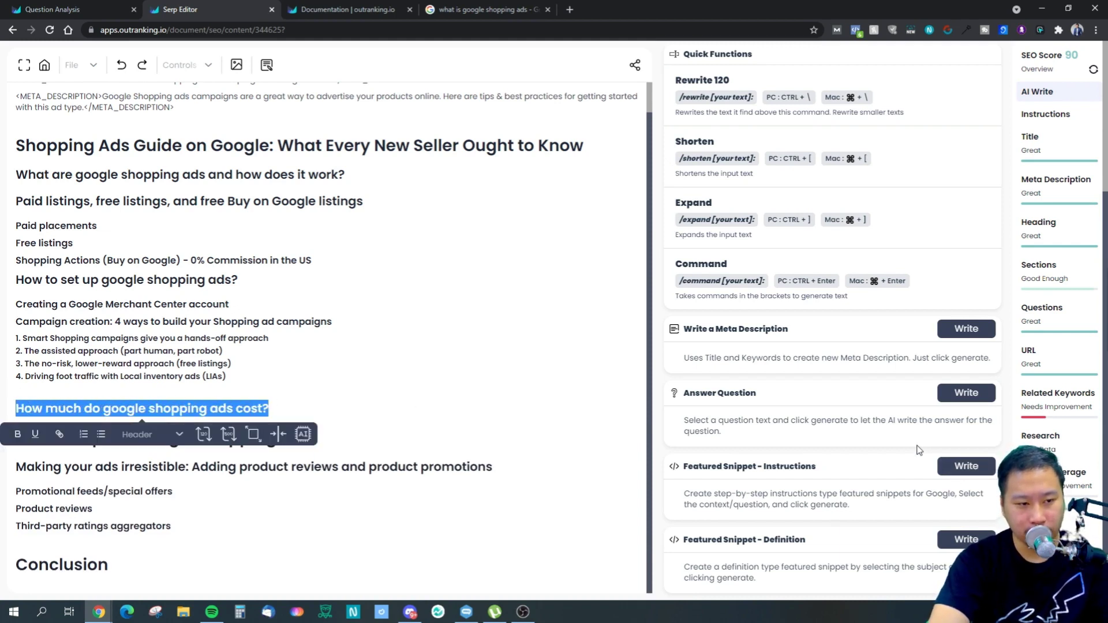
left_click(959, 330)
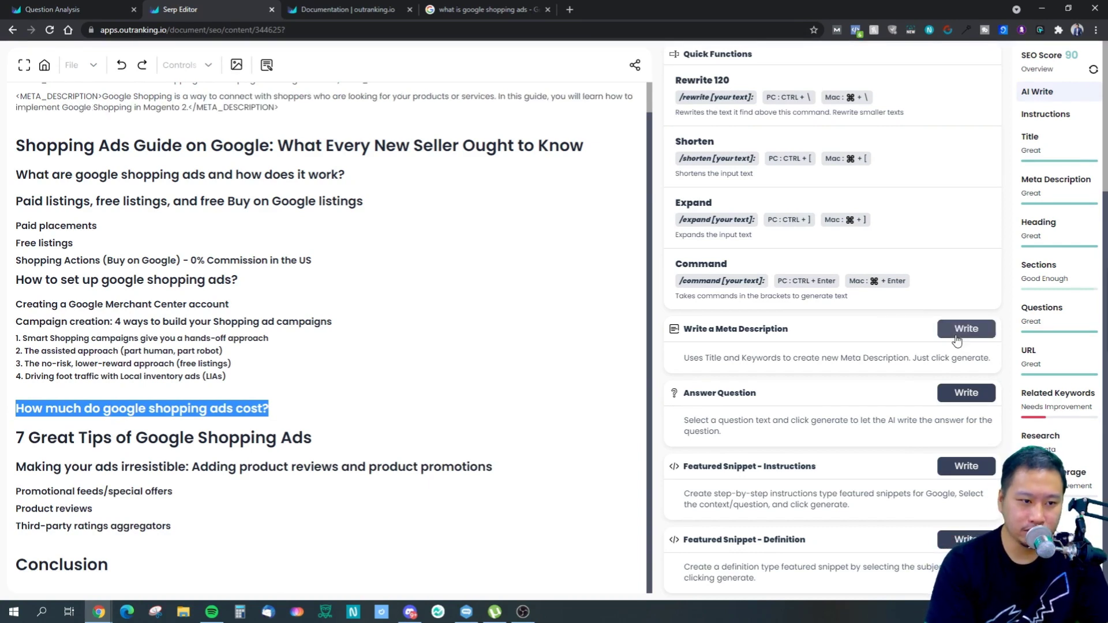
- Generate another AI answer to "How much do google shopping ads cost?" and convert the answer text to Paragraph format
left_click(953, 395)
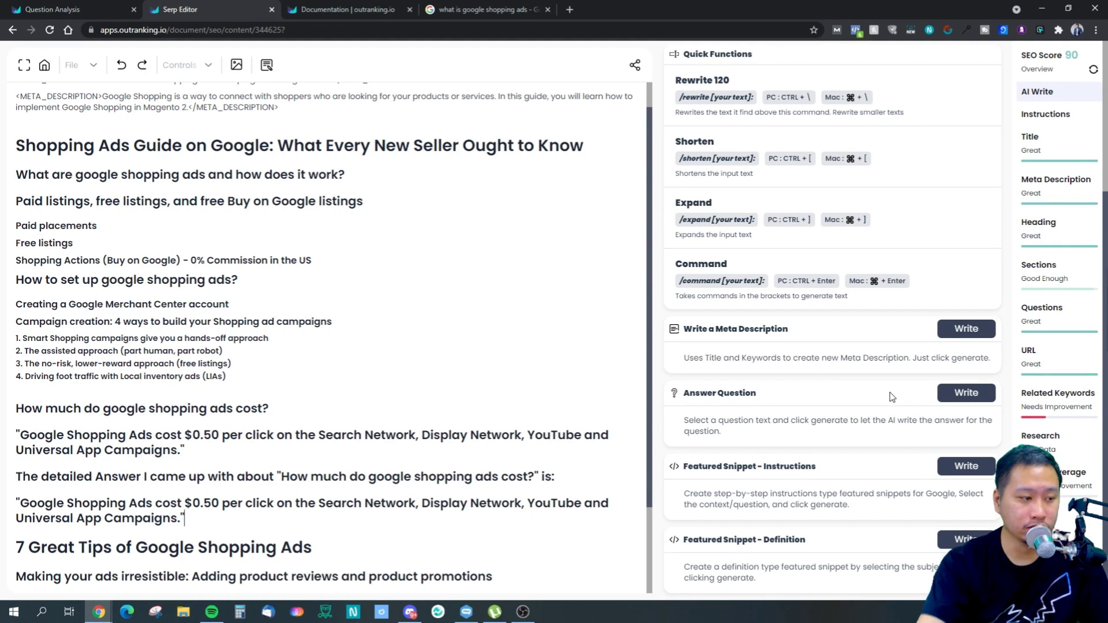
left_click_drag(186, 518, 3, 429)
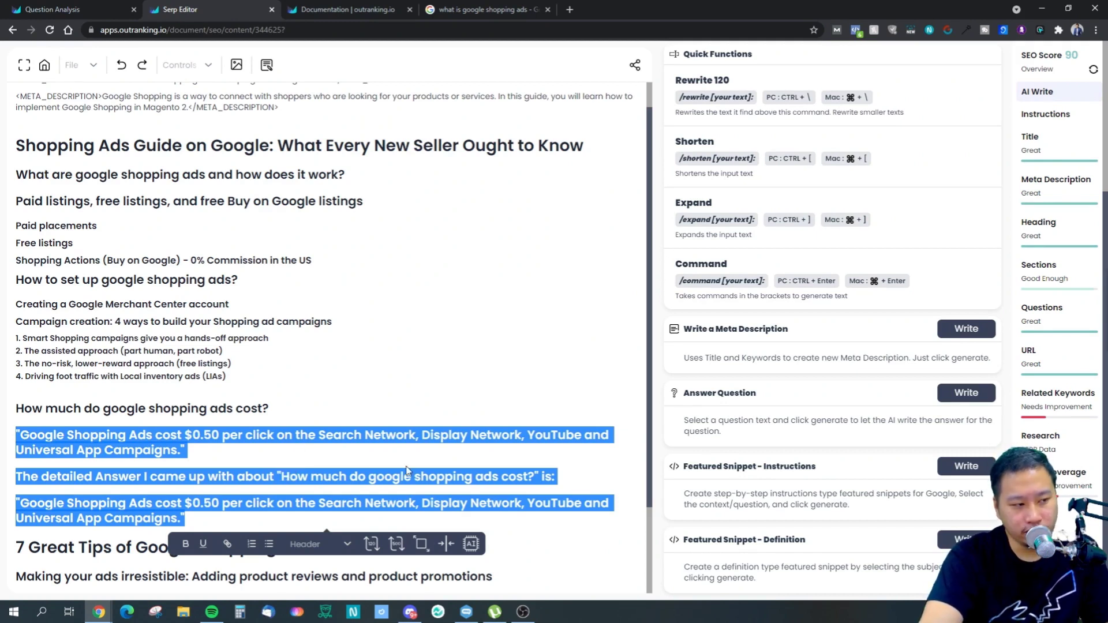
left_click(277, 477)
left_click_drag(203, 511, 16, 435)
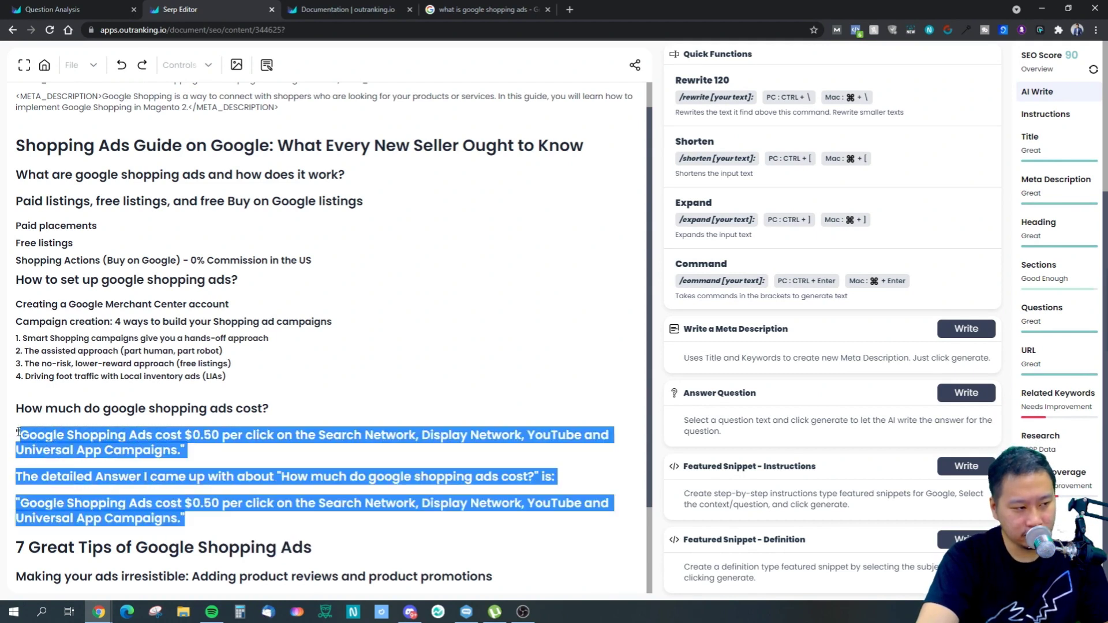
left_click(338, 544)
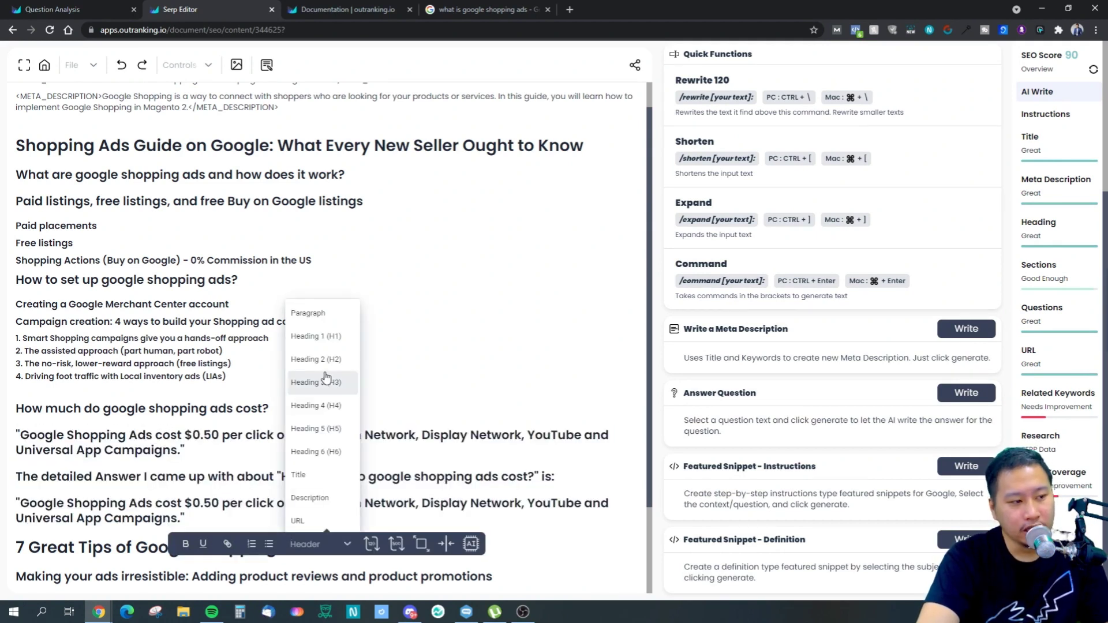
left_click(324, 318)
left_click(244, 430)
- Delete the regenerated answer and the empty line beneath the cost question
left_click_drag(513, 467, 3, 430)
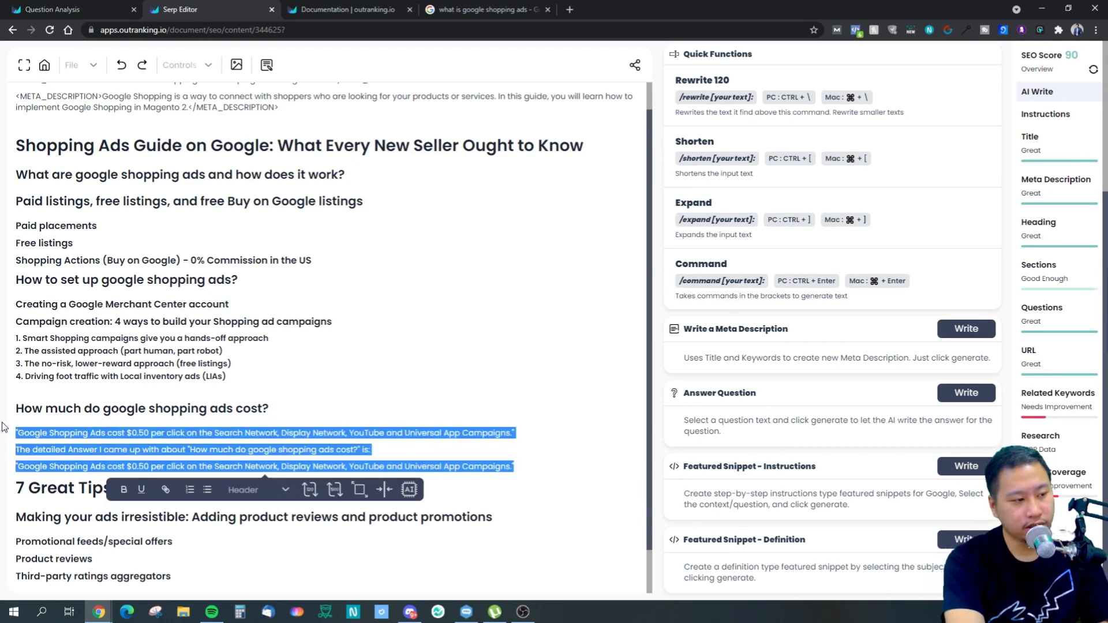
key("BackSpace")
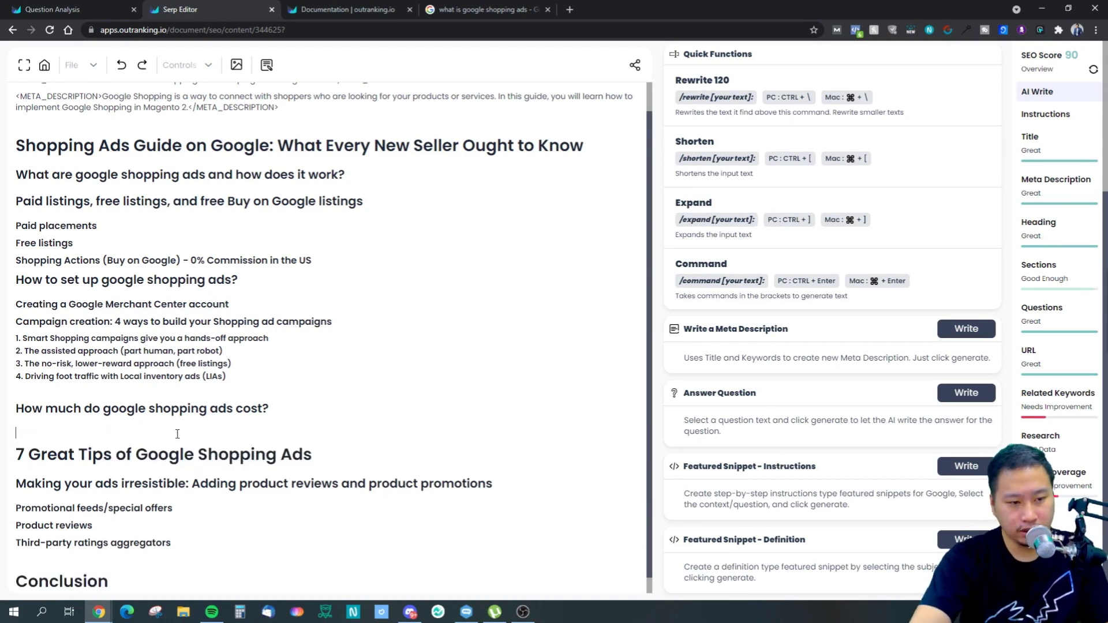
key("BackSpace")
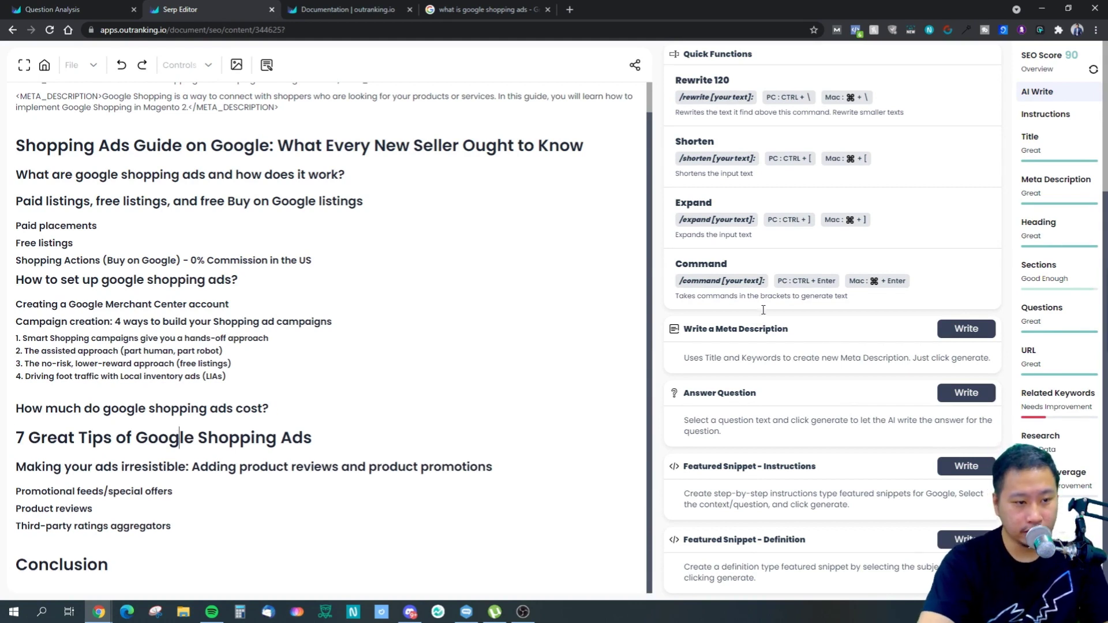
- Use AI Expand on the main title and the "What are google shopping ads and how does it work?" heading to generate introductory text
scroll(823, 350, "up", 2)
scroll(822, 351, "up", 2)
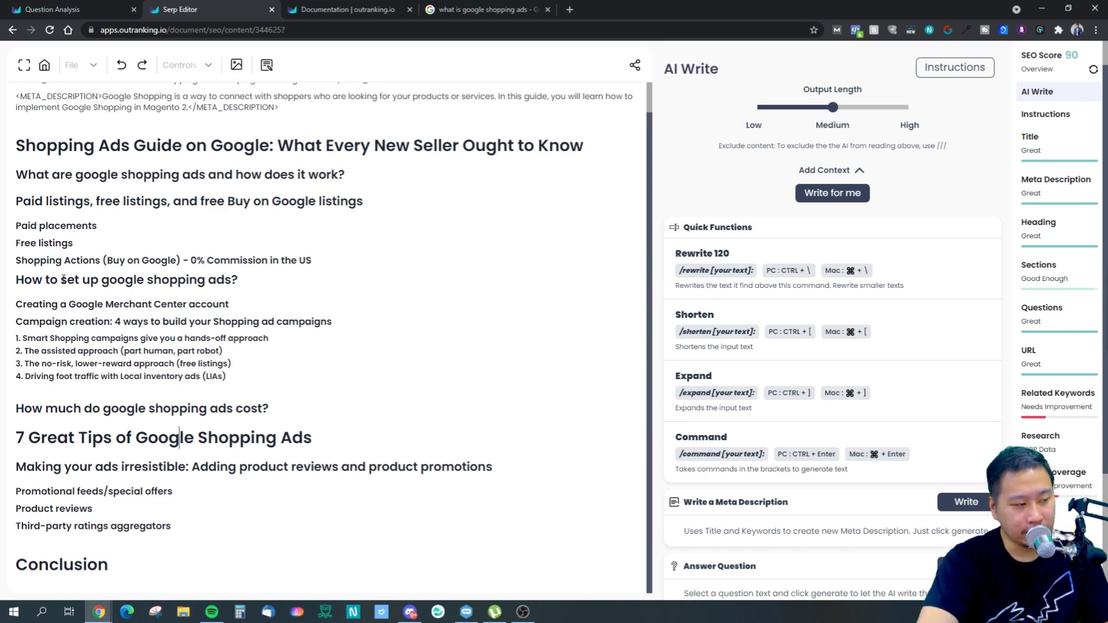
left_click_drag(384, 174, 2, 140)
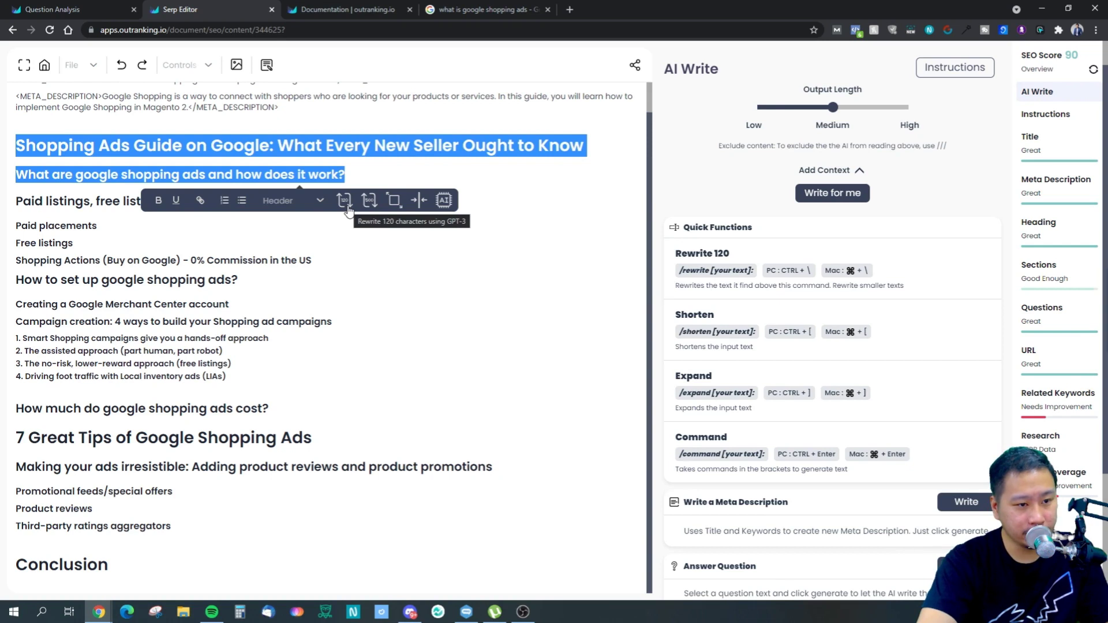
left_click(398, 206)
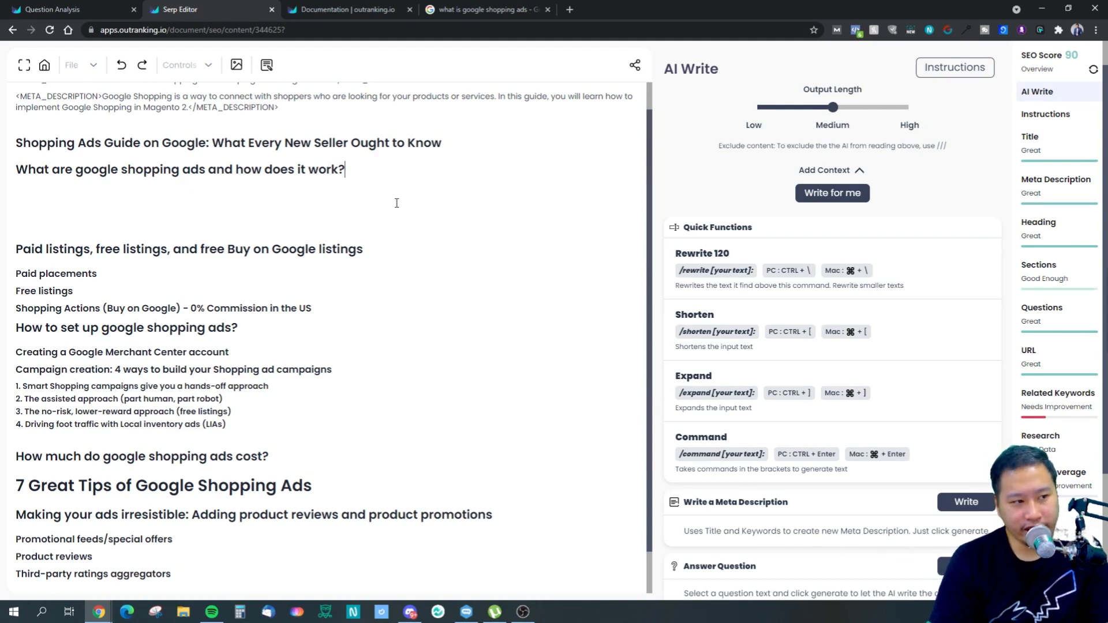
left_click(214, 218)
left_click_drag(401, 168, 49, 161)
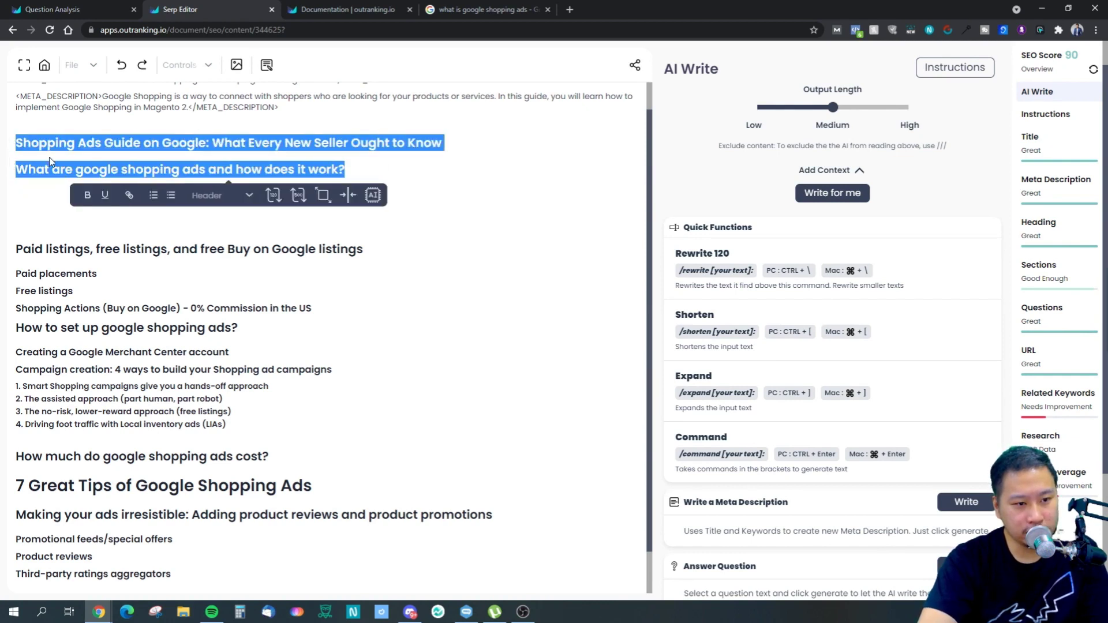
left_click(324, 196)
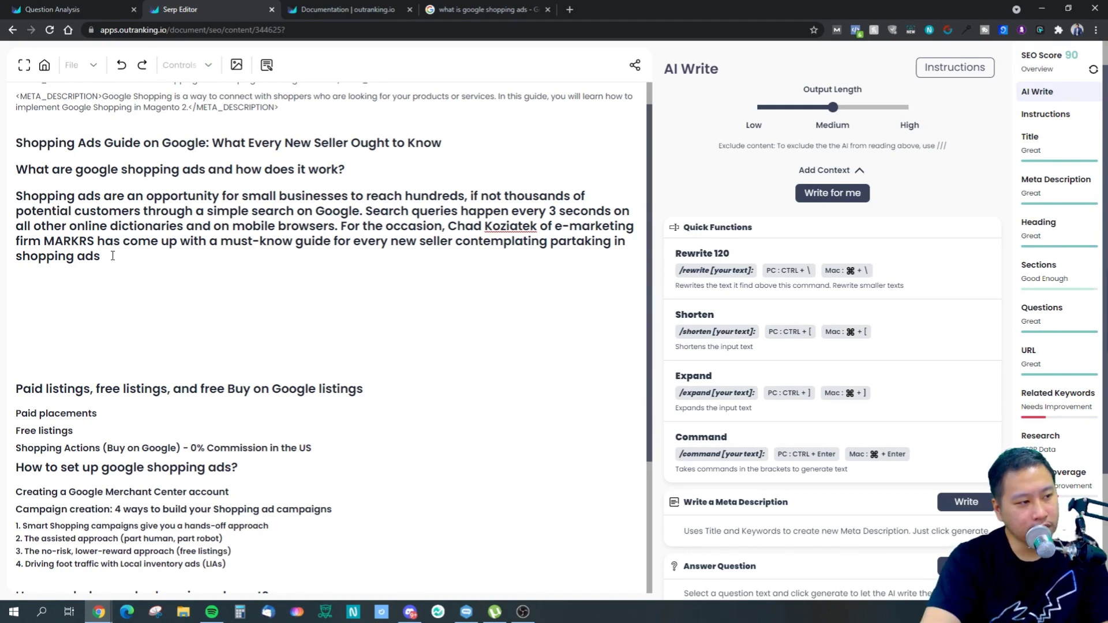
- Try to expand the headings with the generated introduction, and try it again on only the introduction's first sentence
left_click_drag(101, 257, 19, 144)
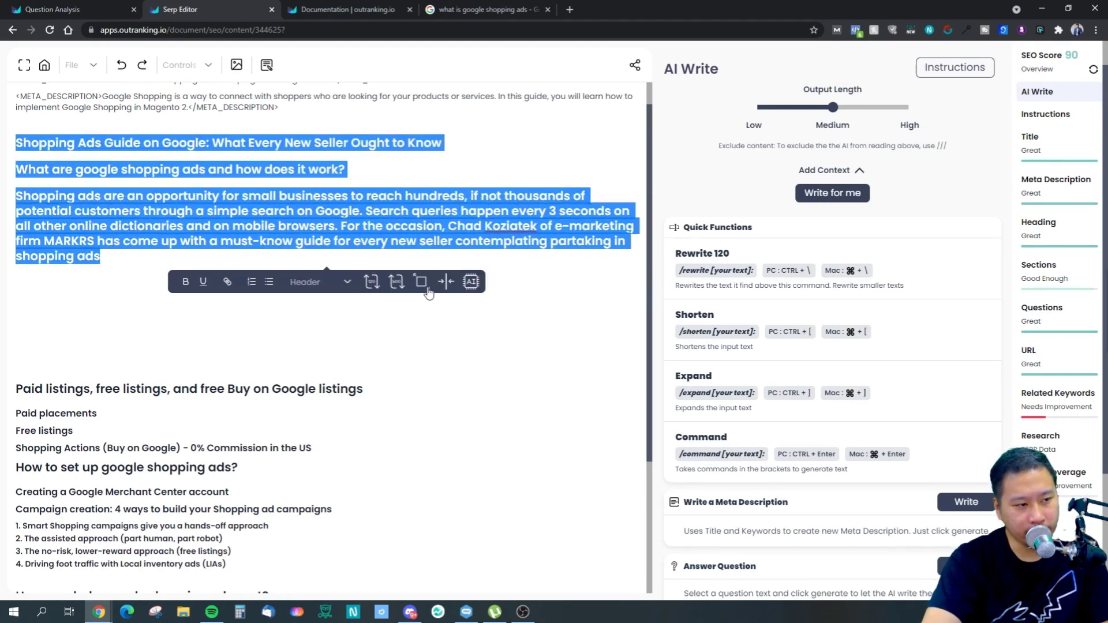
left_click(423, 288)
left_click_drag(271, 261, 366, 211)
left_click(161, 241)
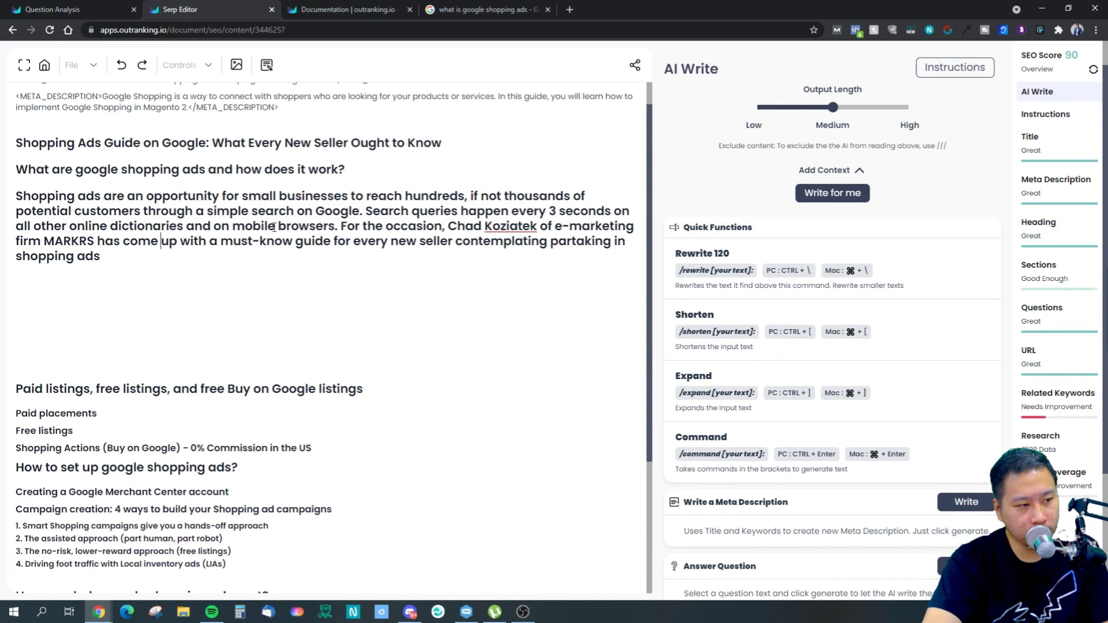
left_click_drag(363, 212, 11, 194)
left_click(401, 247)
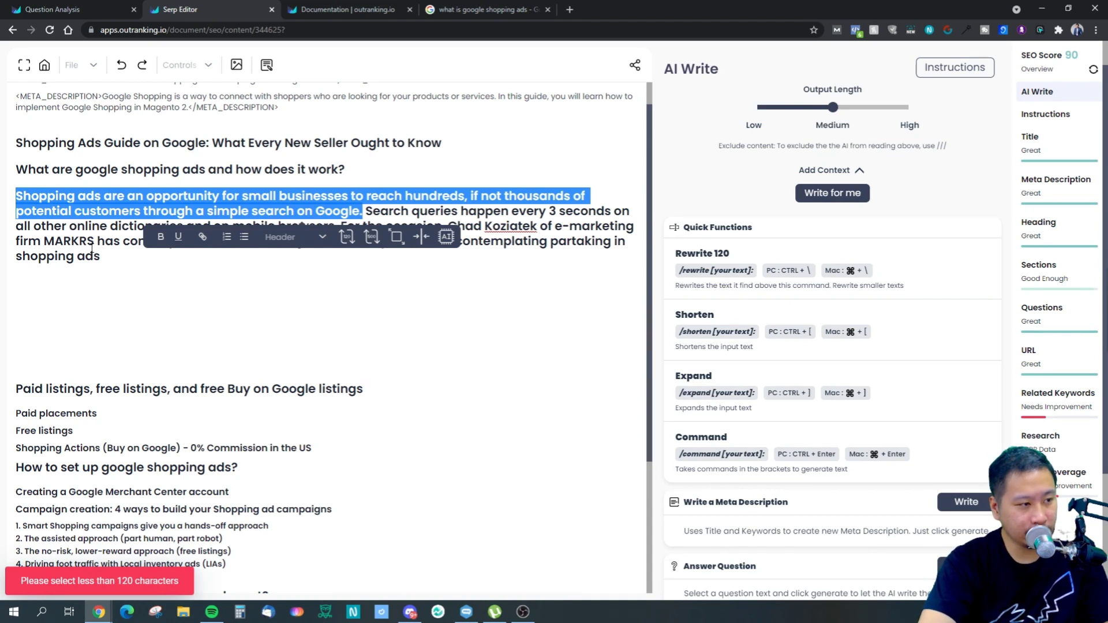
- Use AI Expand on the opening words "Shopping ads are an opportunity" through "potential customers" in the introduction
left_click(110, 244)
left_click_drag(20, 194, 287, 196)
left_click(70, 255)
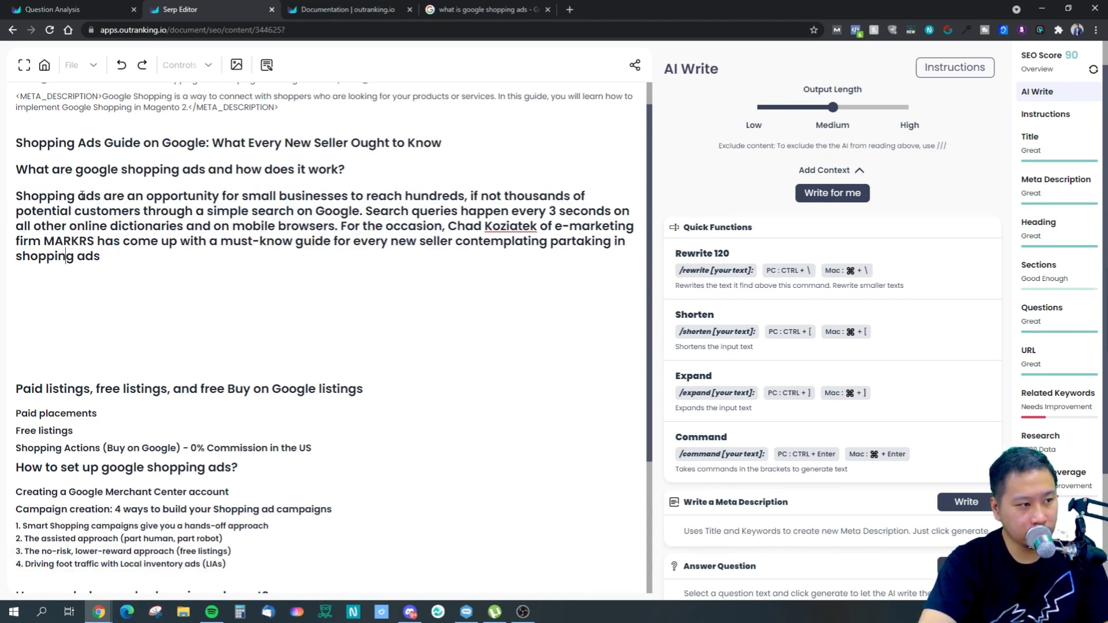
left_click_drag(22, 196, 142, 212)
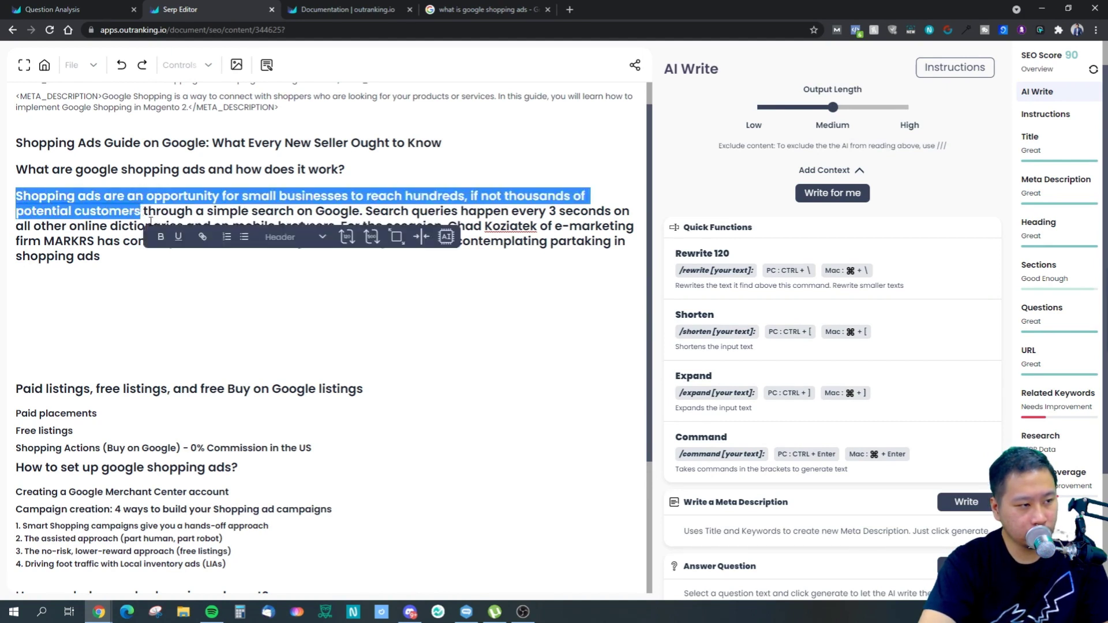
left_click(396, 241)
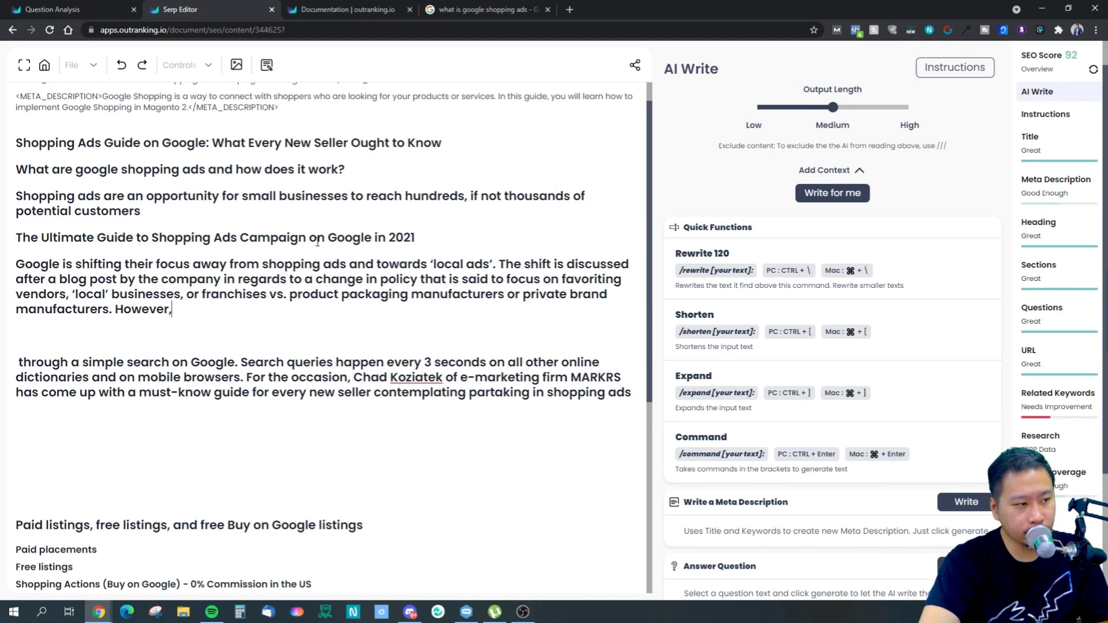
- Delete the generated "The Ultimate Guide to Shopping Ads Campaign on Google in 2021" line and join its paragraph after "potential customers" with a period
left_click_drag(448, 234, 319, 228)
left_click_drag(122, 208, 155, 209)
key("BackSpace")
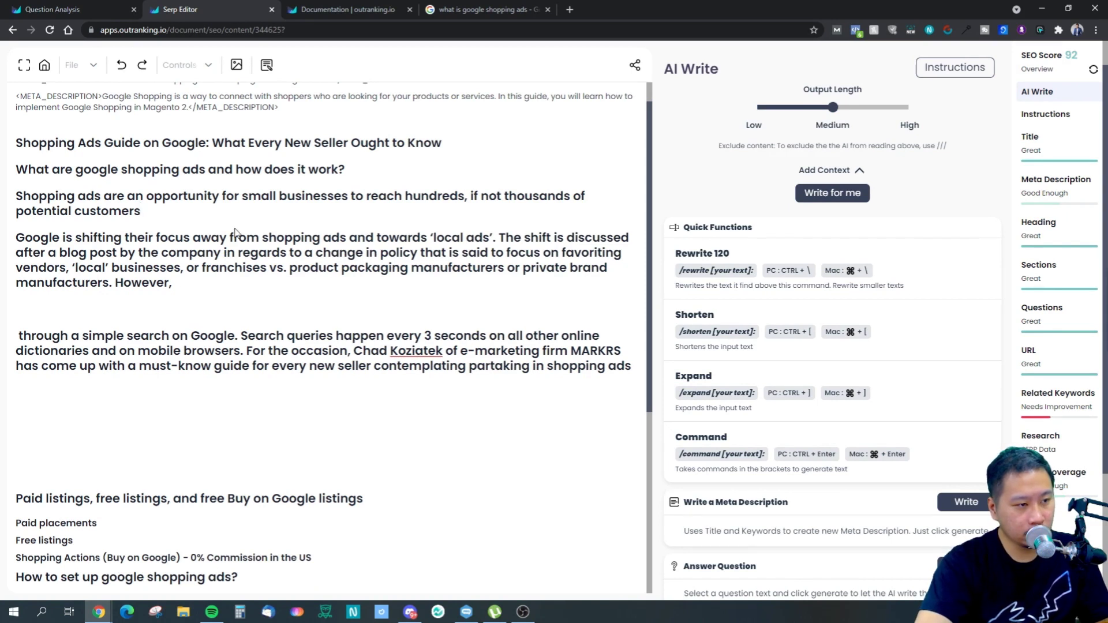
key("Delete")
type(".")
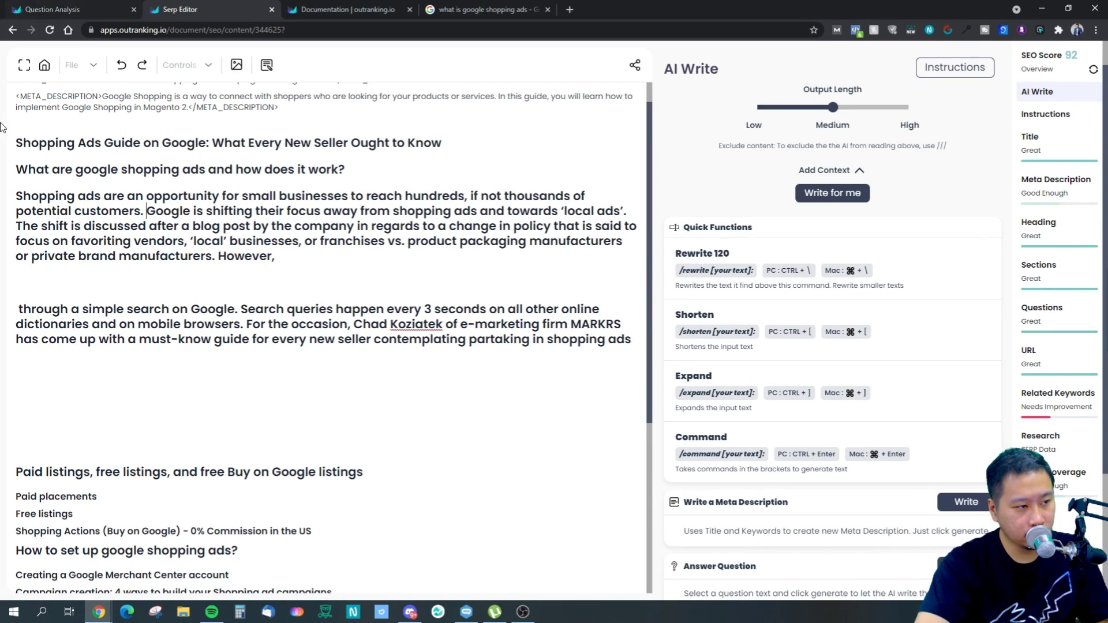
left_click_drag(279, 211, 385, 241)
left_click(238, 236)
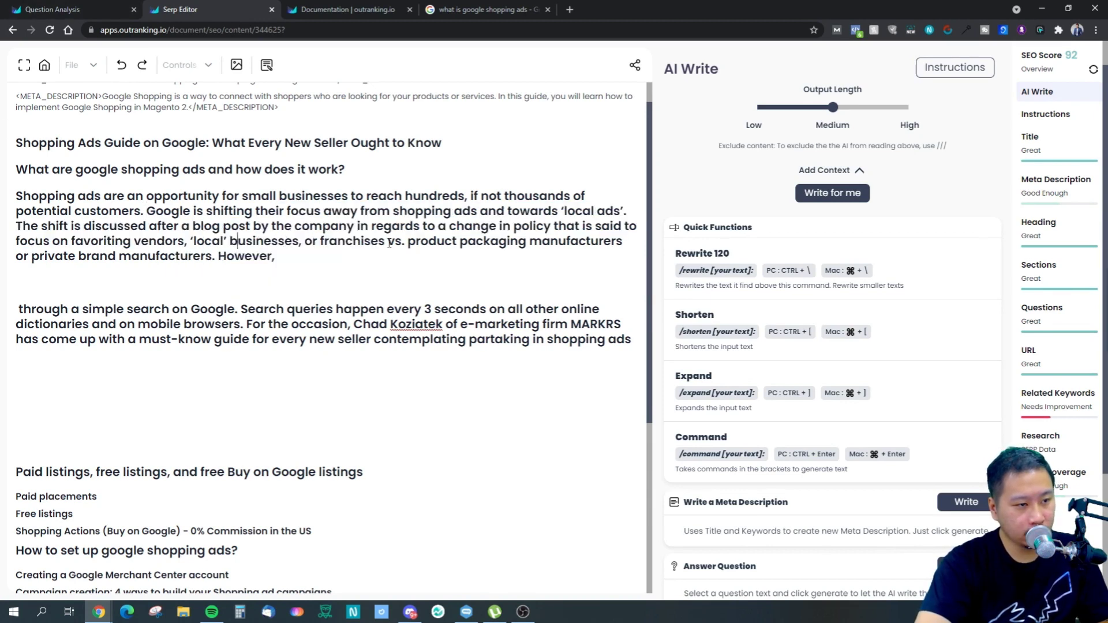
left_click_drag(343, 253, 16, 226)
left_click(276, 211)
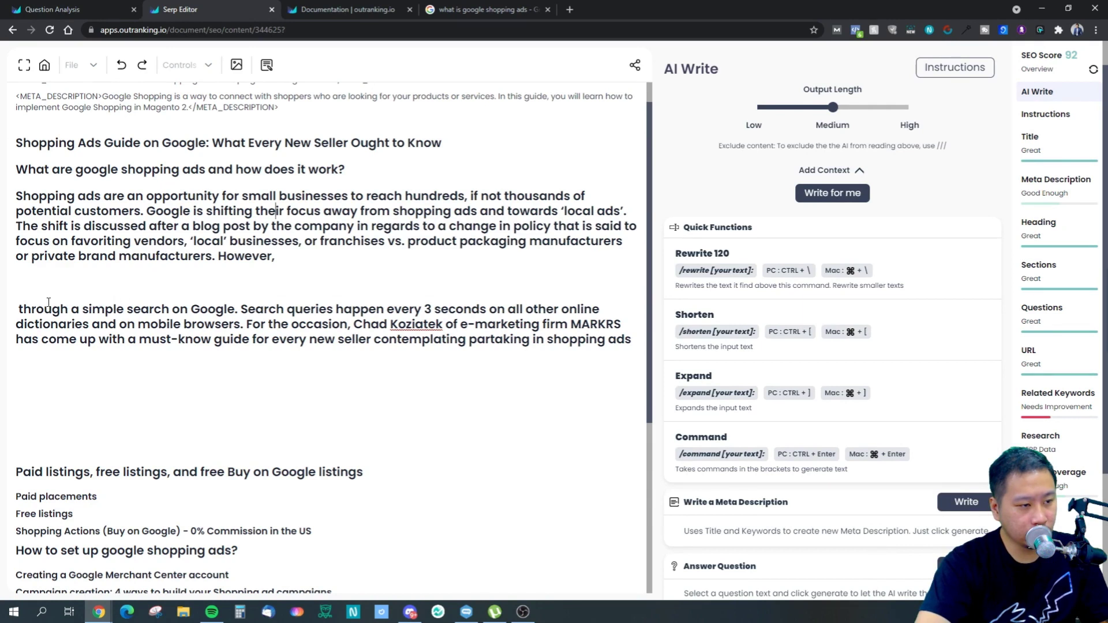
- Remove "However," and "through a simple search on Google." so the "Search queries" text directly follows the first paragraph
left_click_drag(21, 310, 250, 305)
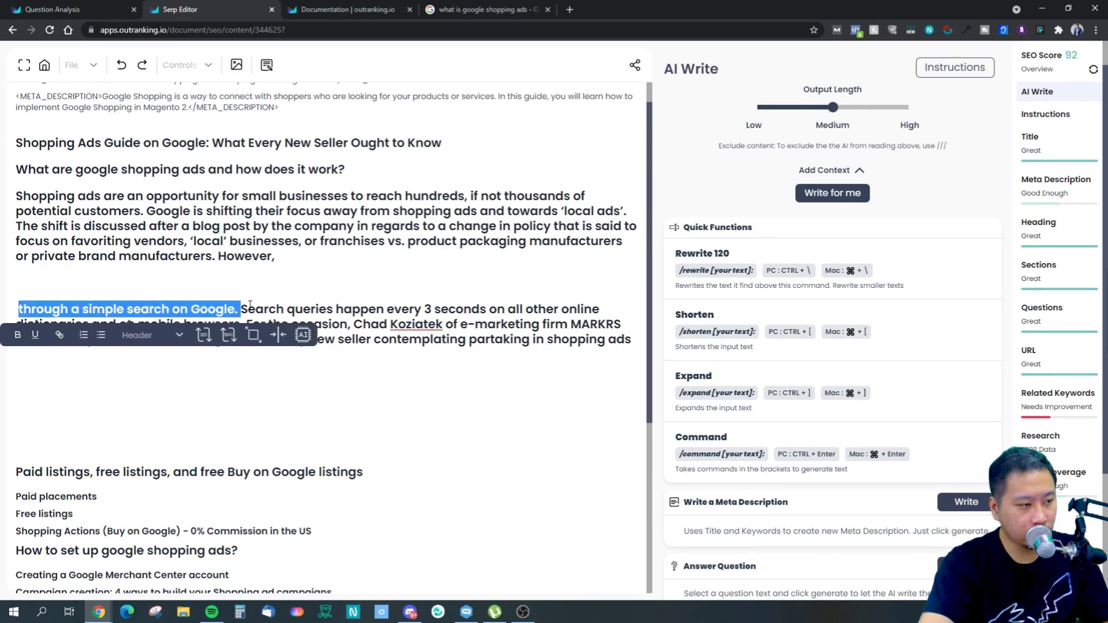
key("BackSpace")
key("BackSpace")
key("BackSpace")
key("BackSpace")
key("BackSpace")
key("BackSpace")
key("BackSpace")
key("BackSpace")
key("BackSpace")
key("BackSpace")
key("BackSpace")
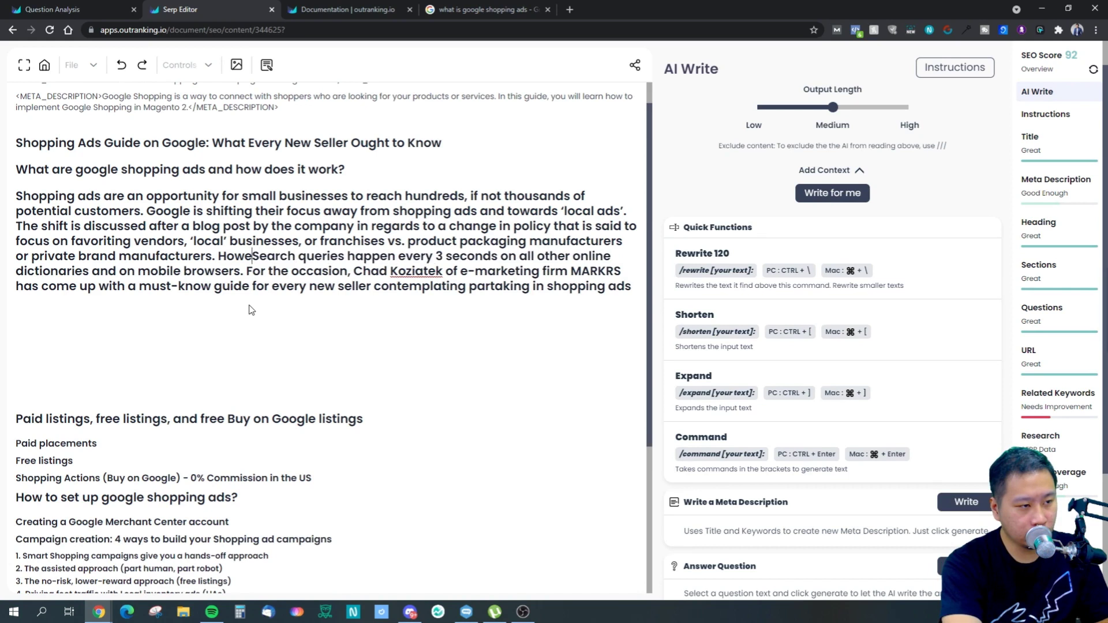
left_click(266, 258)
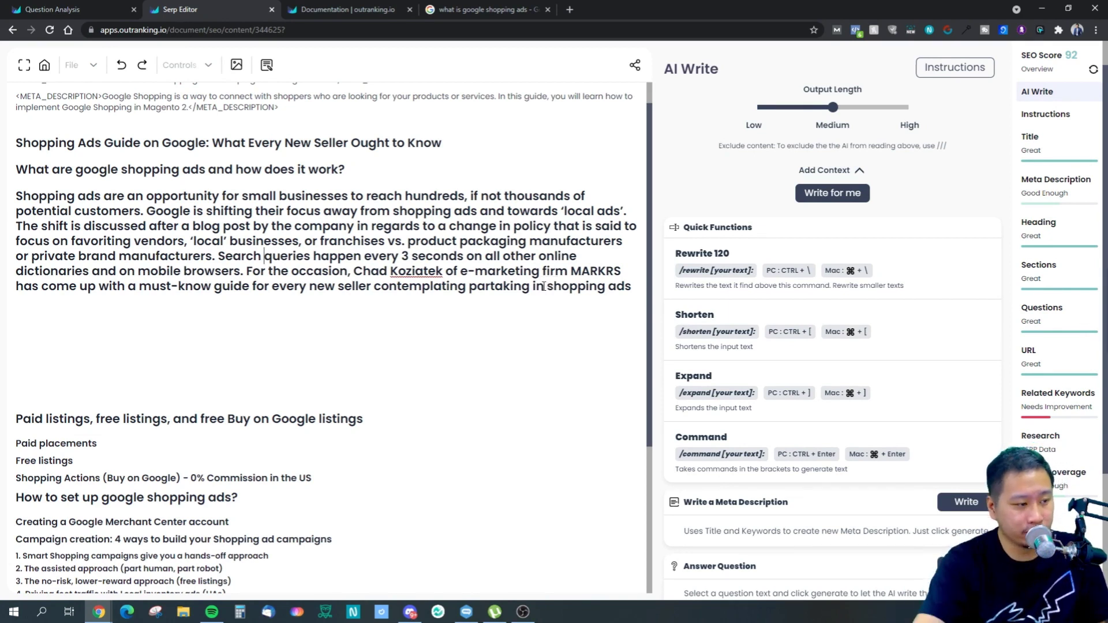
scroll(378, 388, "down", 4)
left_click(152, 555)
key("Return")
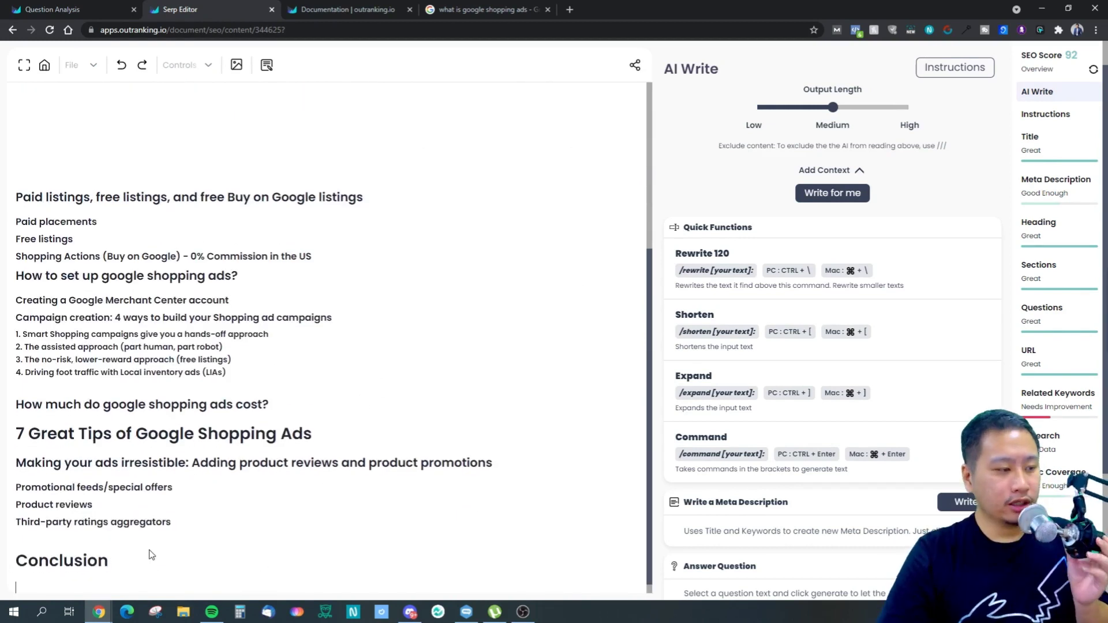
scroll(146, 484, "down", 1)
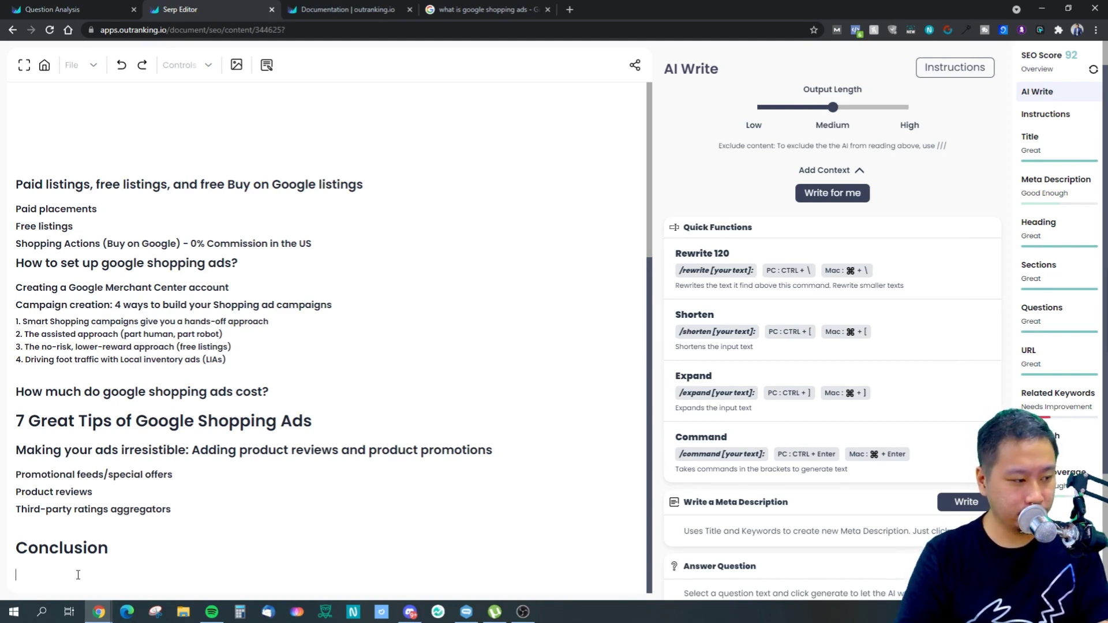
type("Write")
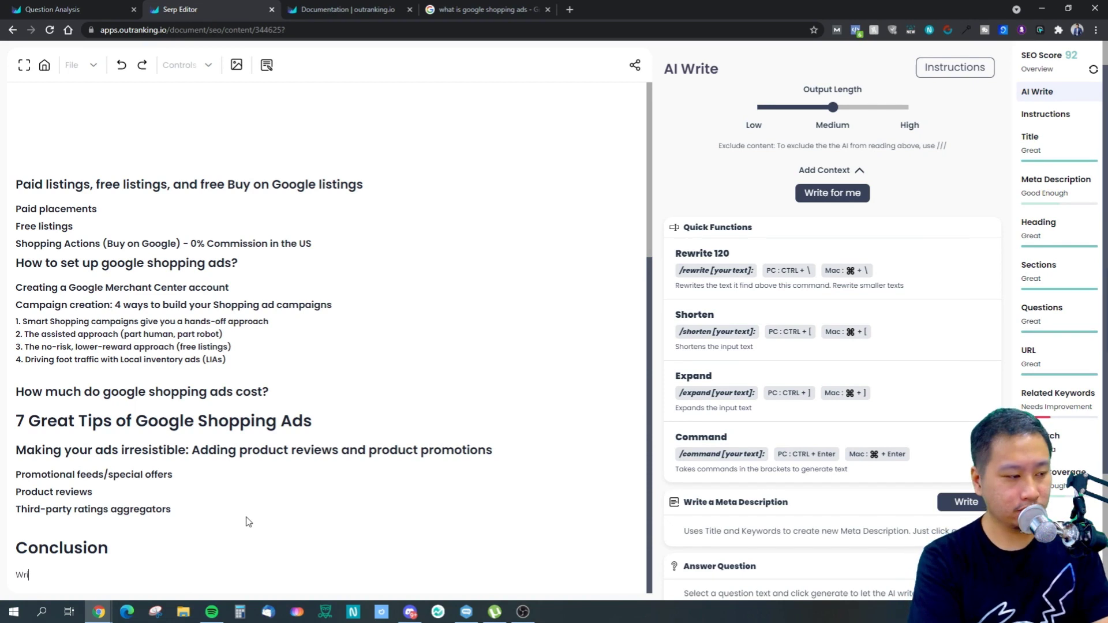
key("BackSpace")
key("BackSpace")
key("BackSpace")
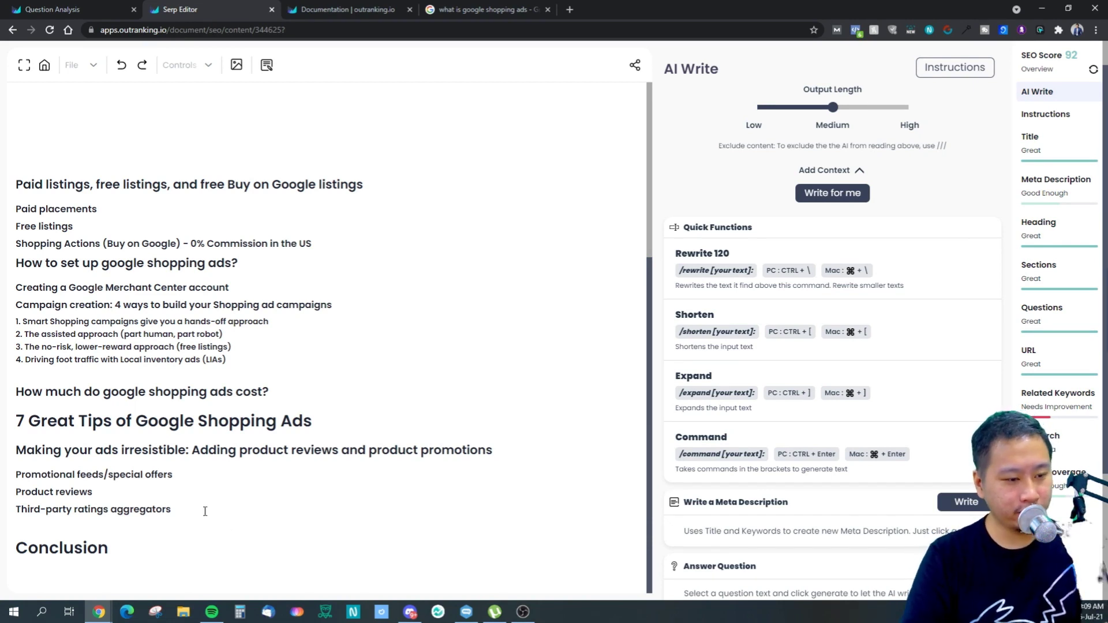
- Try to delete the body from the main title through the third-party ratings line, and undo the deletion
left_click_drag(123, 510, 18, 164)
scroll(18, 163, "down", 4)
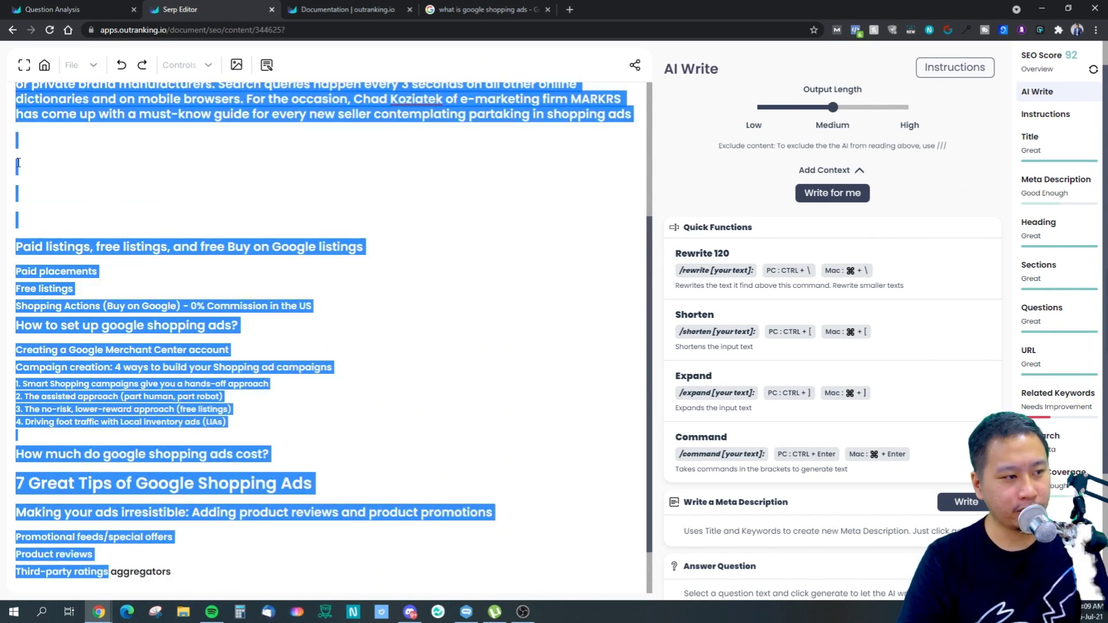
key("BackSpace")
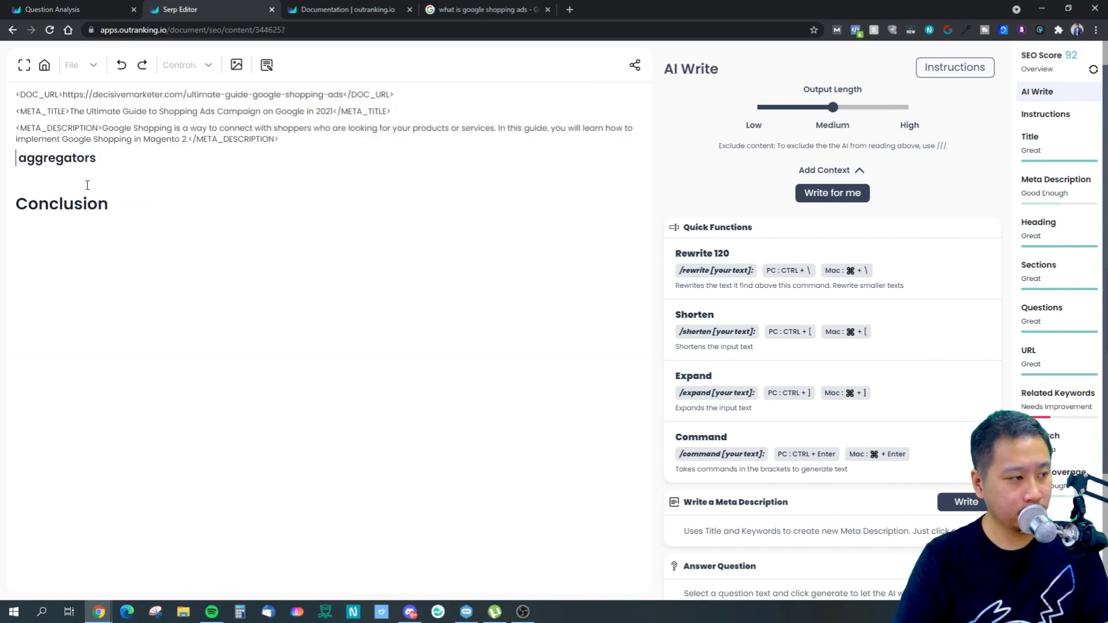
key("ctrl+z")
left_click_drag(58, 360, 82, 347)
left_click_drag(120, 543, 19, 546)
left_click(120, 566)
left_click_drag(40, 510, 33, 488)
left_click(107, 562)
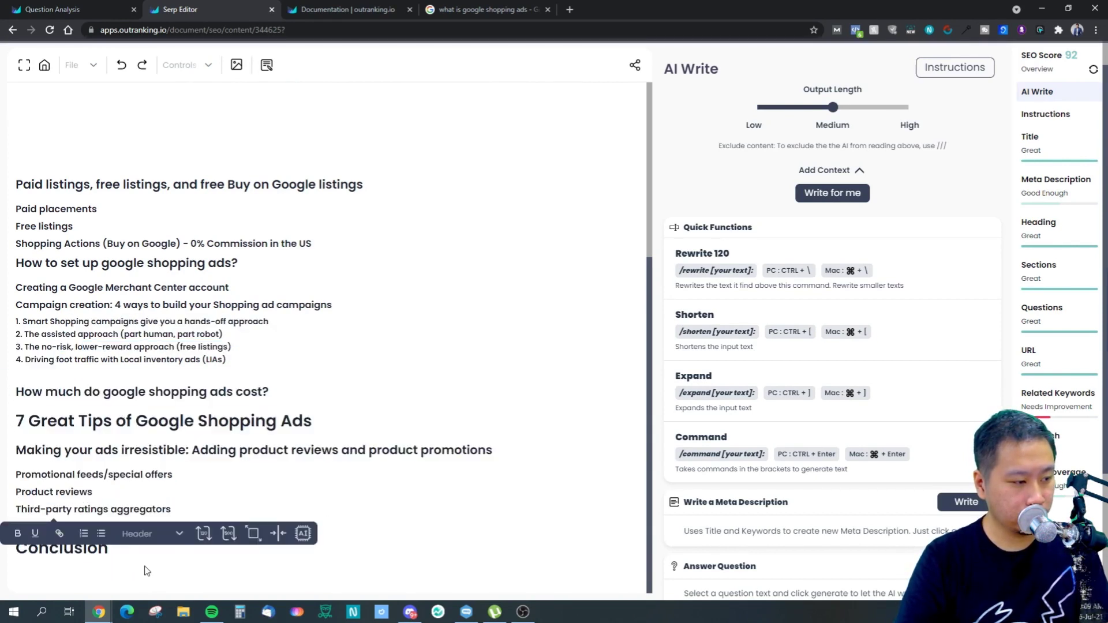
- Clear the entire document, including its URL and meta lines
key("ctrl+a")
key("BackSpace")
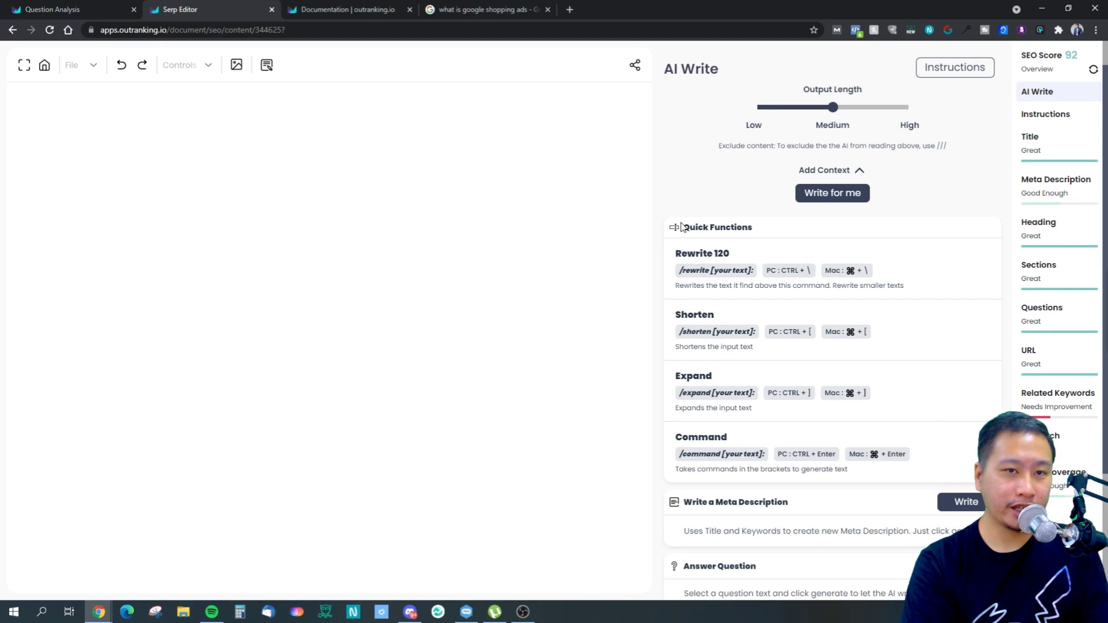
type("Ton")
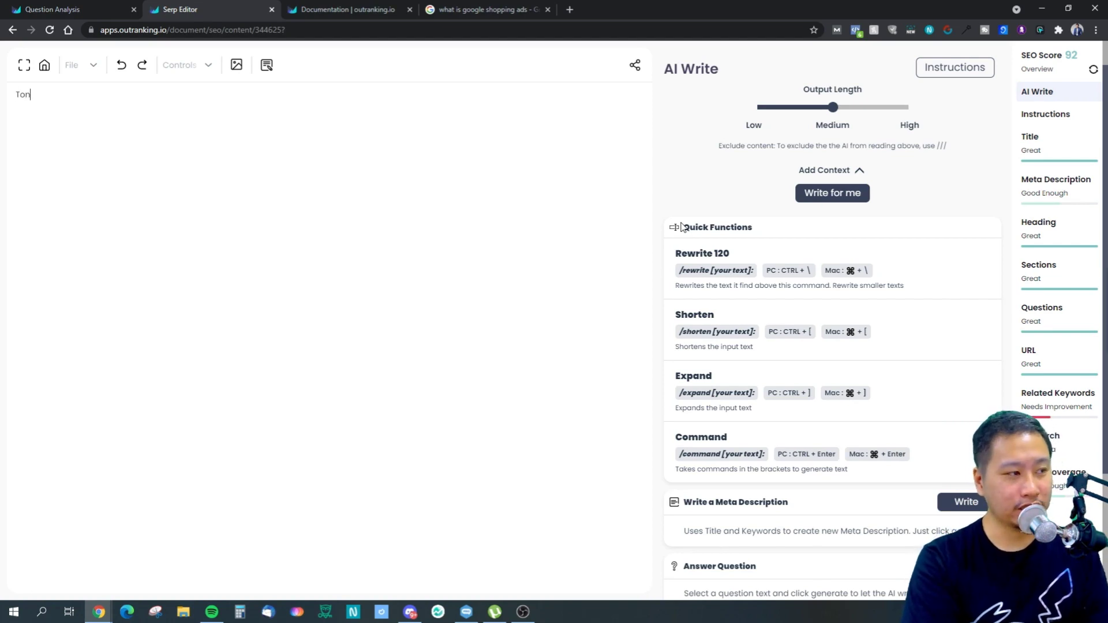
type("y Robbin")
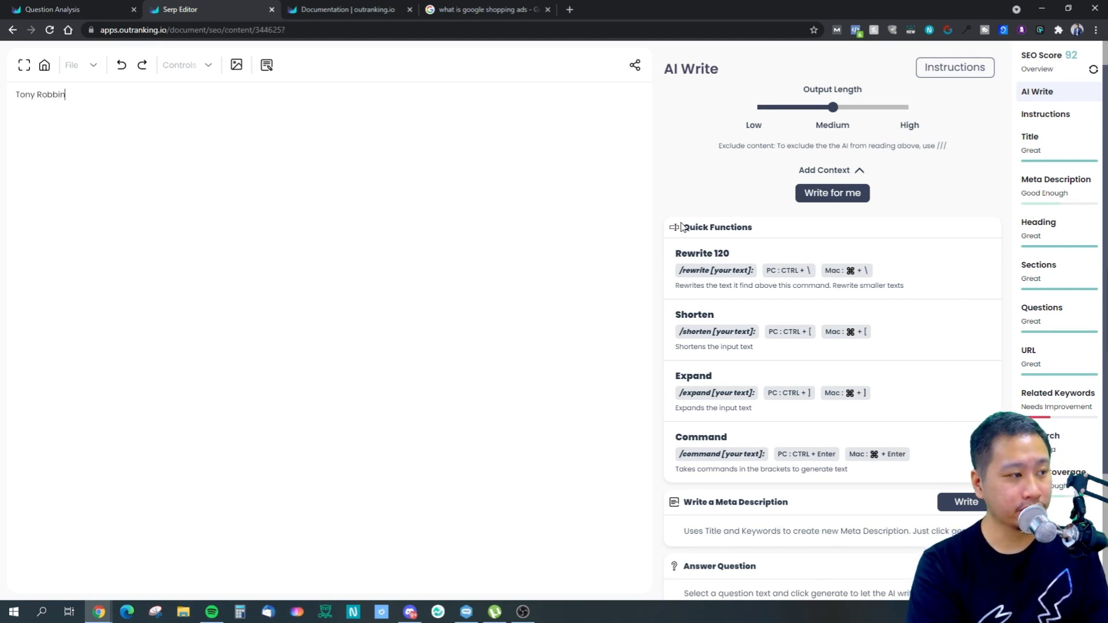
key("ctrl+BackSpace")
key("ctrl+BackSpace")
type("W")
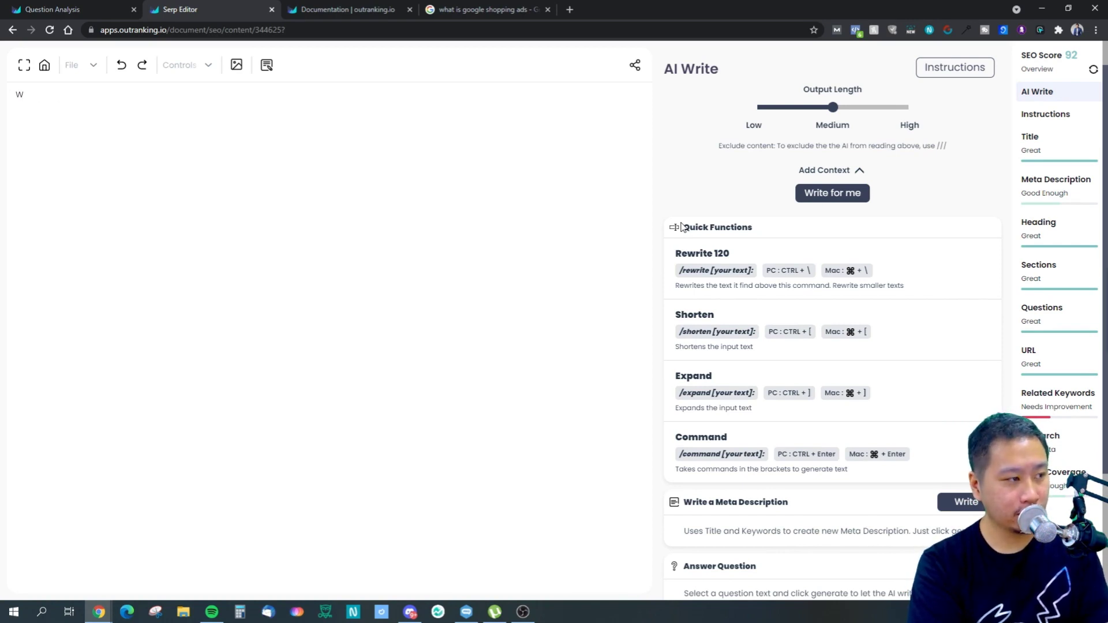
- Write the first line as "Topic: Inspiration Speech on Grit by Tony Robbins"
type("RitTopic: Inspiration ")
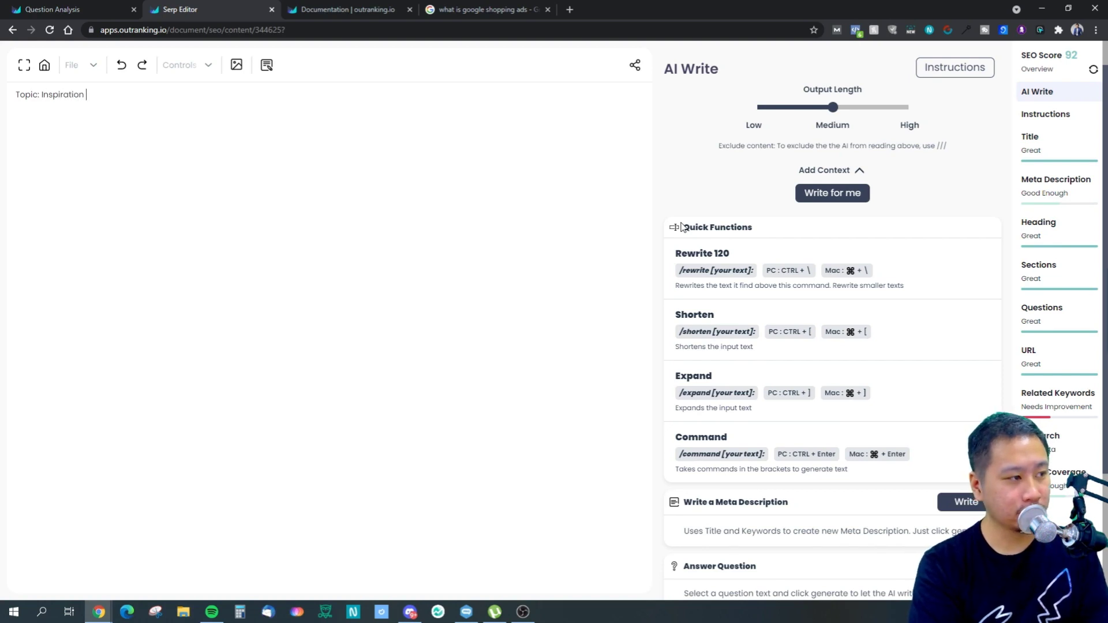
type("Speech b")
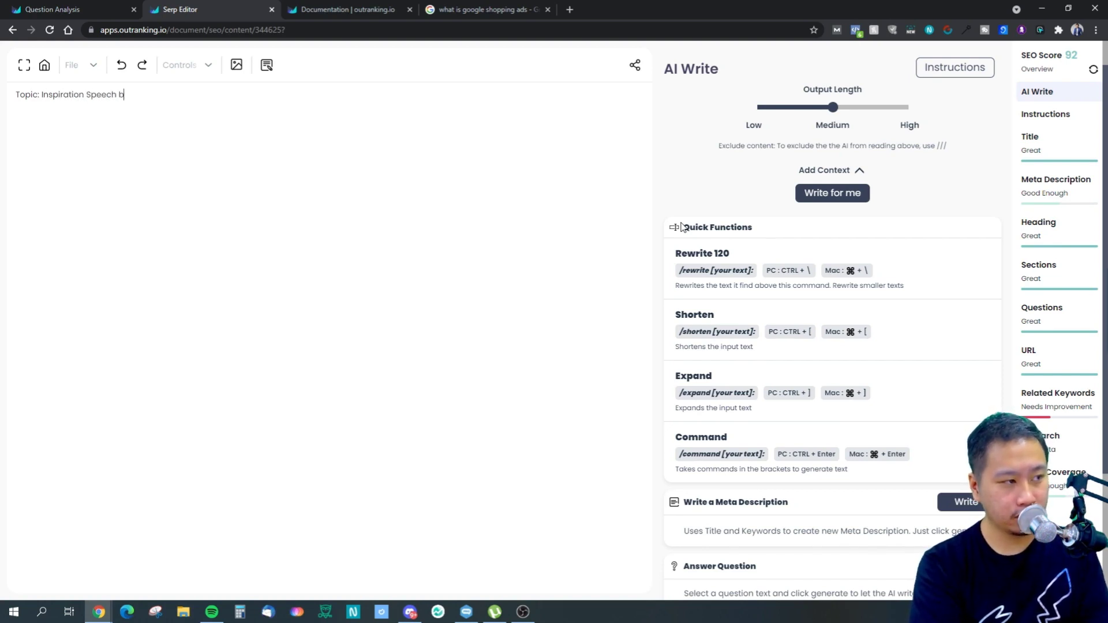
type("y Tony")
key("BackSpace")
key("BackSpace")
key("BackSpace")
key("BackSpace")
key("BackSpace")
key("BackSpace")
key("BackSpace")
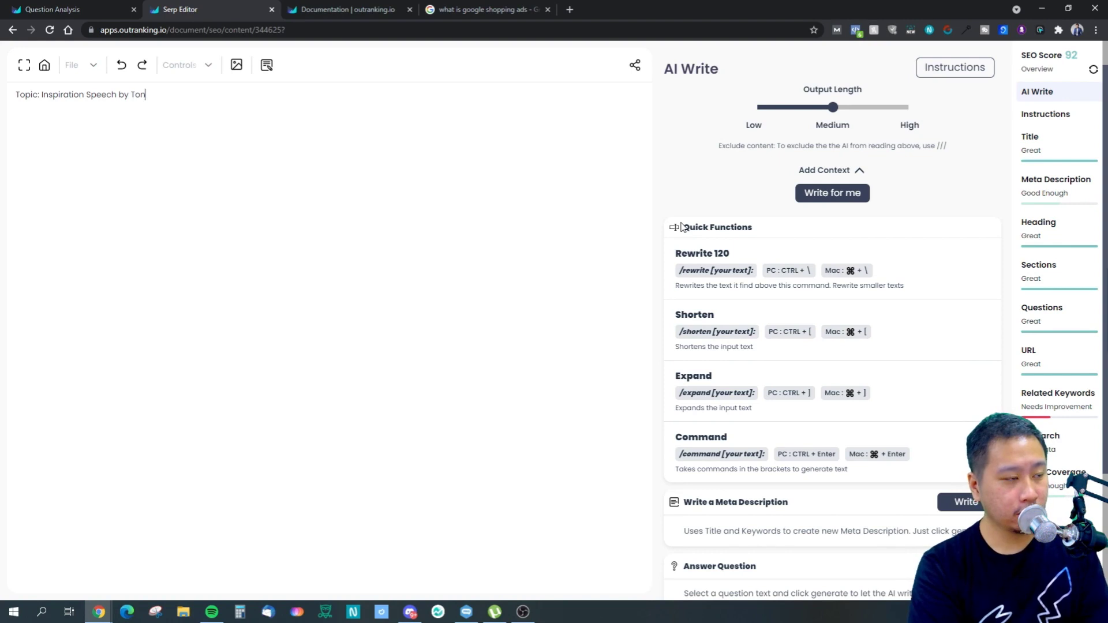
type("on G")
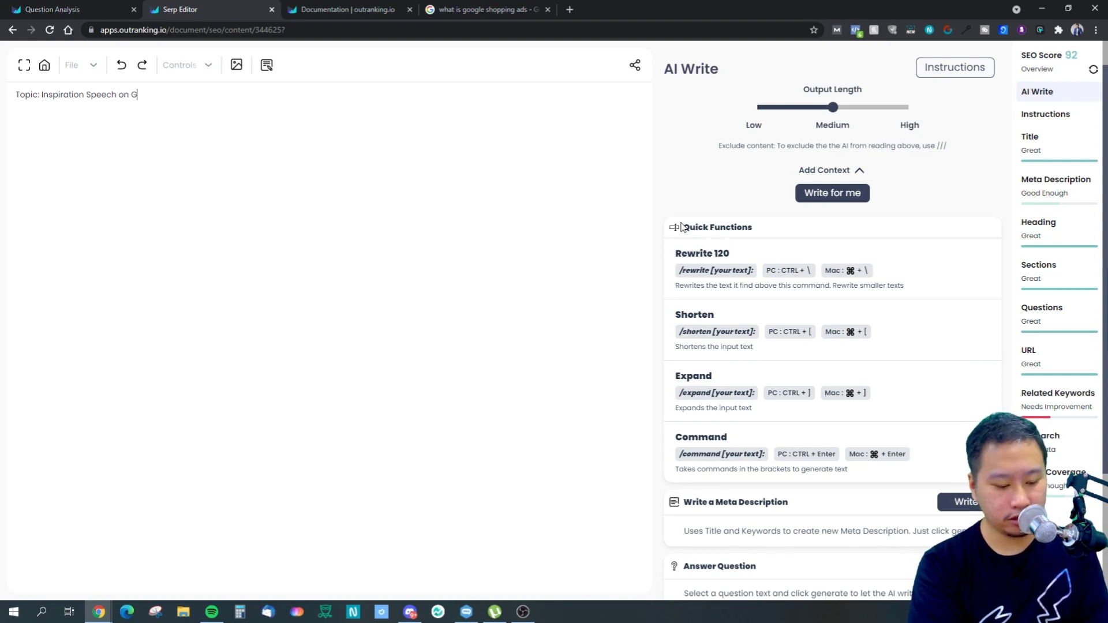
type("rit by Tony Robbins ")
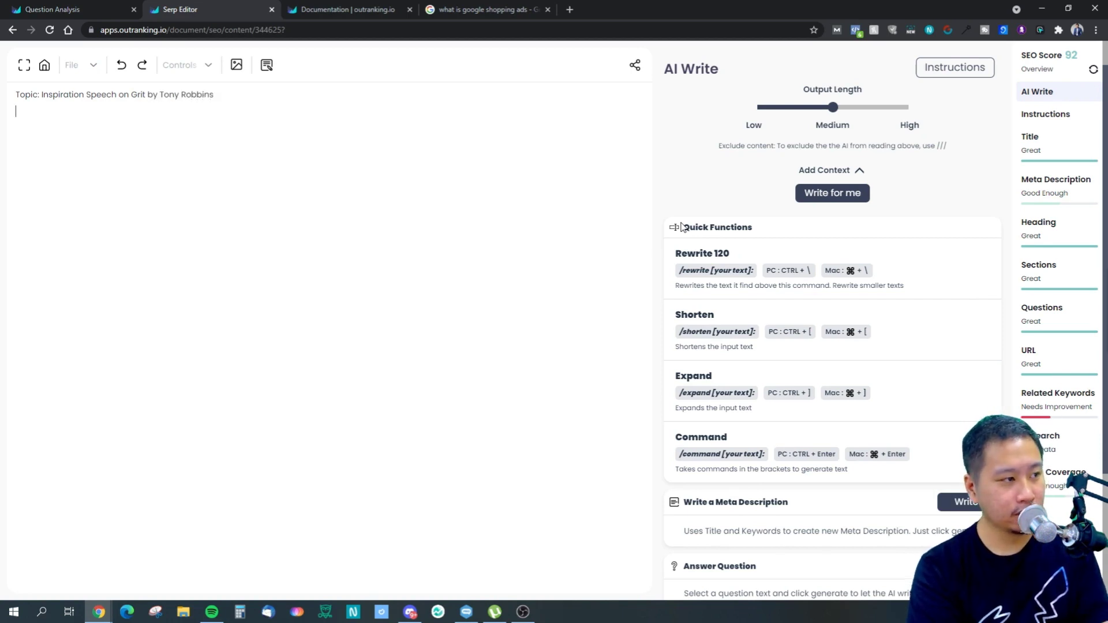
- Add a second line reading "Speaker: Tony Robbins" beneath the topic
type("SPeaker")
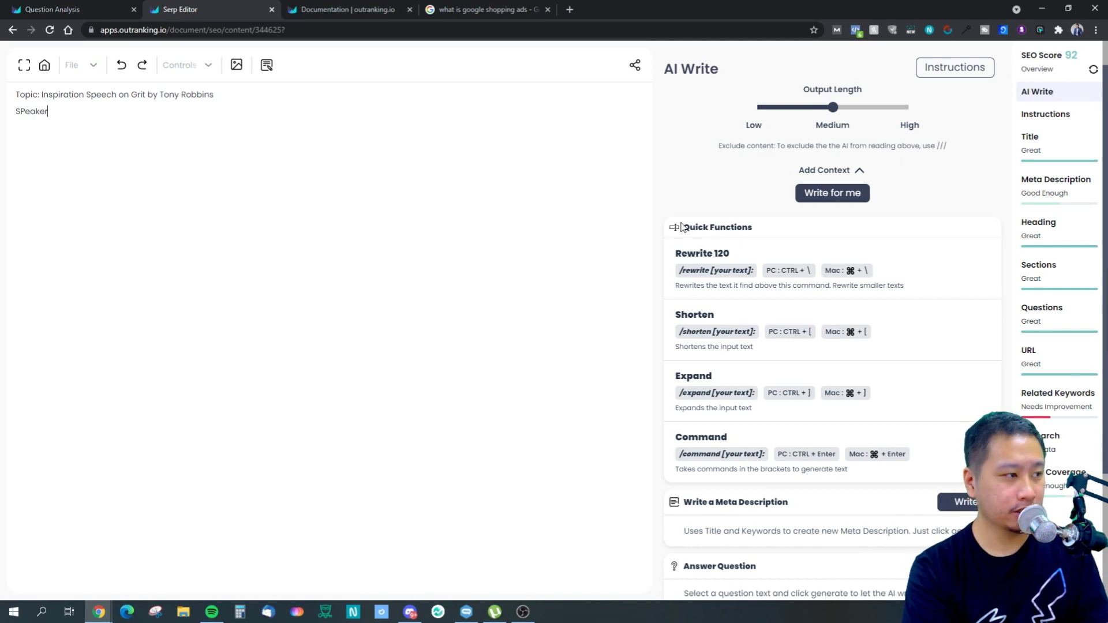
key("BackSpace")
key("BackSpace")
key("BackSpace")
key("BackSpace")
key("BackSpace")
type("Speak")
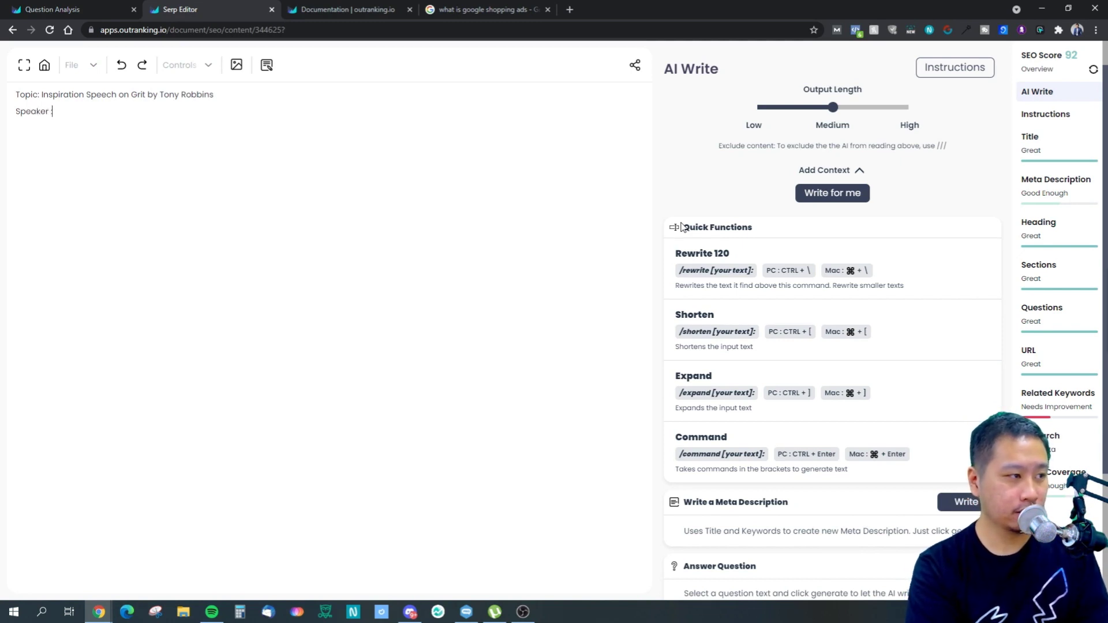
type("er: Tony")
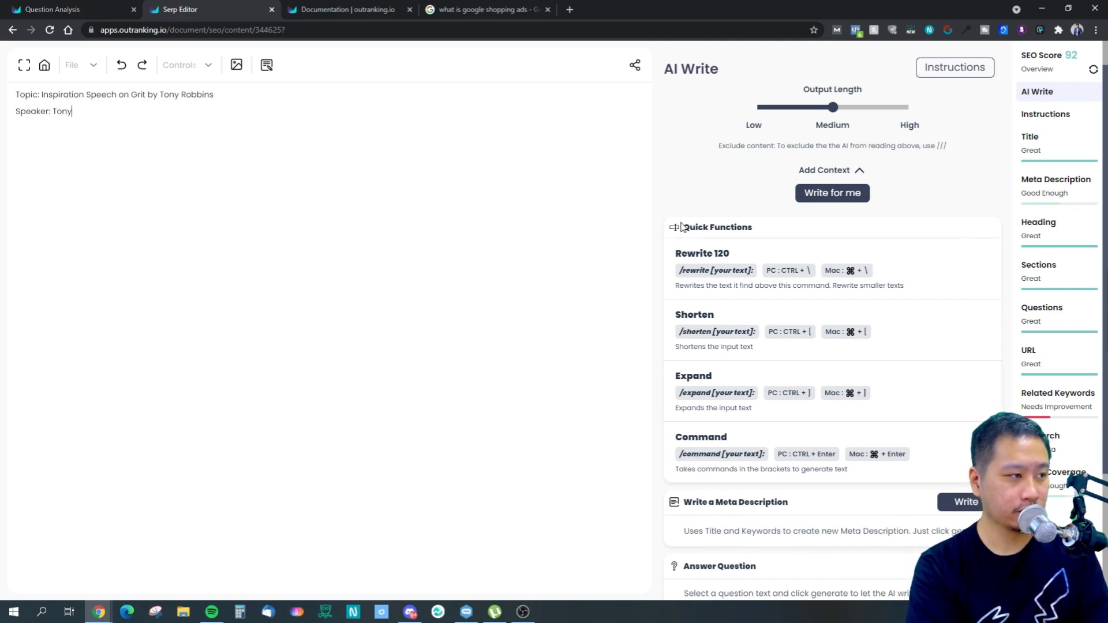
type(" Robbins")
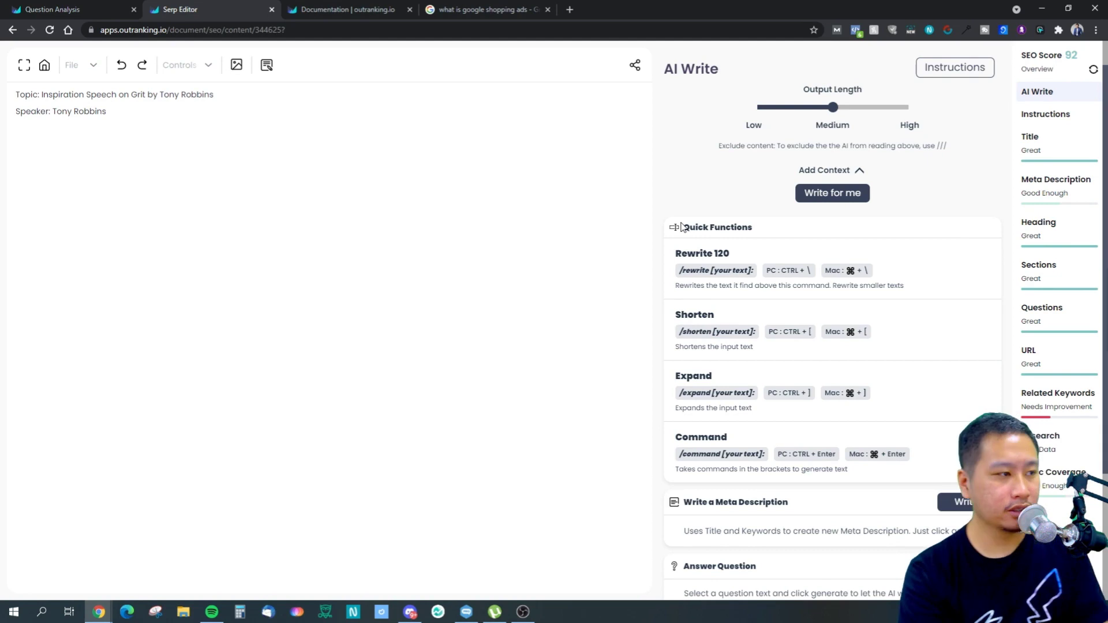
type("What")
key("BackSpace")
key("BackSpace")
key("BackSpace")
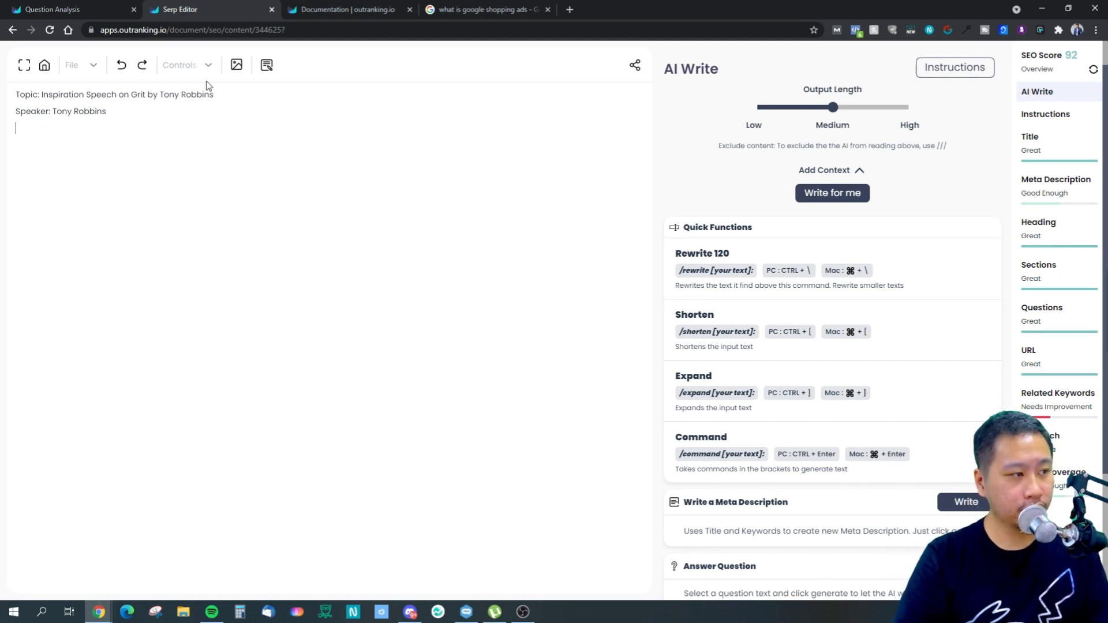
- Replace the topic text with "Why Grit is important for anyone who wants to achieve success?"
left_click_drag(214, 94, 41, 93)
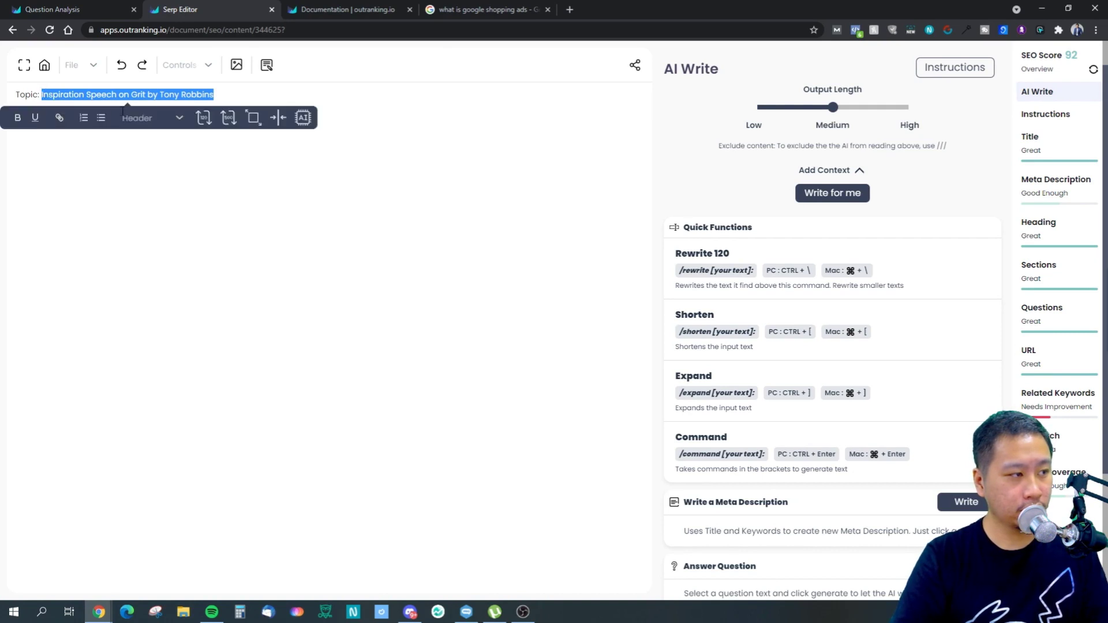
left_click(41, 218)
left_click_drag(249, 92, 43, 92)
left_click(39, 167)
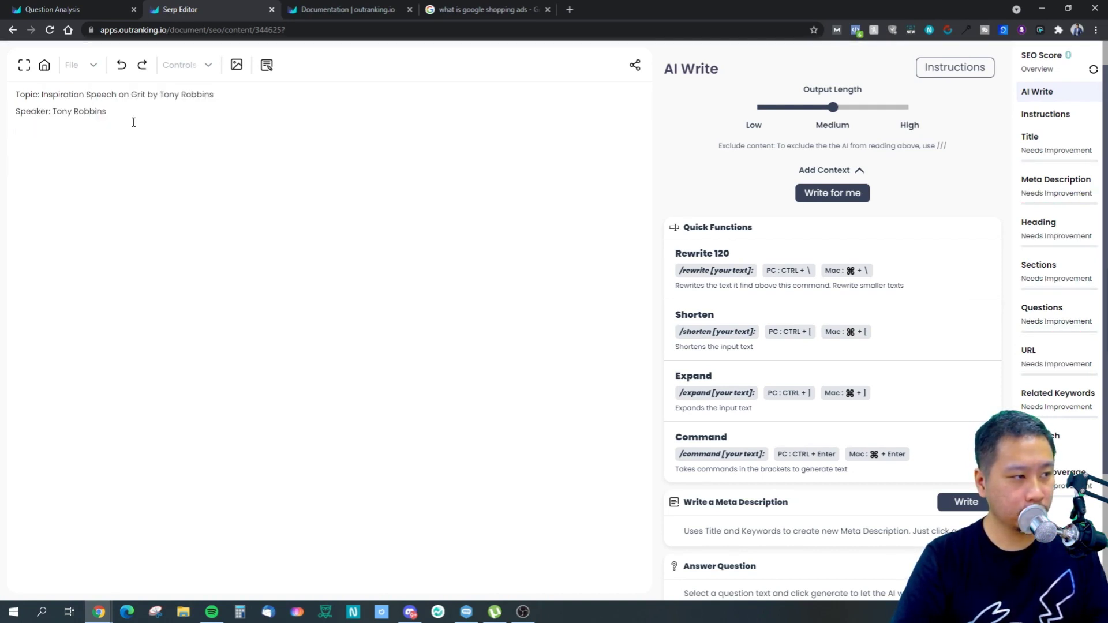
left_click_drag(214, 92, 43, 95)
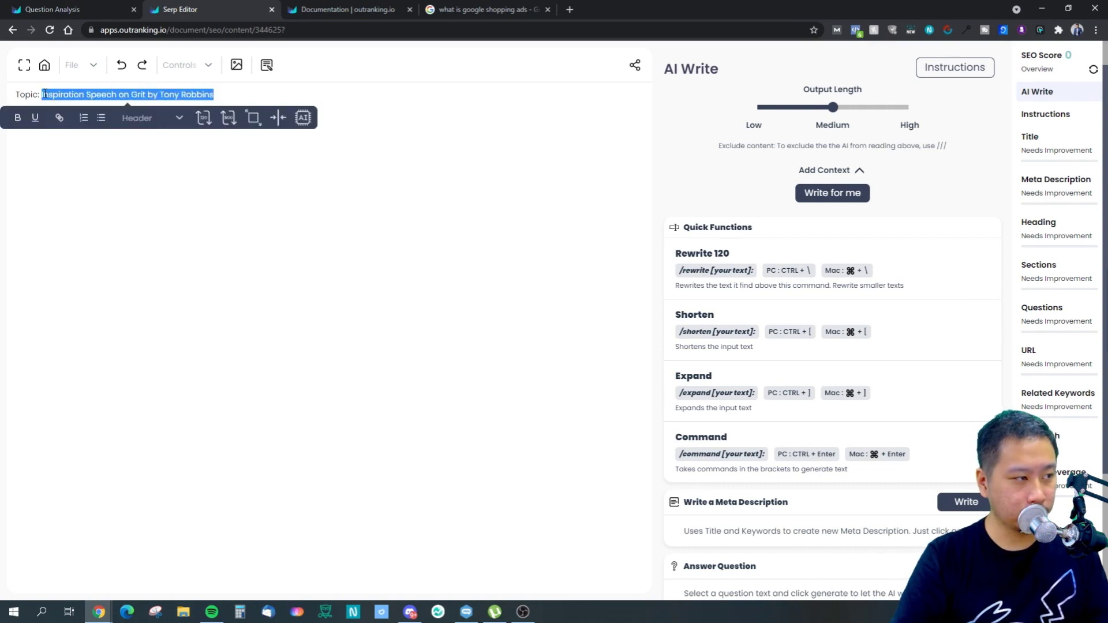
key("BackSpace")
type("Why Grit is important f")
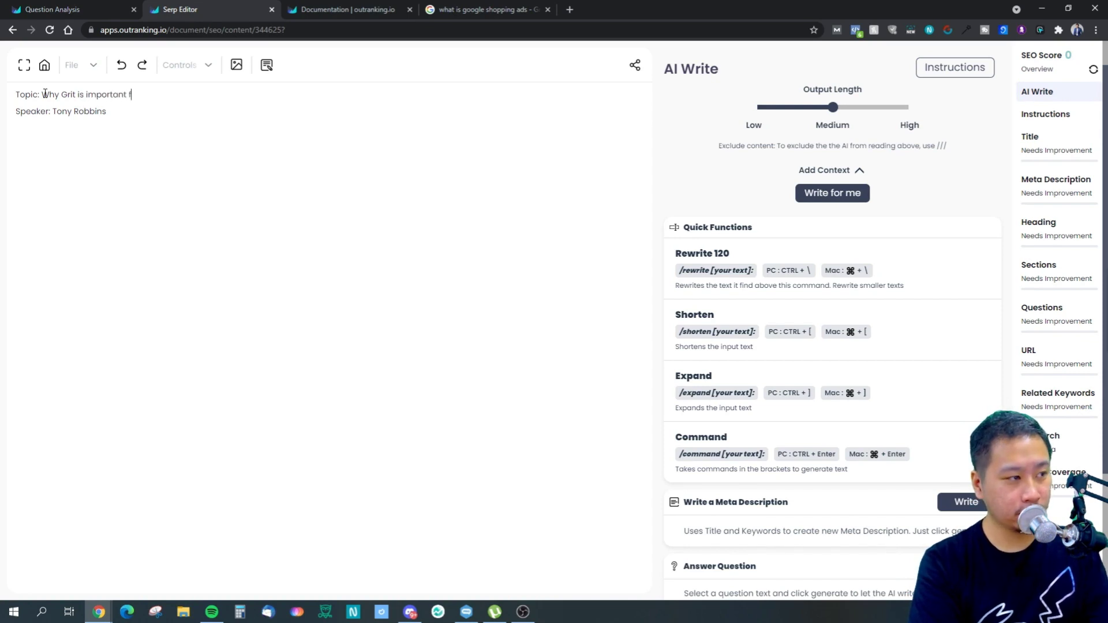
key("BackSpace")
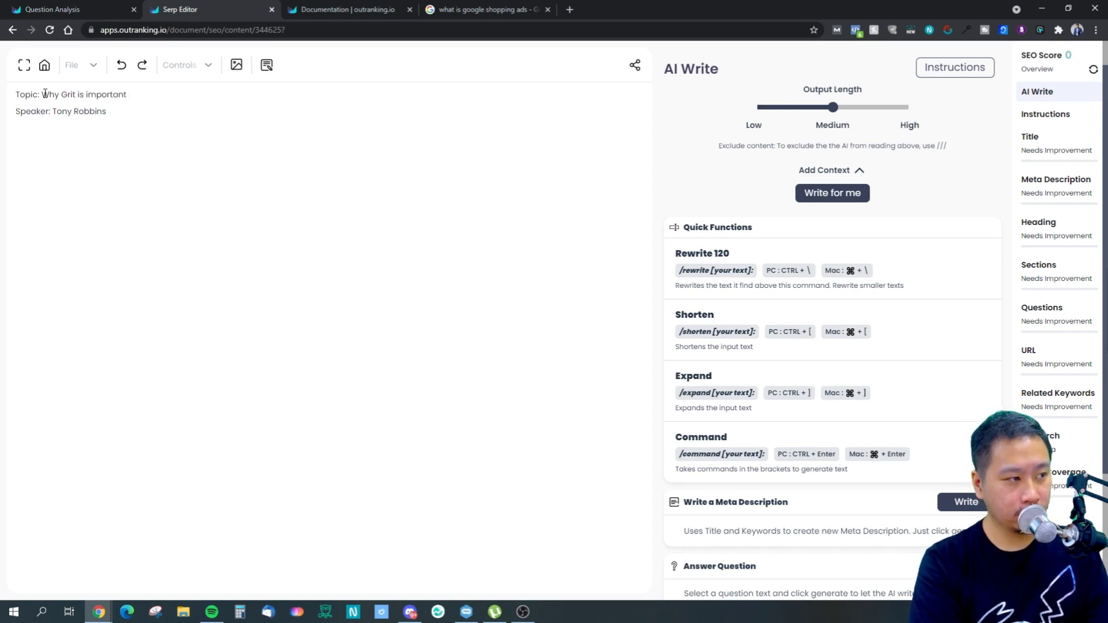
type("for anyone")
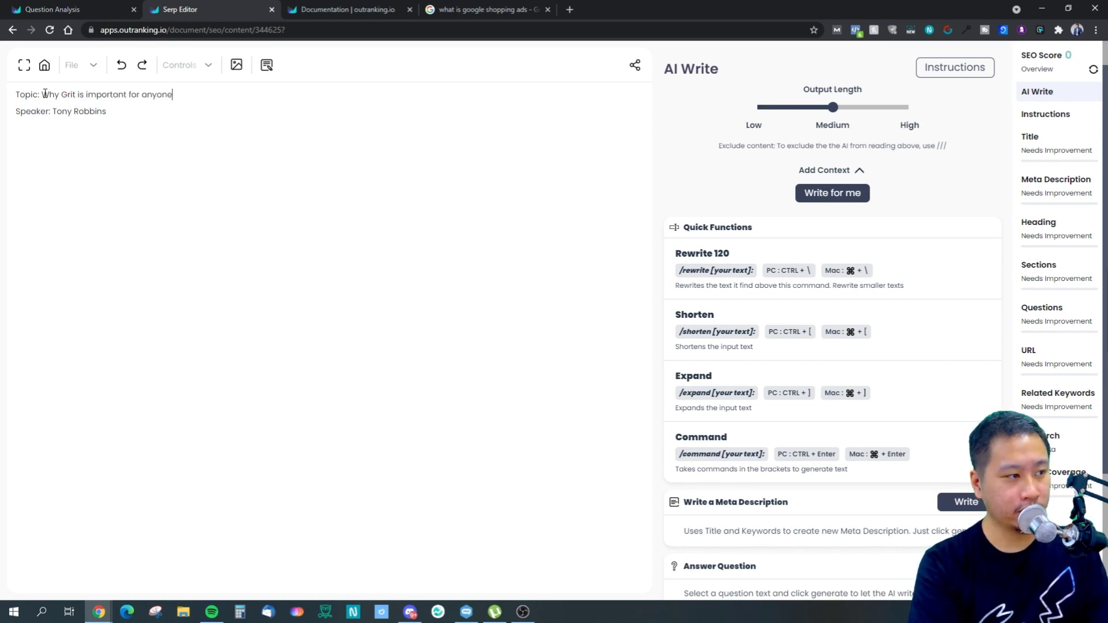
type(" who wants to achie")
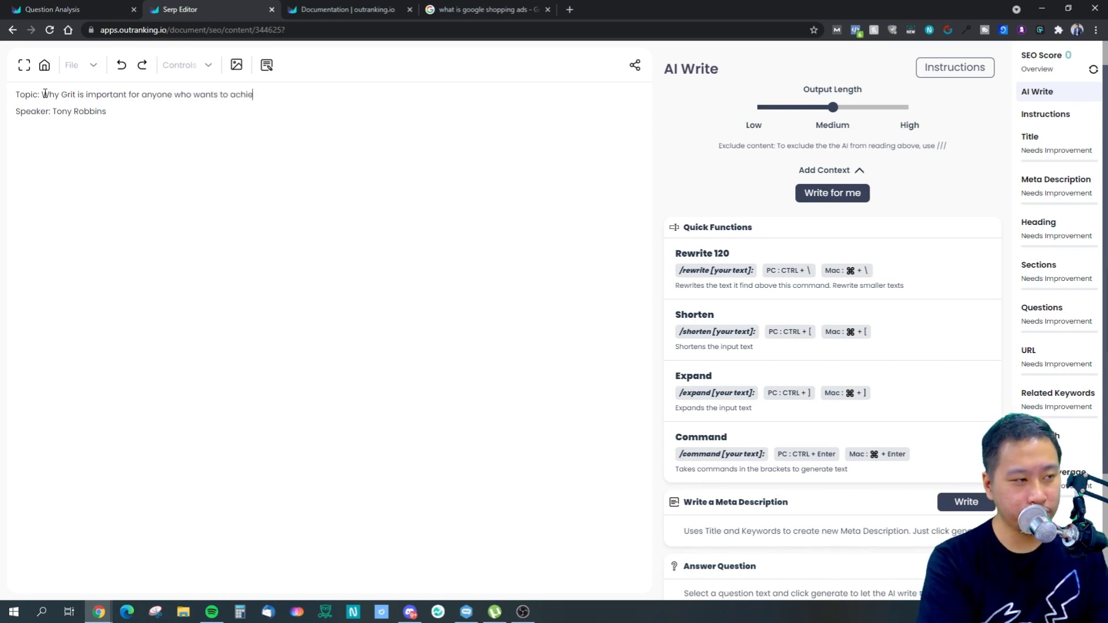
type("ve success?")
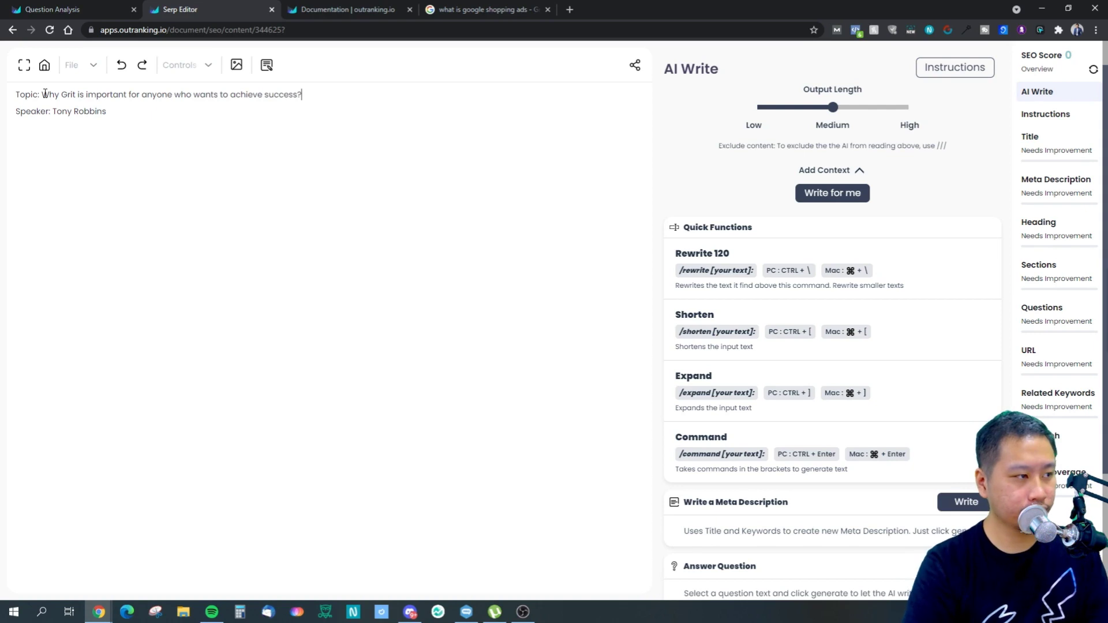
- Add a third line "Format: Inspiration speech by Tony Robbins on Grit" and run the AI command on all three lines
left_click(96, 161)
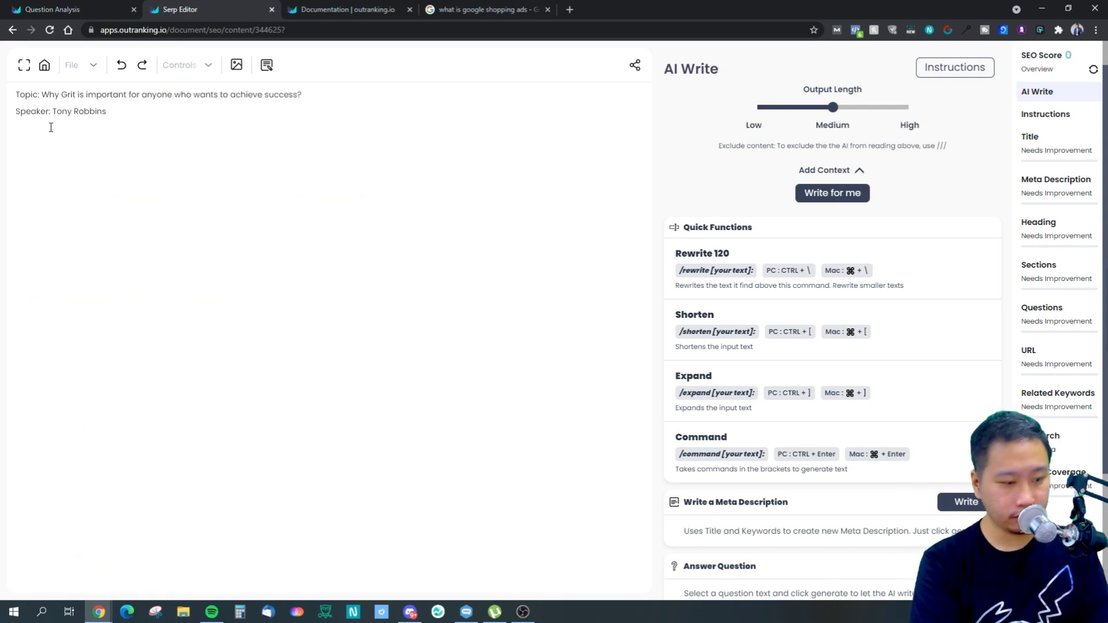
type("Format: Inspiration speech by Tony Robbins on Grit")
left_click_drag(225, 129, 4, 86)
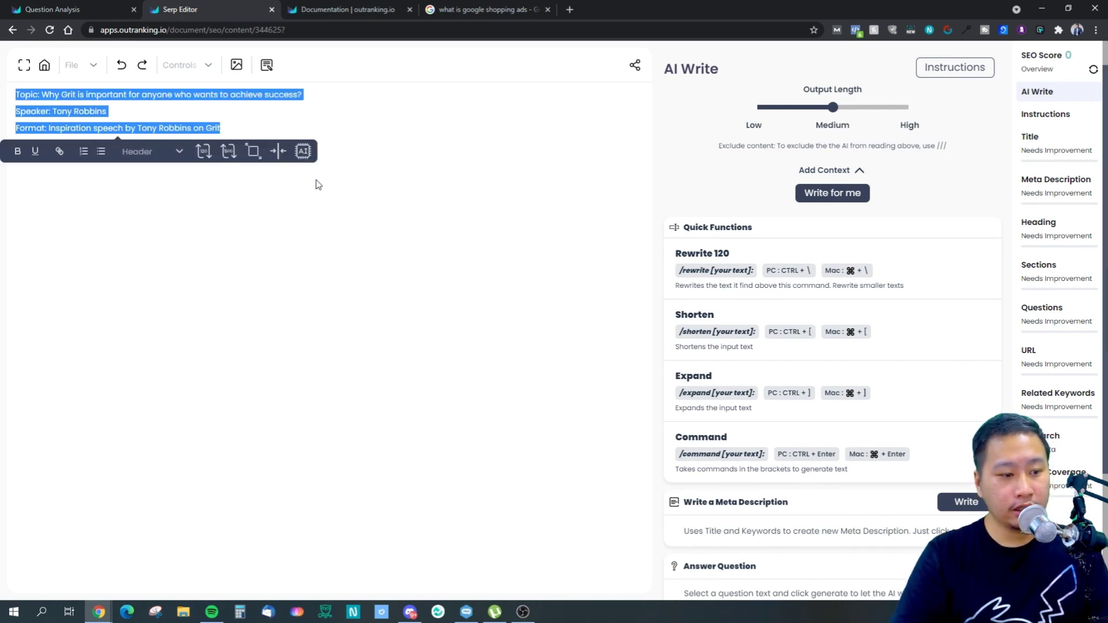
left_click(302, 152)
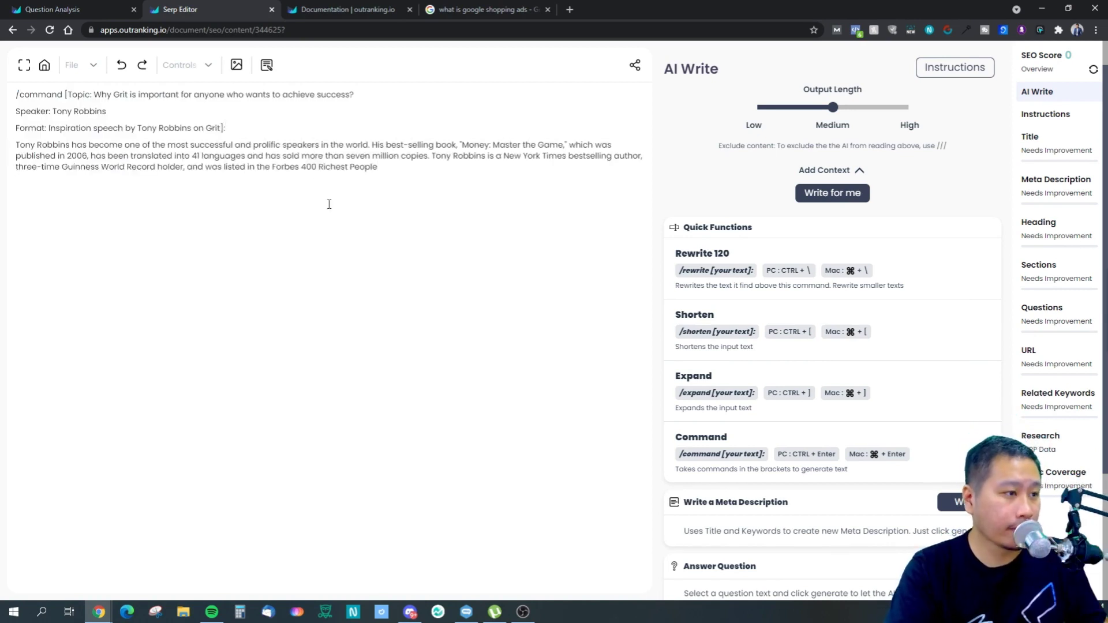
- Try to run the AI command again on the whole prompt together with the generated paragraph
left_click_drag(393, 167, 6, 92)
left_click(475, 190)
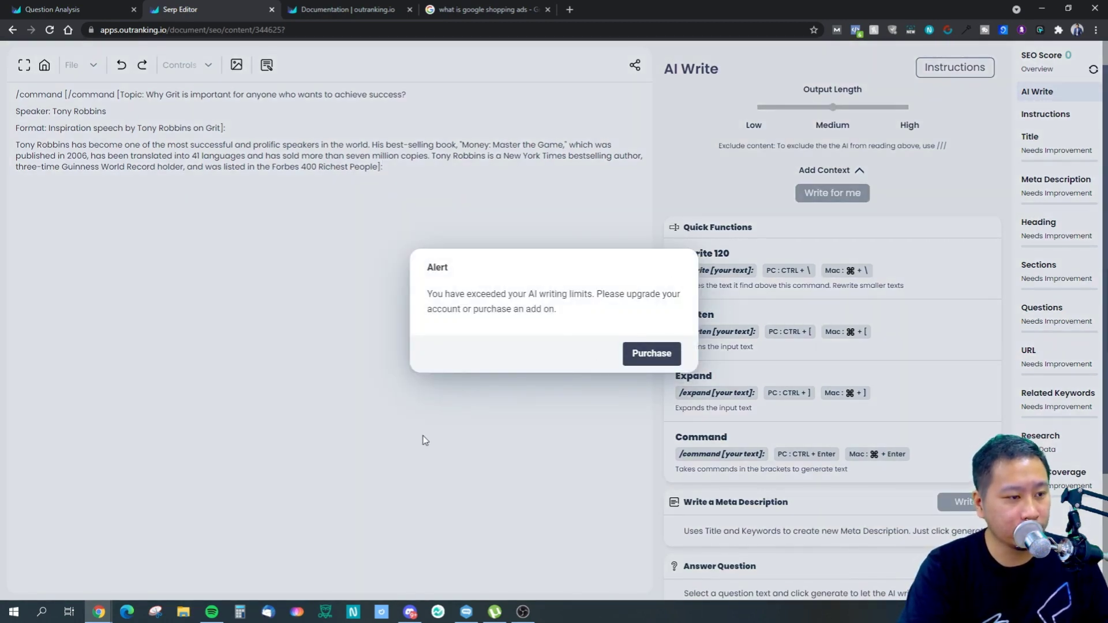
left_click_drag(484, 331, 361, 268)
left_click(352, 276)
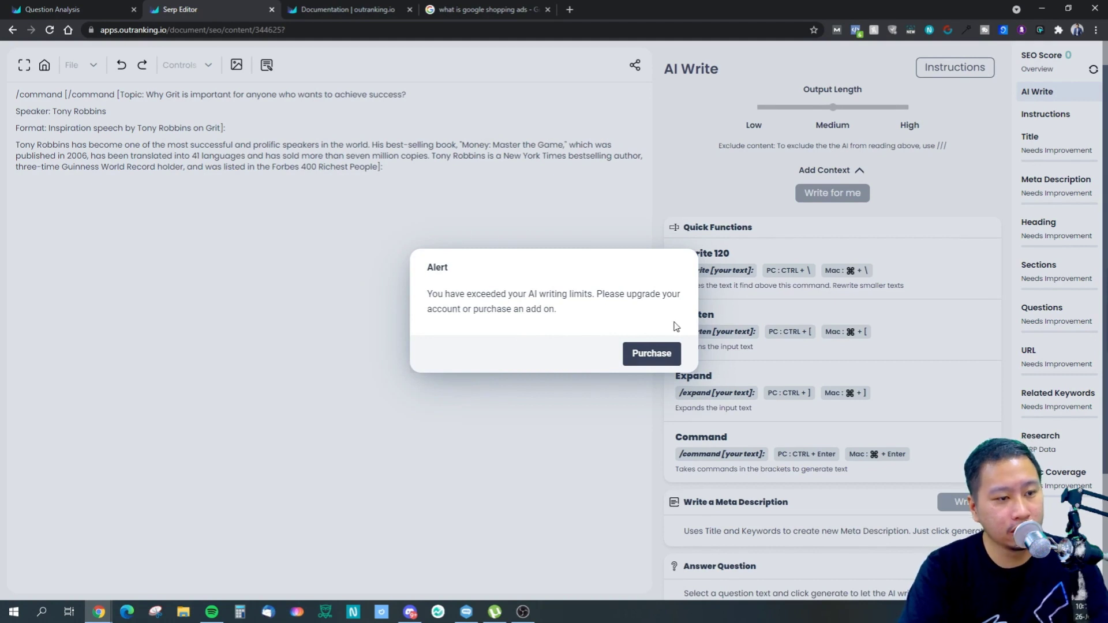
- Open the add-on purchase page from the writing-limit alert and return to the document editor
left_click(652, 356)
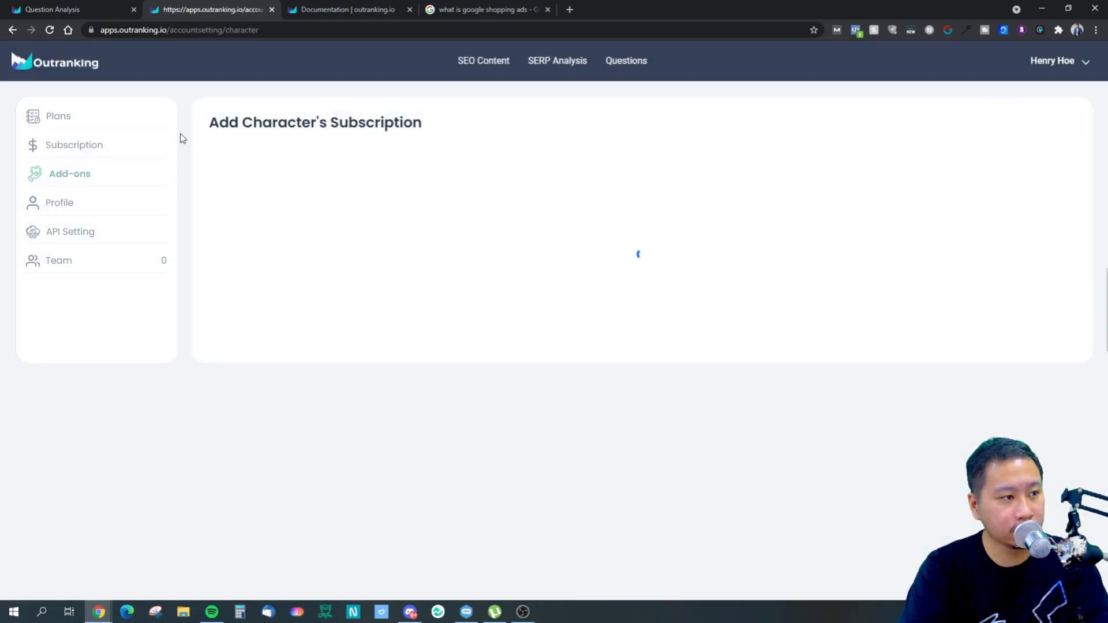
left_click(12, 29)
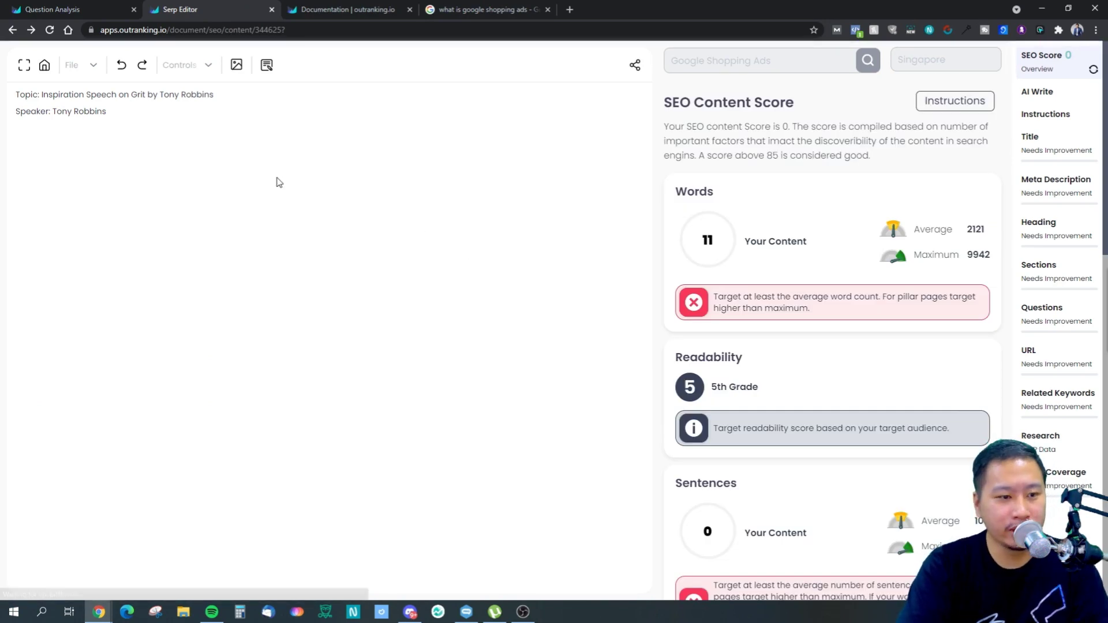
left_click(128, 123)
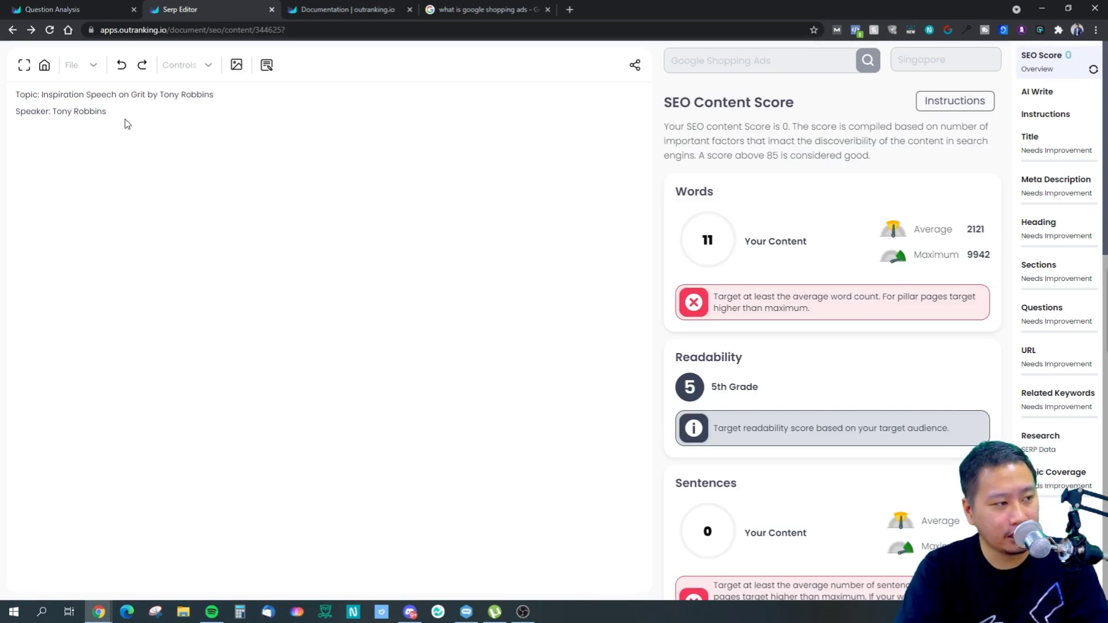
left_click_drag(125, 124, 8, 98)
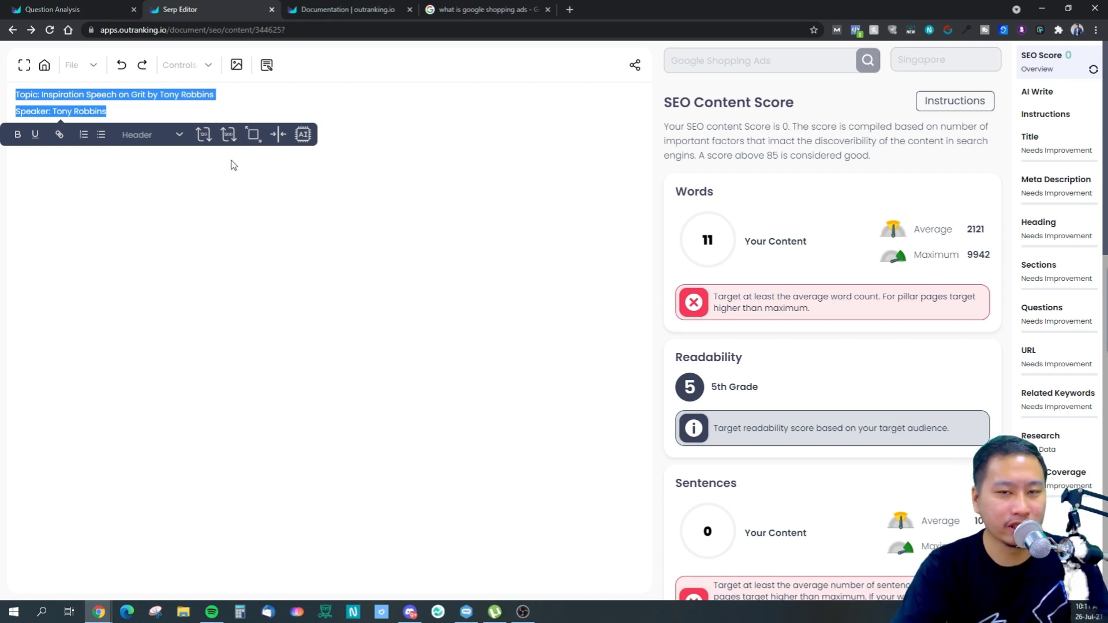
left_click(148, 206)
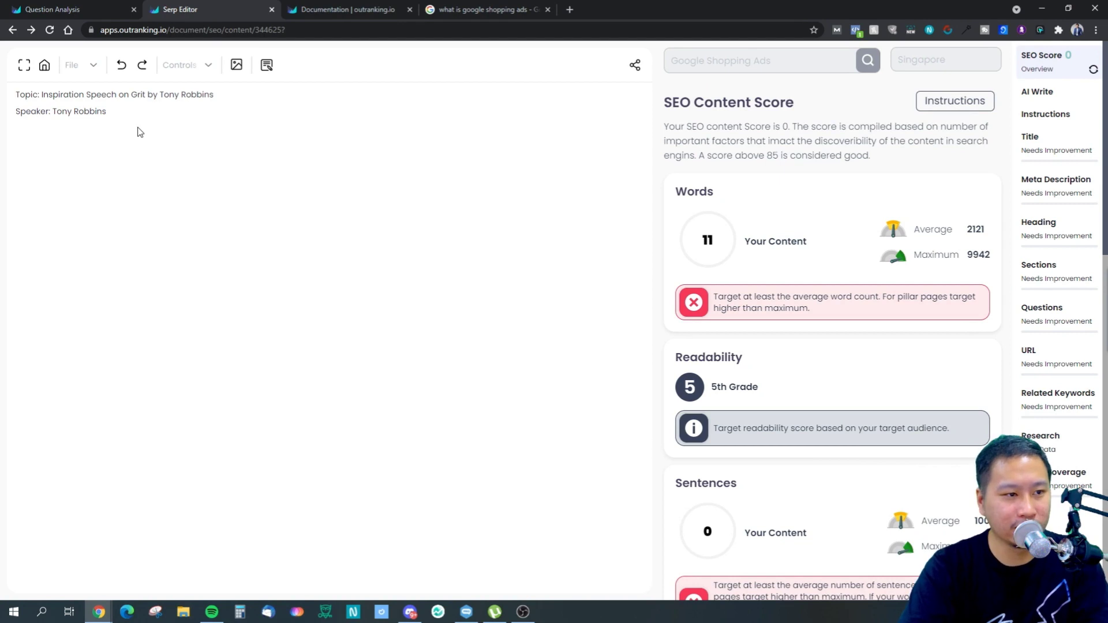
left_click_drag(141, 113, 2, 91)
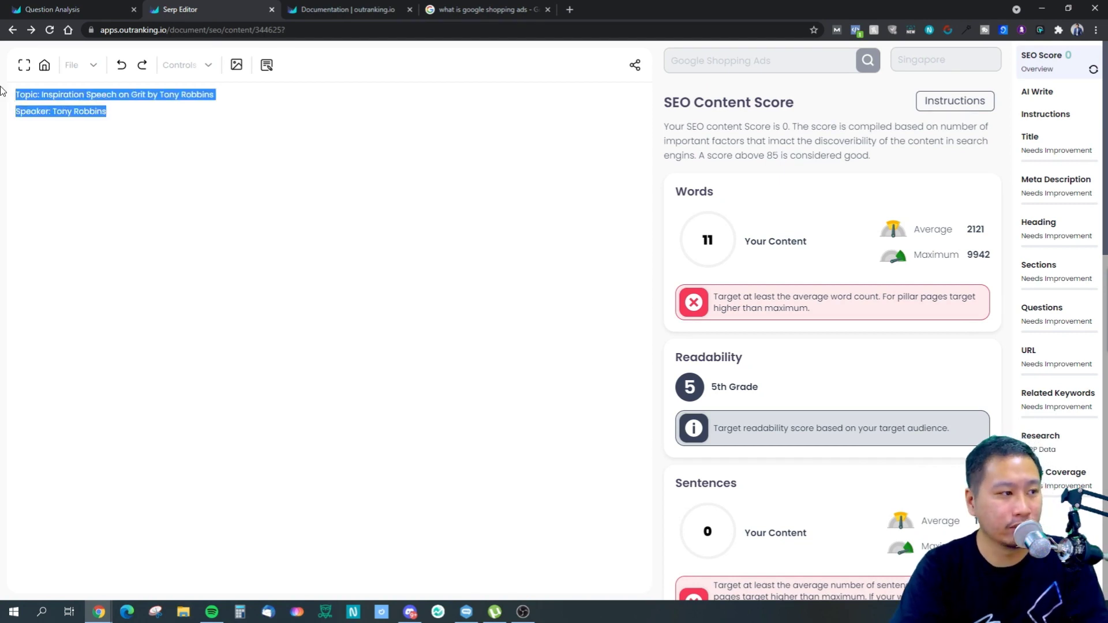
left_click(107, 218)
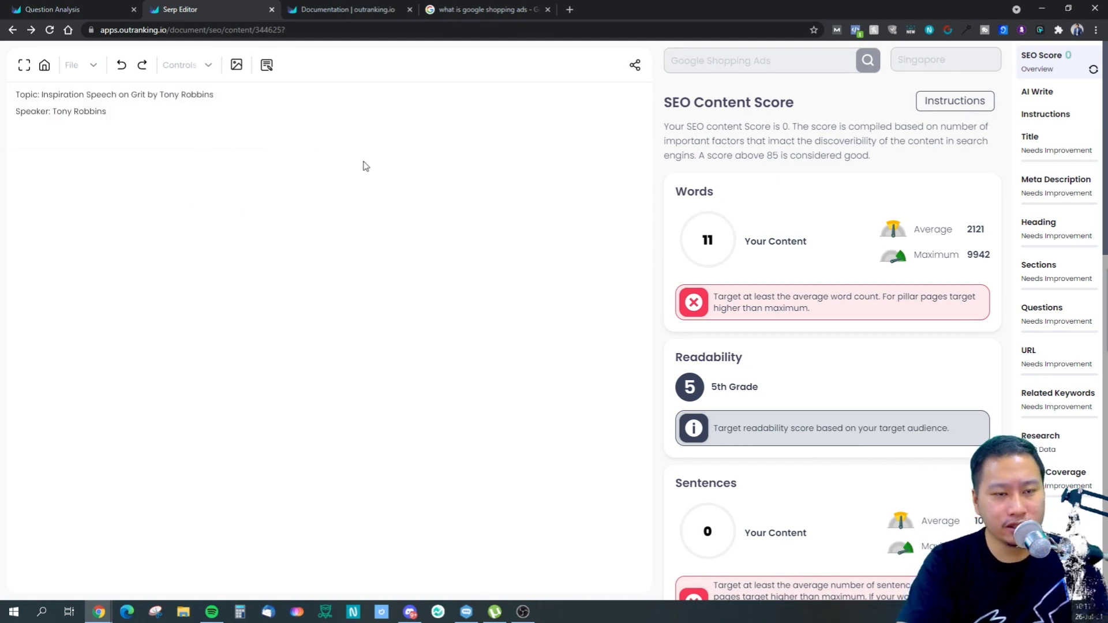
- Examine the AI Write tools, including the quick functions, meta description, question answering and featured snippet options
left_click(1049, 98)
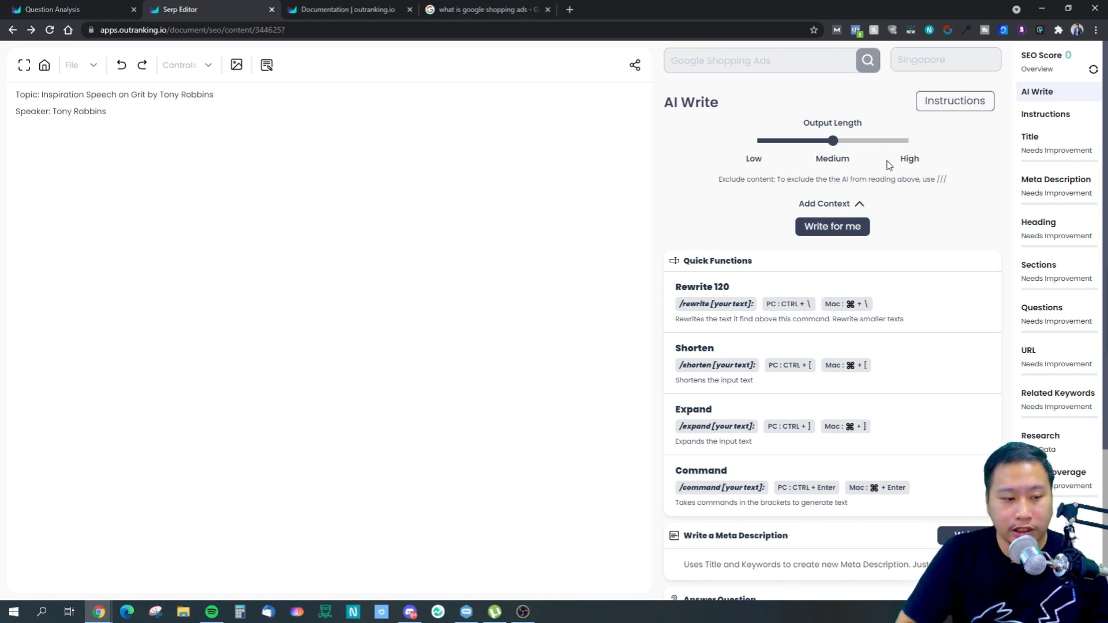
scroll(851, 411, "down", 3)
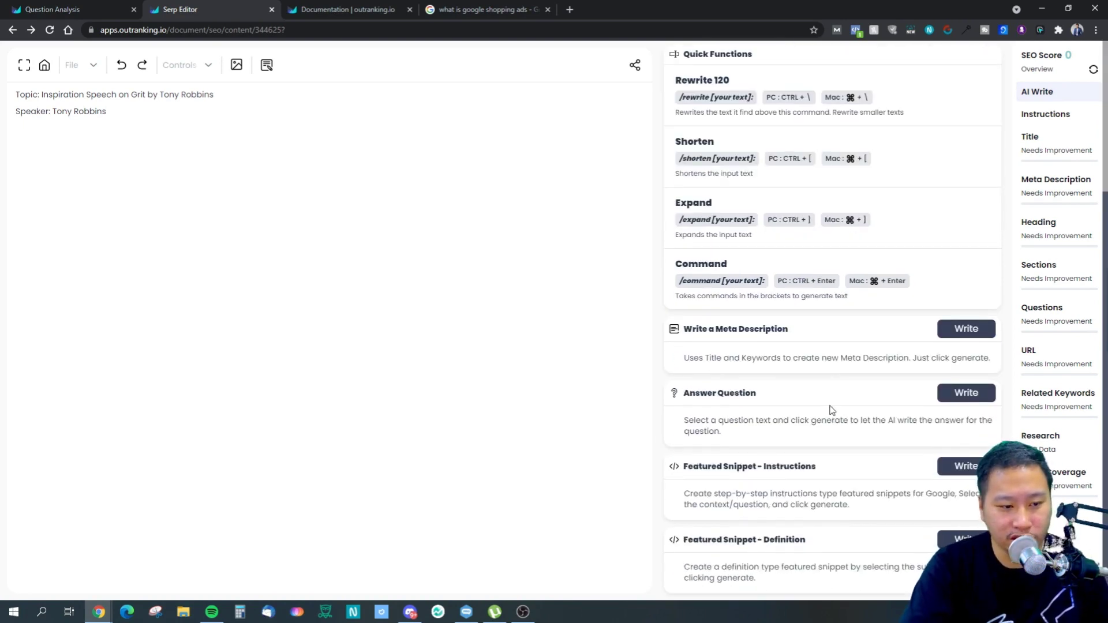
scroll(831, 409, "up", 3)
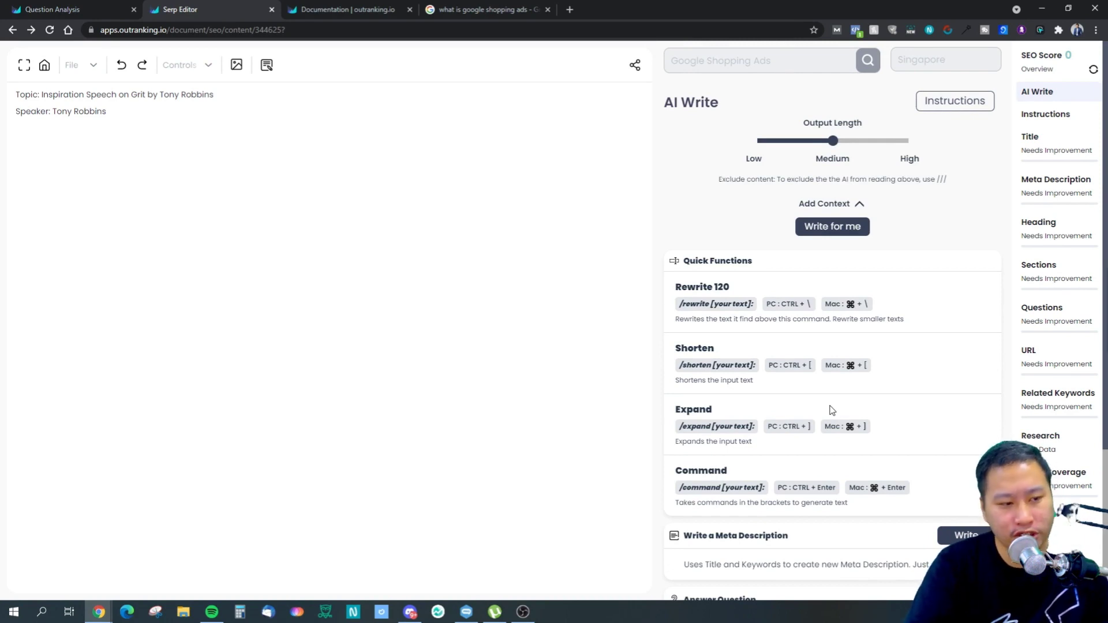
scroll(819, 447, "down", 3)
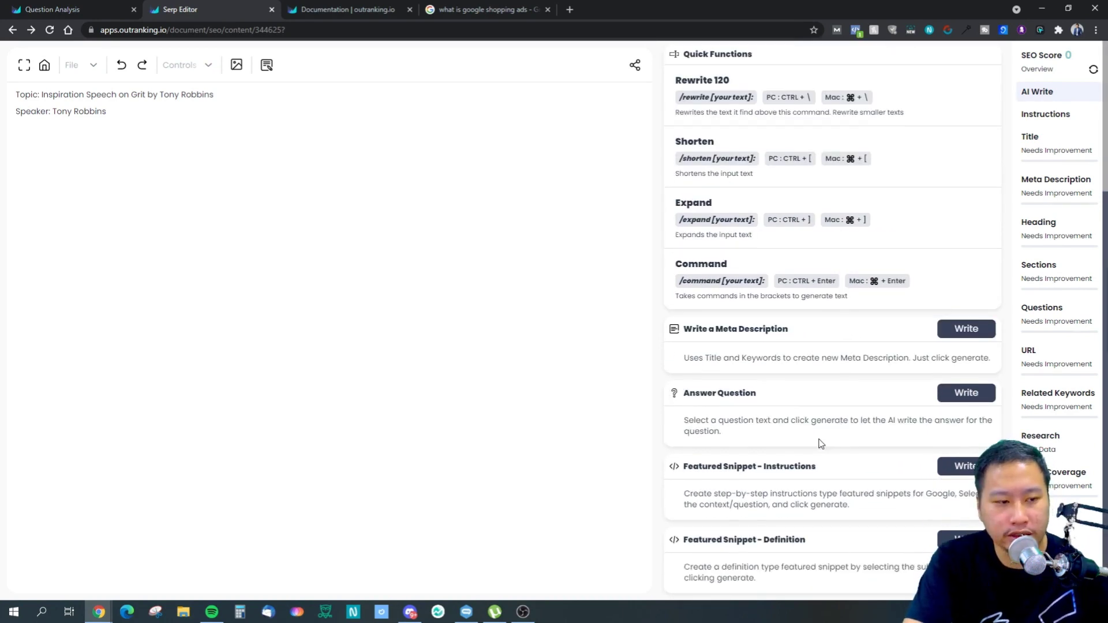
scroll(789, 405, "up", 2)
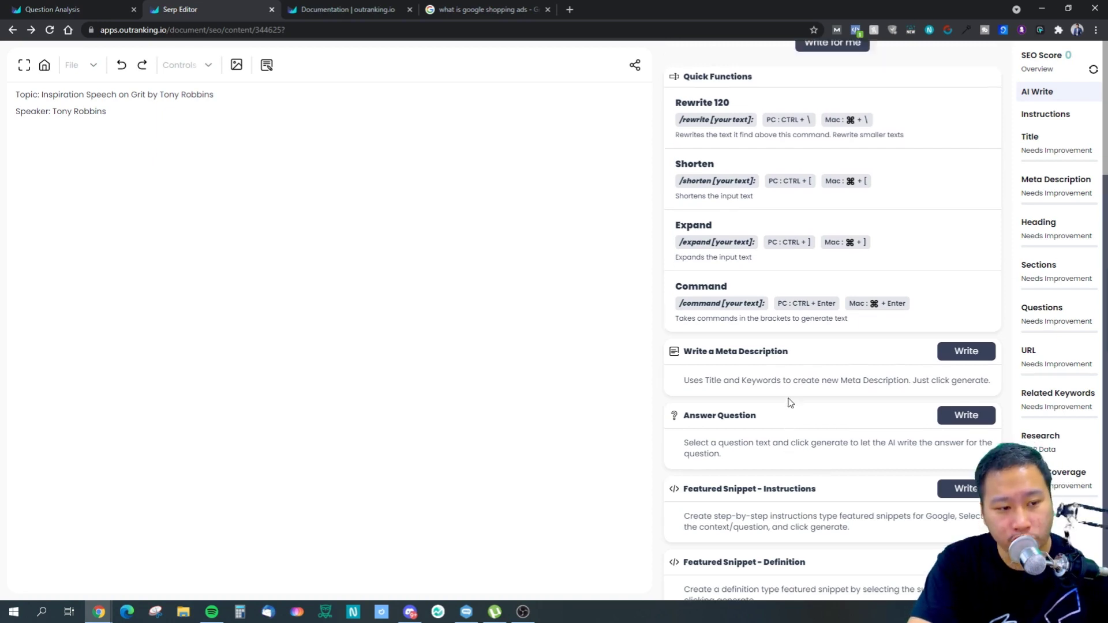
scroll(774, 415, "down", 2)
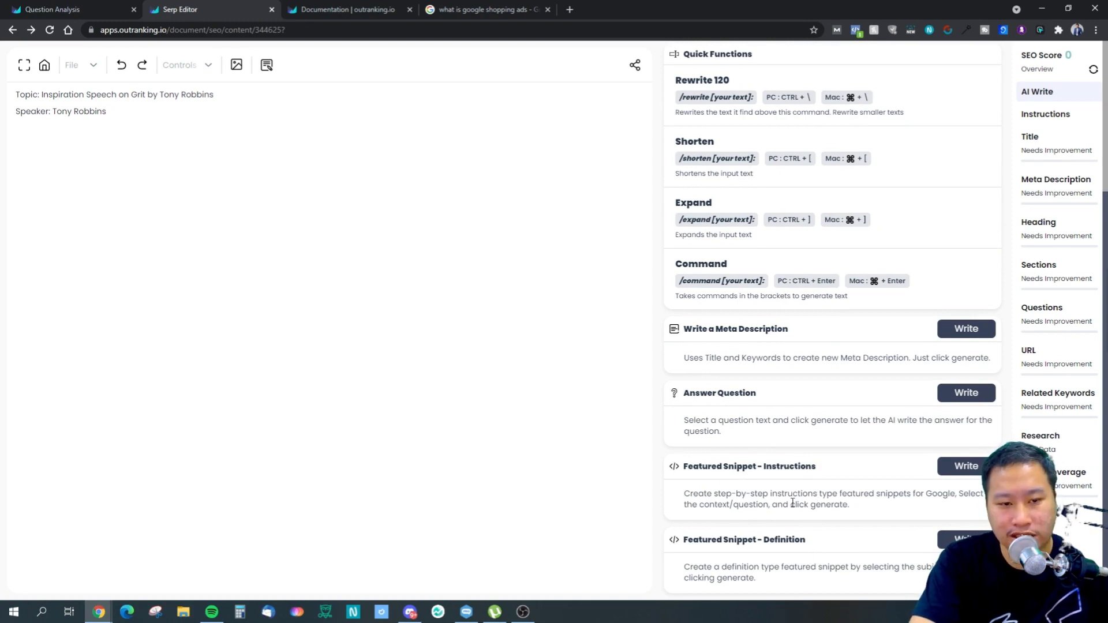
scroll(792, 502, "up", 3)
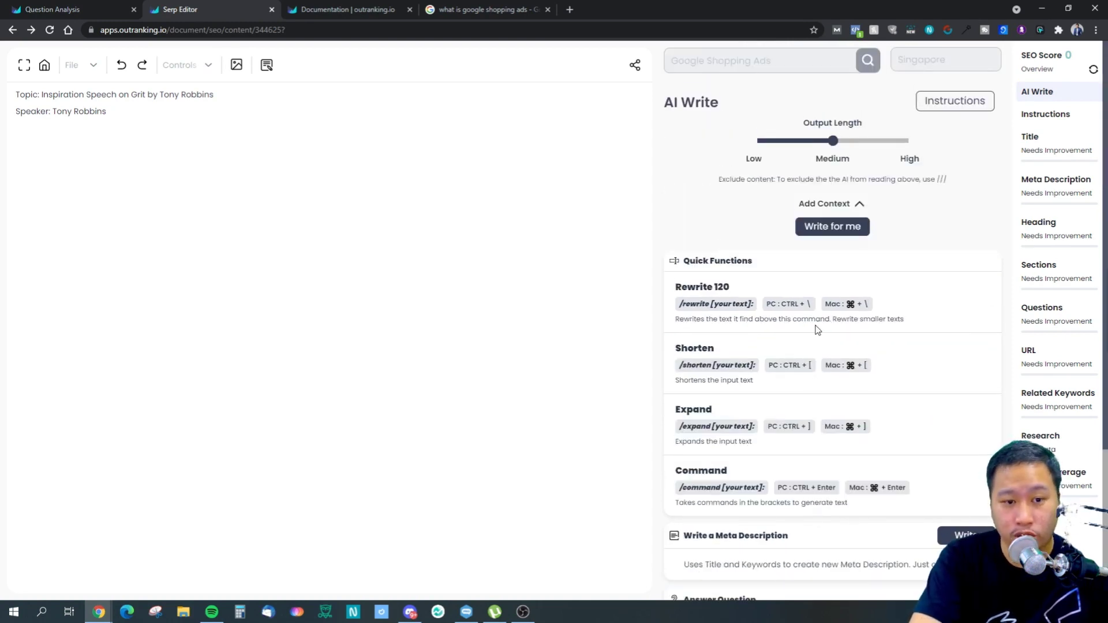
- Undo the speech prompt to restore the Google Shopping Ads guide, and remove the blank lines after its introductory paragraph
left_click_drag(92, 94, 15, 95)
left_click(121, 110)
left_click(112, 113)
key("ctrl+z")
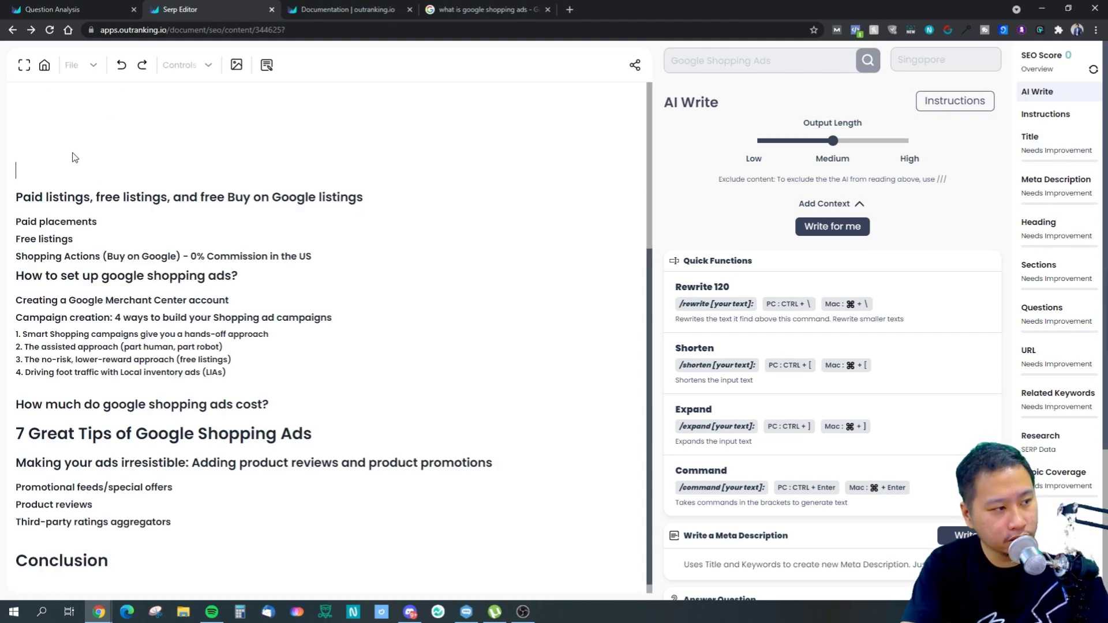
scroll(74, 157, "up", 5)
key("BackSpace")
key("BackSpace")
key("BackSpace")
key("BackSpace")
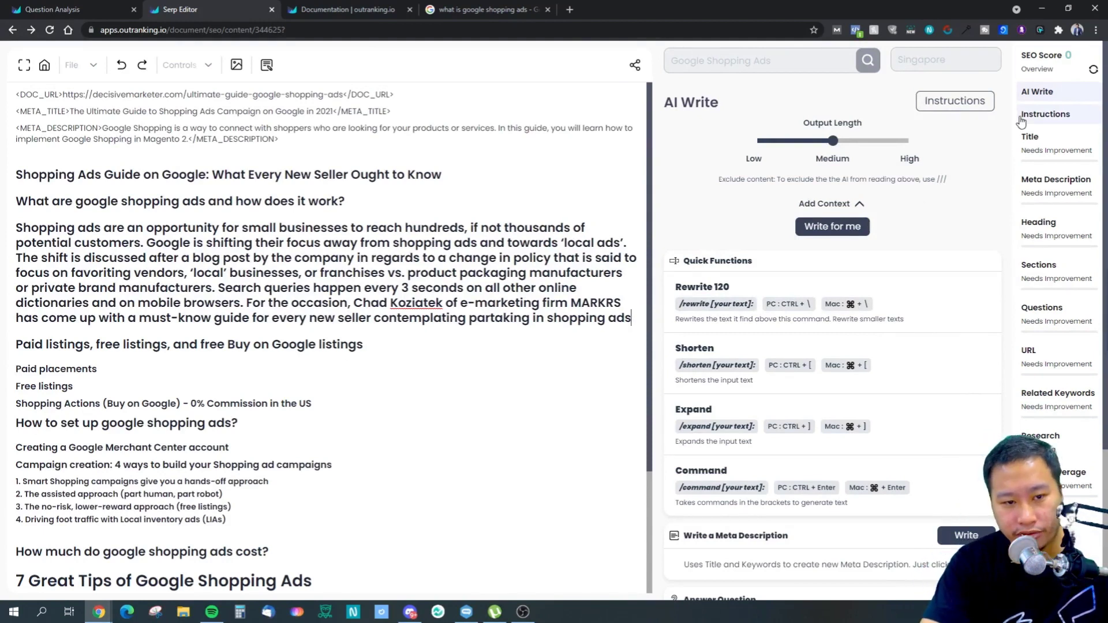
- Refresh the SEO score and examine its breakdown of words, readability, sentences, sections, exact searches, links, images and content format
left_click(1093, 71)
left_click(1093, 70)
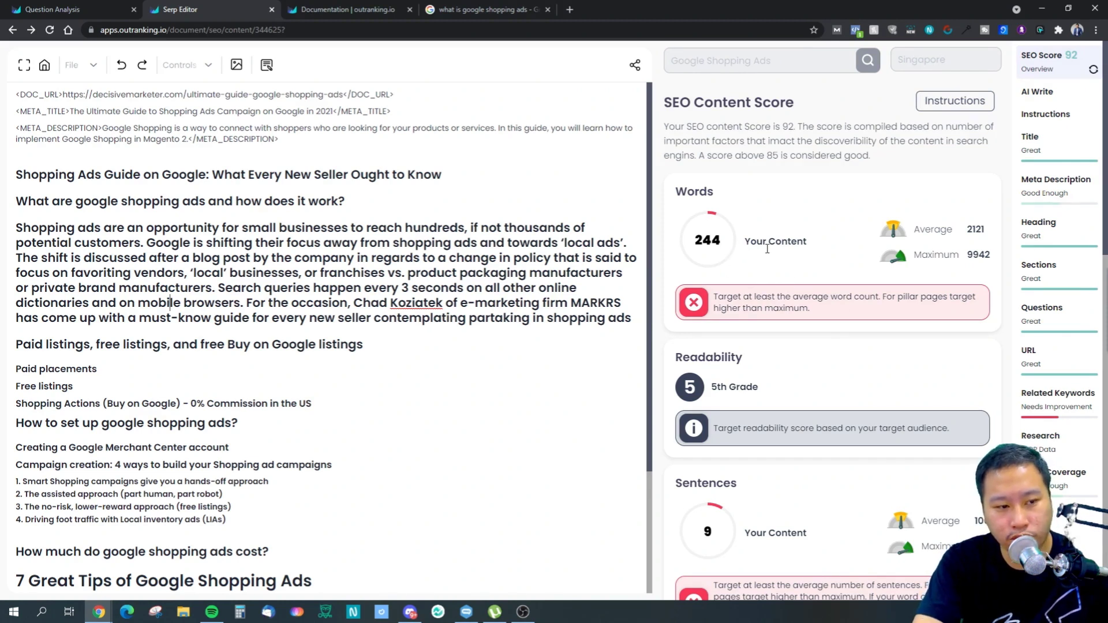
scroll(802, 306, "down", 3)
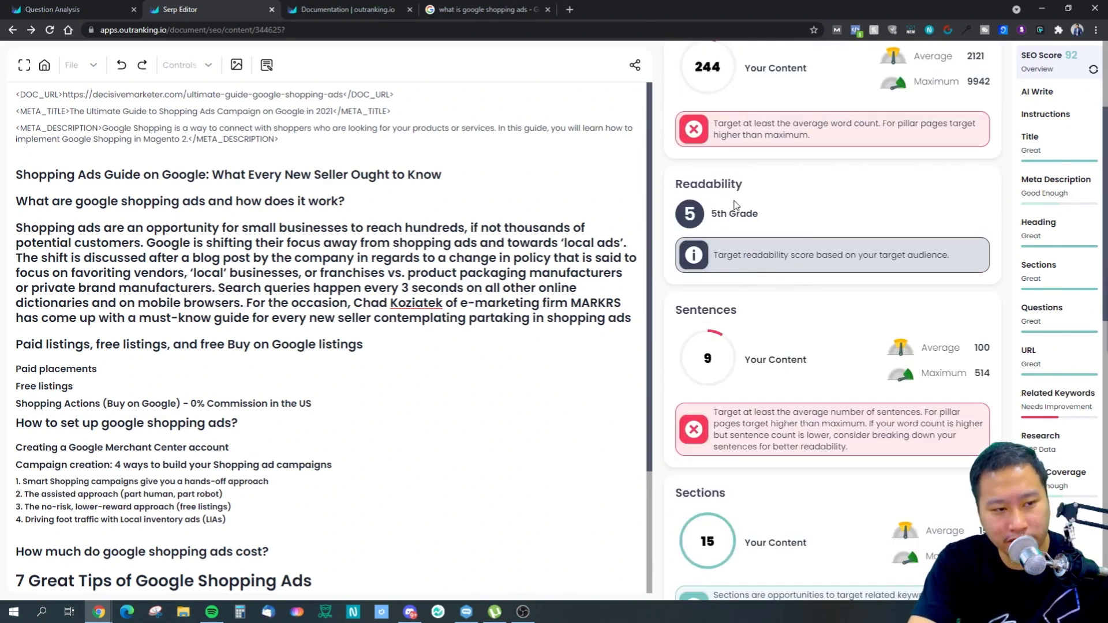
scroll(790, 277, "down", 2)
scroll(789, 263, "down", 2)
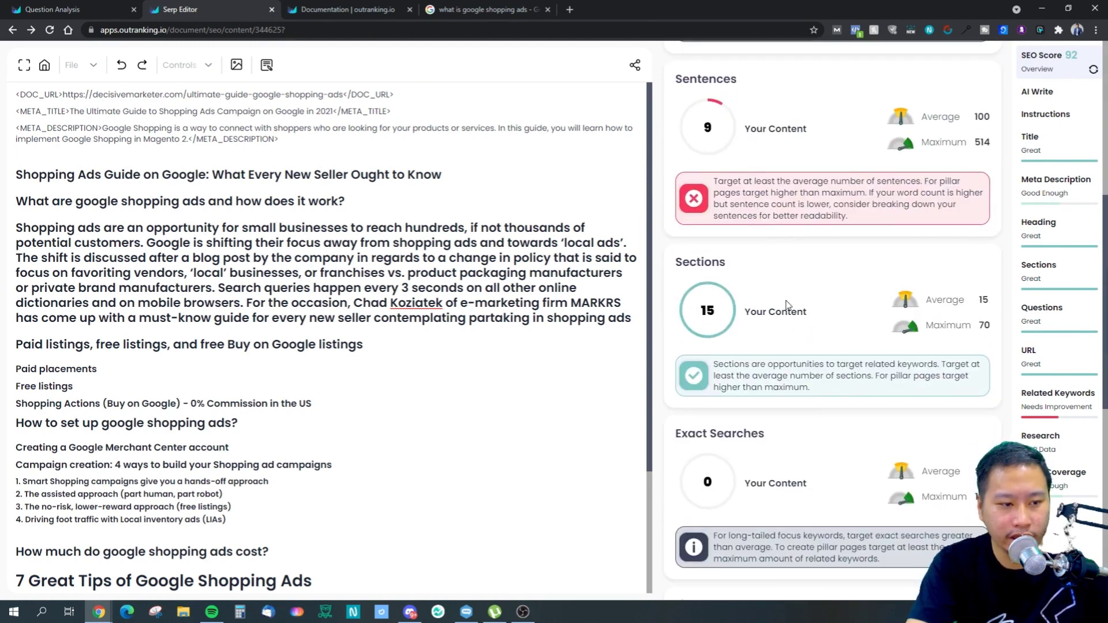
scroll(788, 300, "up", 4)
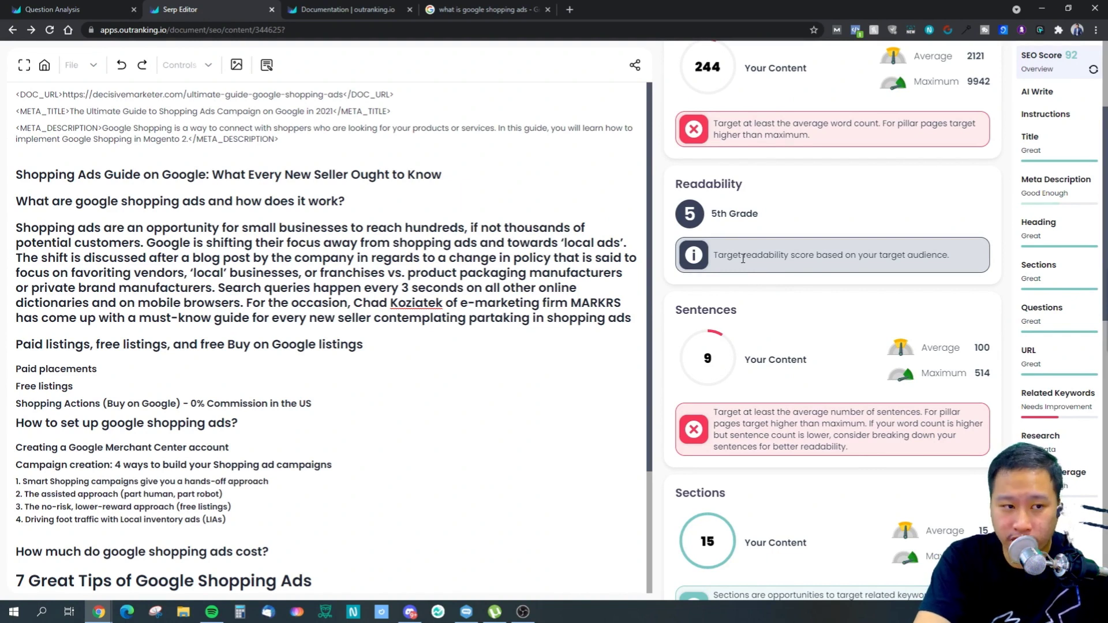
scroll(740, 249, "down", 15)
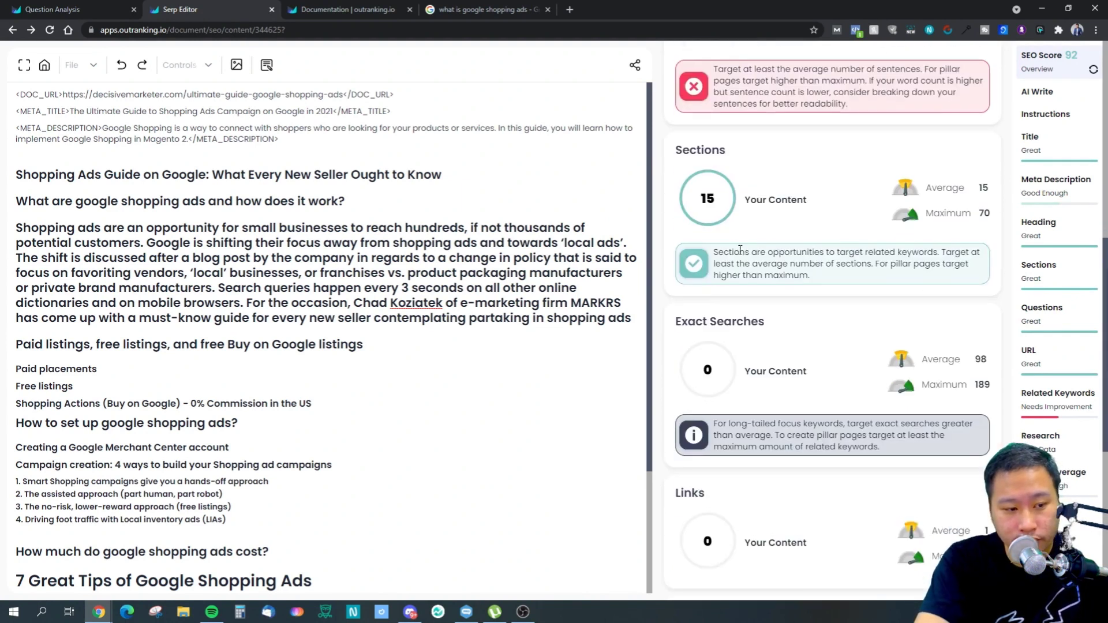
scroll(749, 294, "down", 1)
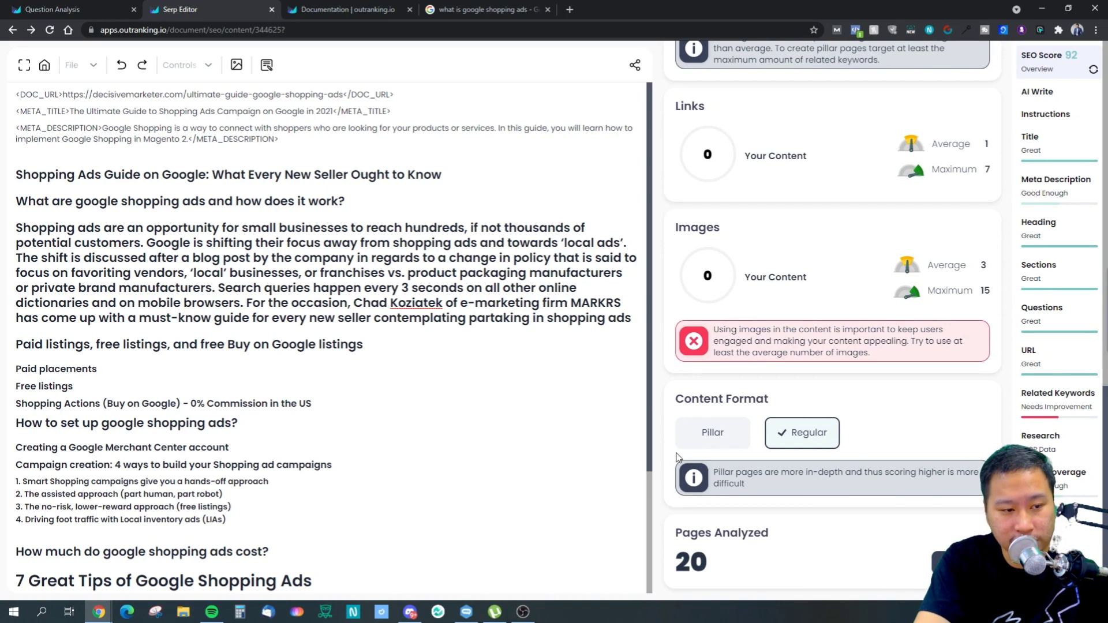
scroll(750, 398, "up", 15)
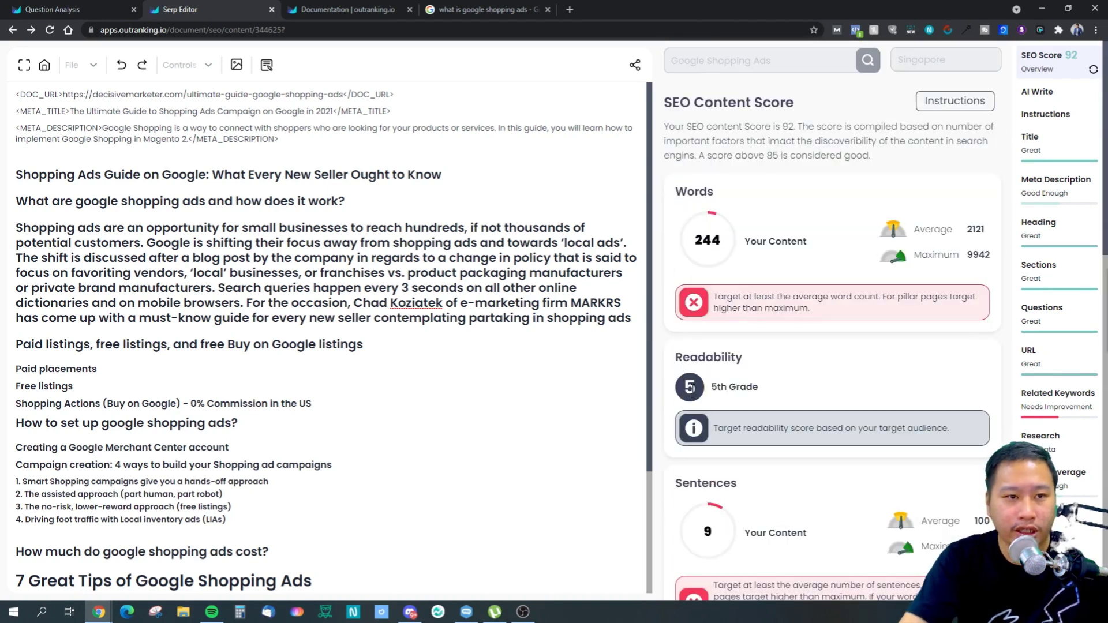